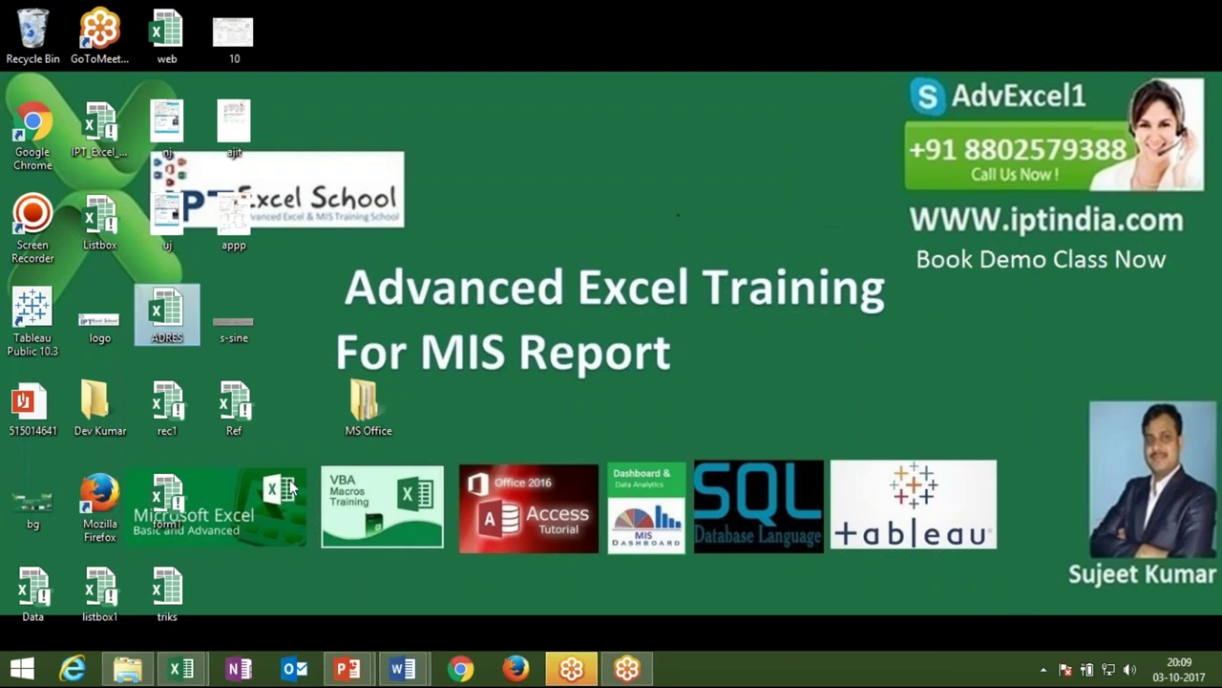
# Open the form1 workbook from the desktop and preview the open Excel workbooks
pyautogui.click(265, 407)
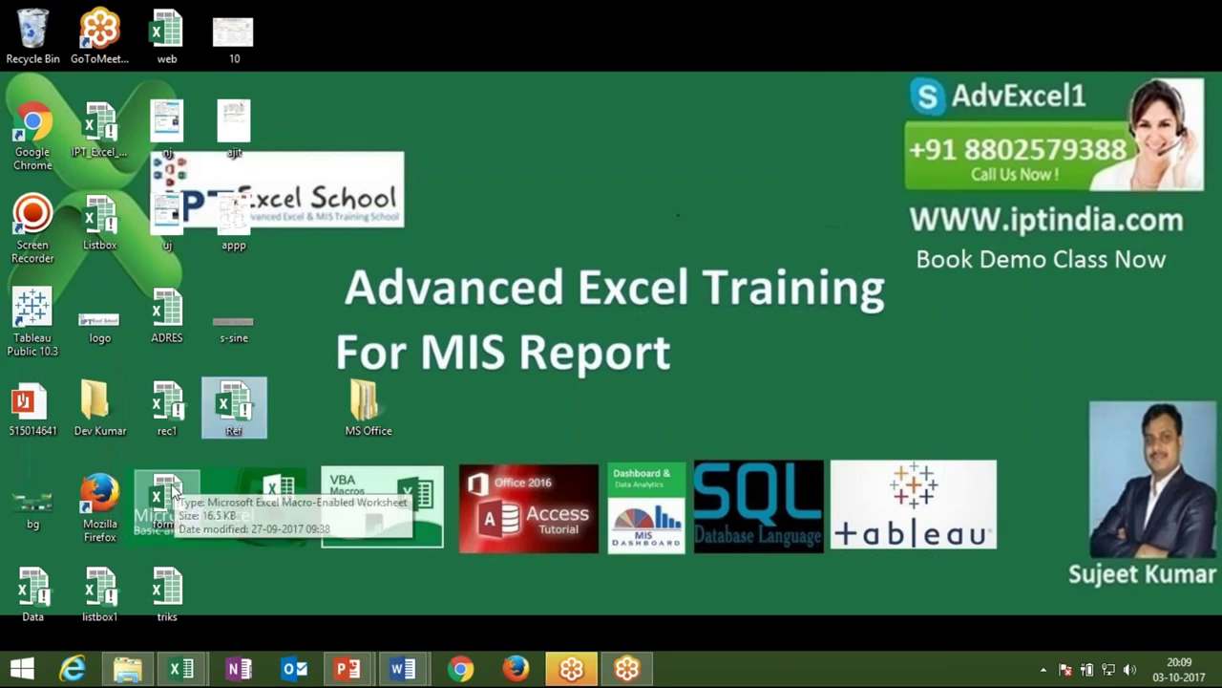
pyautogui.click(181, 667)
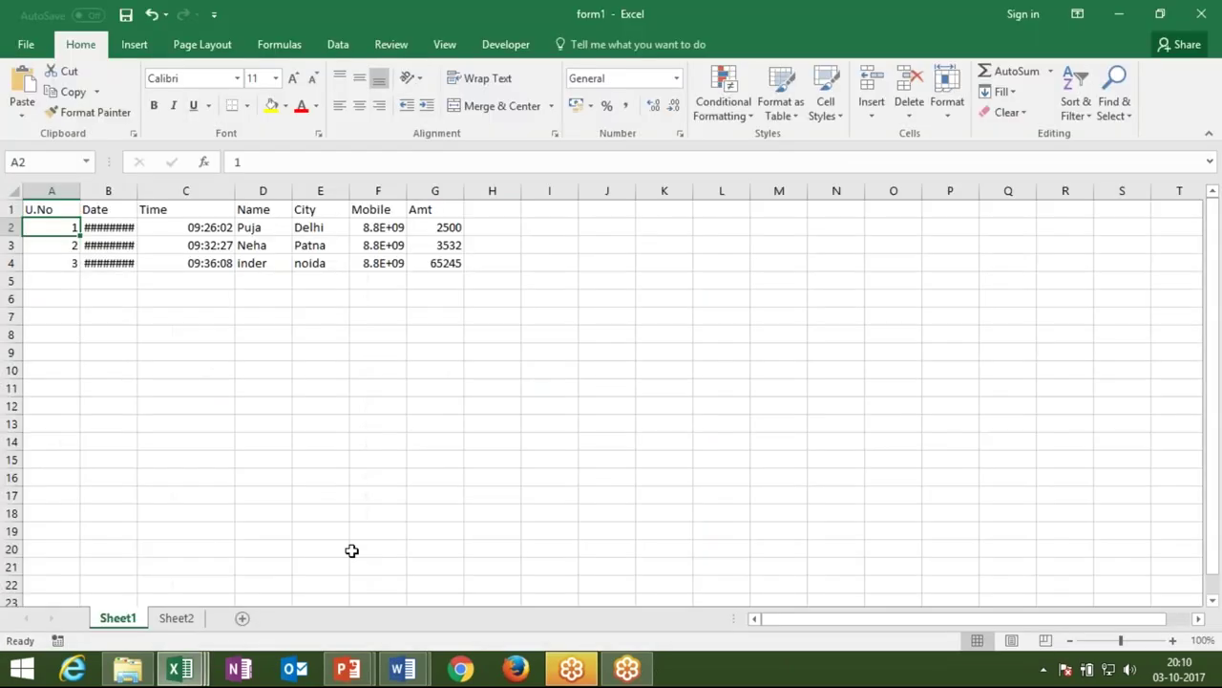
pyautogui.click(351, 551)
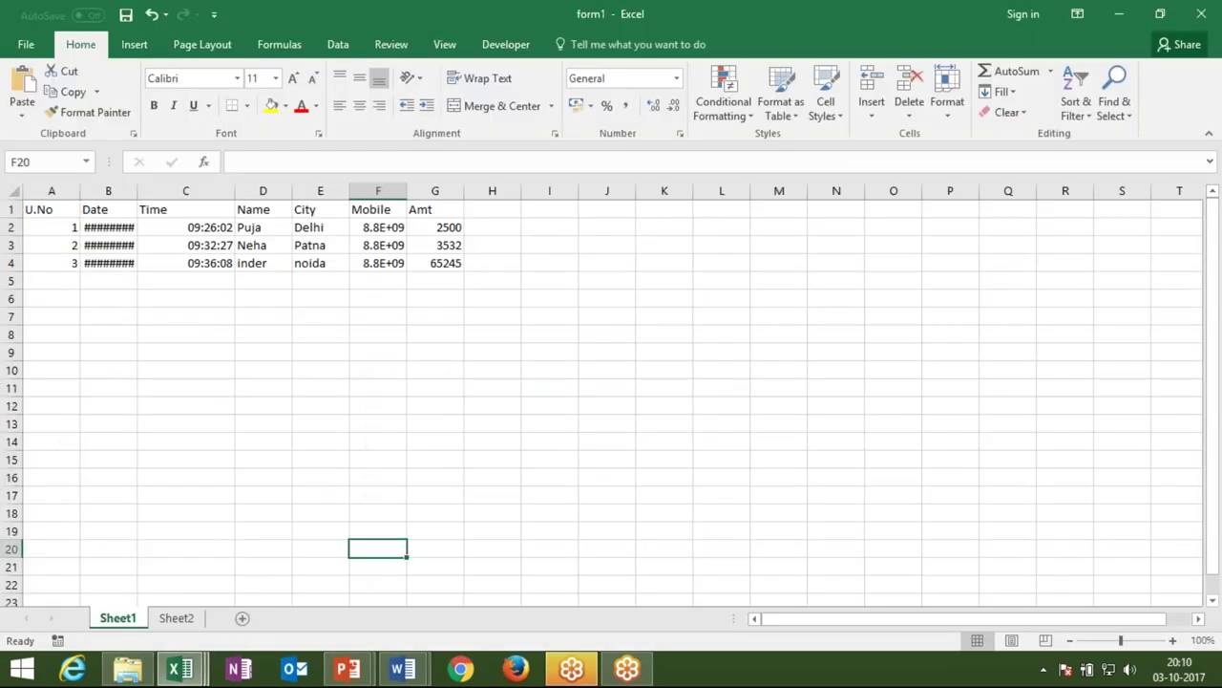
pyautogui.moveTo(181, 668)
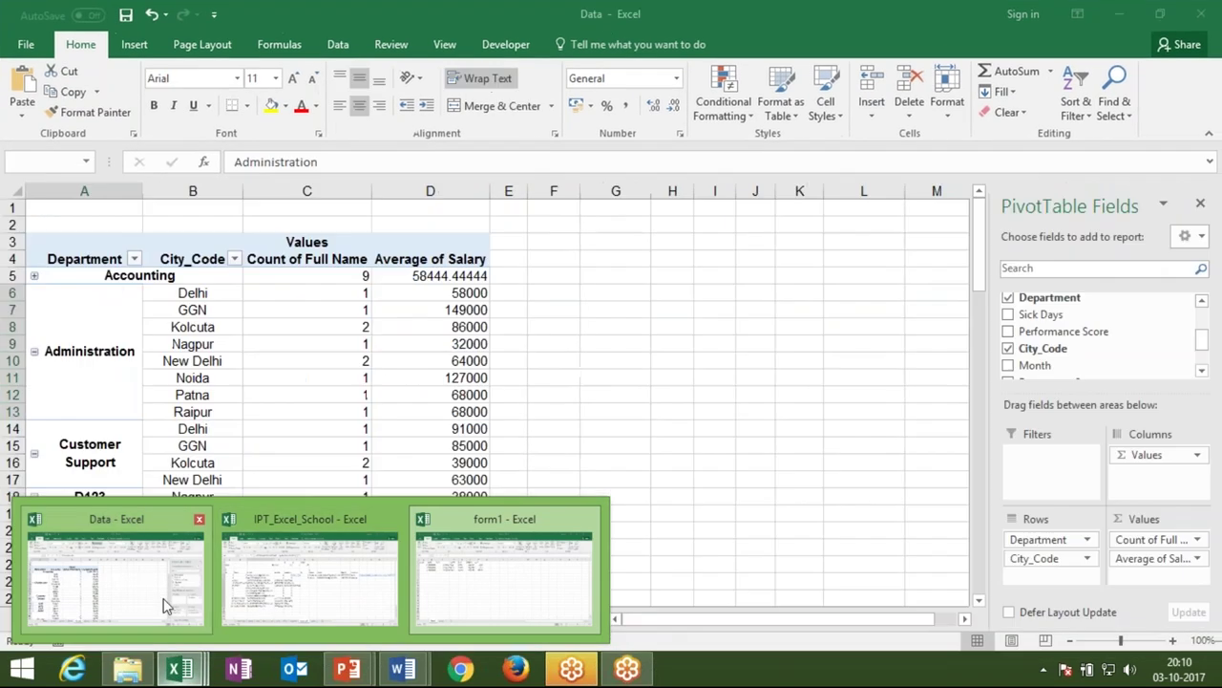
# Close the Data workbook with Don't Save, then open form1's Developer > Macros list
pyautogui.click(165, 604)
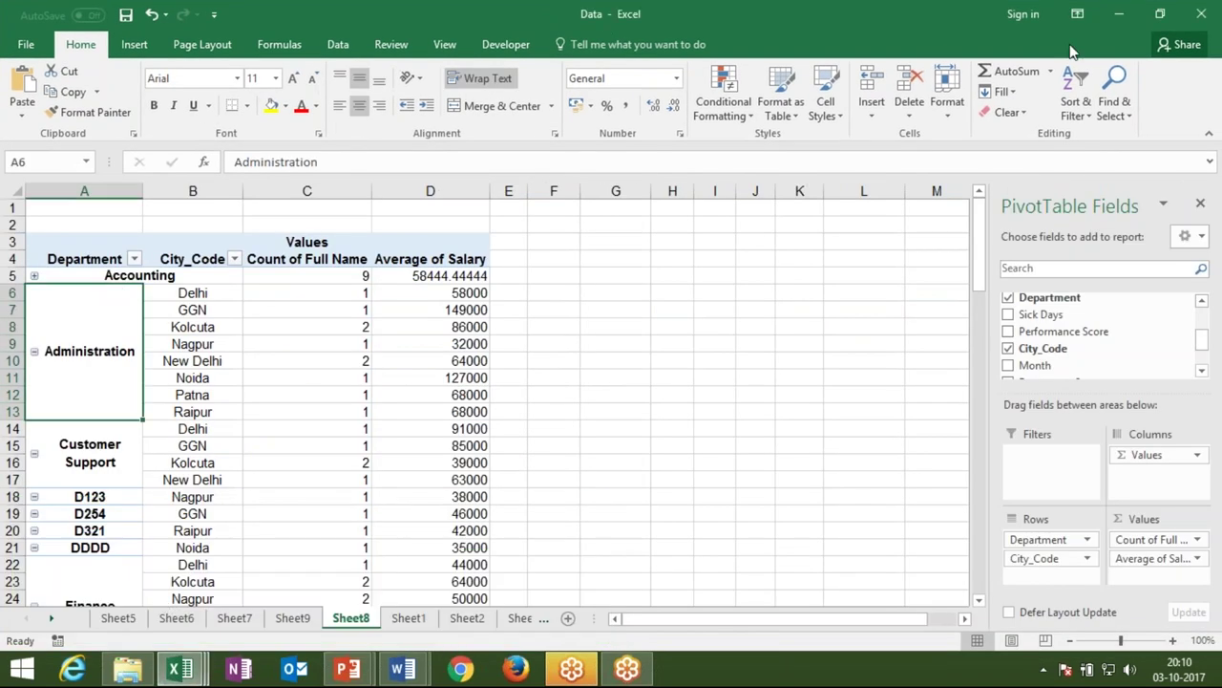
pyautogui.click(1206, 13)
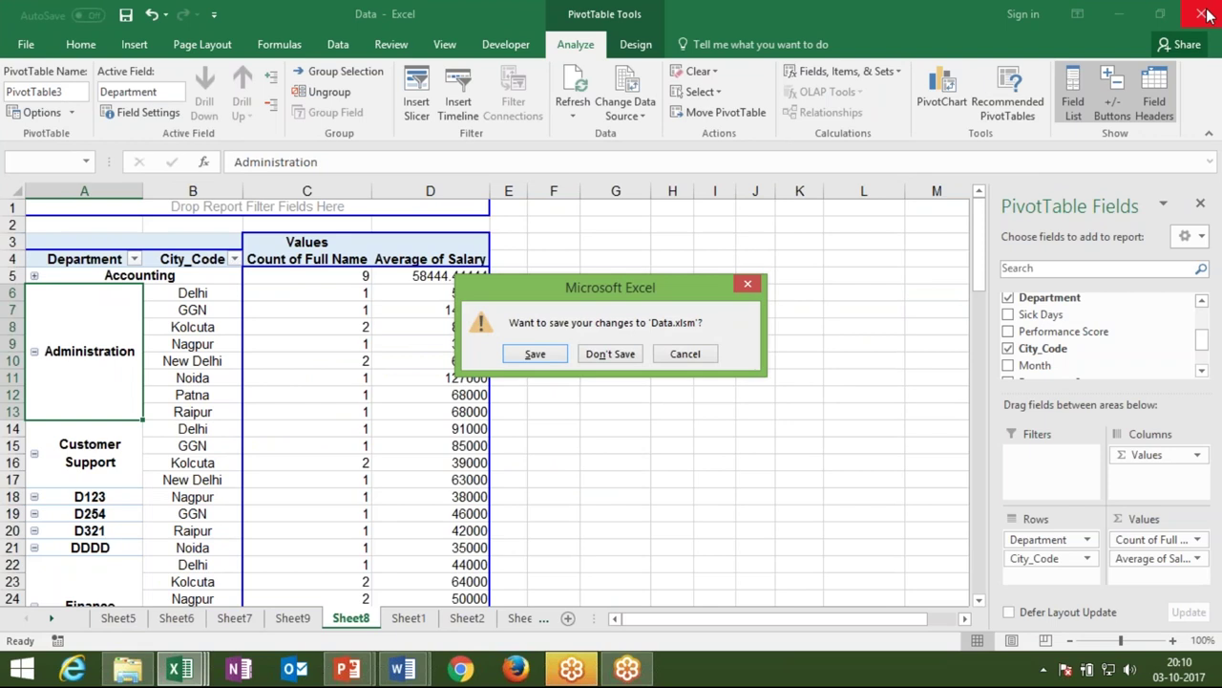
pyautogui.click(603, 356)
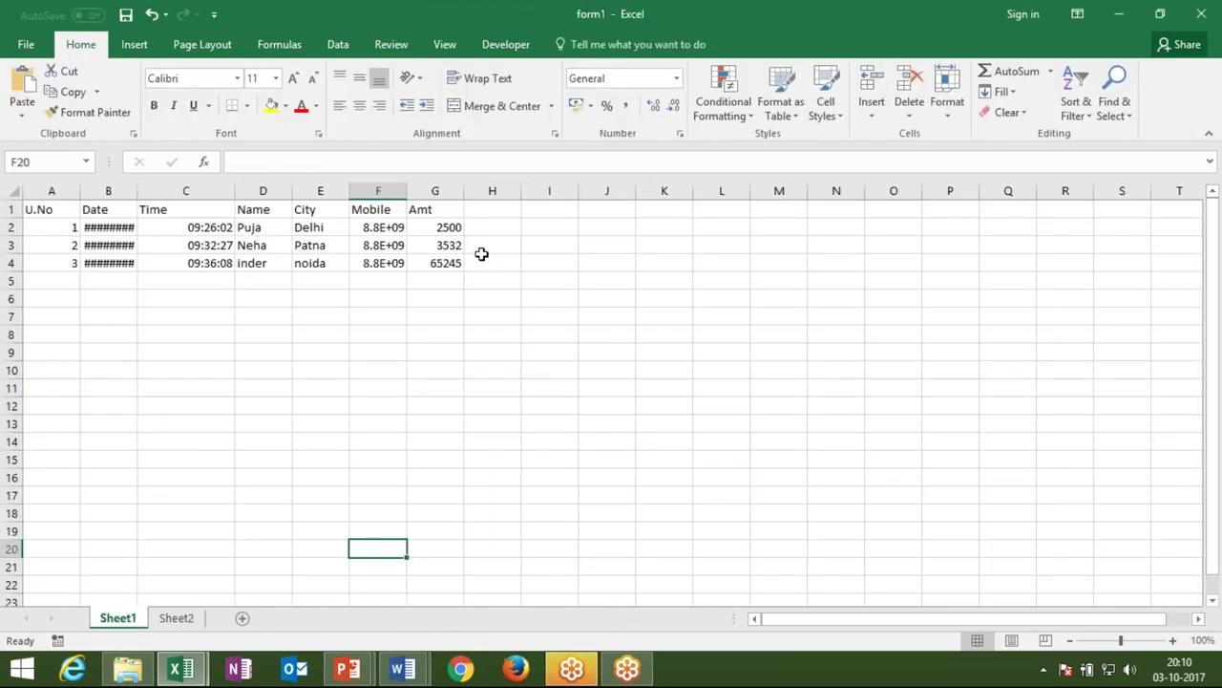
pyautogui.click(507, 43)
pyautogui.click(57, 103)
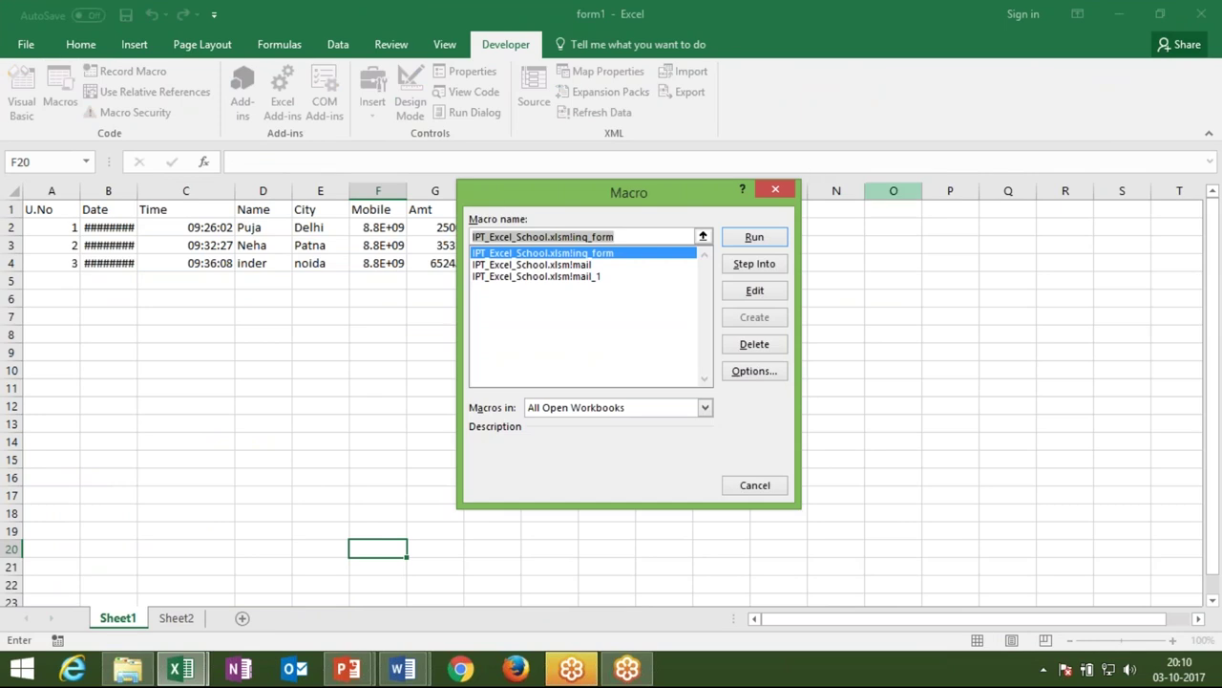
# Close the Macro dialog, open the Visual Basic editor and run the Data Entry Form (UserForm1)
pyautogui.click(776, 188)
pyautogui.click(157, 238)
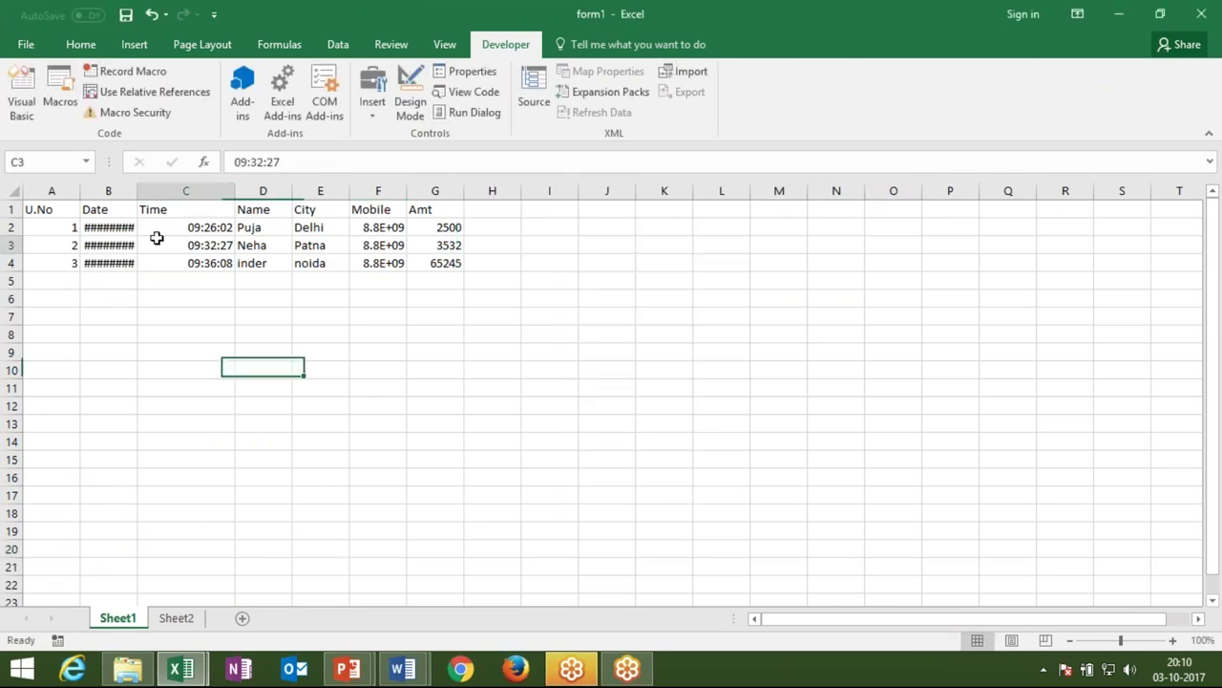
pyautogui.click(28, 115)
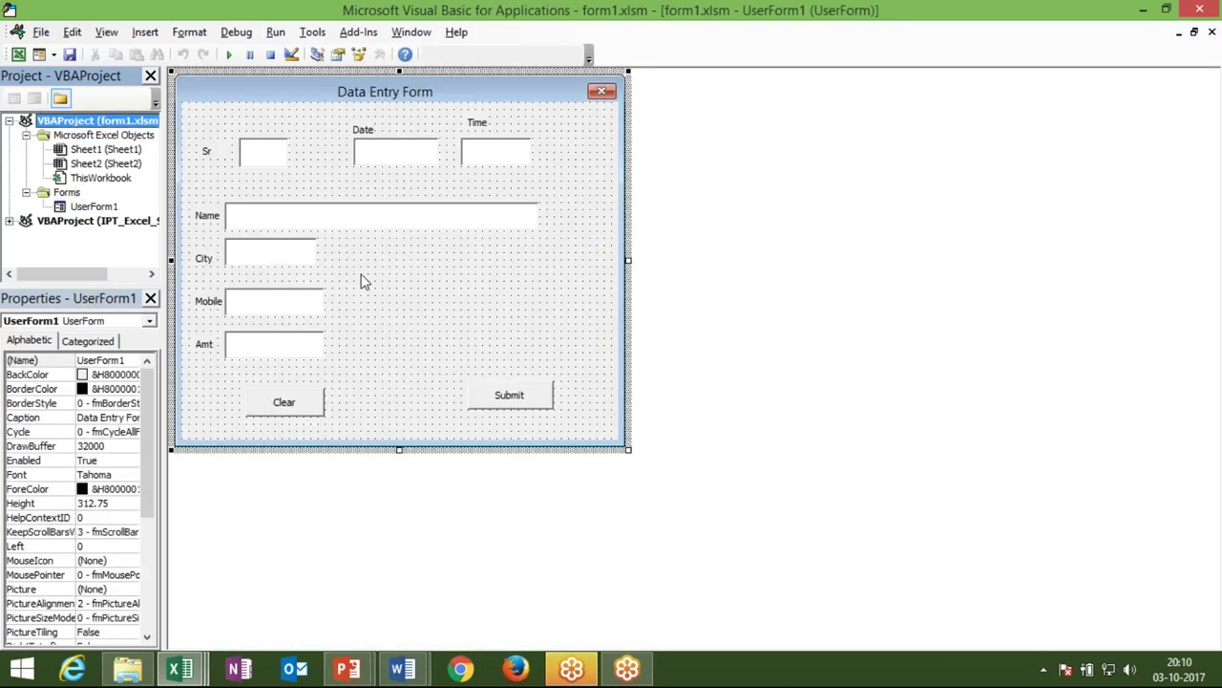
pyautogui.click(429, 276)
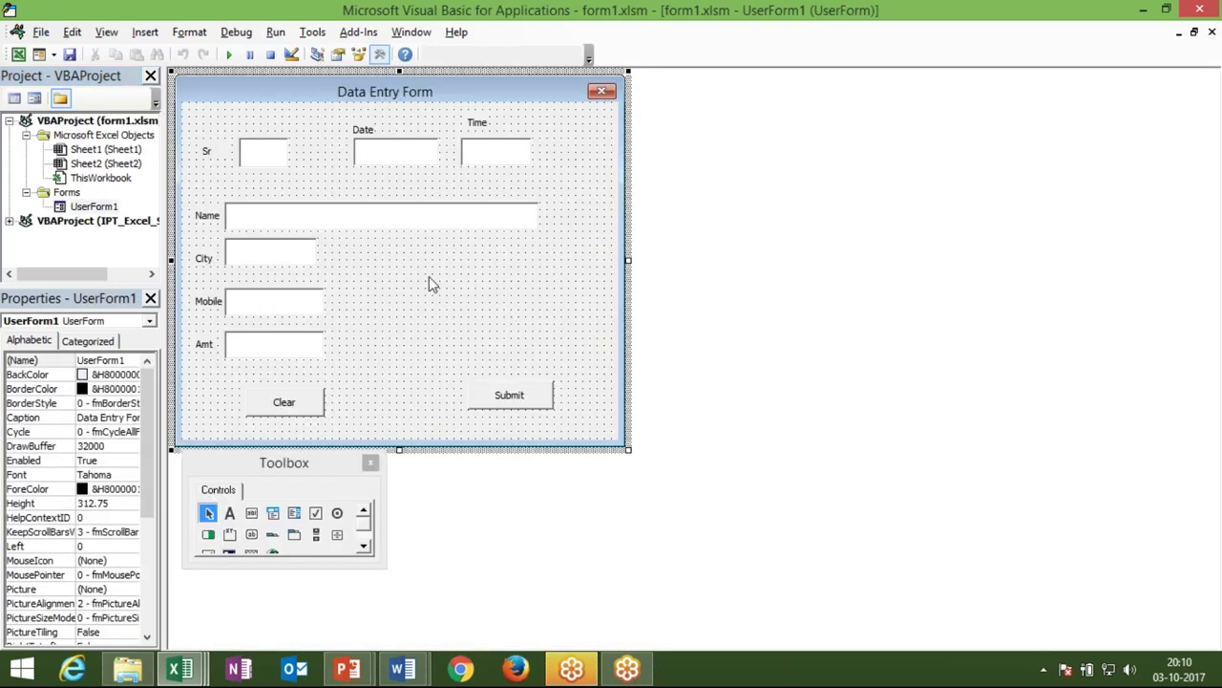
pyautogui.click(229, 55)
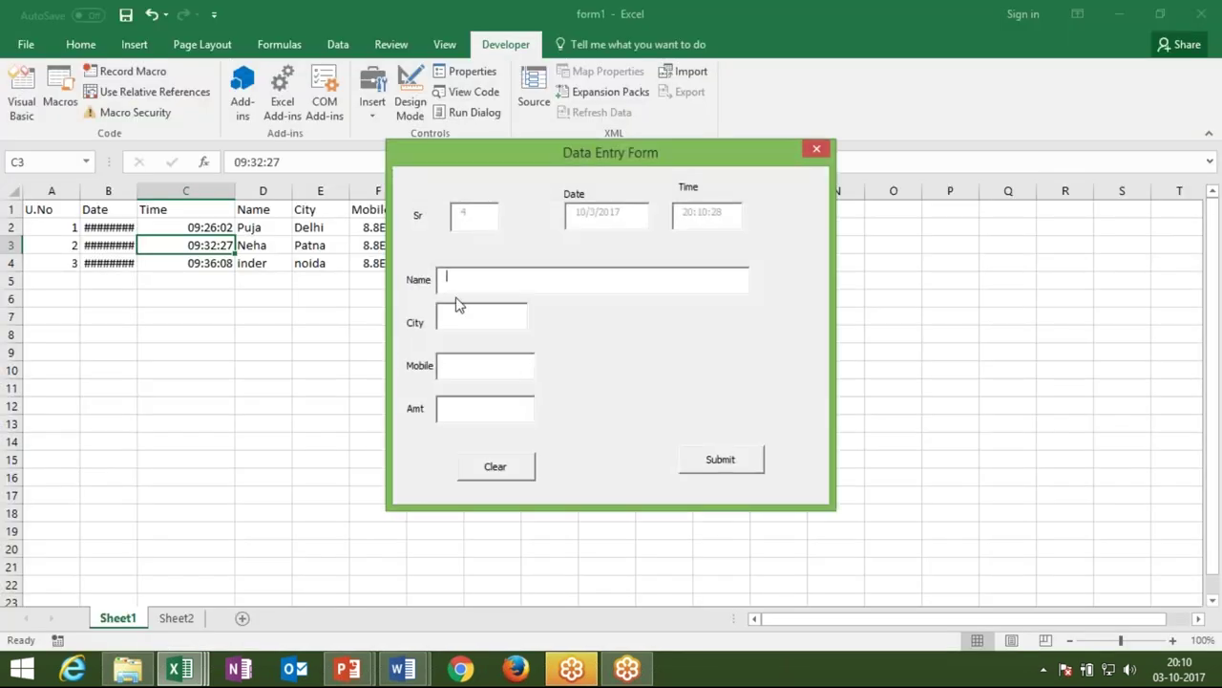
# Enter the name, city Delhi, the mobile number and amount 952, then submit and confirm saving
pyautogui.write('Puja')
pyautogui.click(475, 319)
pyautogui.write('Delhi')
pyautogui.press('Tab')
pyautogui.press('Tab')
pyautogui.write('952')
pyautogui.click(707, 464)
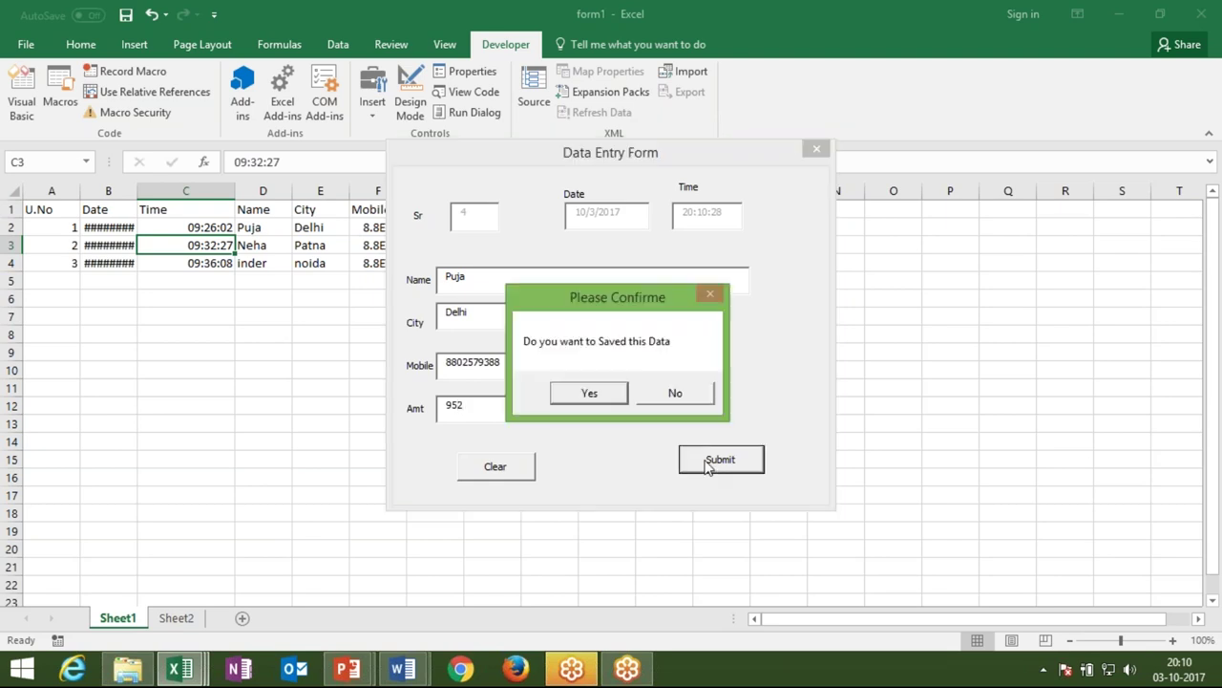
pyautogui.click(614, 396)
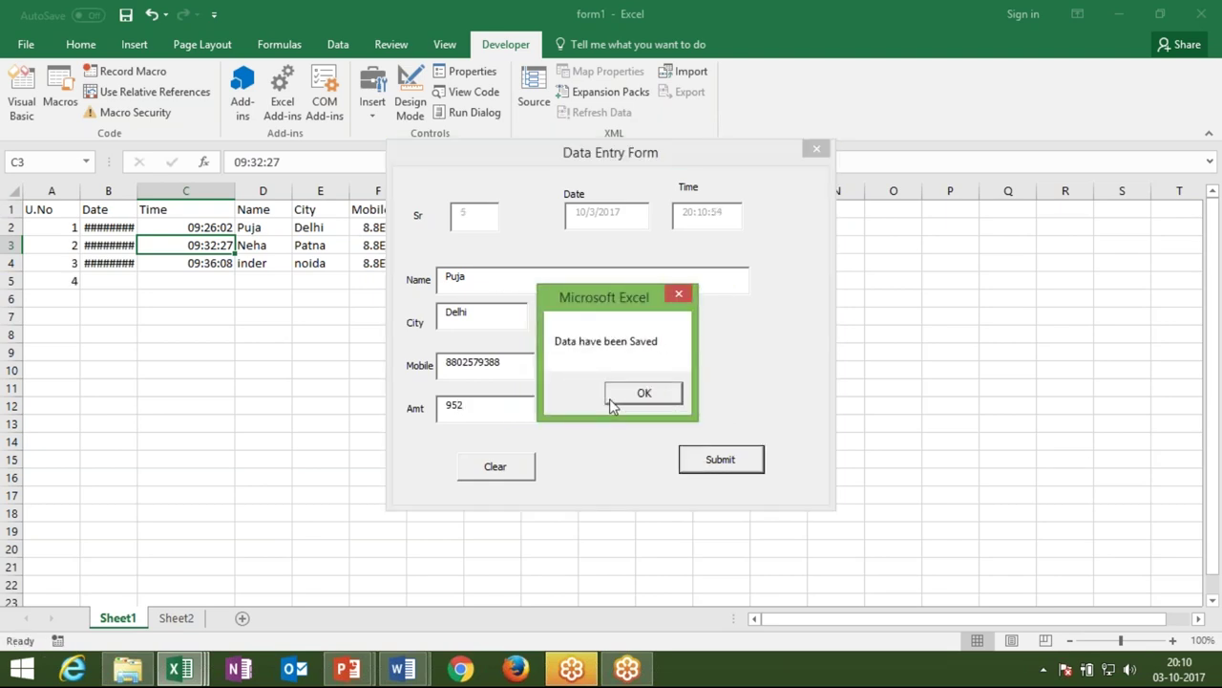
pyautogui.click(629, 399)
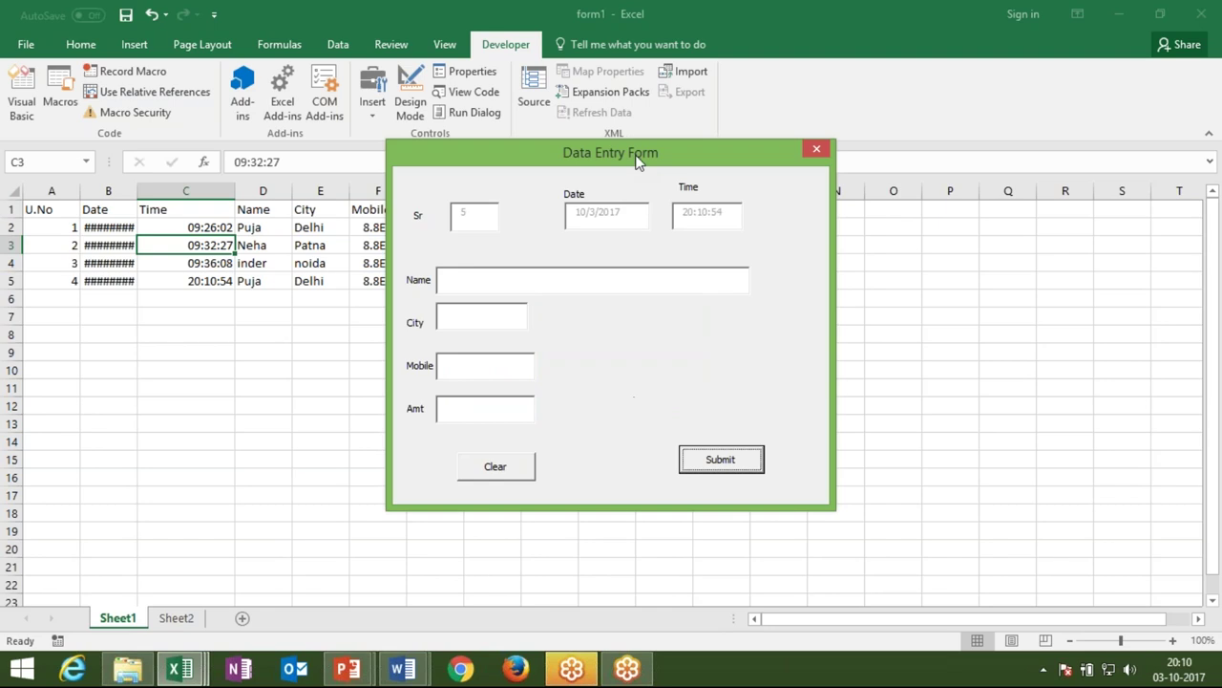
# Move the running form aside to check the Amt column, then close the form
pyautogui.moveTo(715, 168); pyautogui.dragTo(833, 196)
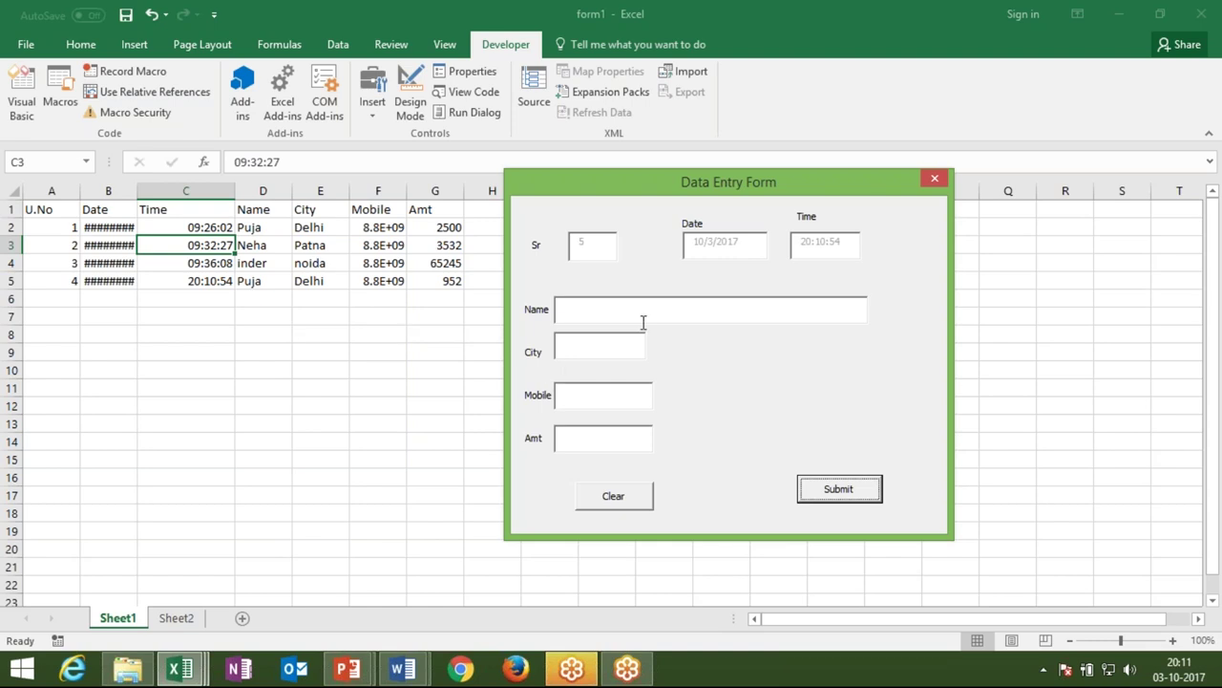
pyautogui.click(936, 180)
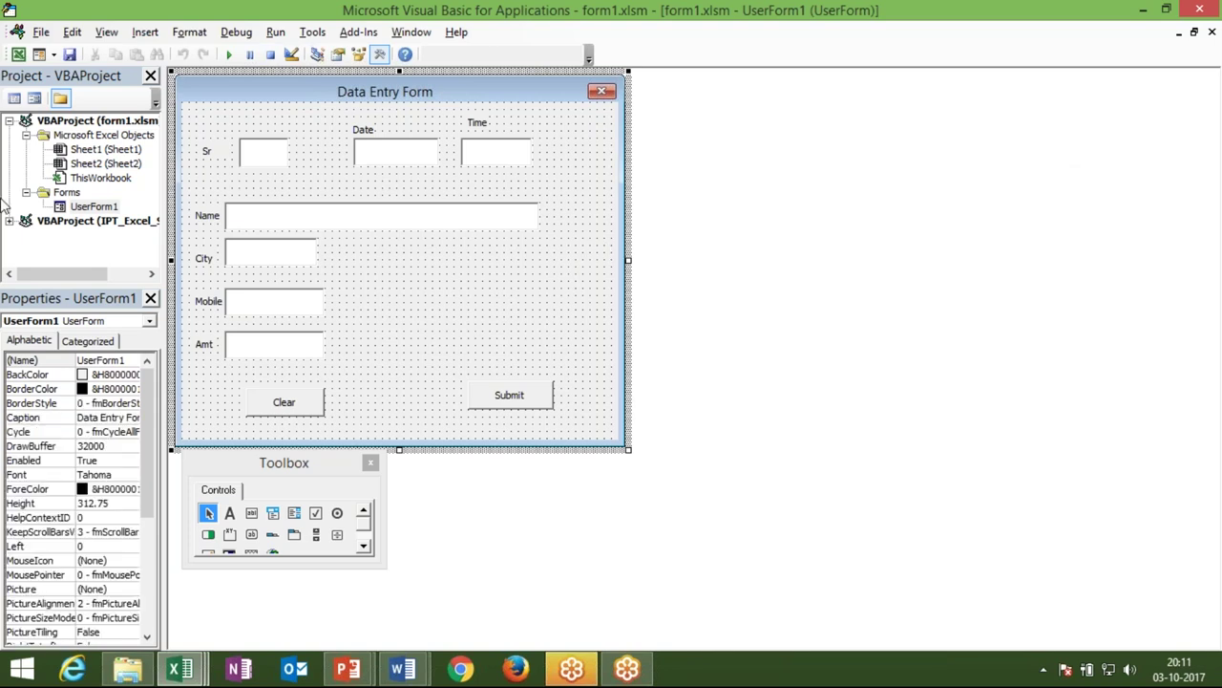
# Insert a new UserForm2 and enlarge it
pyautogui.click(145, 32)
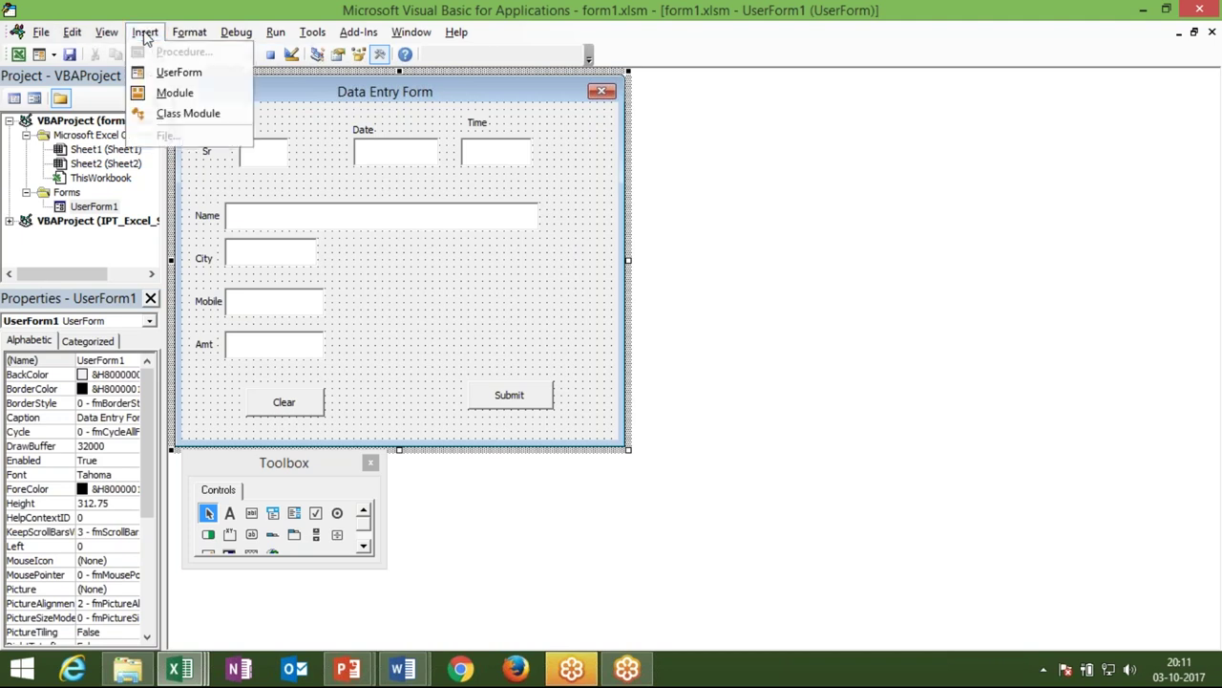
pyautogui.click(162, 74)
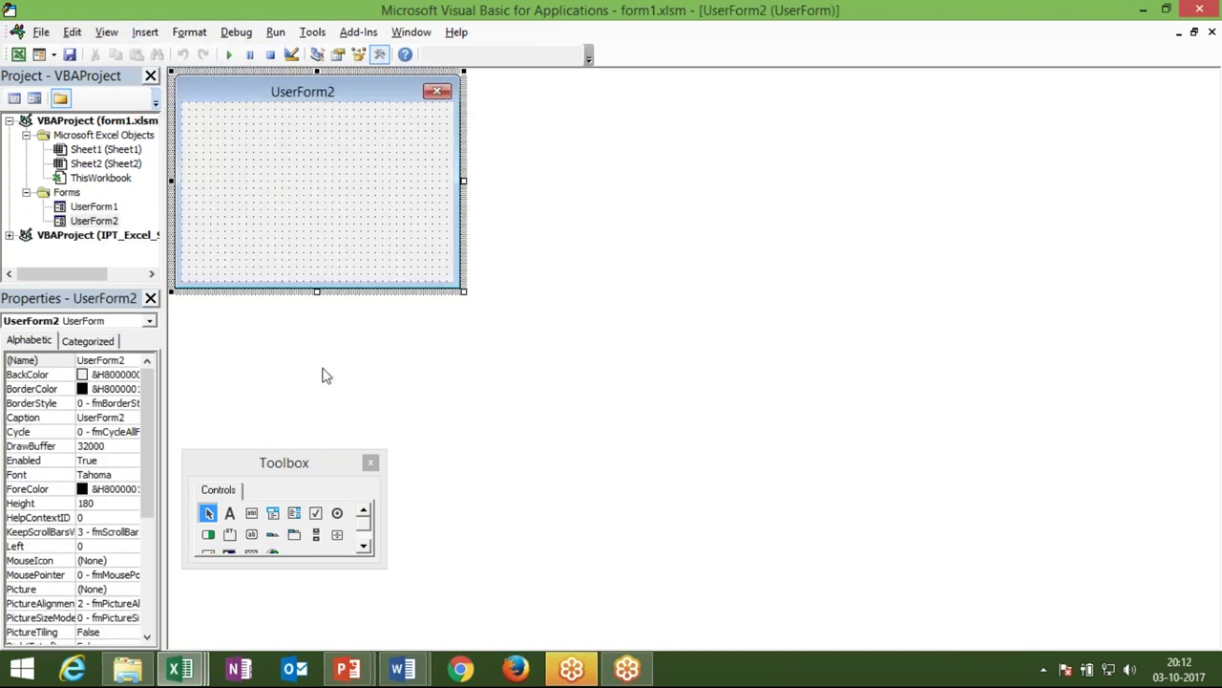
pyautogui.moveTo(465, 291)
pyautogui.mouseDown()
pyautogui.moveTo(769, 516)
pyautogui.moveTo(739, 498)
pyautogui.mouseUp()
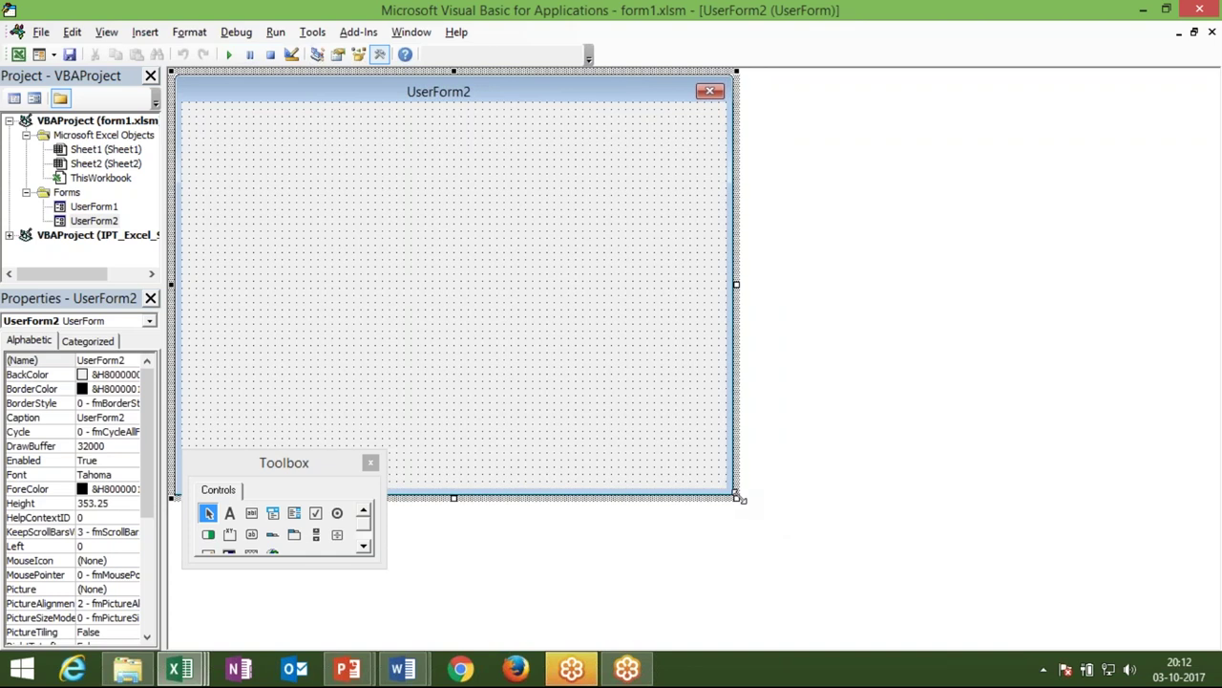
# Select all controls on UserForm1 and paste them onto UserForm2
pyautogui.doubleClick(112, 207)
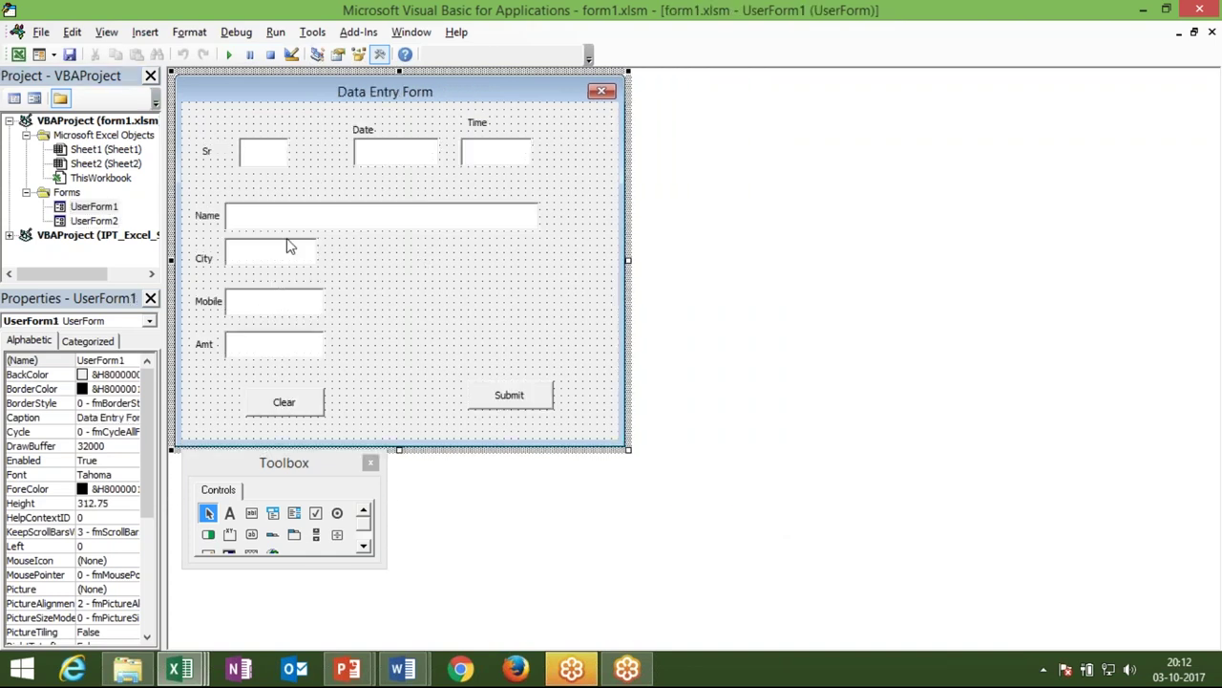
pyautogui.click(105, 227)
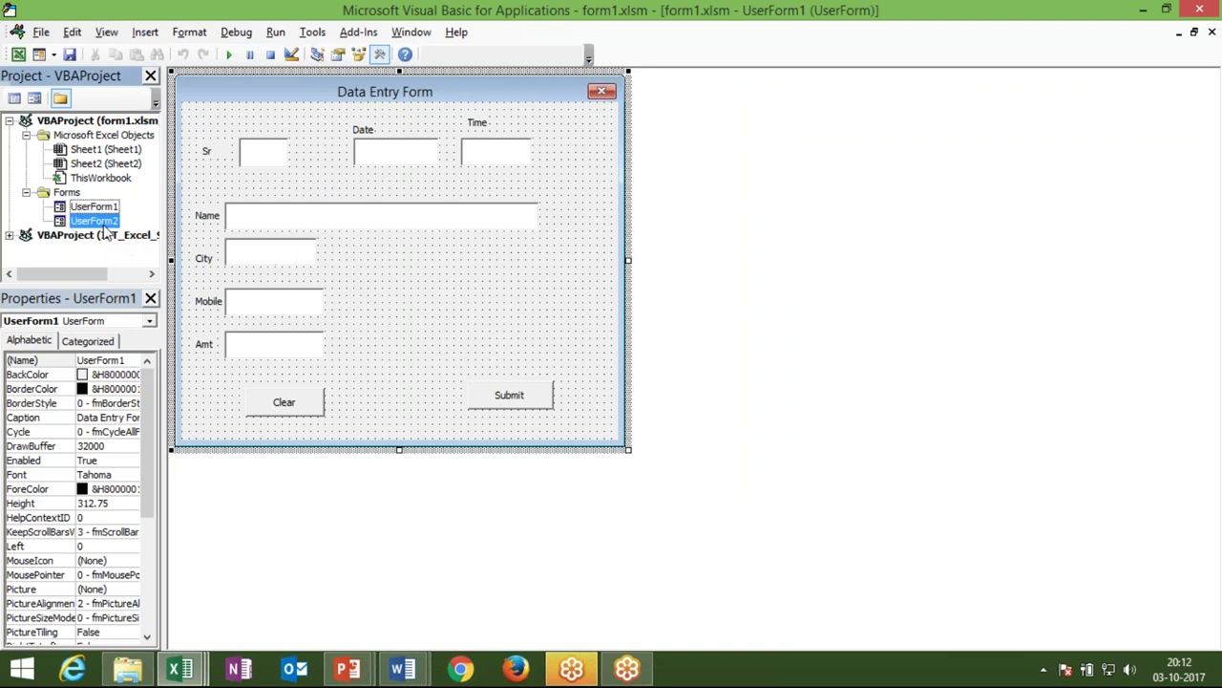
pyautogui.doubleClick(104, 224)
pyautogui.click(108, 207)
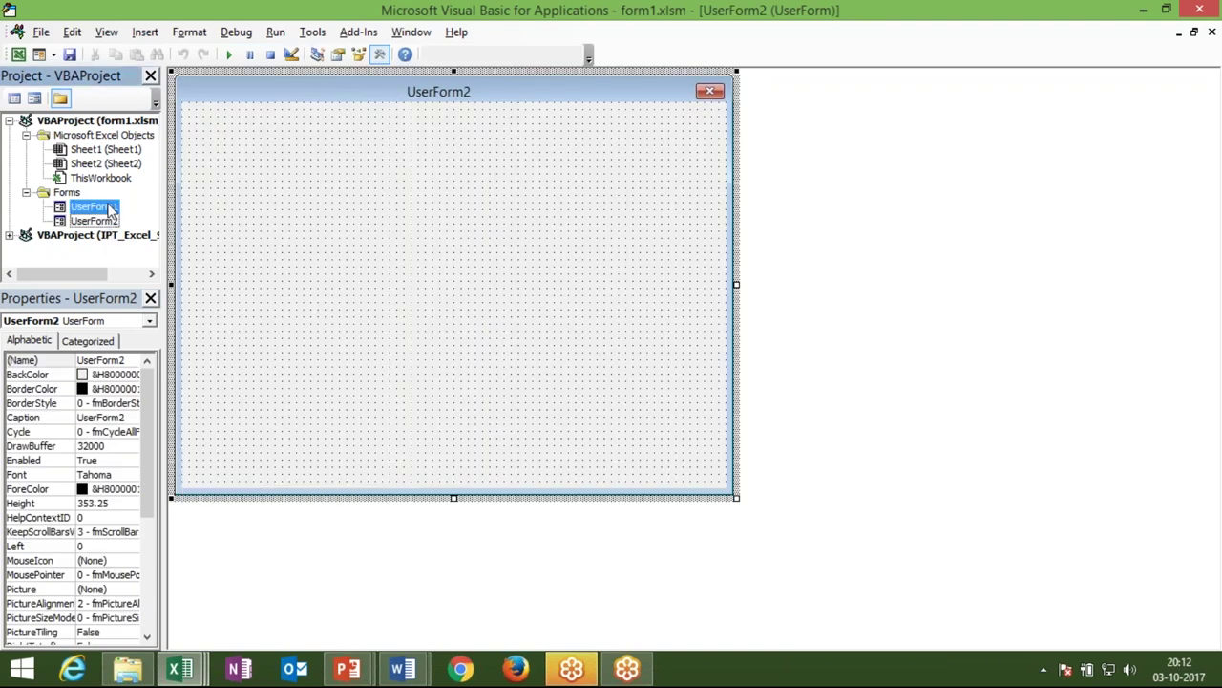
pyautogui.doubleClick(110, 208)
pyautogui.hotkey('ctrl', 'a')
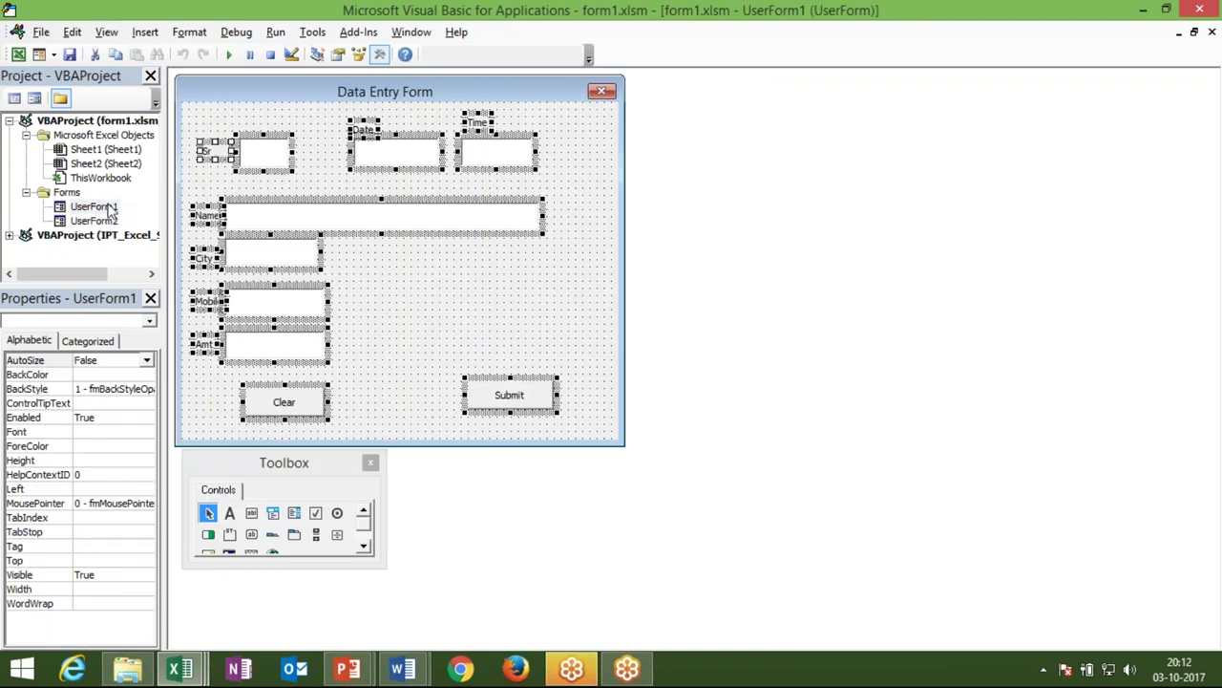
pyautogui.doubleClick(95, 221)
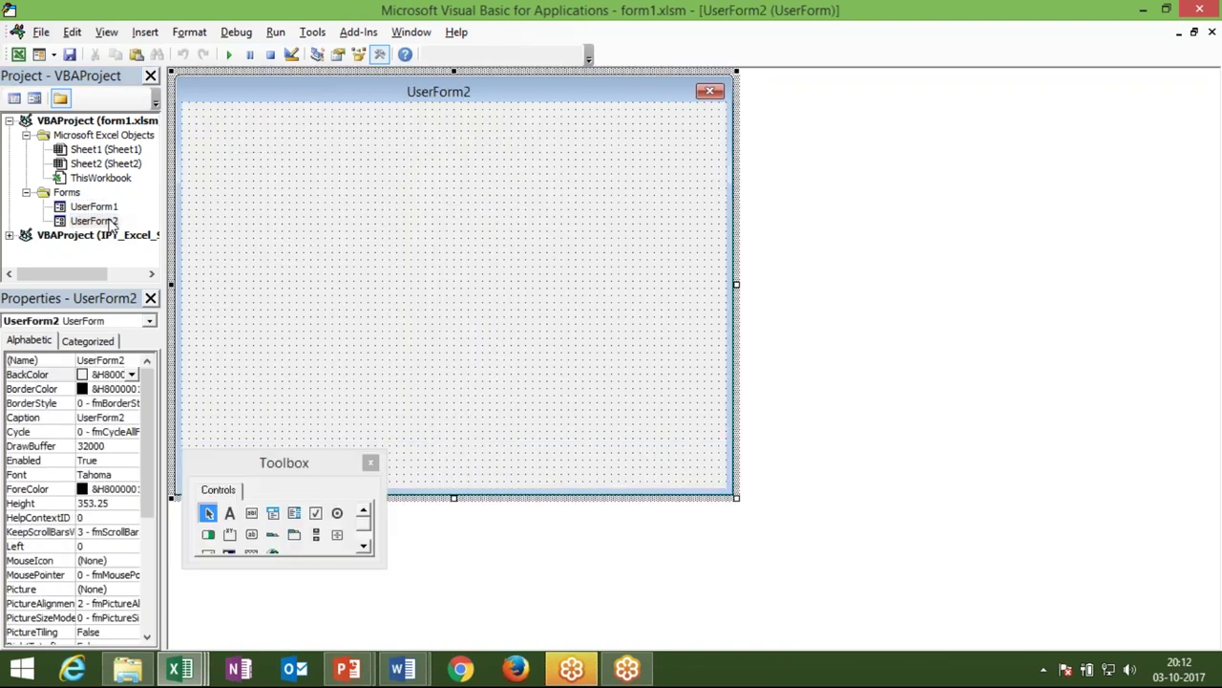
pyautogui.hotkey('ctrl', 'v')
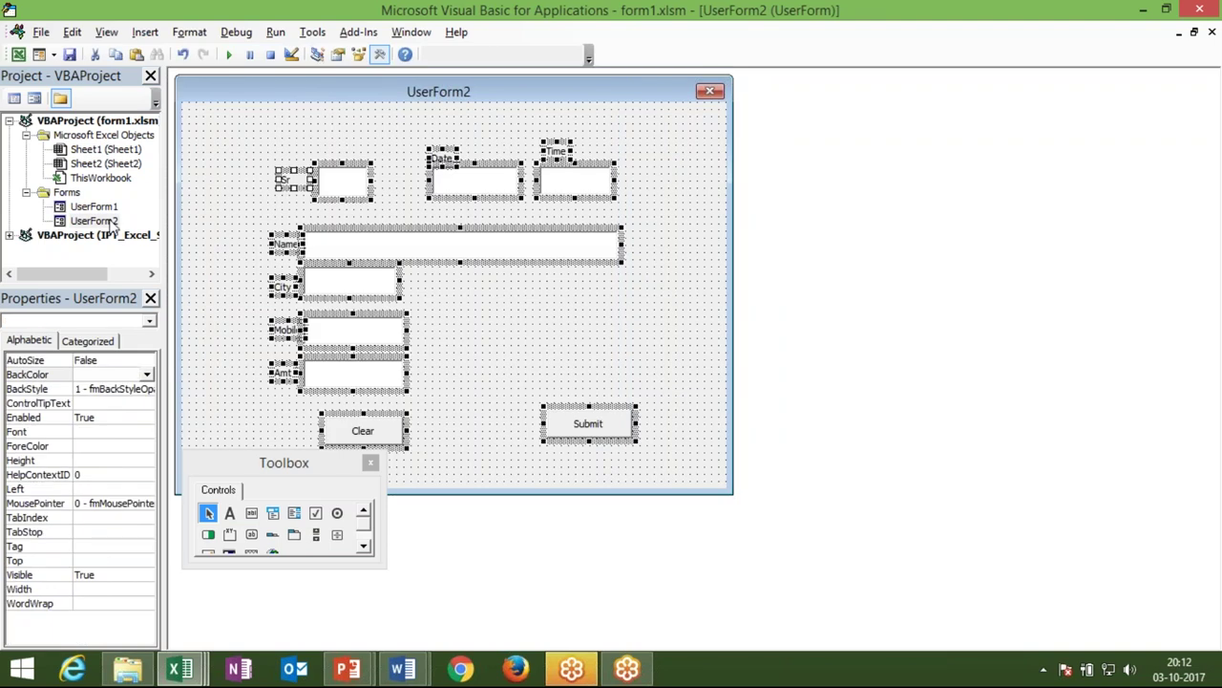
# Undo the paste, shrink UserForm2 slightly, and paste the controls onto it again
pyautogui.click(494, 386)
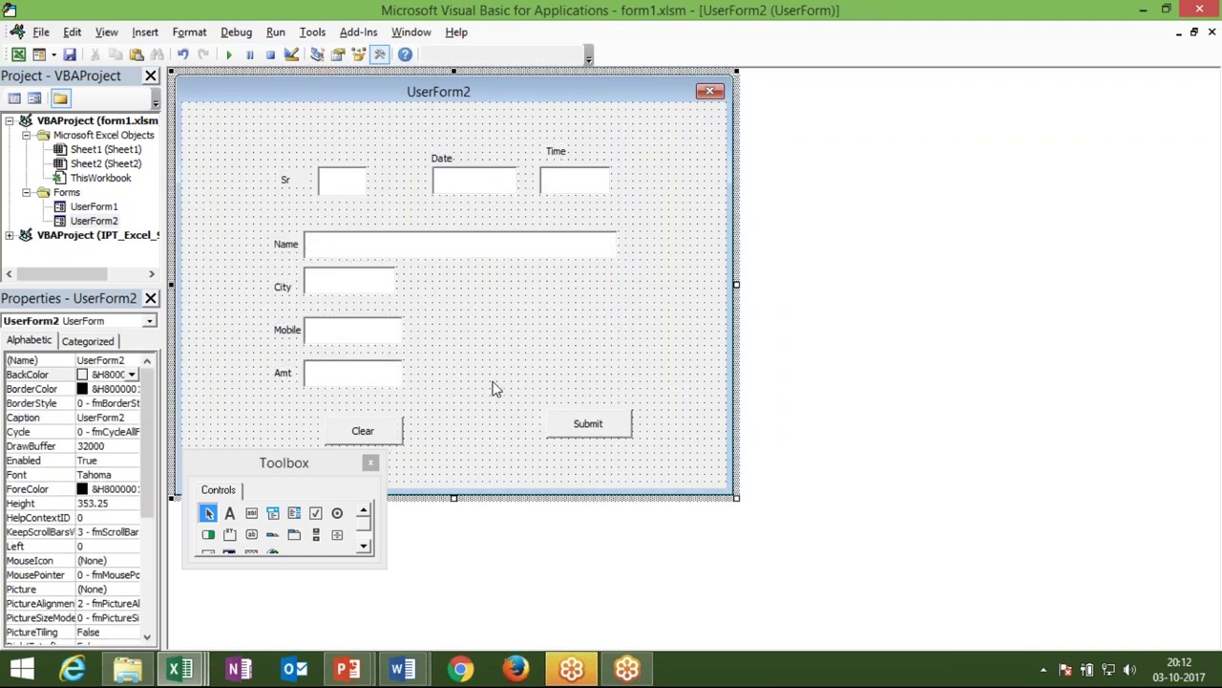
pyautogui.hotkey('ctrl', 'z')
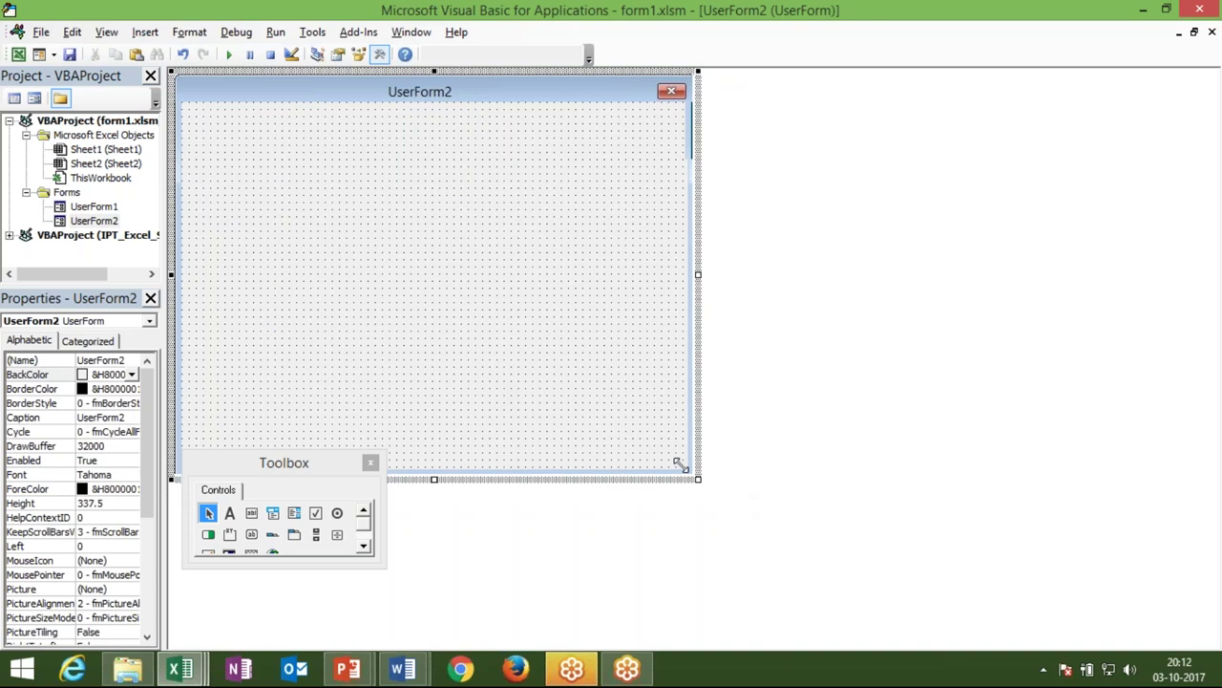
pyautogui.moveTo(738, 498); pyautogui.dragTo(647, 445)
pyautogui.hotkey('ctrl', 'v')
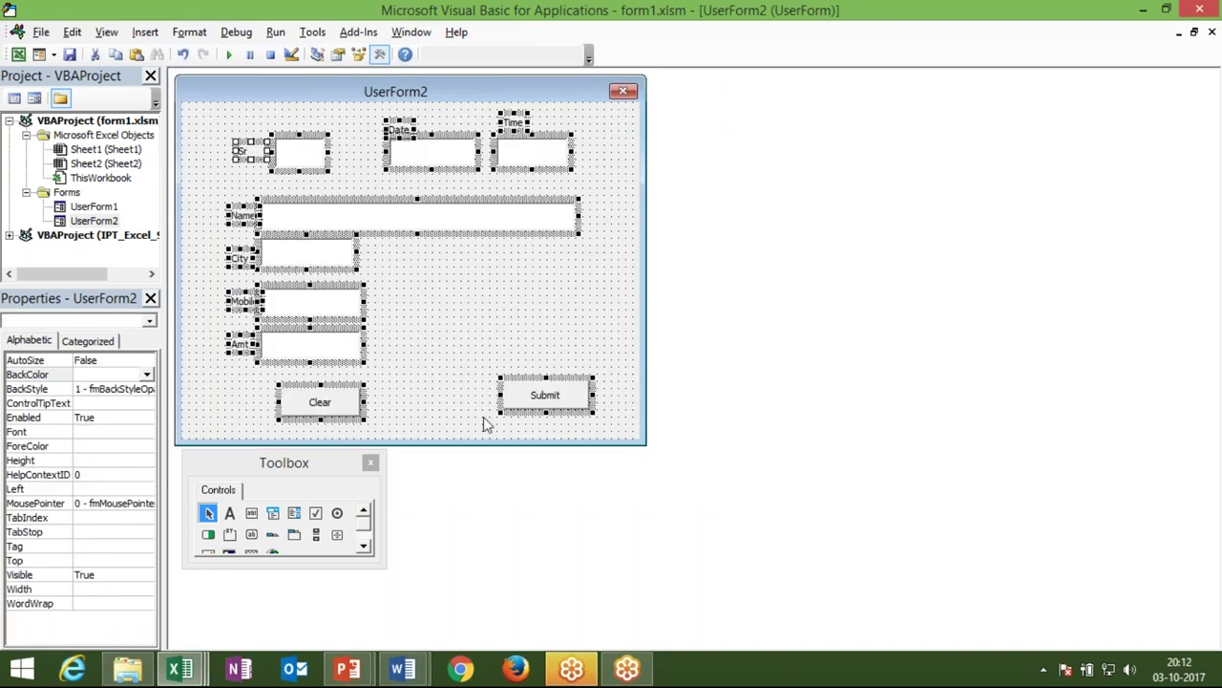
pyautogui.click(482, 432)
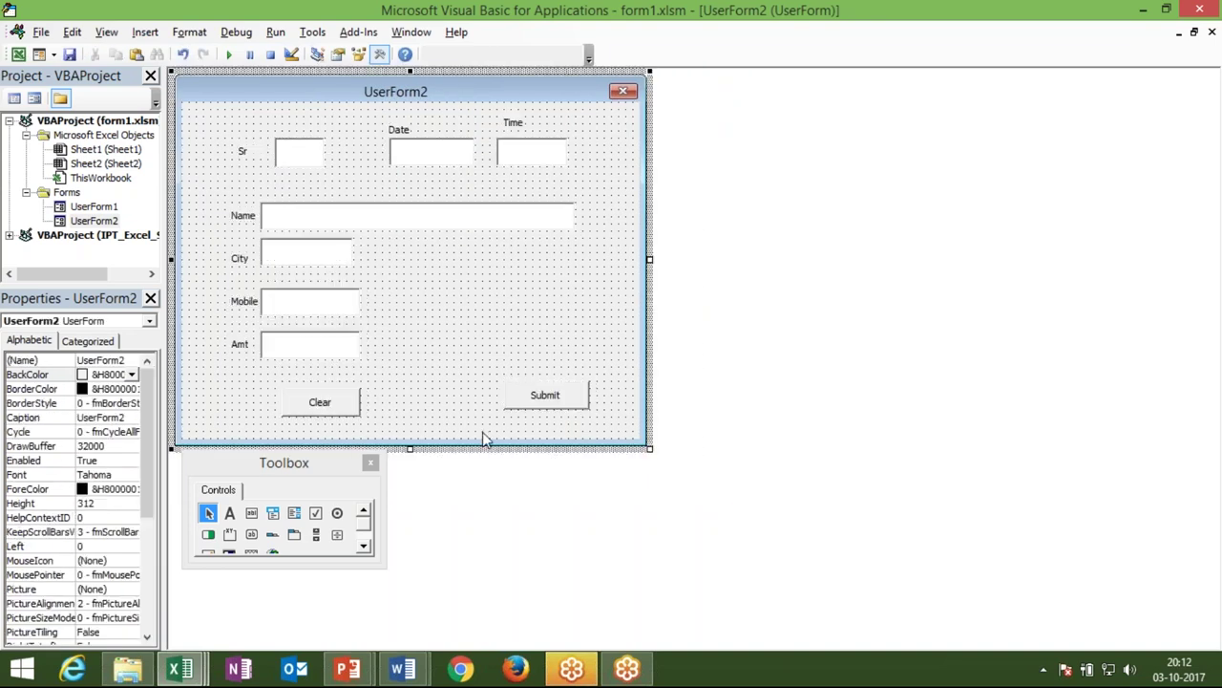
# Open the click code of UserForm1's Submit button
pyautogui.doubleClick(117, 207)
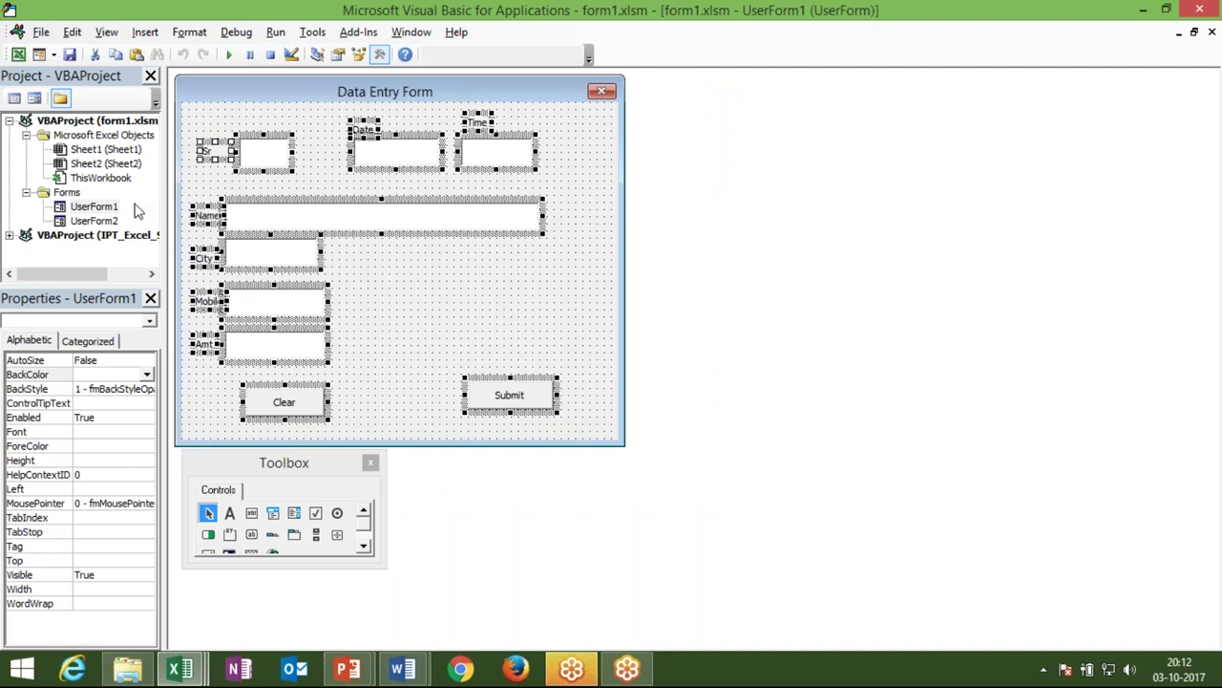
pyautogui.click(391, 281)
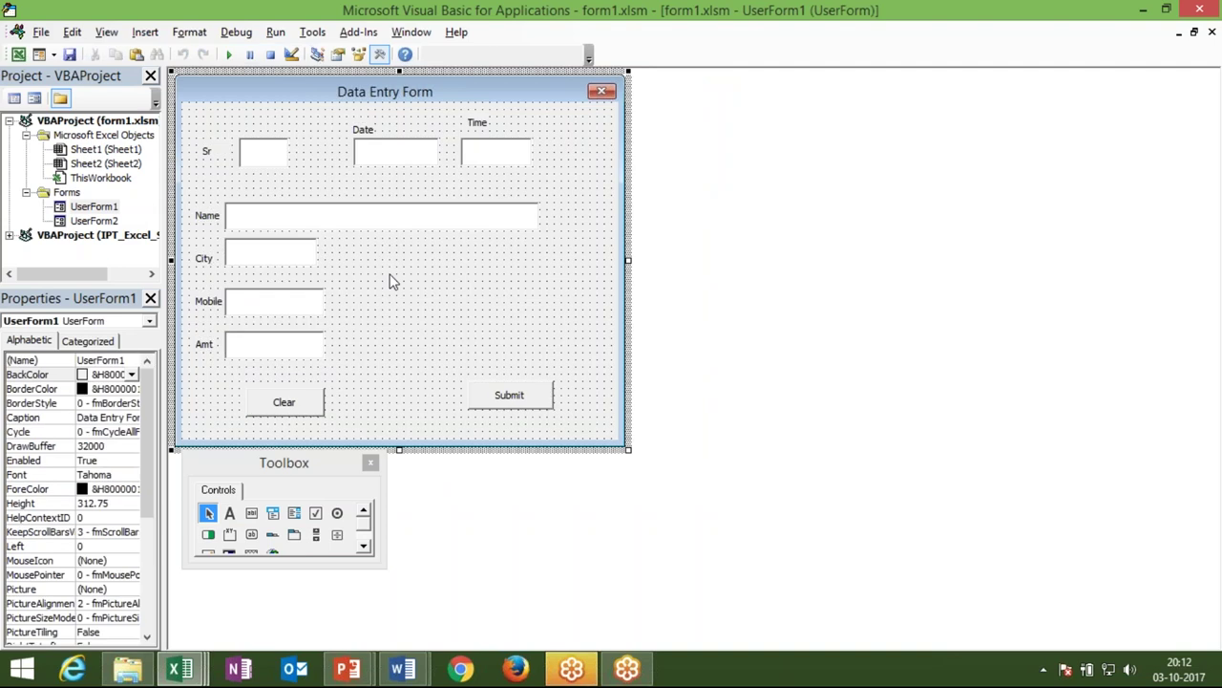
pyautogui.doubleClick(504, 398)
# Change A5000 to A65000 in the first Sheets("Sheet1") write line
pyautogui.click(321, 216)
pyautogui.click(229, 160)
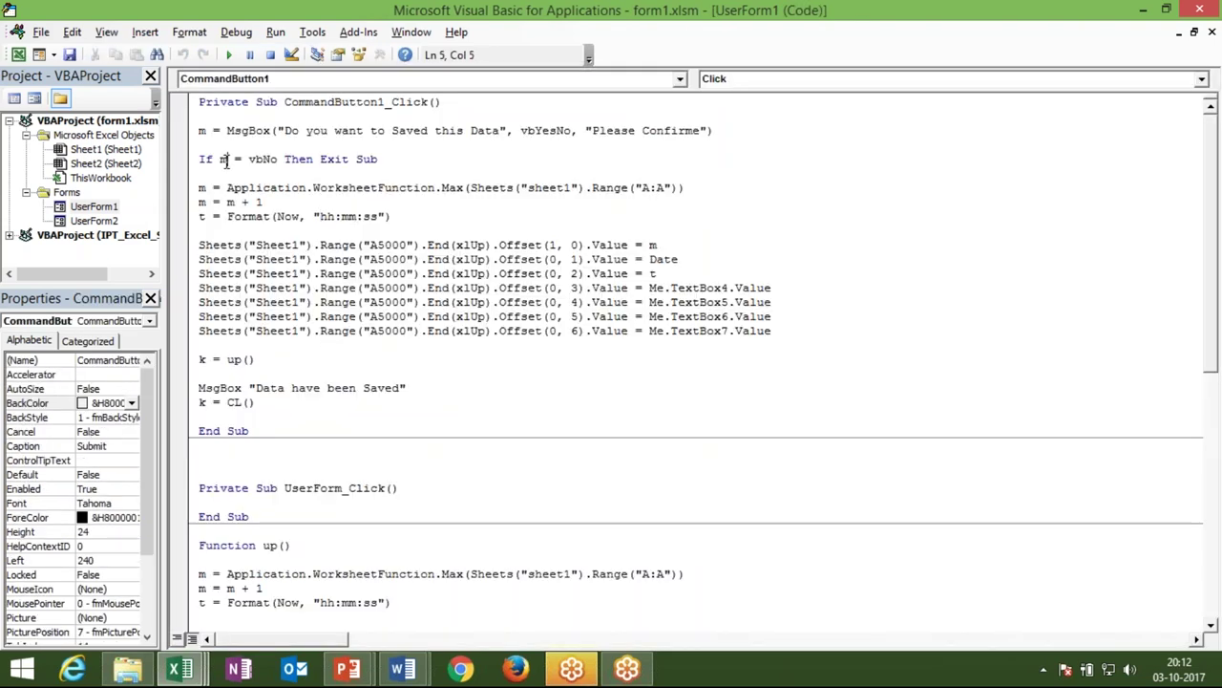
pyautogui.doubleClick(215, 244)
pyautogui.click(323, 245)
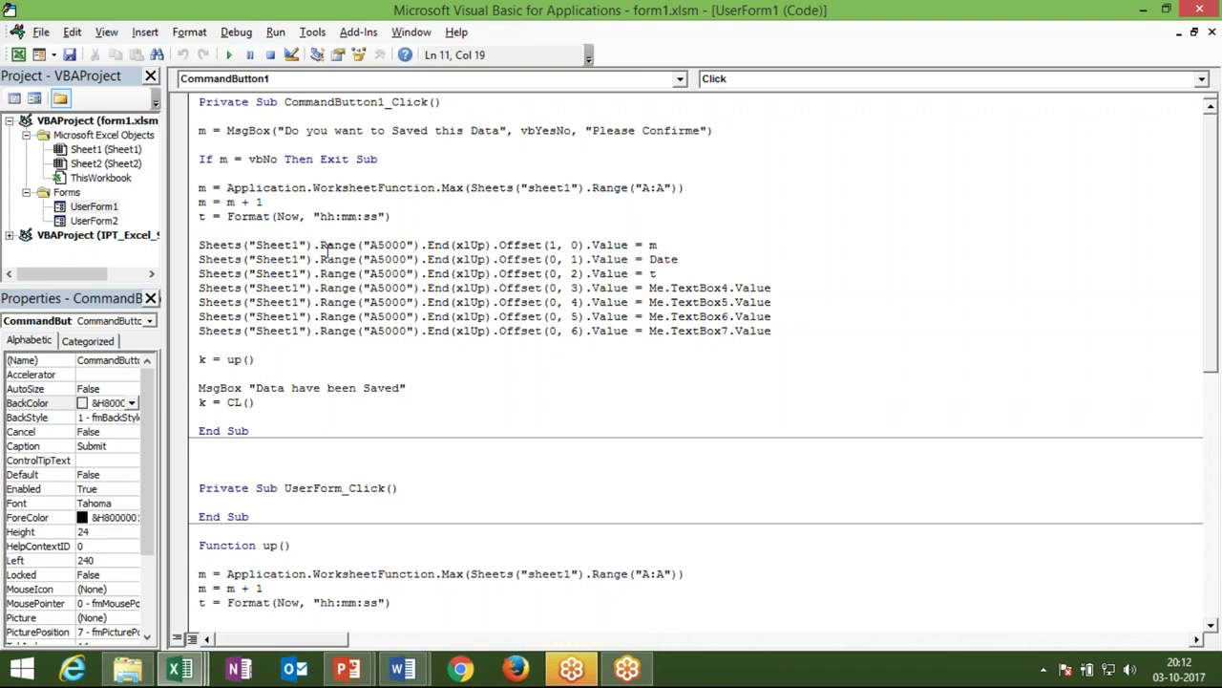
pyautogui.click(379, 245)
pyautogui.write('6')
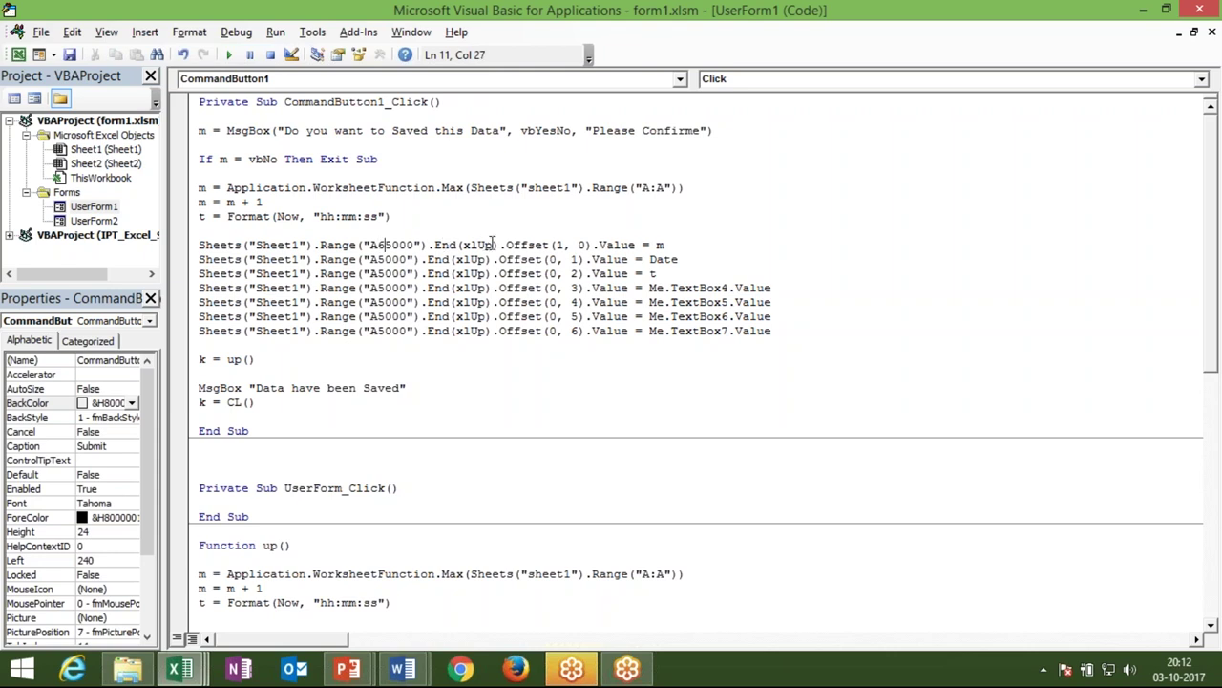
# Review the following write lines for the m value, time and TextBox values, then select UserForm2
pyautogui.doubleClick(659, 245)
pyautogui.doubleClick(659, 245)
pyautogui.click(659, 273)
pyautogui.click(663, 287)
pyautogui.doubleClick(661, 302)
pyautogui.doubleClick(663, 316)
pyautogui.click(107, 222)
# Run UserForm2 with 1 in Sr, close it, and select the Sr text box in design
pyautogui.doubleClick(108, 223)
pyautogui.click(230, 55)
pyautogui.write('1')
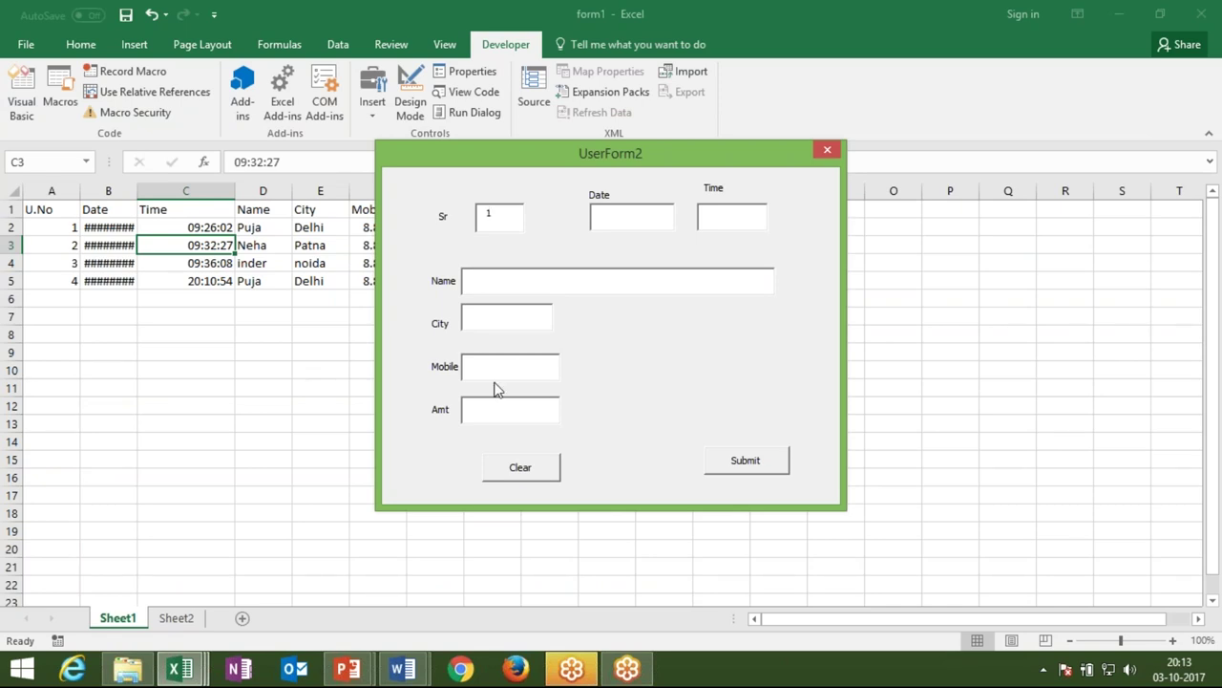
pyautogui.click(827, 150)
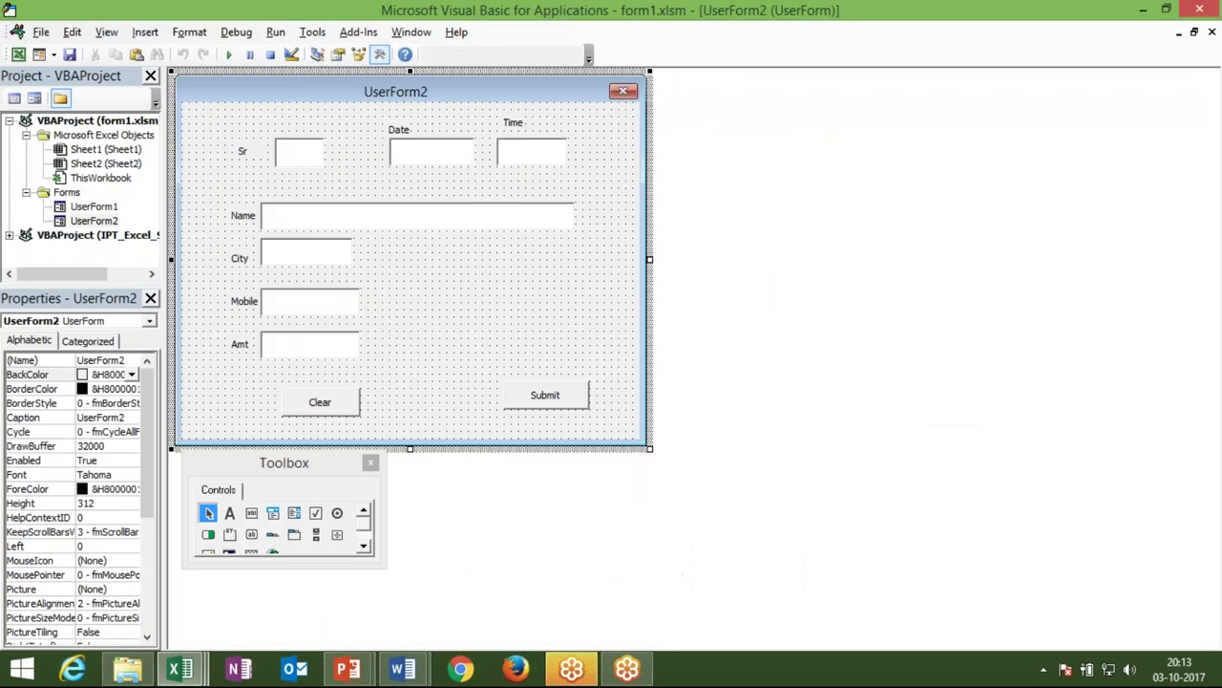
pyautogui.click(302, 164)
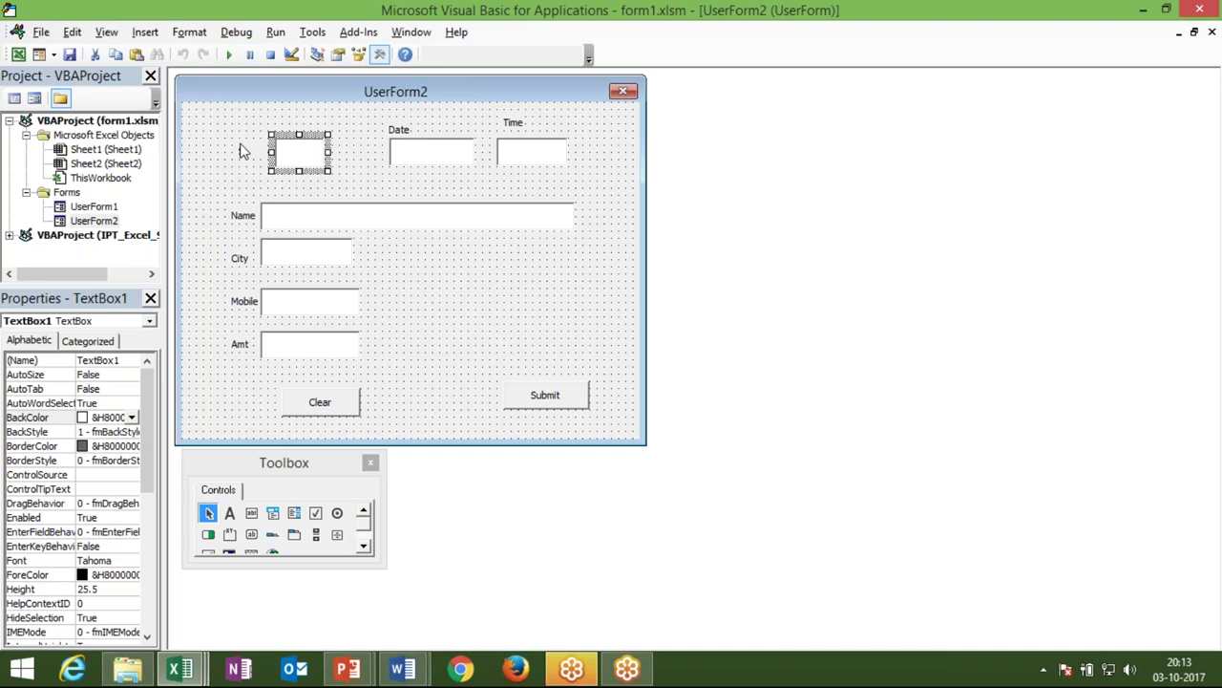
pyautogui.write('Sr')
pyautogui.click(294, 158)
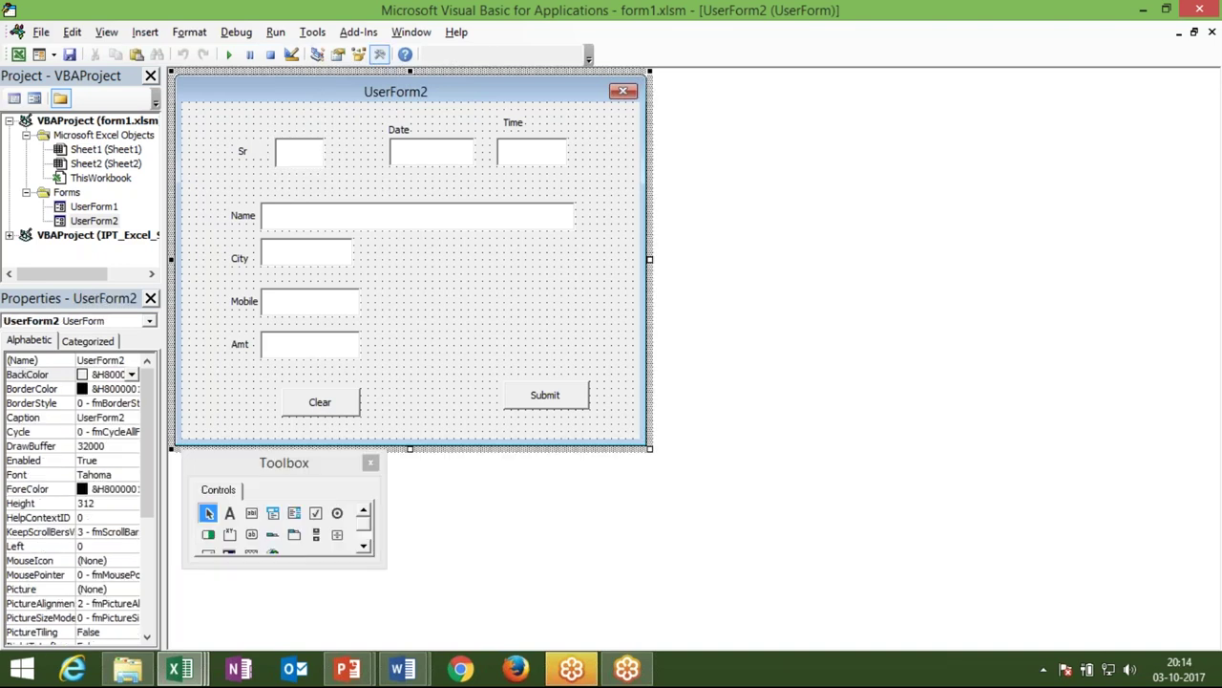
# Create the Sr text box's TextBox1_Change procedure and add a blank line inside it
pyautogui.doubleClick(308, 166)
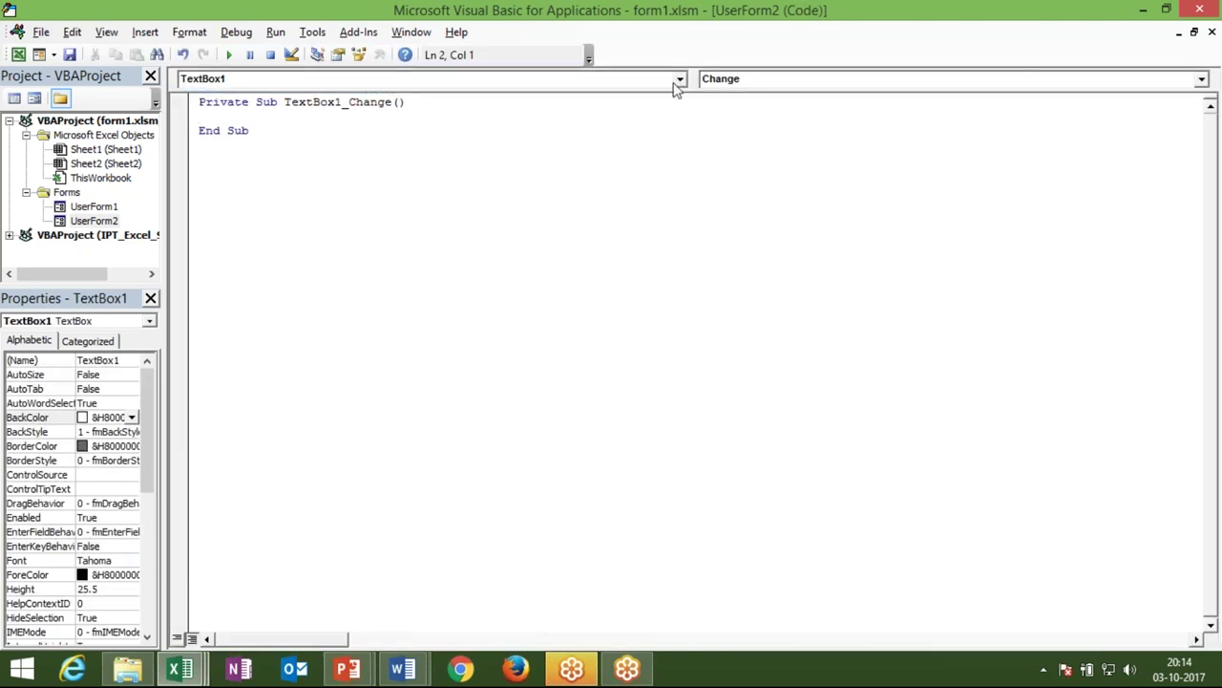
pyautogui.click(712, 82)
pyautogui.click(711, 83)
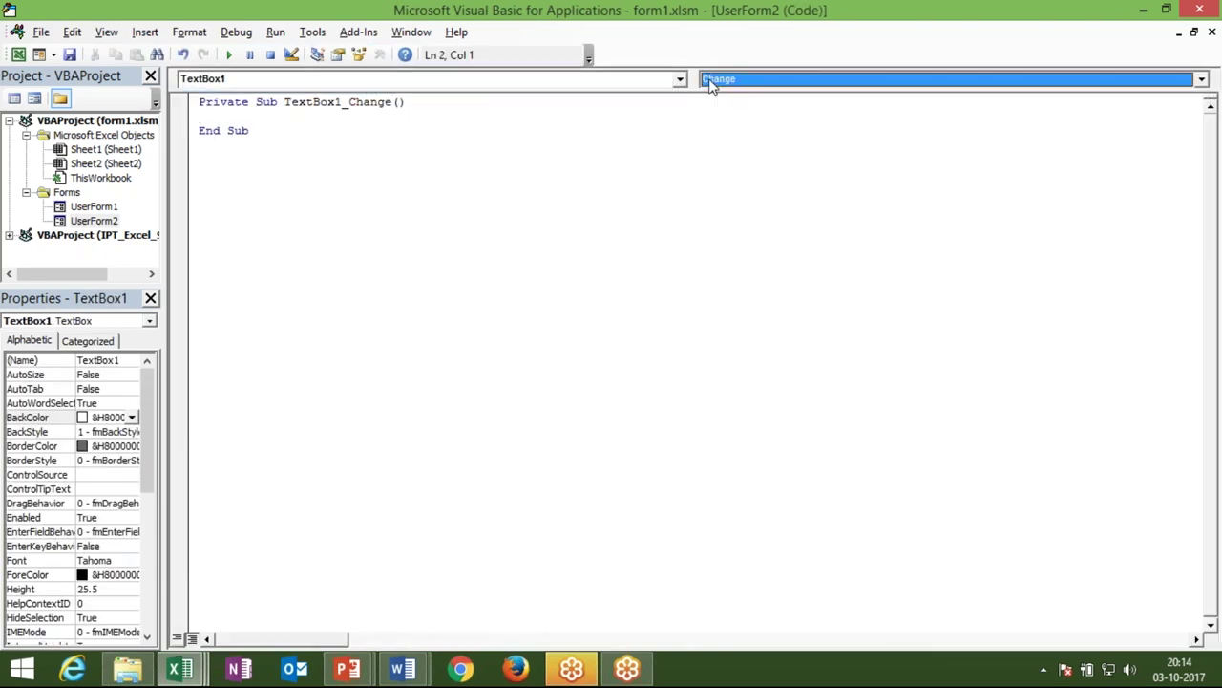
pyautogui.click(319, 118)
pyautogui.press('Return')
pyautogui.press('Return')
pyautogui.press('Return')
pyautogui.press('Up')
pyautogui.press('Up')
pyautogui.press('Up')
pyautogui.press('Down')
# Write Dim n As Long and n = Me.TextBox1.Value, then return to Excel
pyautogui.write('d')
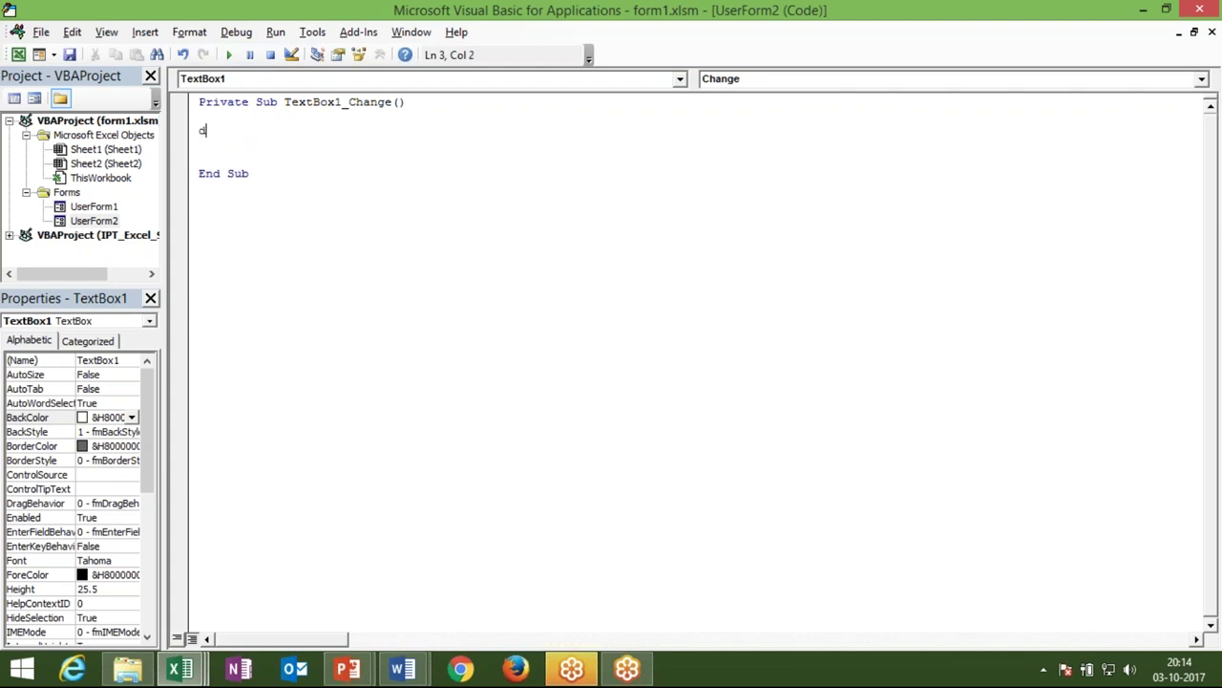
pyautogui.write('im r a')
pyautogui.press('BackSpace')
pyautogui.press('BackSpace')
pyautogui.press('BackSpace')
pyautogui.write('n as ')
pyautogui.write('long')
pyautogui.press('Tab')
pyautogui.press('Return')
pyautogui.press('Return')
pyautogui.write('n=me.te')
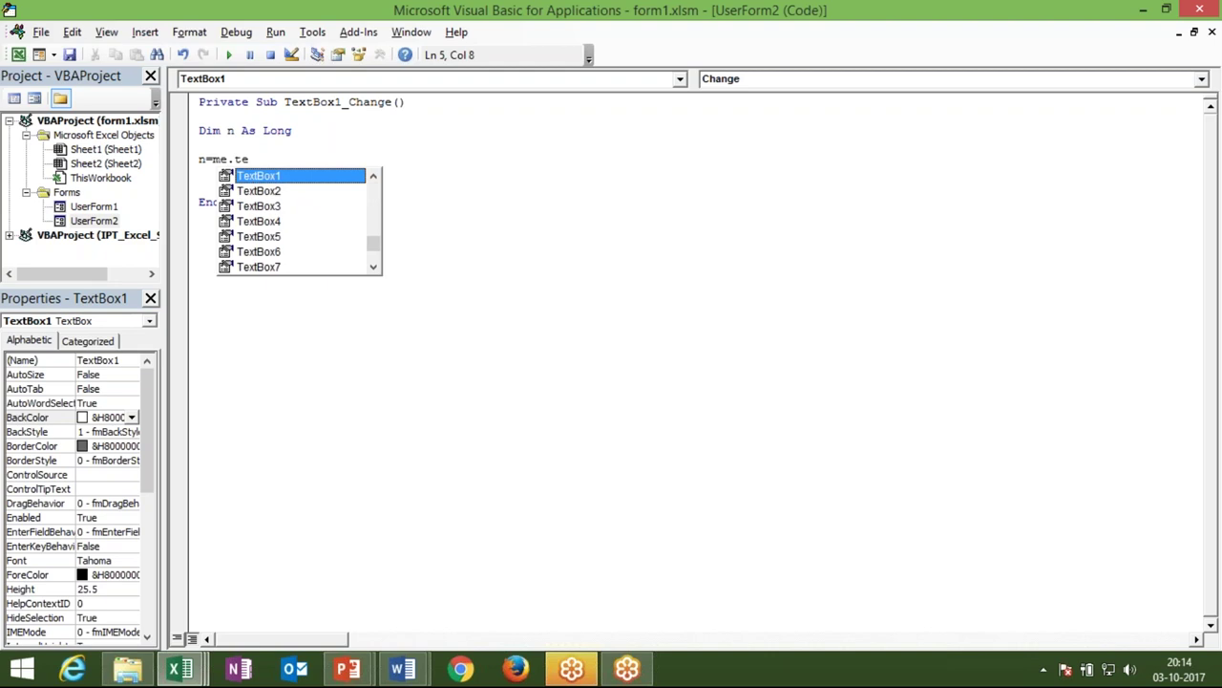
pyautogui.press('Tab')
pyautogui.write('.v')
pyautogui.press('Tab')
pyautogui.press('Return')
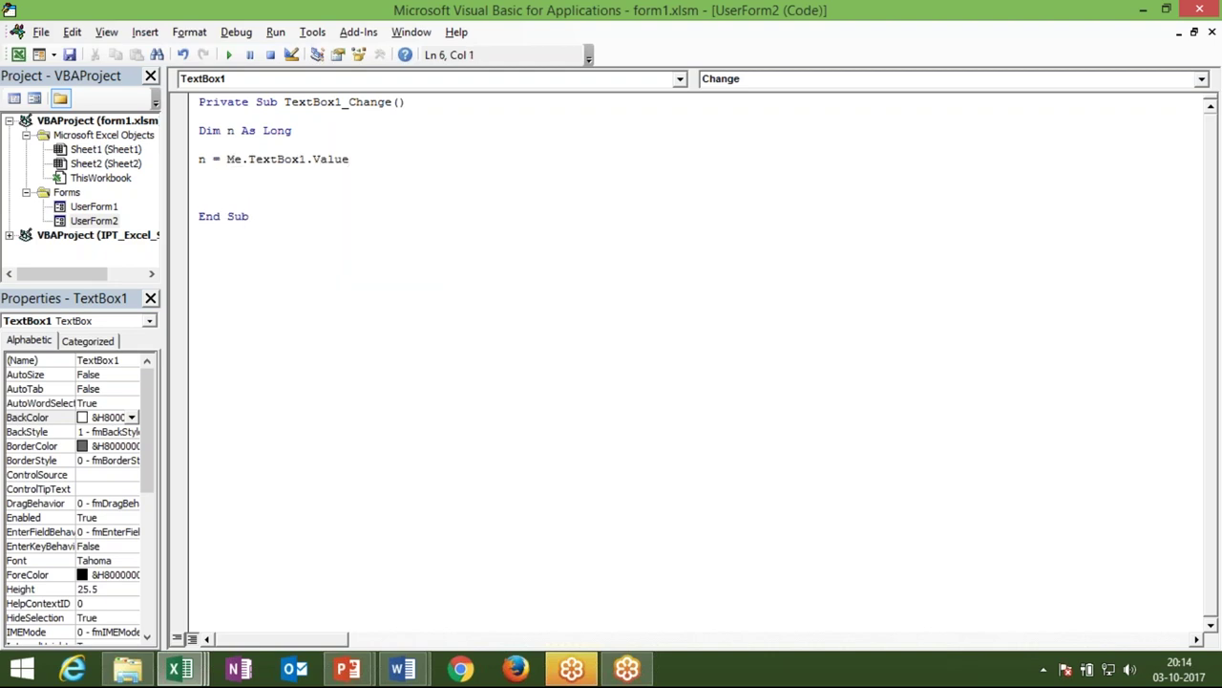
pyautogui.hotkey('alt', 'F11')
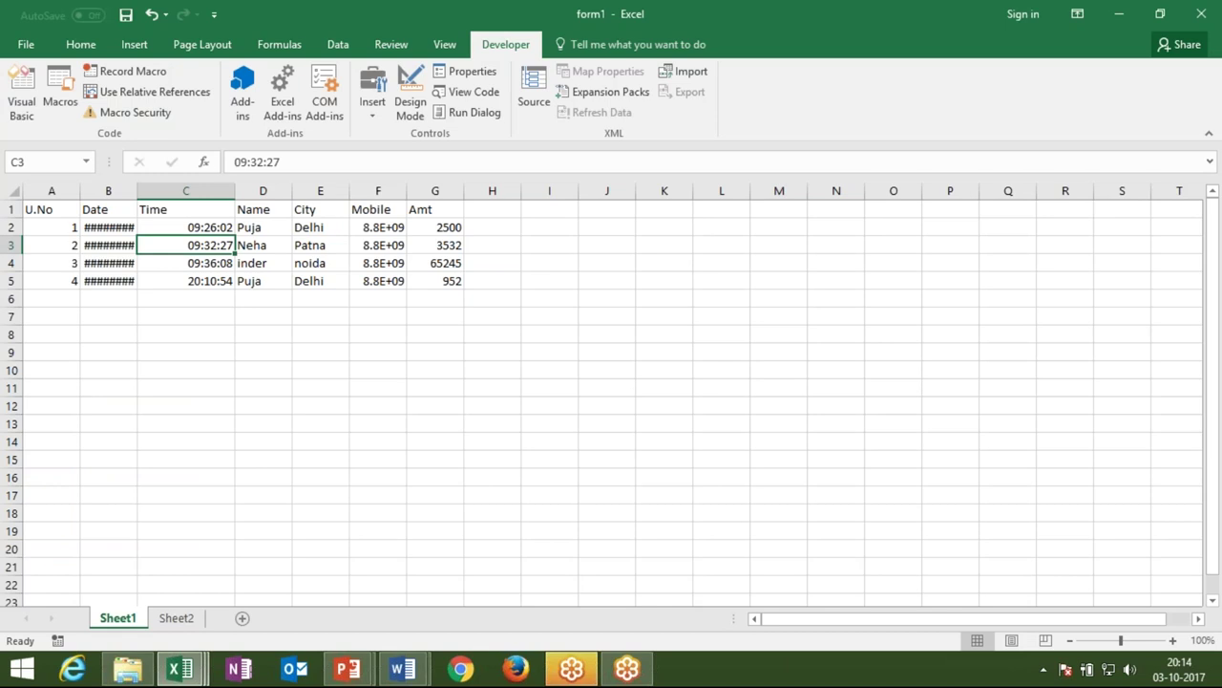
# Autofit column B to show the dates, then run UserForm2 with 1 in the Sr box
pyautogui.doubleClick(139, 190)
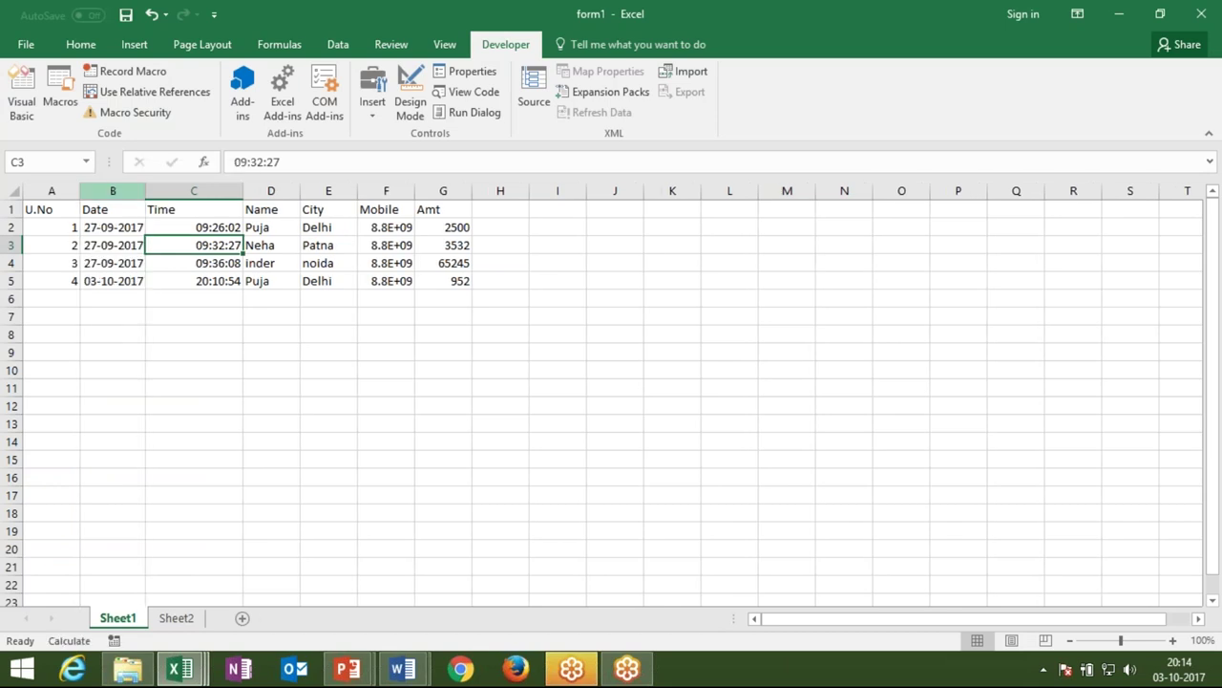
pyautogui.click(52, 191)
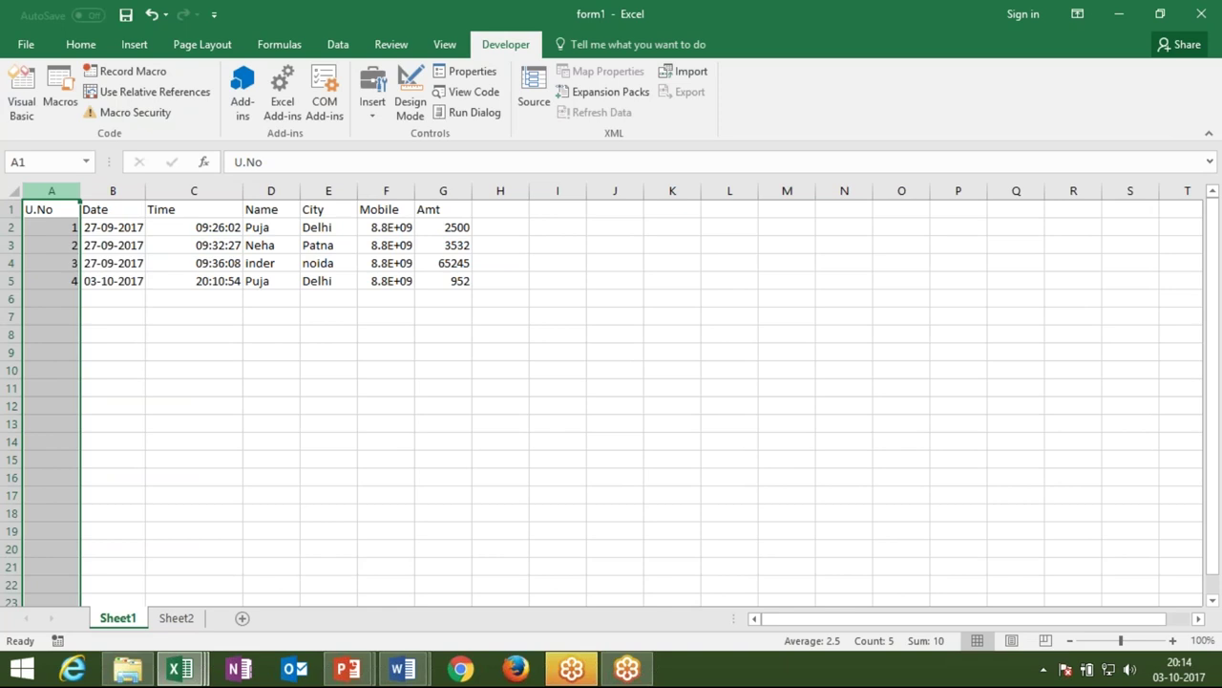
pyautogui.hotkey('alt', 'F11')
pyautogui.click(229, 55)
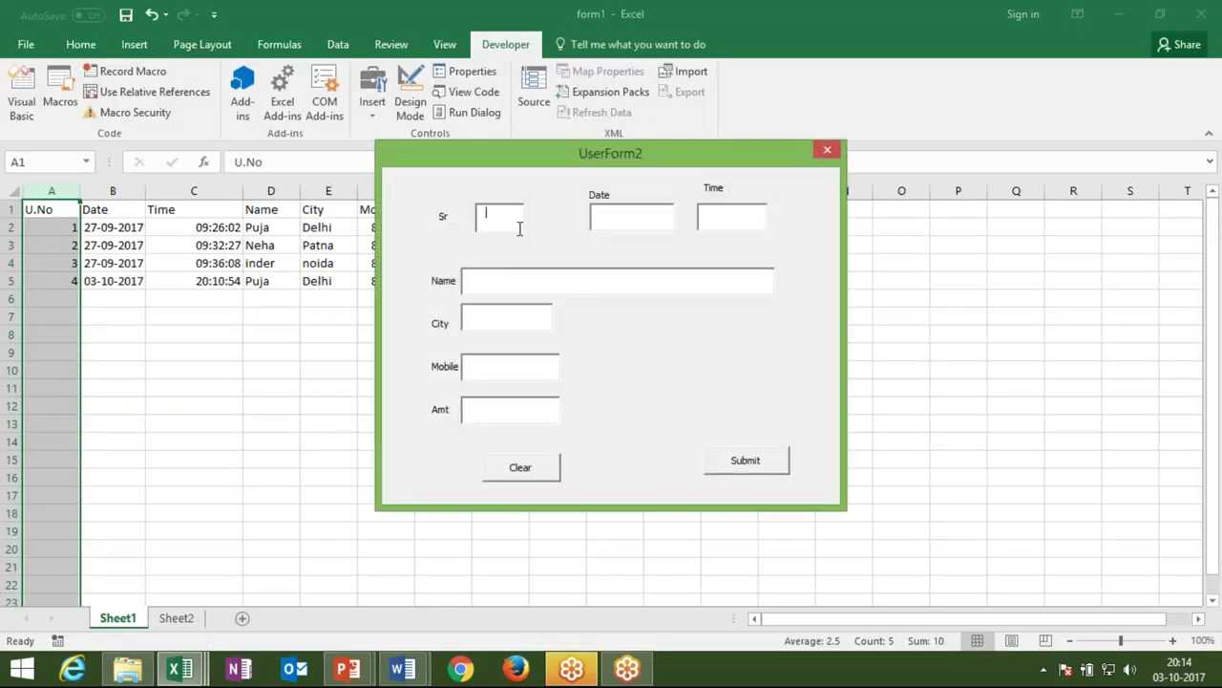
pyautogui.write('1')
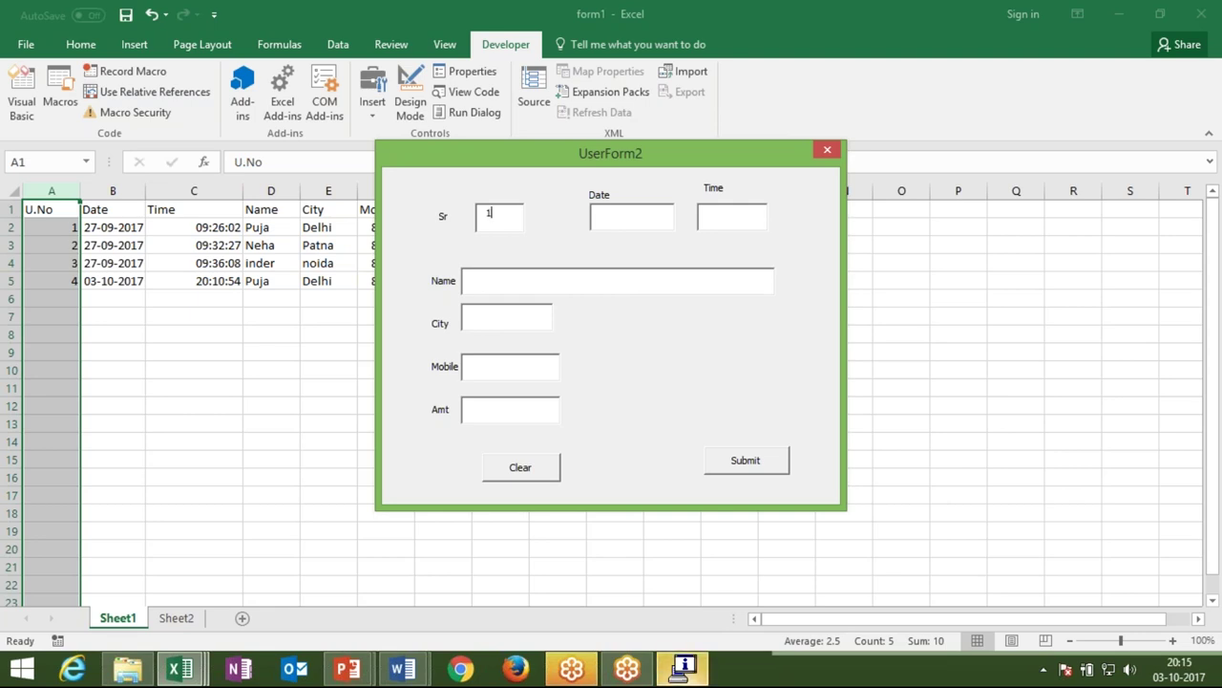
pyautogui.click(683, 669)
# Continue past the EPSON alert, trigger the Sr change code, and end the Type mismatch error
pyautogui.click(918, 635)
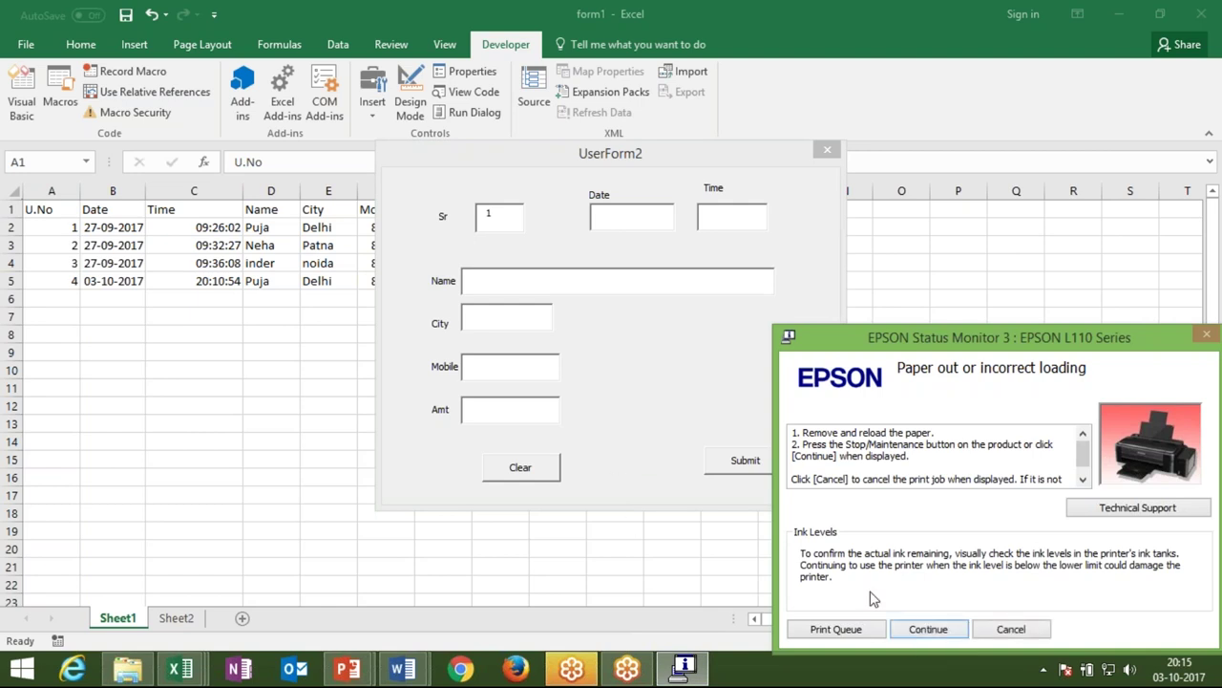
pyautogui.click(917, 632)
pyautogui.click(916, 633)
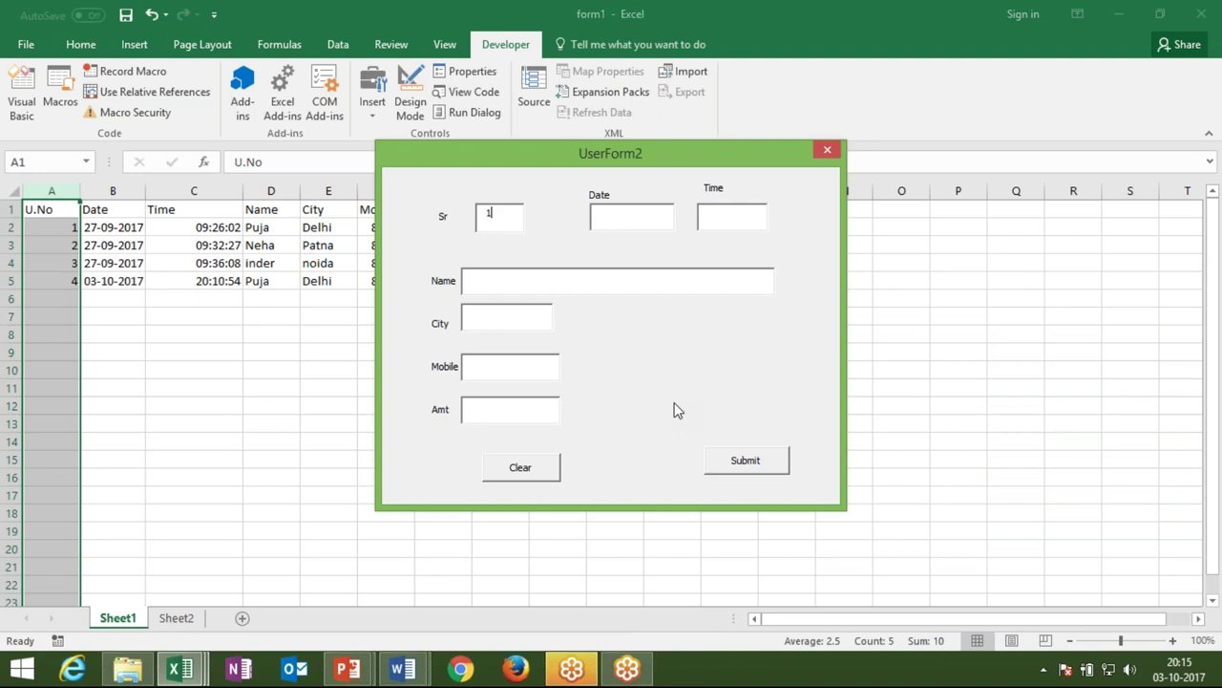
pyautogui.press('BackSpace')
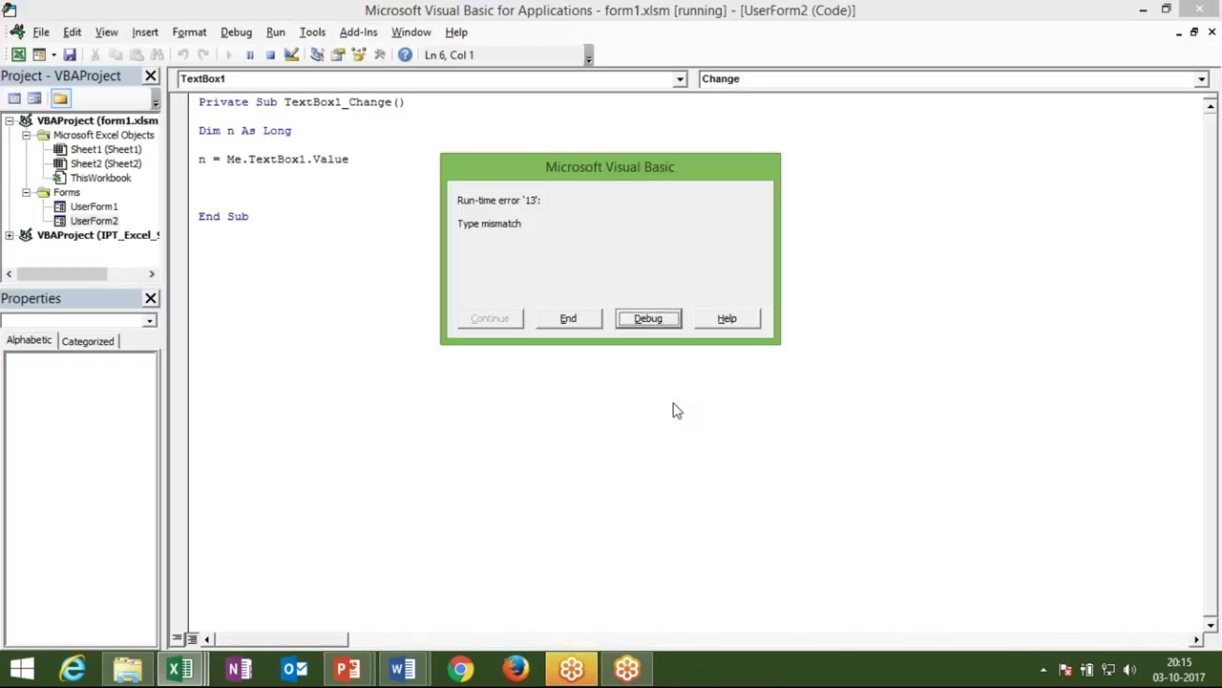
pyautogui.click(576, 322)
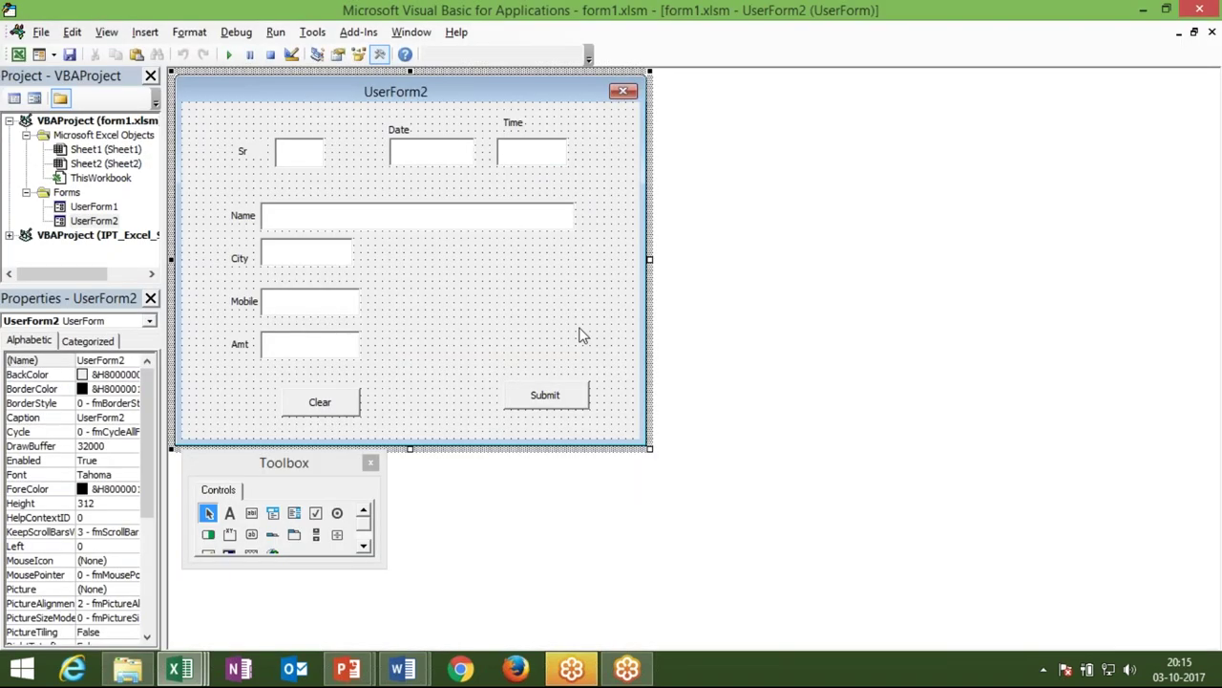
pyautogui.doubleClick(308, 159)
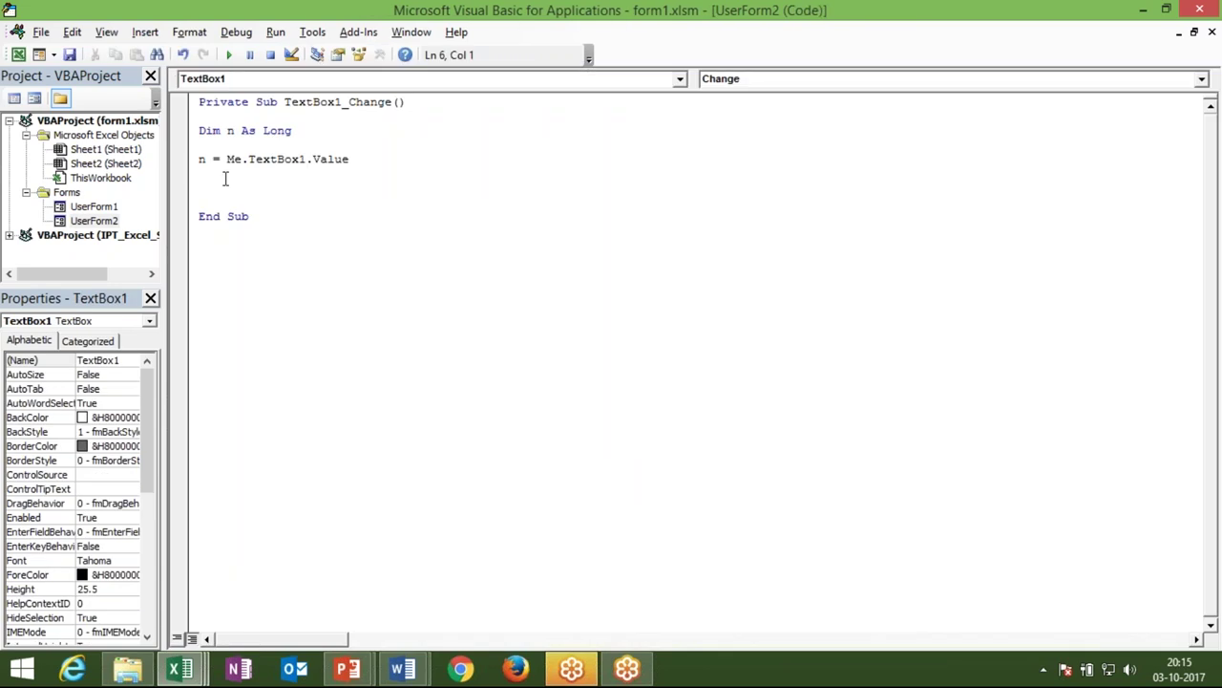
# On a new line below the n assignment, start p = Application.WorksheetFunction.CountIf
pyautogui.press('Return')
pyautogui.write('P=application.co')
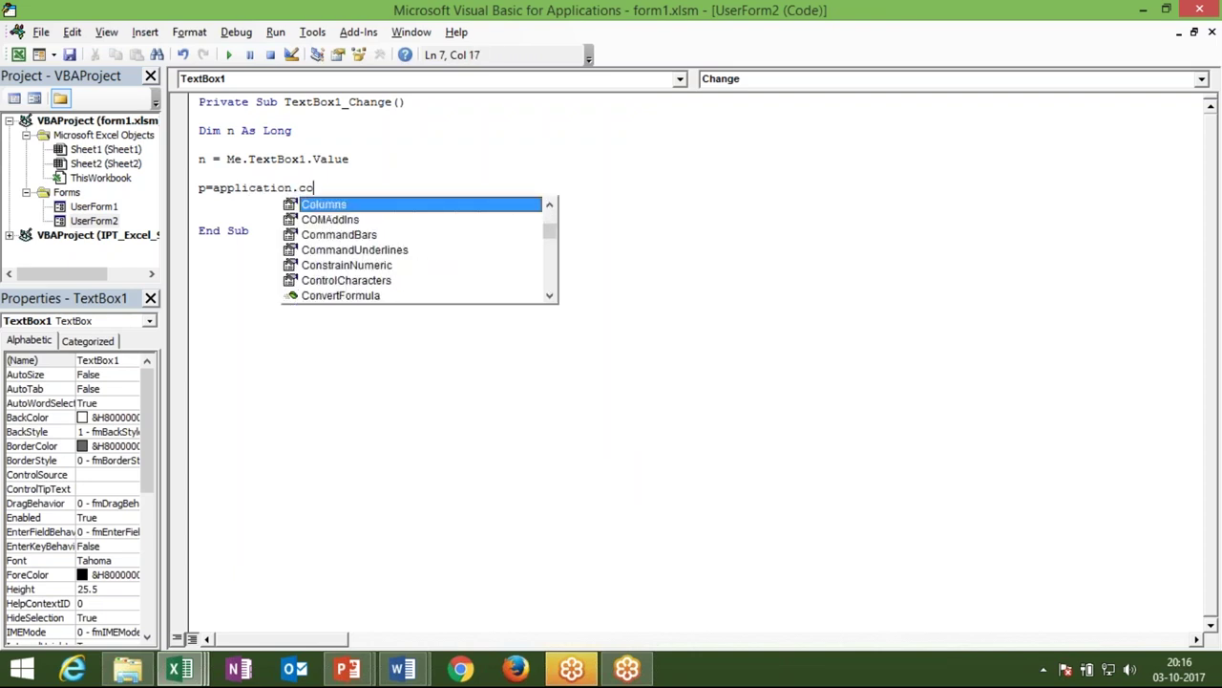
pyautogui.press('BackSpace')
pyautogui.press('BackSpace')
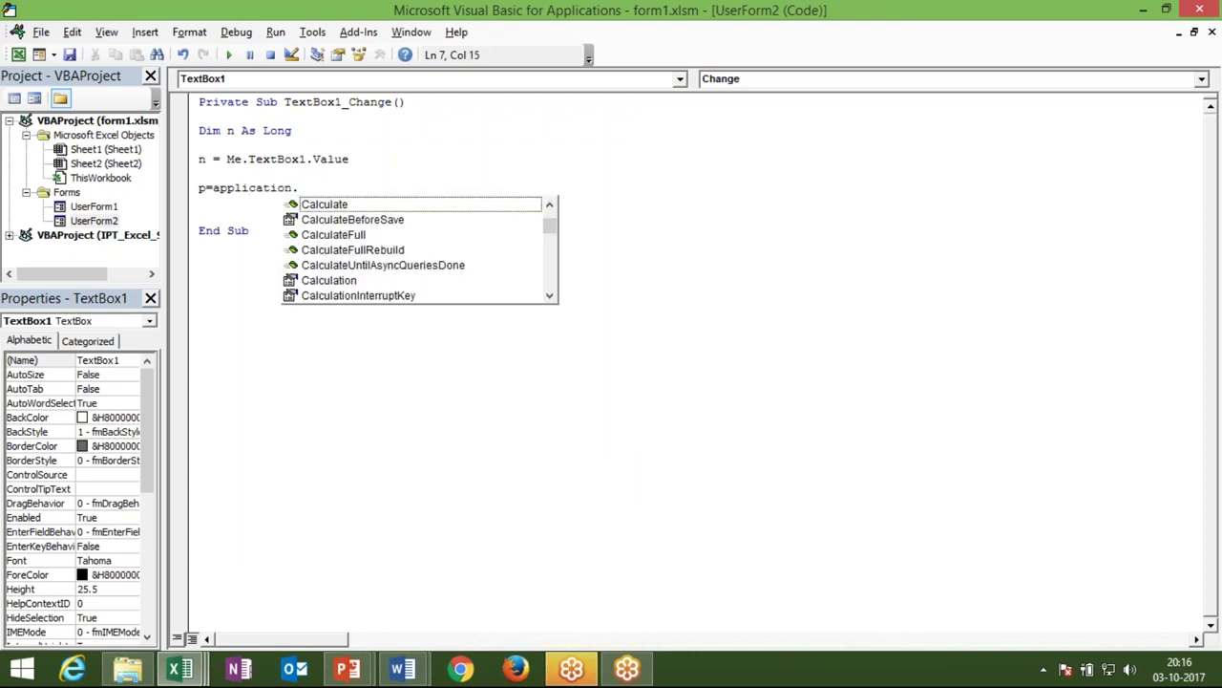
pyautogui.write('wo')
pyautogui.press('Down')
pyautogui.press('Tab')
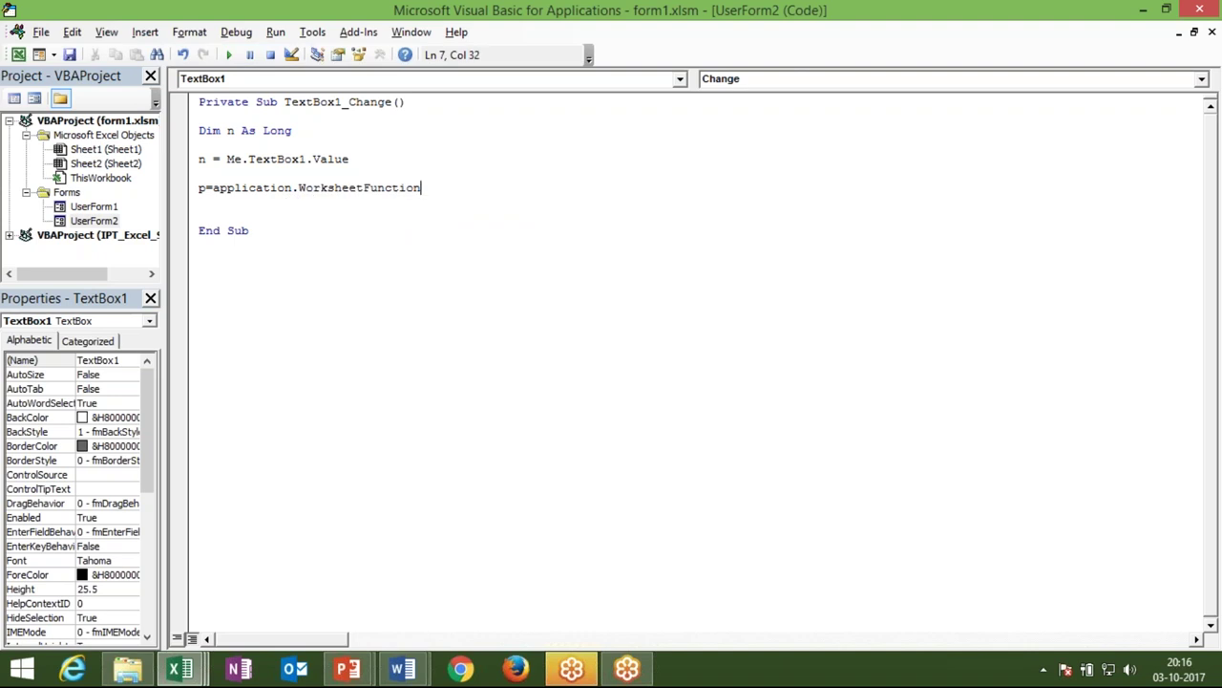
pyautogui.write('.cou')
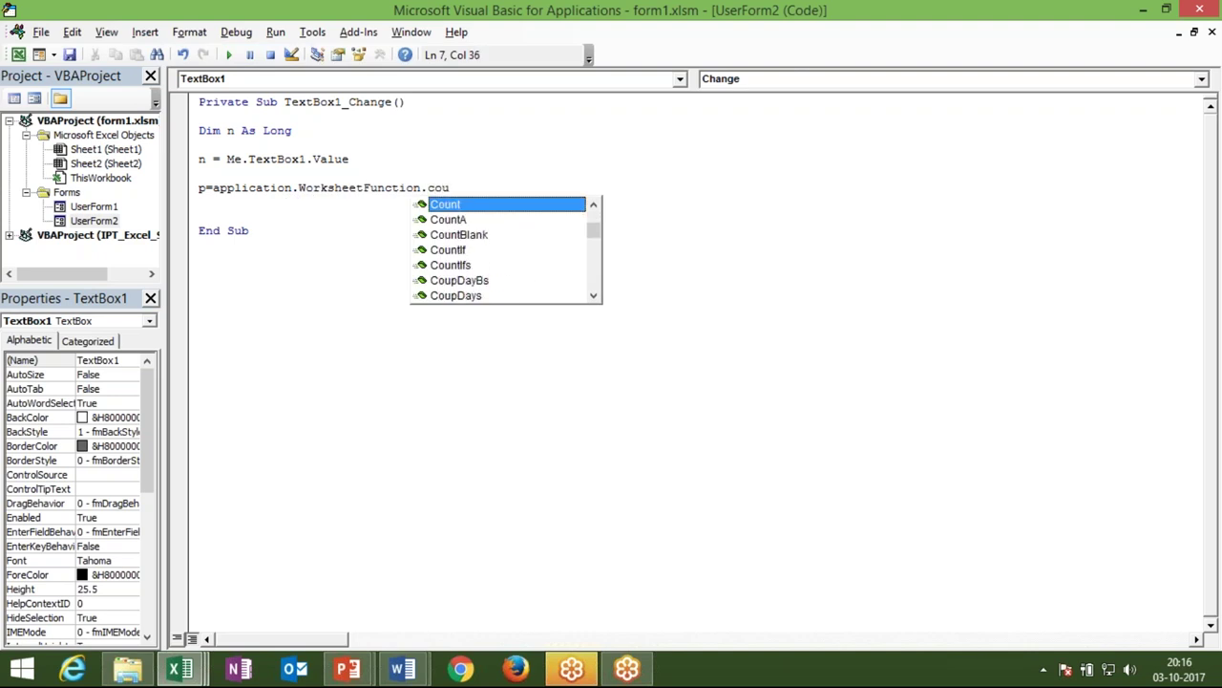
pyautogui.press('Down')
pyautogui.press('Down')
pyautogui.press('Down')
pyautogui.press('Tab')
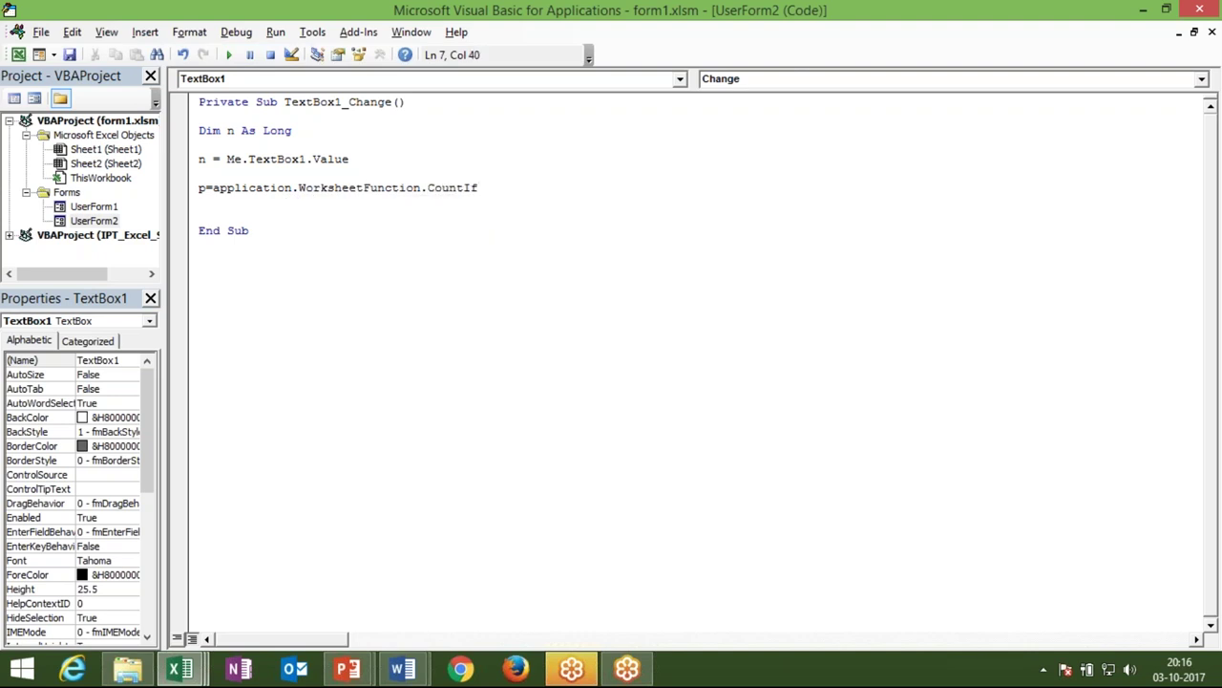
# Finish it as CountIf(Sheets("Sheet1").Range("A:A"), n) and switch to Excel with Alt+F11
pyautogui.write('(sheets')
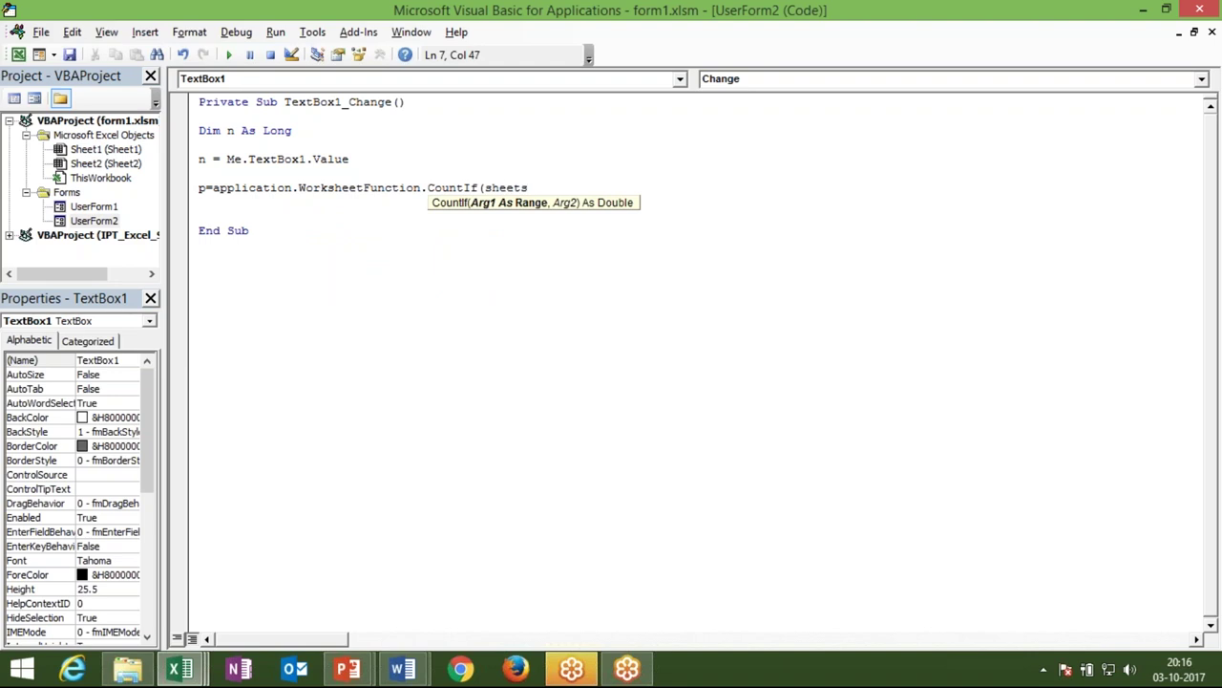
pyautogui.write('(')
pyautogui.write('"Data")')
pyautogui.press('BackSpace')
pyautogui.press('BackSpace')
pyautogui.press('BackSpace')
pyautogui.press('BackSpace')
pyautogui.write('Sheet1')
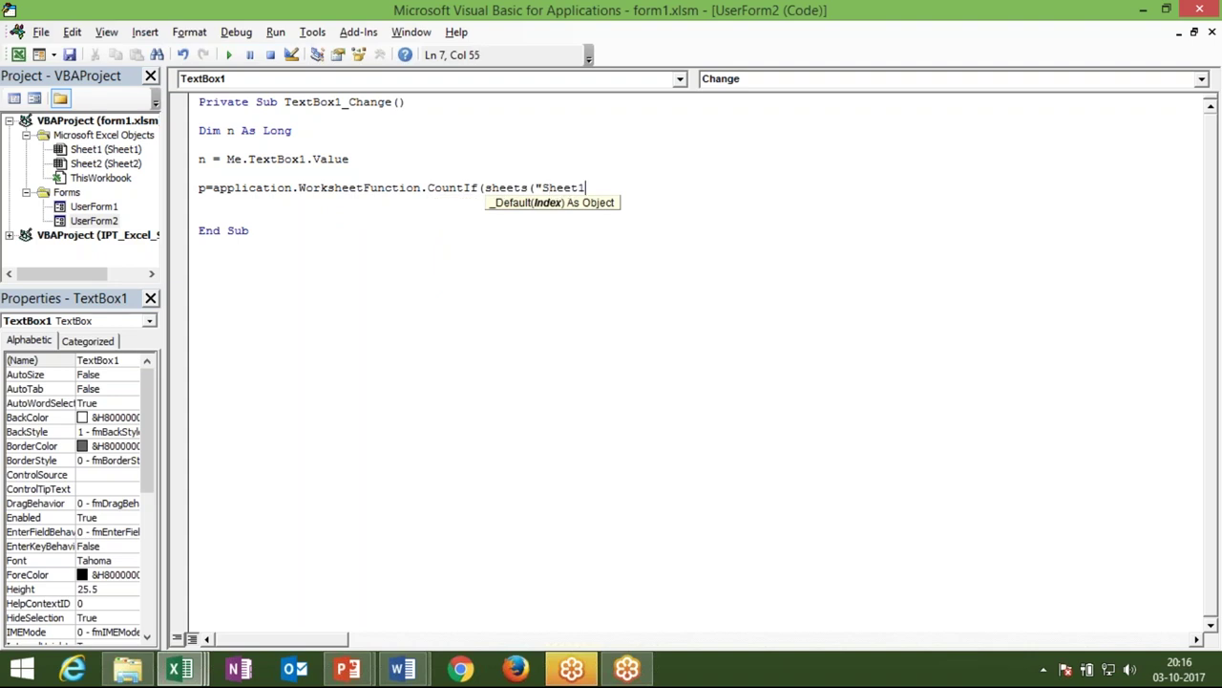
pyautogui.write('").rang')
pyautogui.write('(')
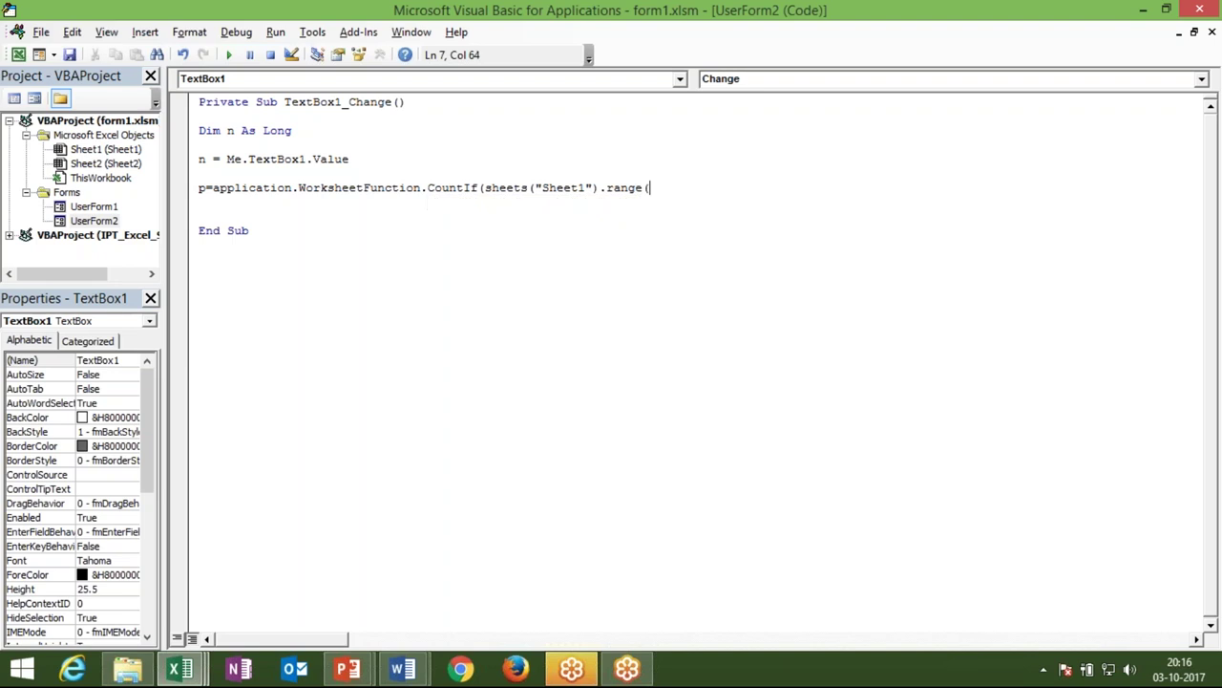
pyautogui.write('"A')
pyautogui.write(':A"')
pyautogui.write(')')
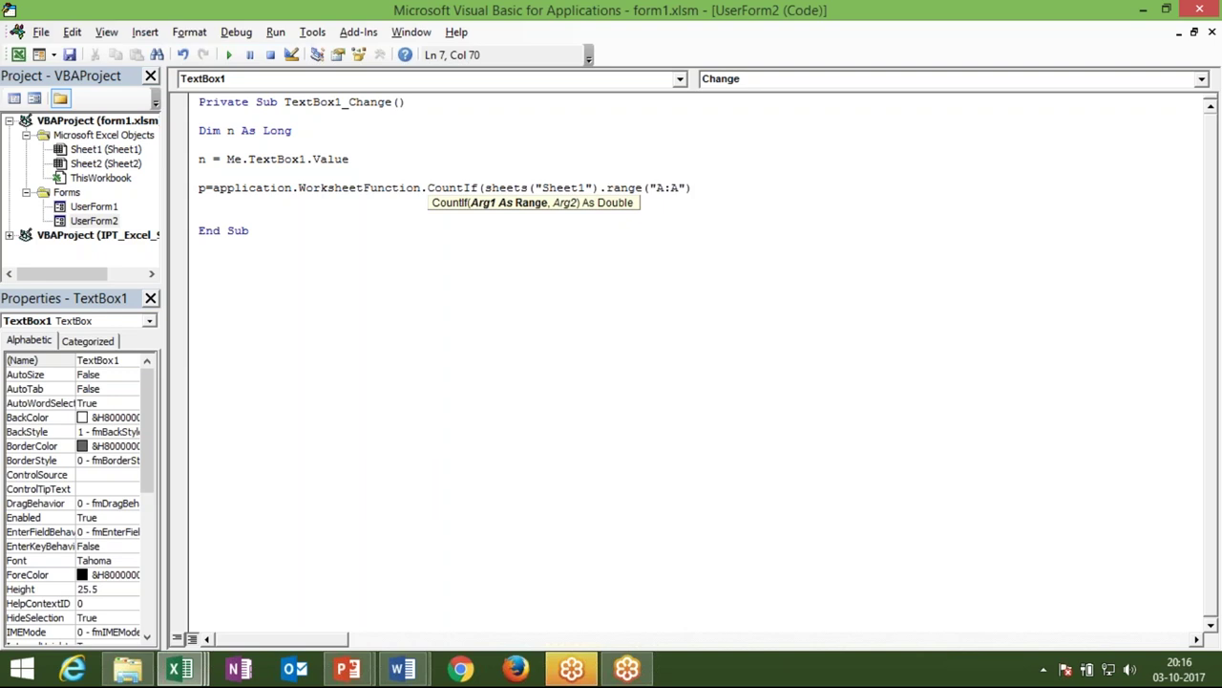
pyautogui.write(',n)')
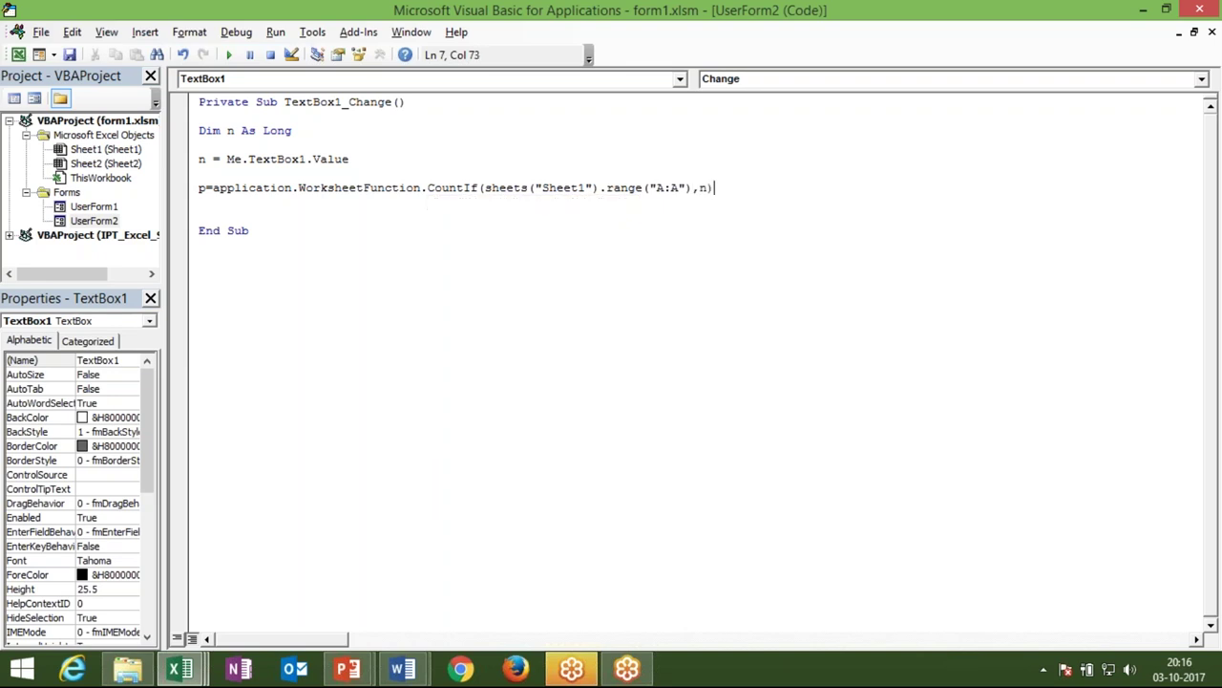
pyautogui.press('Return')
pyautogui.hotkey('alt', 'F11')
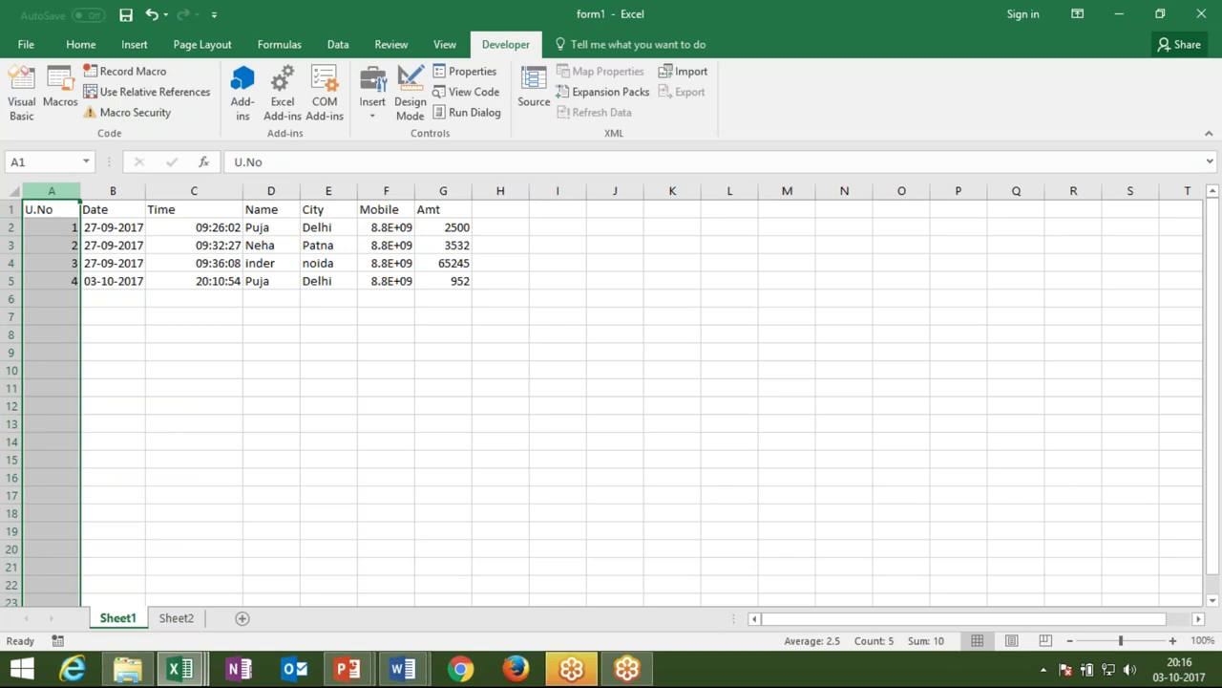
# Back in the code, add an If p <> 0 Then line after the CountIf statement
pyautogui.click(54, 244)
pyautogui.hotkey('alt', 'F11')
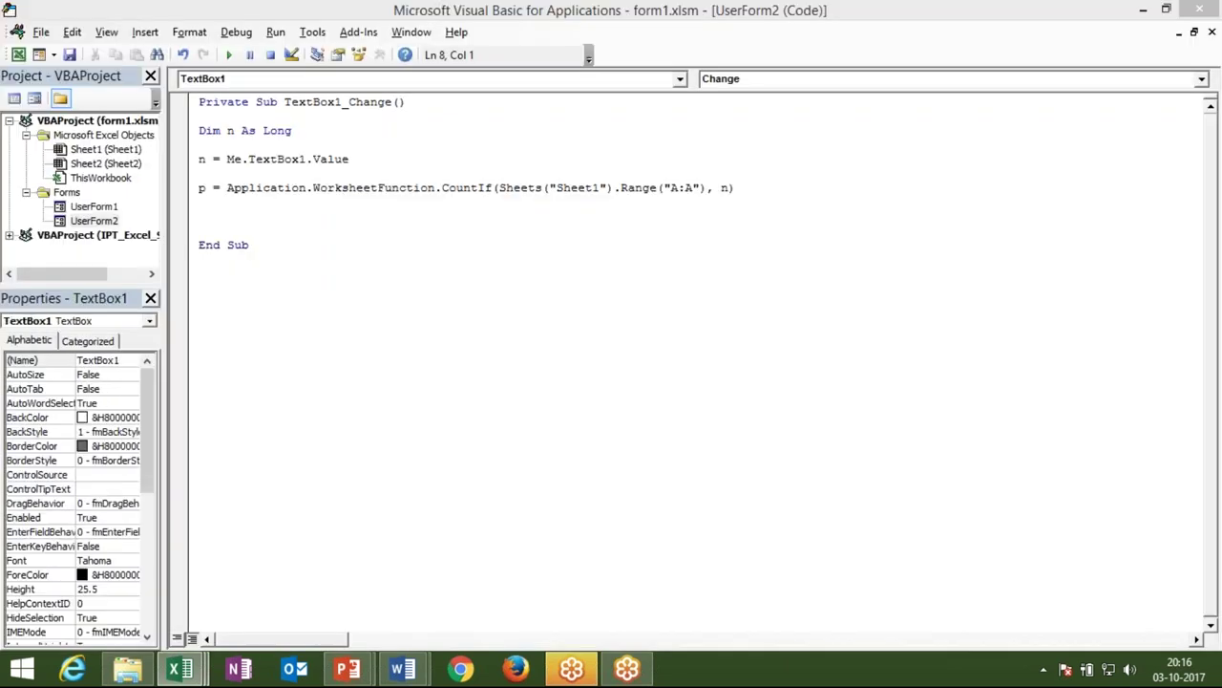
pyautogui.press('Return')
pyautogui.write('if')
pyautogui.write('p<>0')
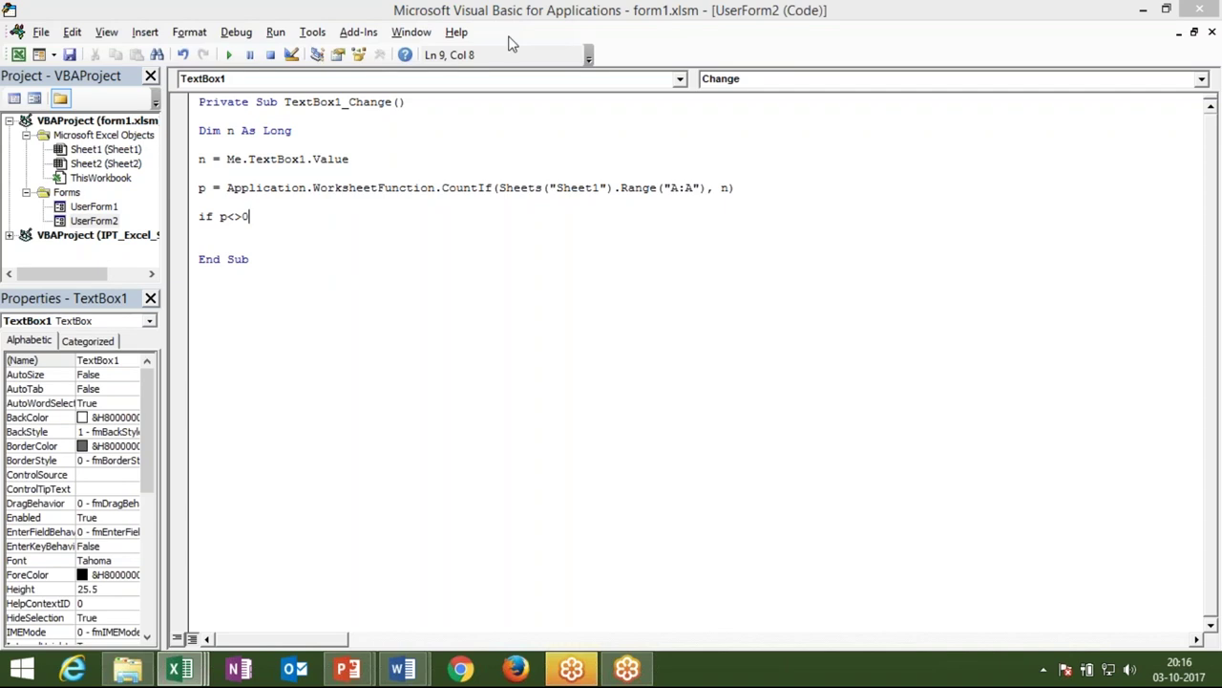
pyautogui.write(' Then')
pyautogui.press('Return')
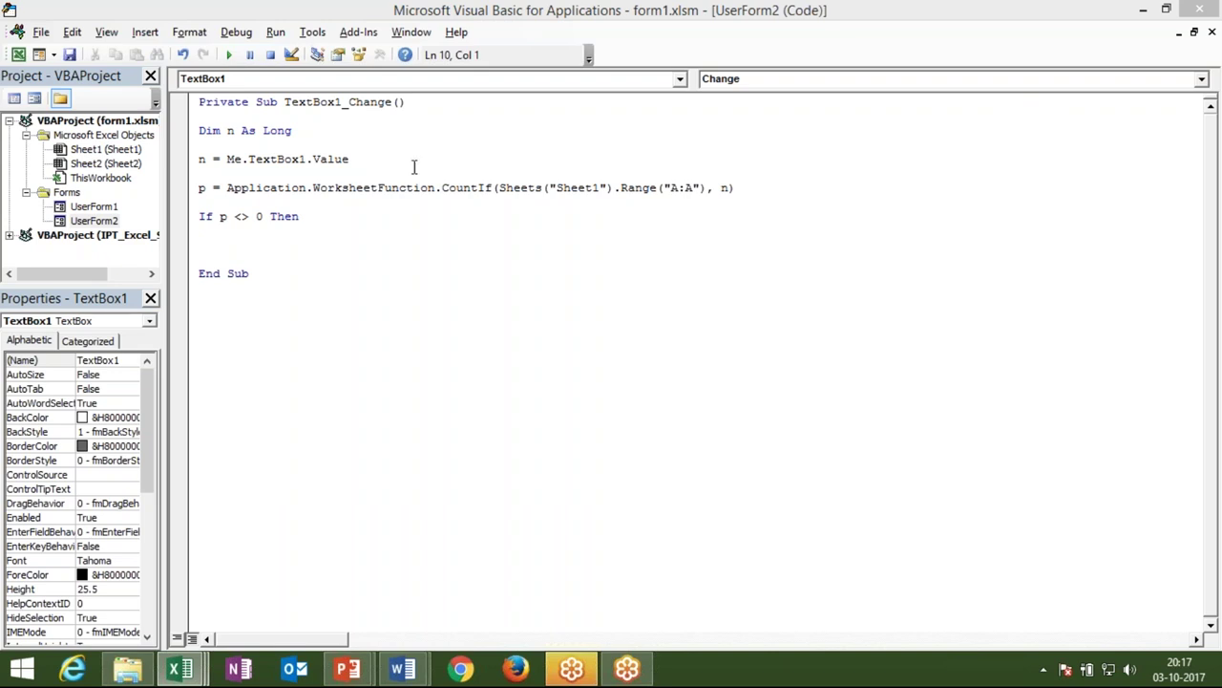
# Start a new line under the If with r = Application.WorksheetFunction.Match
pyautogui.click(351, 208)
pyautogui.doubleClick(351, 210)
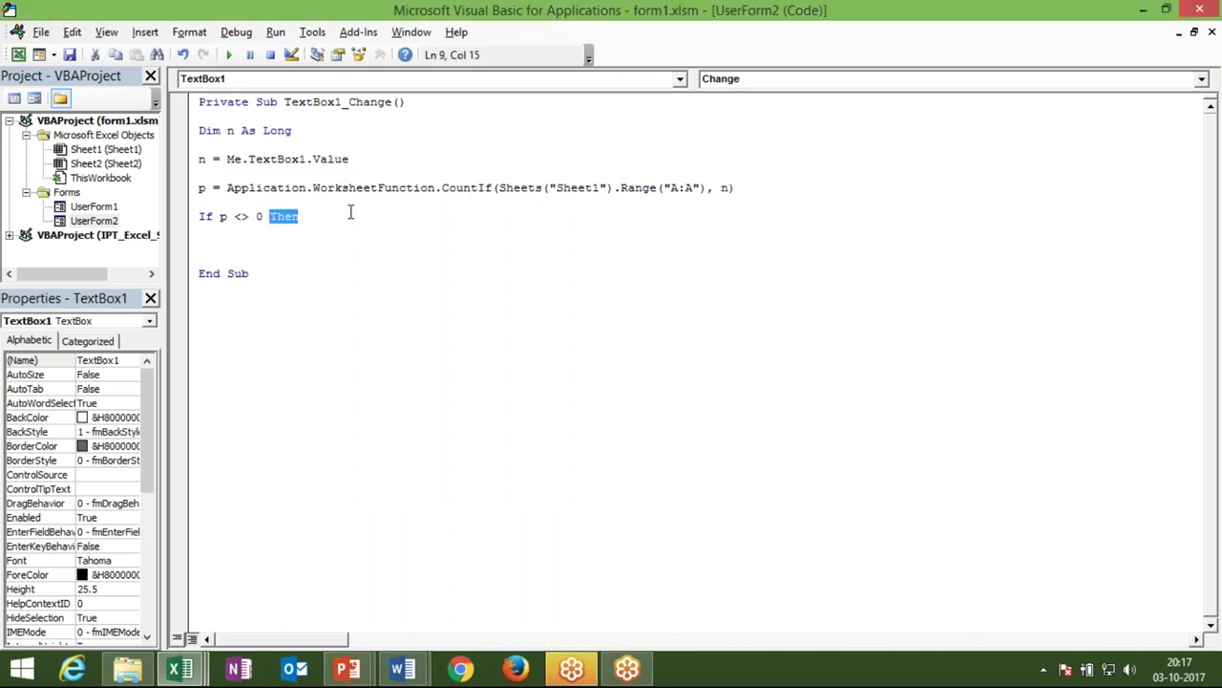
pyautogui.click(350, 212)
pyautogui.press('Return')
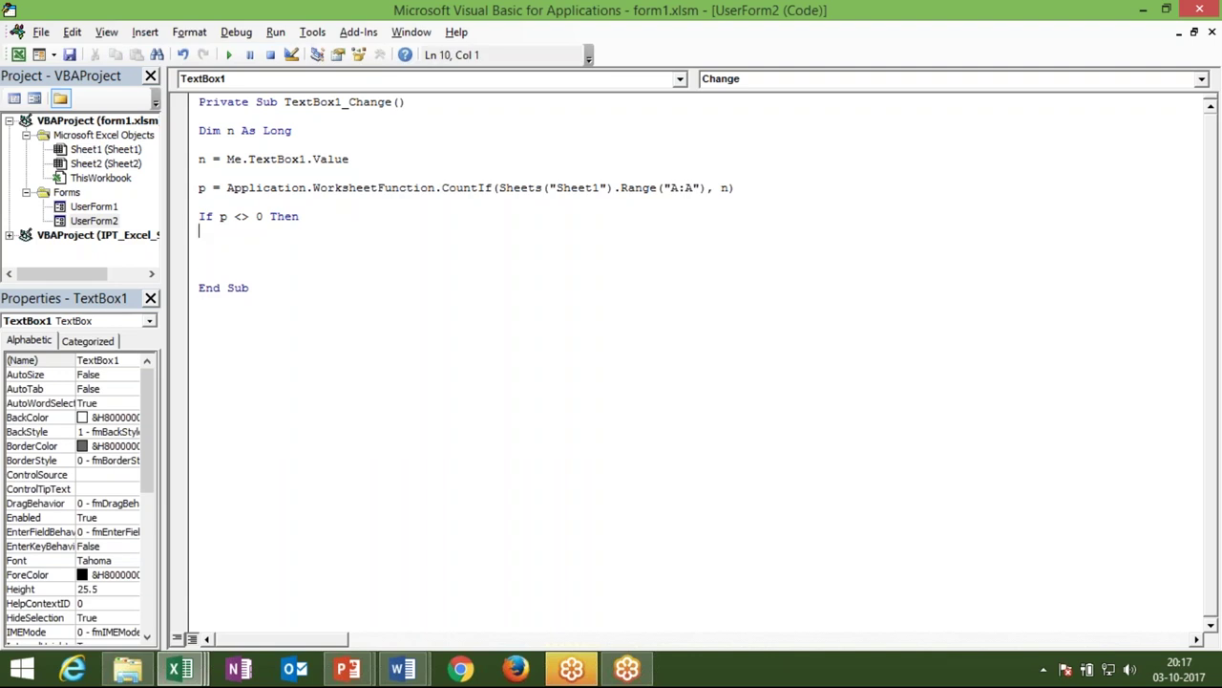
pyautogui.write('r=applica')
pyautogui.write('tion')
pyautogui.write('.wo')
pyautogui.press('Down')
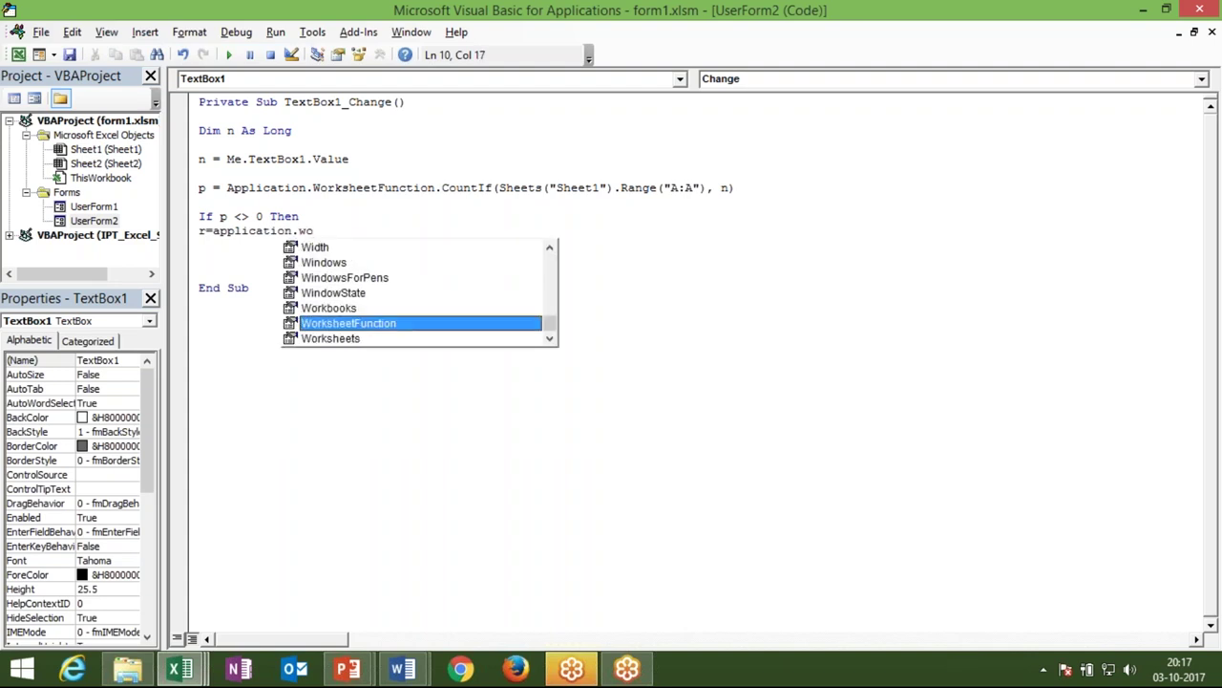
pyautogui.press('Tab')
pyautogui.write('.')
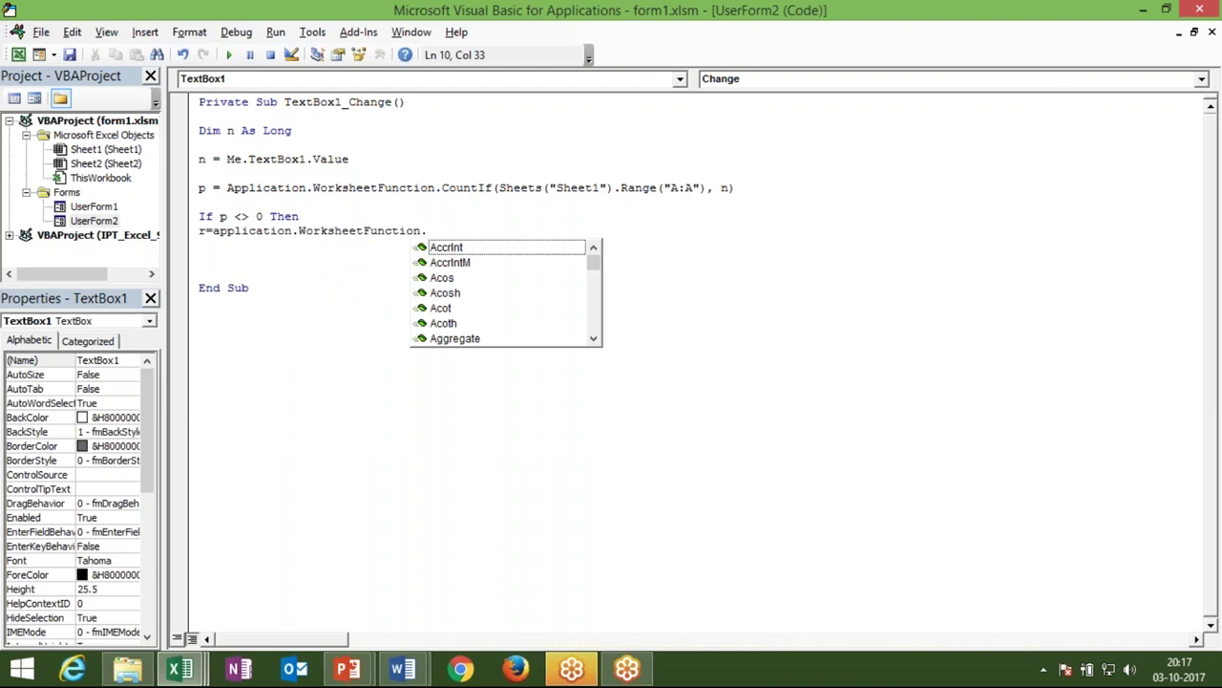
pyautogui.write('Mat')
pyautogui.press('Tab')
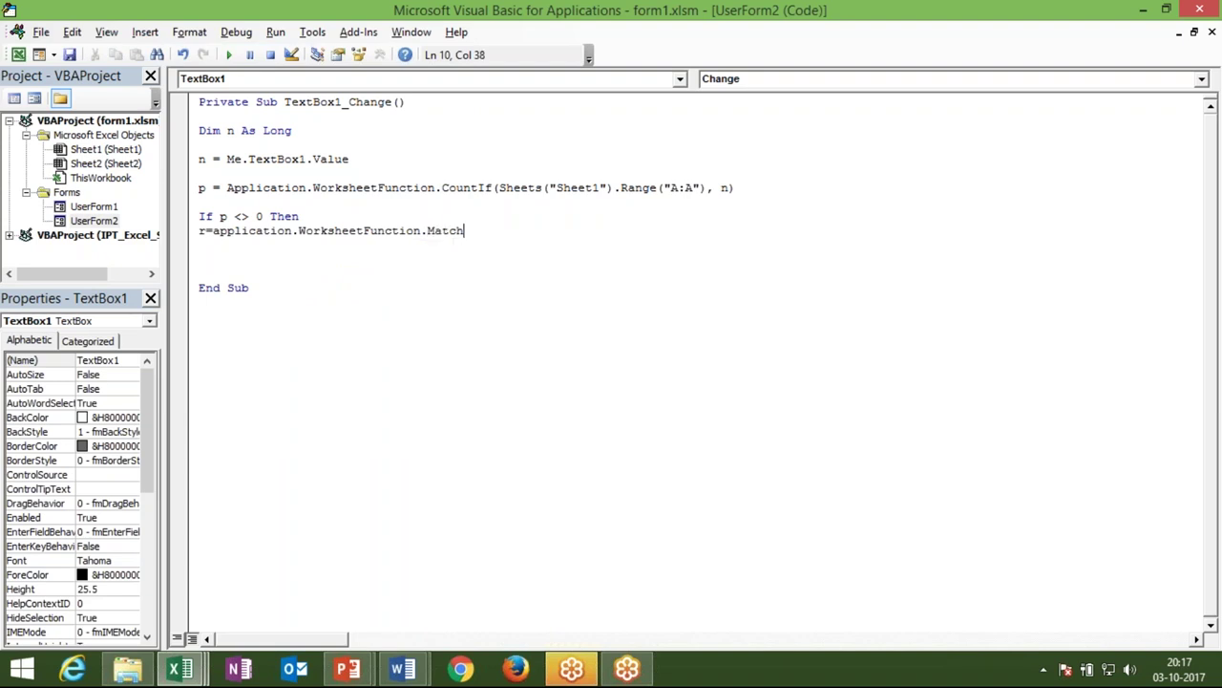
# Enter the Match arguments n, Sheets("Sheet1").Range("A:A"), 0, leaving the closing bracket off
pyautogui.write('(sheets("S')
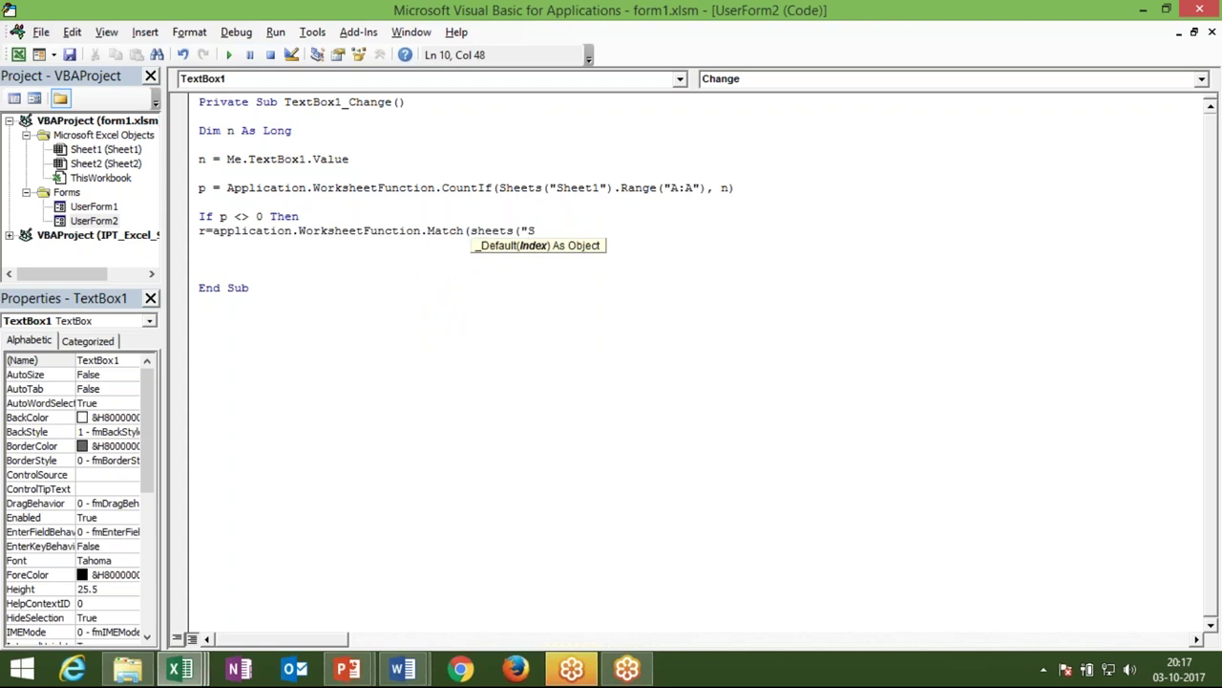
pyautogui.write('heet')
pyautogui.write('1").range(')
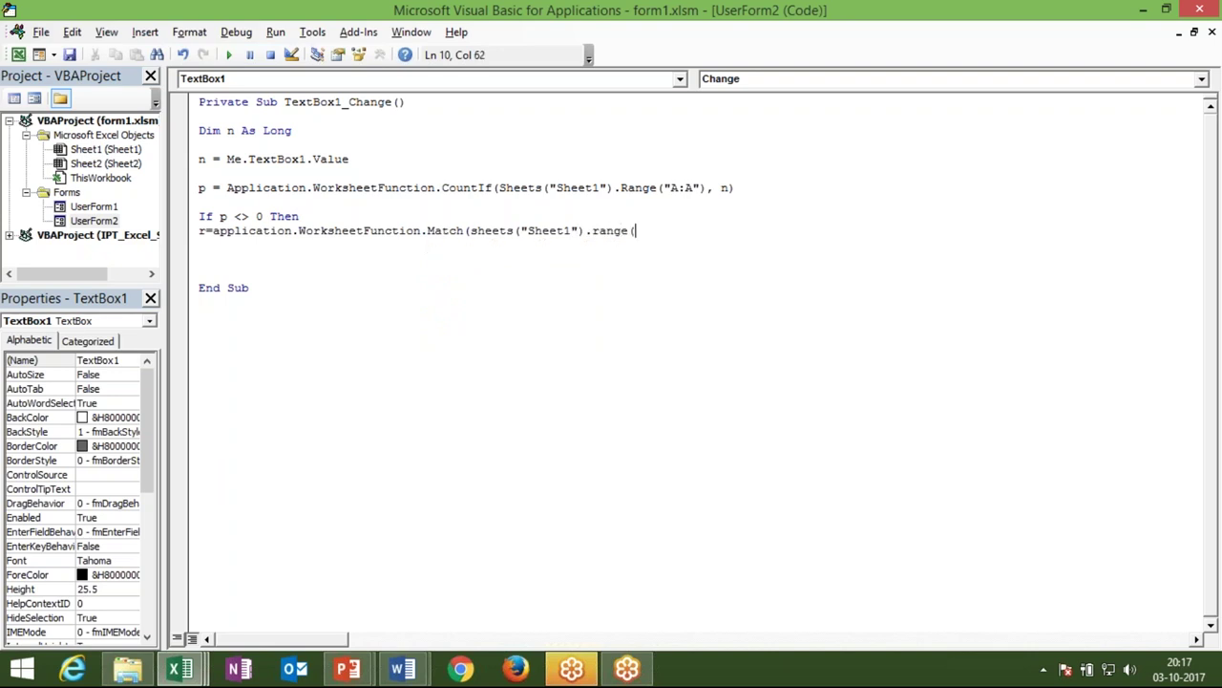
pyautogui.write('"A:A"')
pyautogui.write('),n')
pyautogui.press('BackSpace')
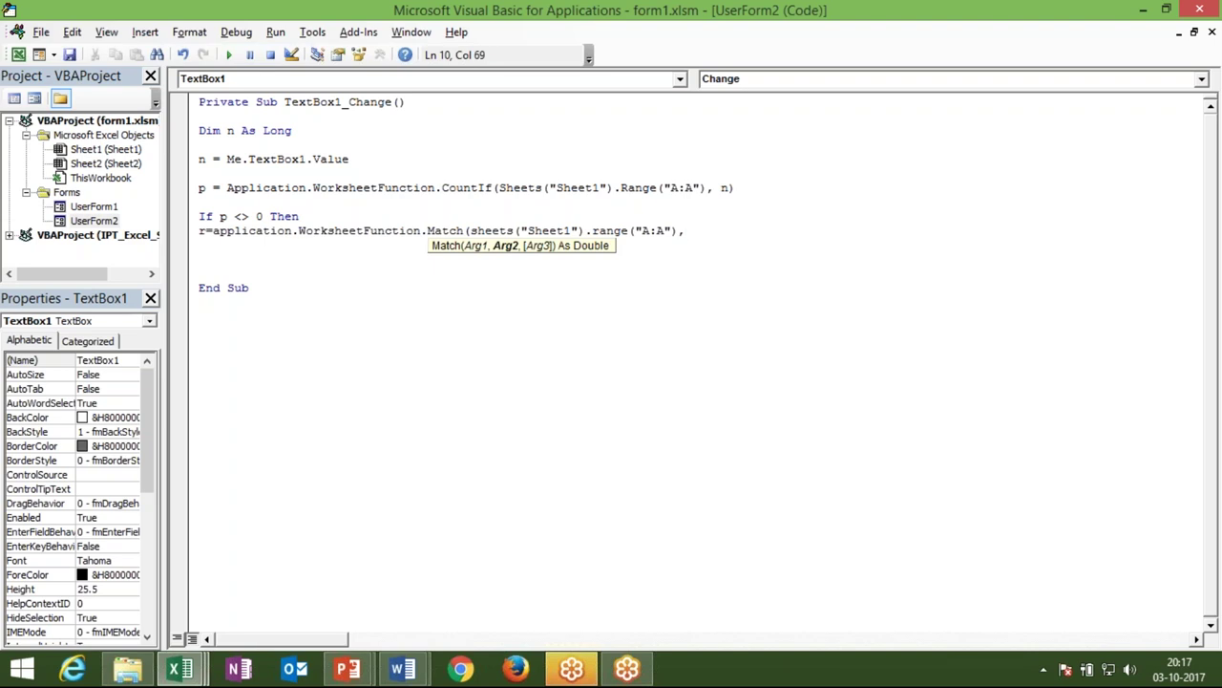
pyautogui.write('n')
pyautogui.press('BackSpace')
pyautogui.write('0')
pyautogui.press('Left')
pyautogui.press('Left')
pyautogui.press('Left')
pyautogui.press('Left')
pyautogui.click(477, 230)
pyautogui.press('Left')
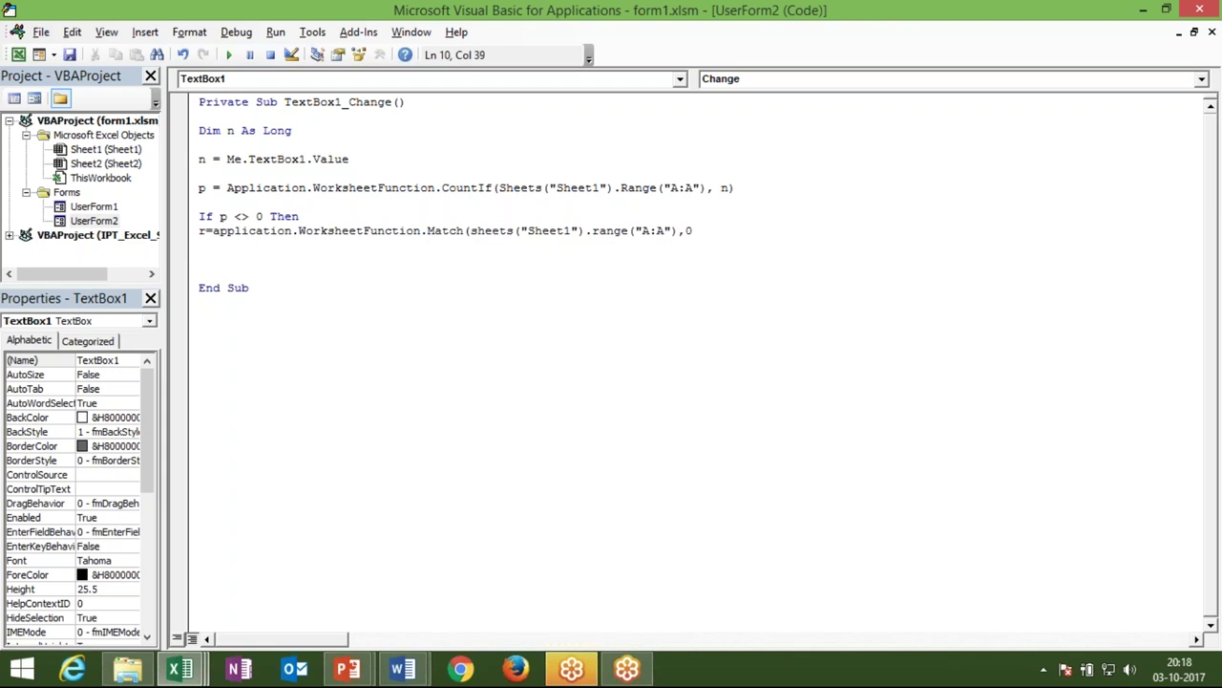
pyautogui.write('n,')
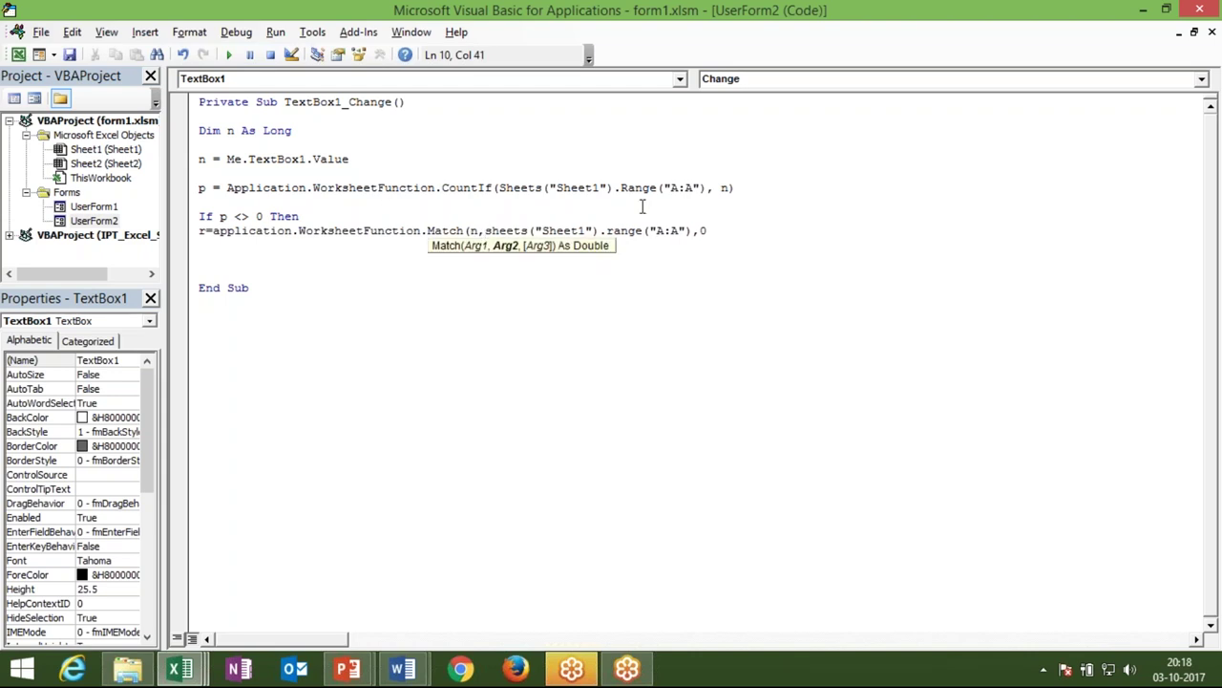
pyautogui.click(730, 250)
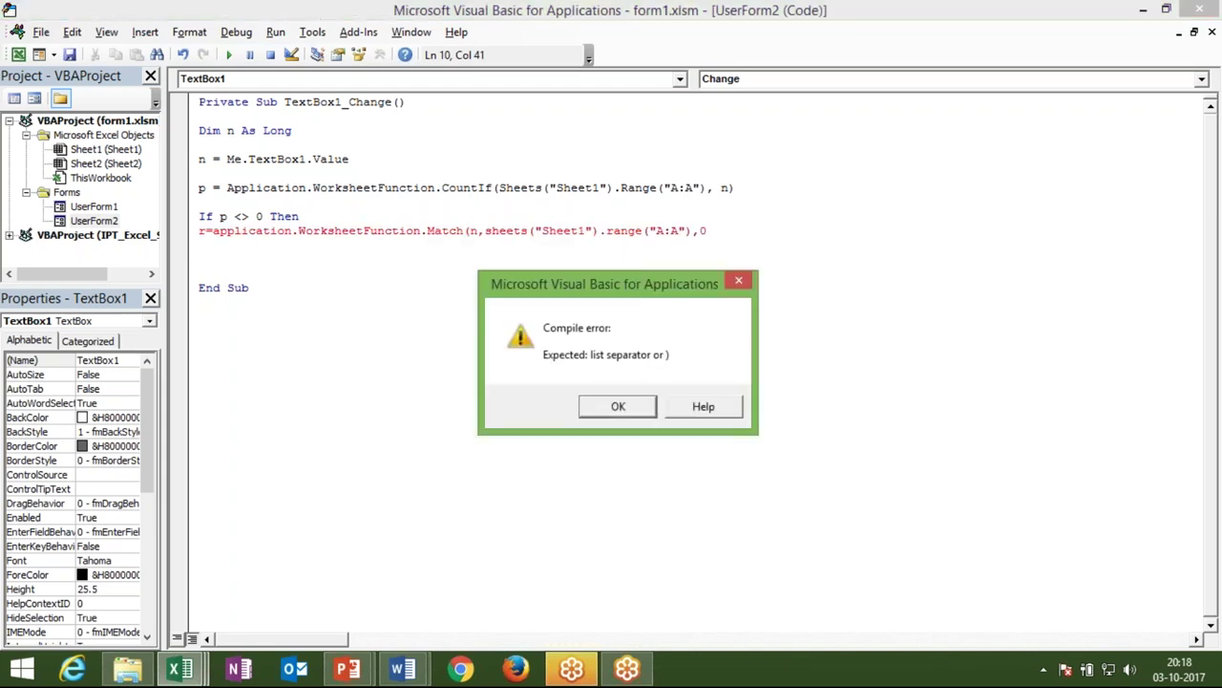
# Close the Match bracket and add Me.TextBox2.Value = Sheets("Sheet1").Cells(r, 2).Value
pyautogui.press('Return')
pyautogui.write(')')
pyautogui.press('Return')
pyautogui.write('me.te')
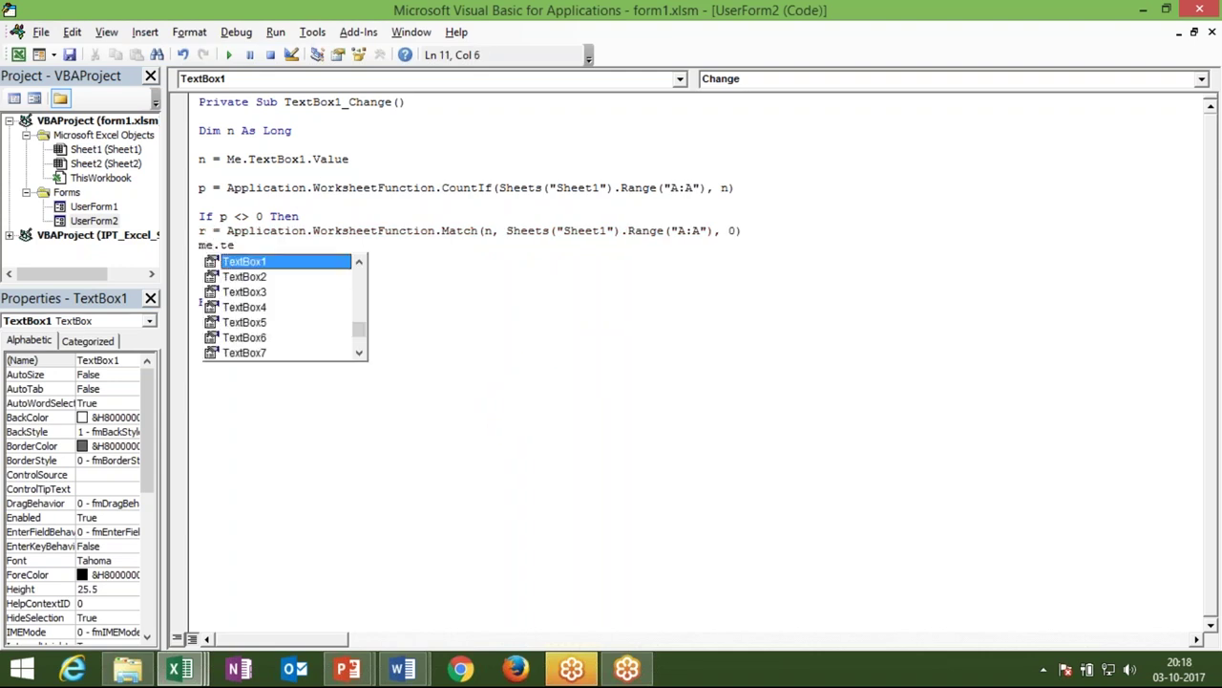
pyautogui.press('Down')
pyautogui.press('Tab')
pyautogui.write('.va')
pyautogui.press('Tab')
pyautogui.write('=sheets')
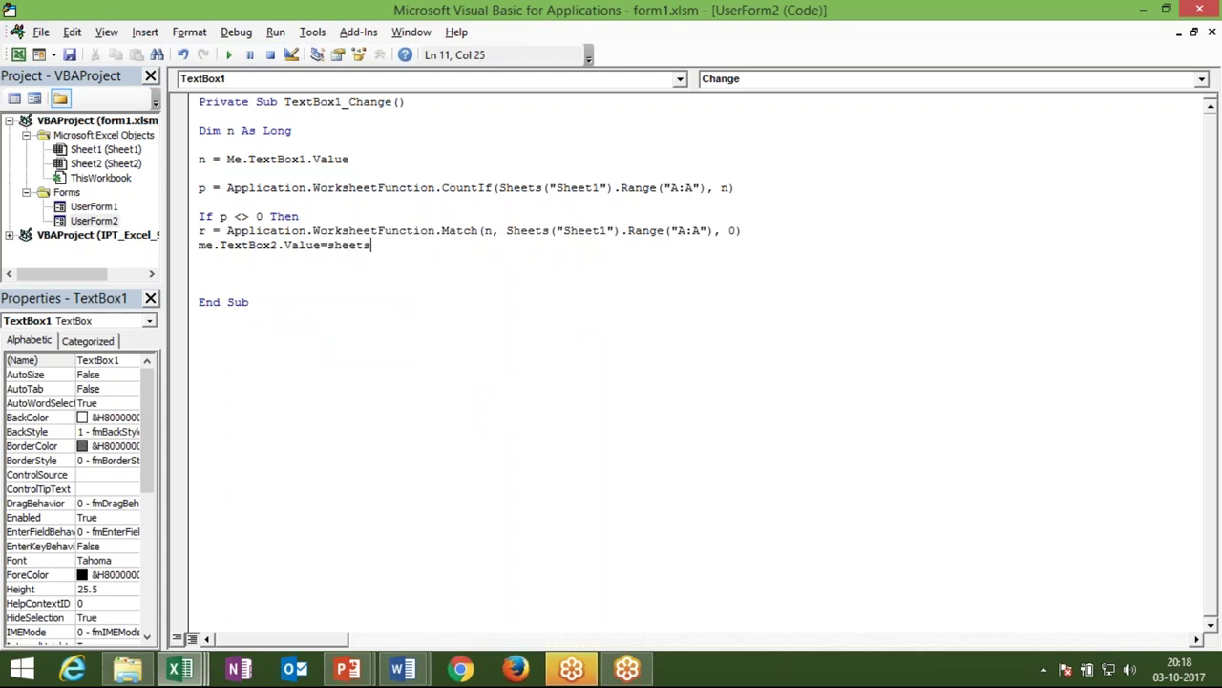
pyautogui.write('("Sheet1").')
pyautogui.write('cells(r,')
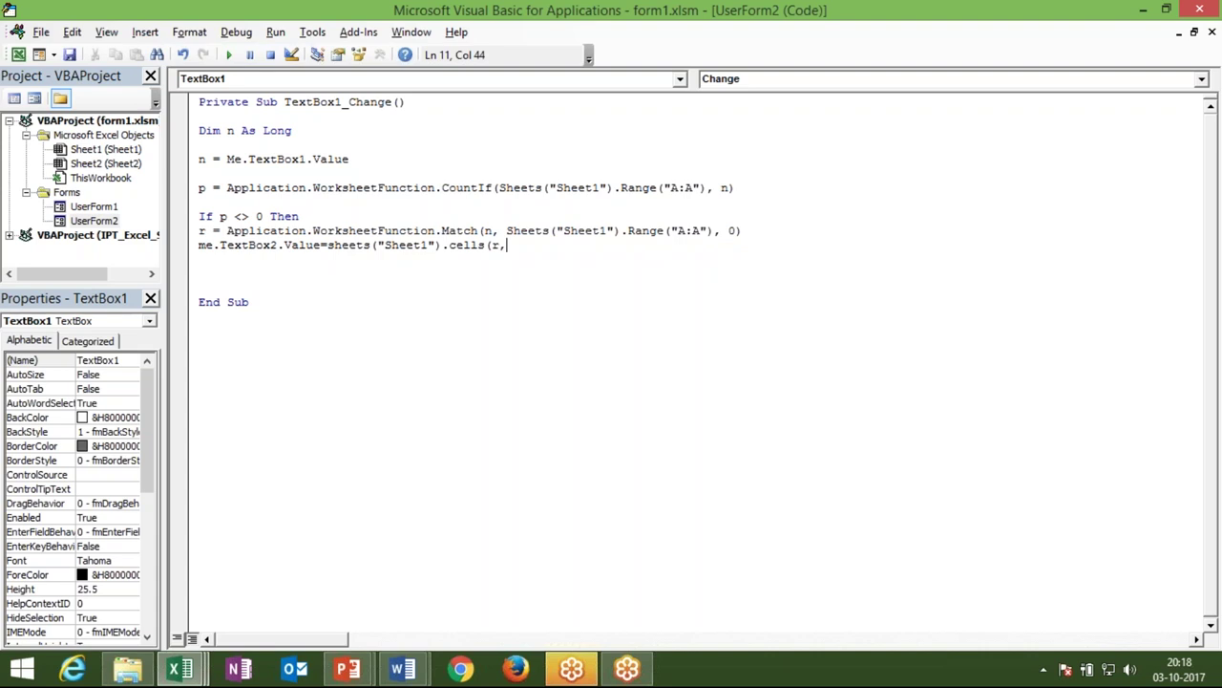
pyautogui.write('2)')
pyautogui.write('.value')
# Copy the TextBox2 line and paste it into seven identical lines
pyautogui.click(618, 295)
pyautogui.press('Up')
pyautogui.press('Up')
pyautogui.press('Up')
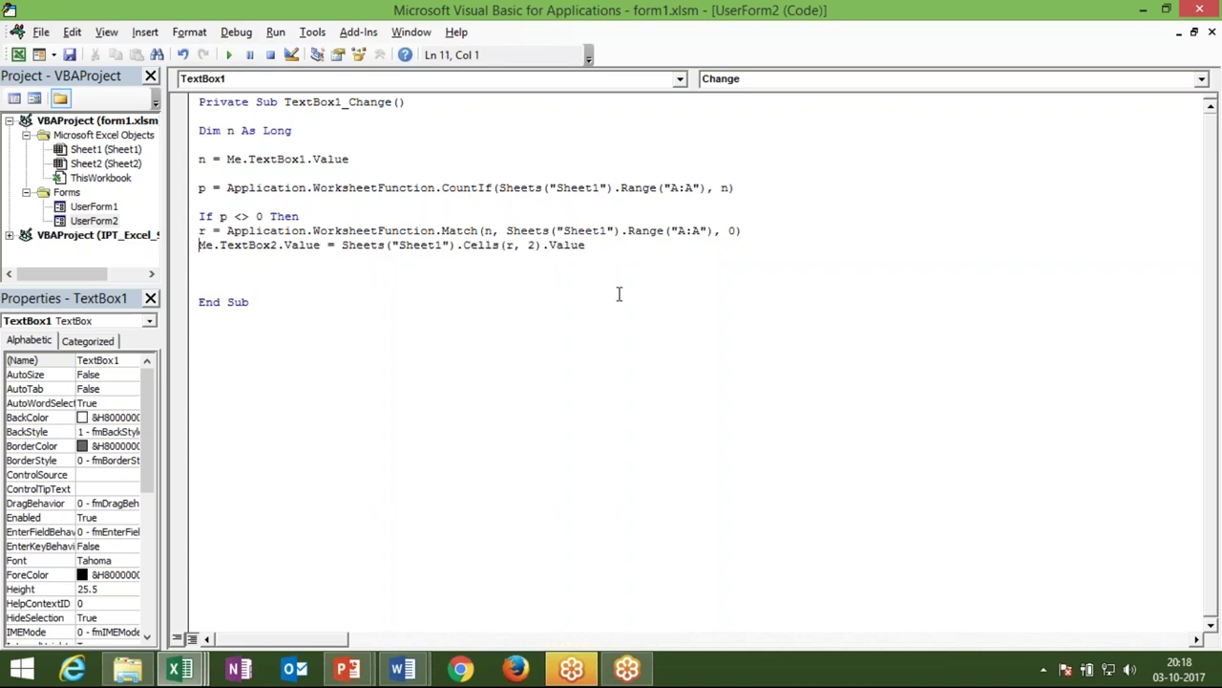
pyautogui.hotkey('shift', 'Down')
pyautogui.hotkey('ctrl', 'c')
pyautogui.hotkey('ctrl', 'v')
pyautogui.hotkey('ctrl', 'v')
pyautogui.hotkey('ctrl', 'v')
pyautogui.hotkey('ctrl', 'v')
pyautogui.hotkey('ctrl', 'v')
pyautogui.hotkey('ctrl', 'v')
pyautogui.hotkey('ctrl', 'v')
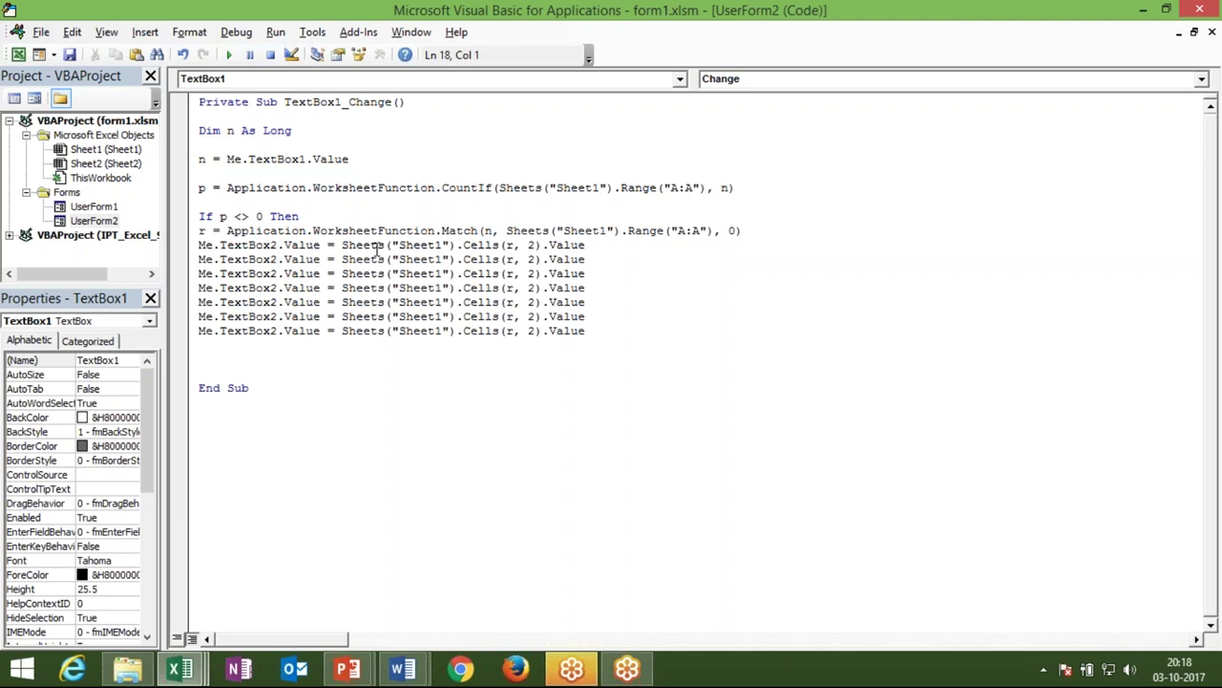
# Renumber the pasted lines to TextBox3 through TextBox7 and delete the extra eighth line
pyautogui.click(279, 258)
pyautogui.press('BackSpace')
pyautogui.write('3')
pyautogui.press('BackSpace')
pyautogui.write('4')
pyautogui.click(278, 288)
pyautogui.press('BackSpace')
pyautogui.write('5')
pyautogui.click(279, 302)
pyautogui.press('BackSpace')
pyautogui.write('6')
pyautogui.press('BackSpace')
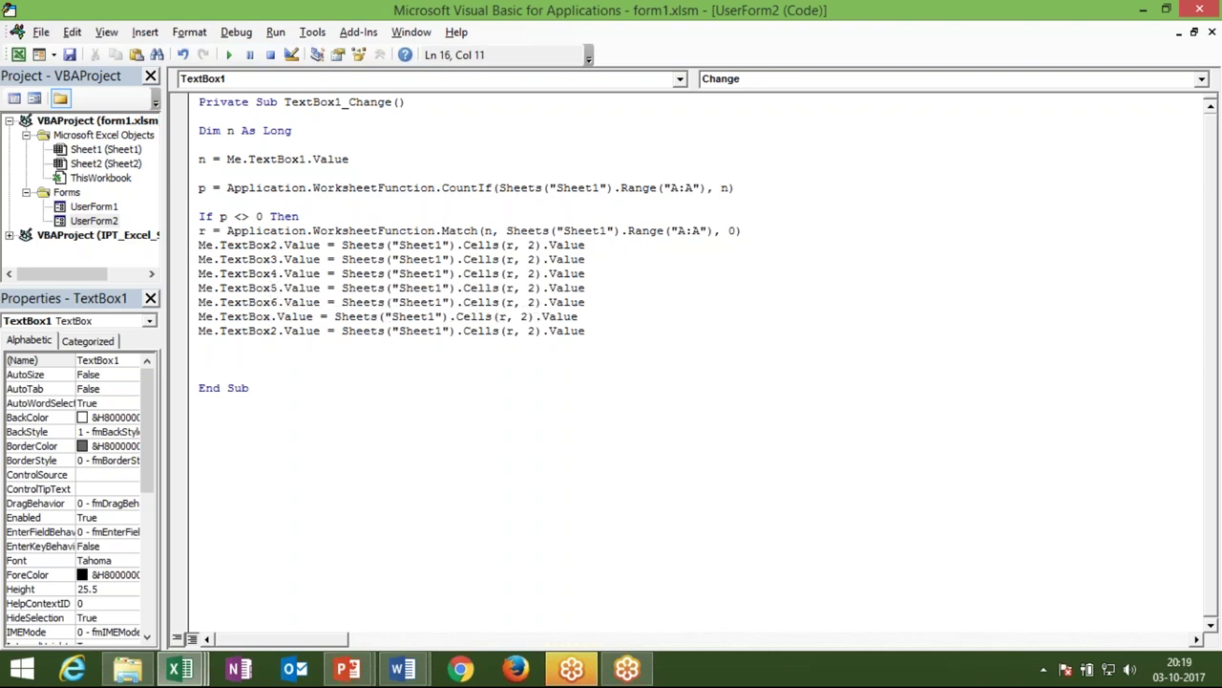
pyautogui.write('7')
pyautogui.press('Down')
pyautogui.press('BackSpace')
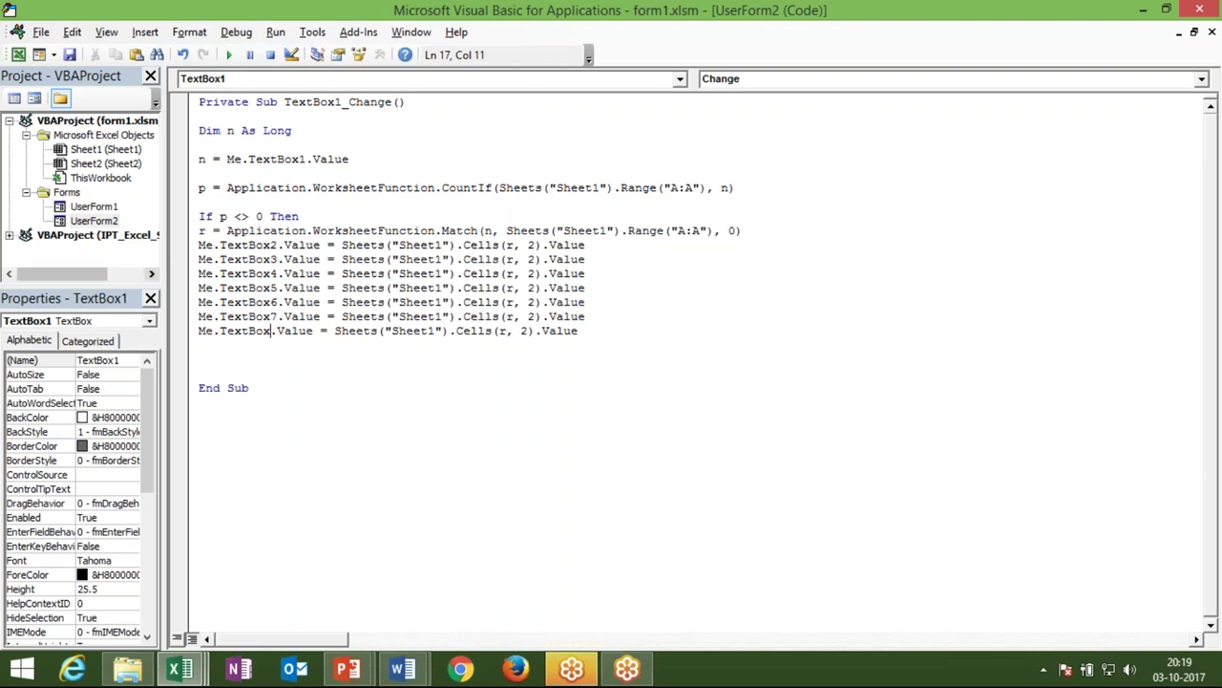
pyautogui.click(192, 335)
pyautogui.press('Delete')
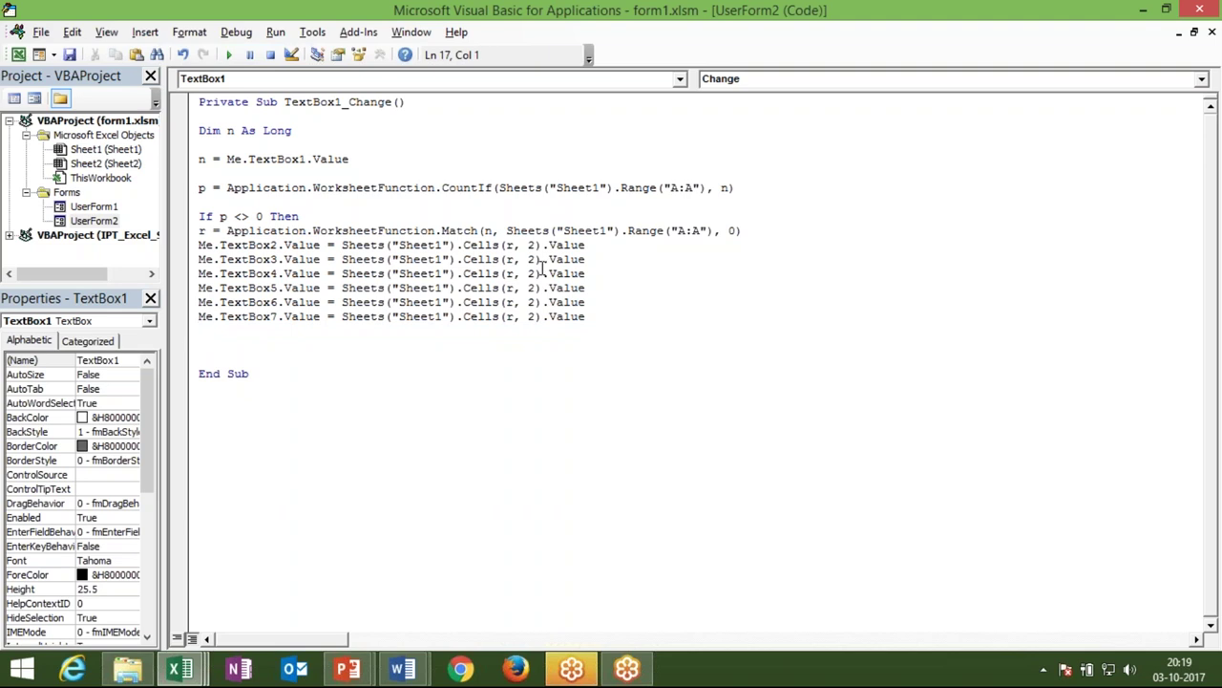
# Change the Cells column numbers on those lines to 3 through 7
pyautogui.click(537, 258)
pyautogui.press('BackSpace')
pyautogui.write('3')
pyautogui.press('Down')
pyautogui.press('BackSpace')
pyautogui.write('4')
pyautogui.press('Down')
pyautogui.press('BackSpace')
pyautogui.write('5')
pyautogui.press('Down')
pyautogui.press('BackSpace')
pyautogui.write('6')
pyautogui.press('Down')
pyautogui.press('BackSpace')
pyautogui.write('7')
# Close the block with End If below the TextBox7 line
pyautogui.click(221, 323)
pyautogui.click(219, 346)
pyautogui.click(218, 335)
pyautogui.write('end if')
pyautogui.press('Return')
pyautogui.press('Return')
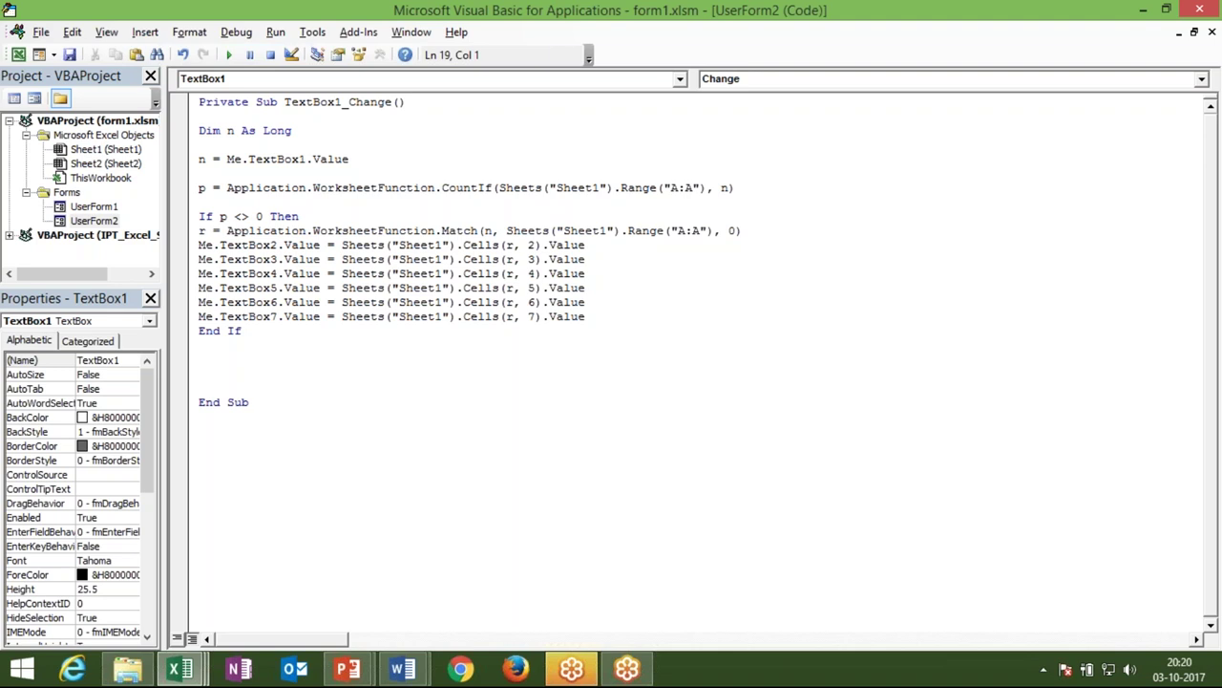
pyautogui.click(188, 196)
# Toggle a breakpoint on the p = CountIf line
pyautogui.click(178, 189)
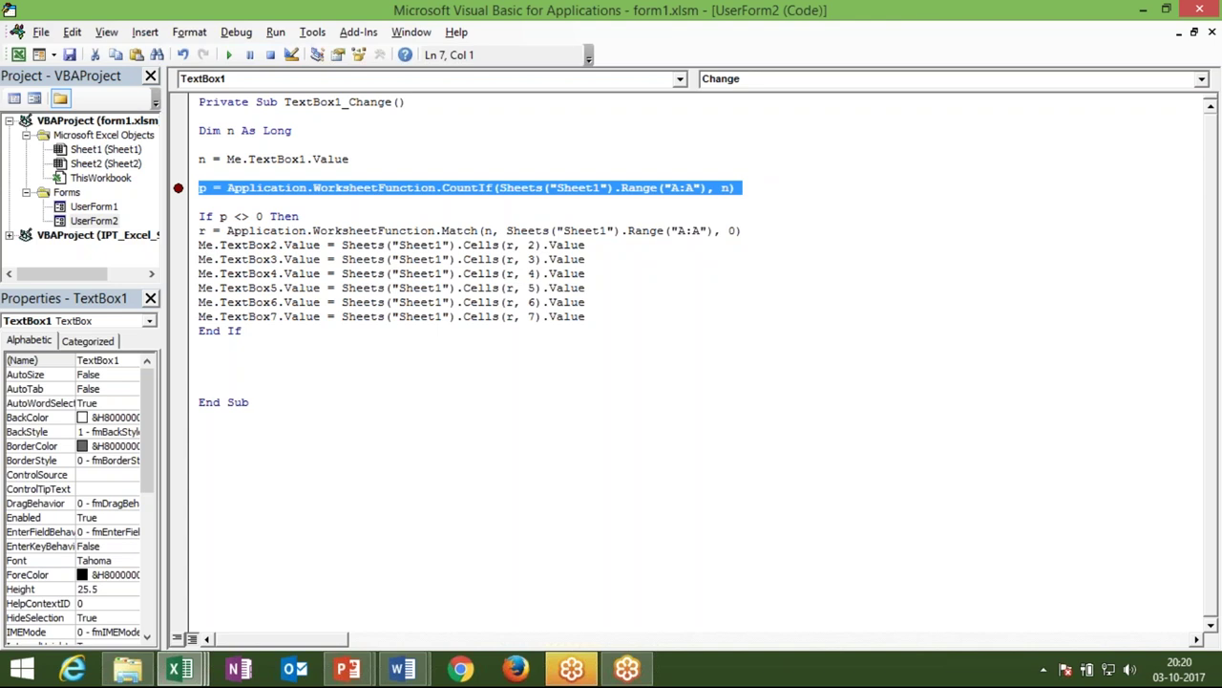
# Clear the CountIf breakpoint with F9 and set one on the r = Match line instead
pyautogui.press('F9')
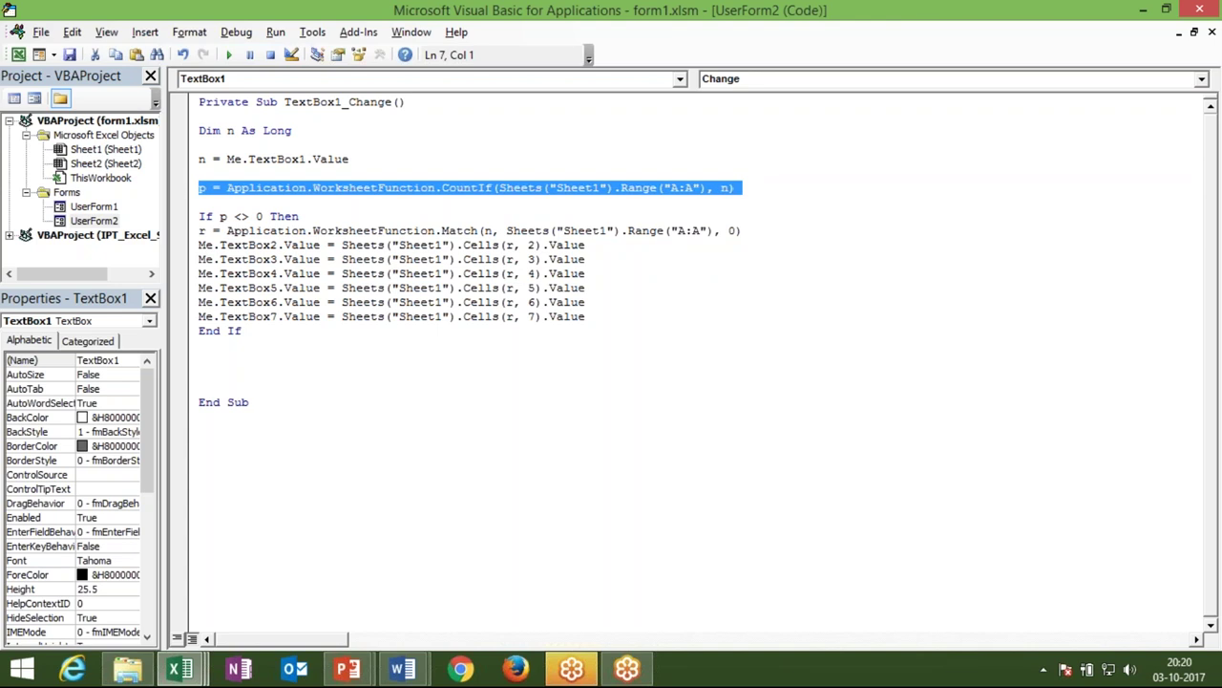
pyautogui.click(182, 232)
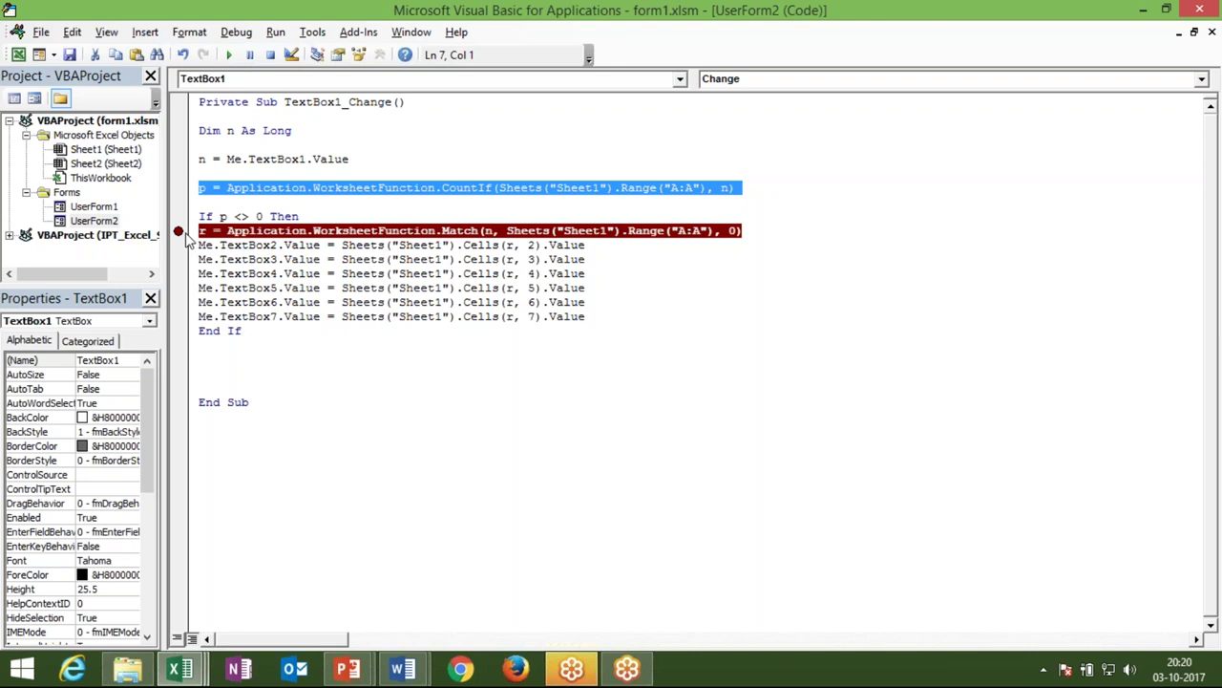
pyautogui.moveTo(199, 231); pyautogui.dragTo(205, 232)
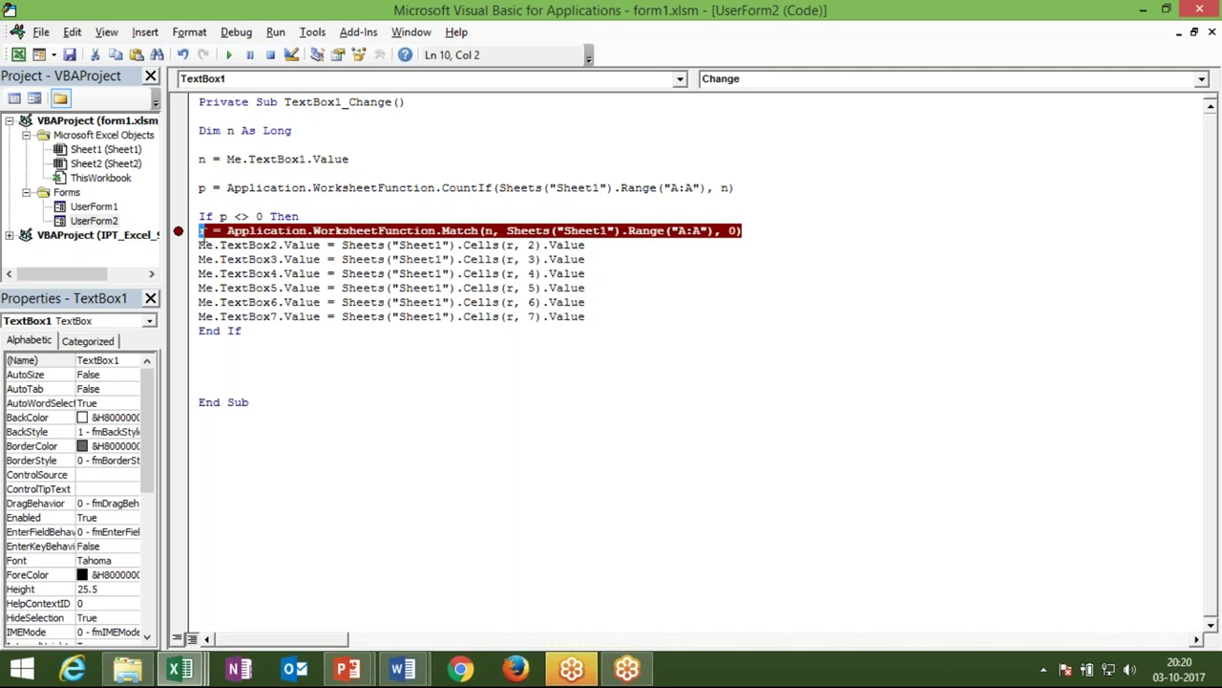
# Clear the red breakpoint beside the r = Match line, leaving TextBox1_Change without breakpoints
pyautogui.doubleClick(230, 187)
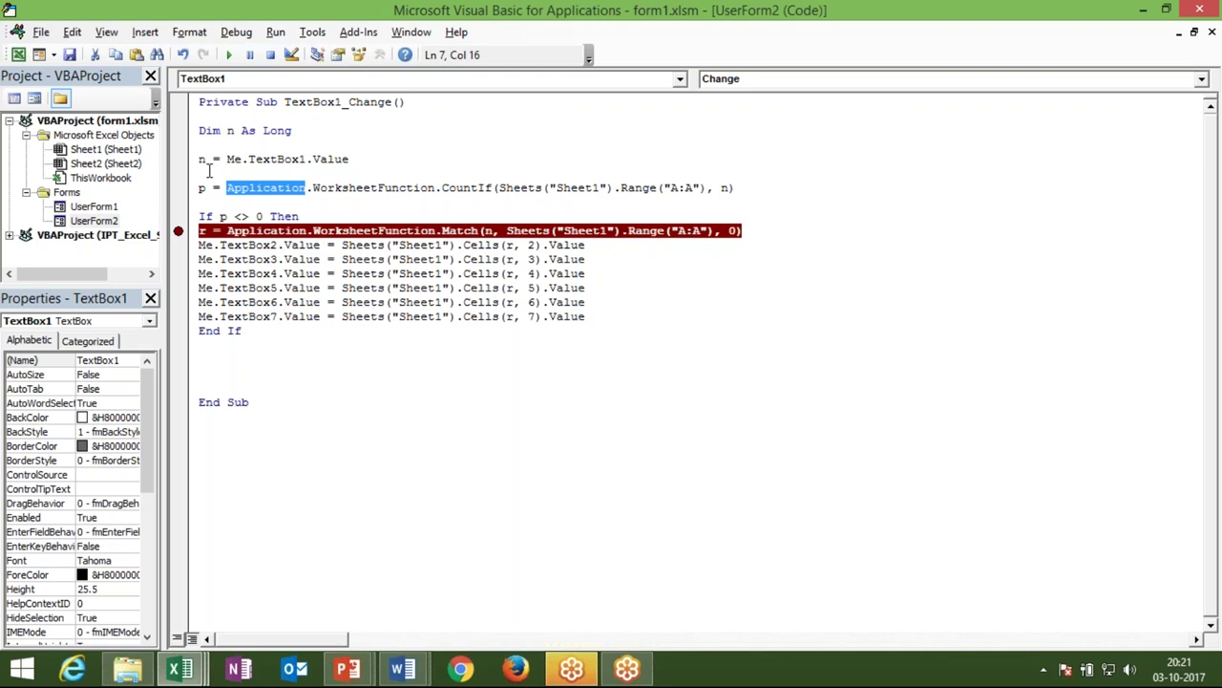
pyautogui.click(225, 234)
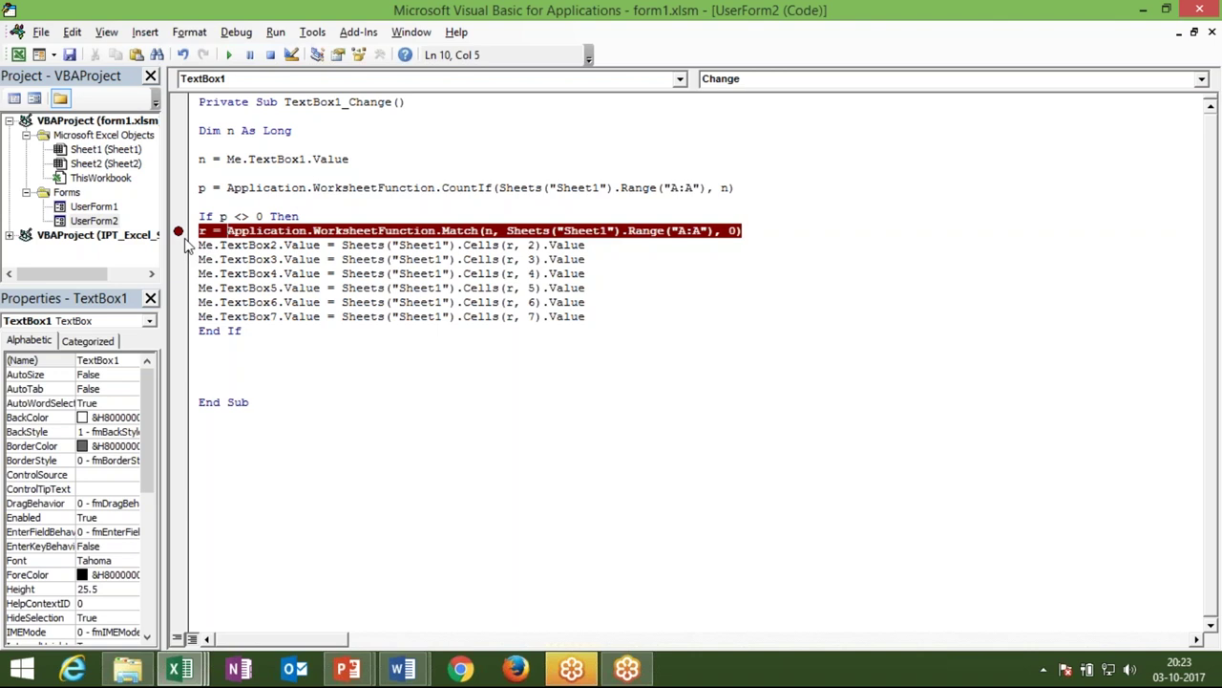
pyautogui.click(182, 234)
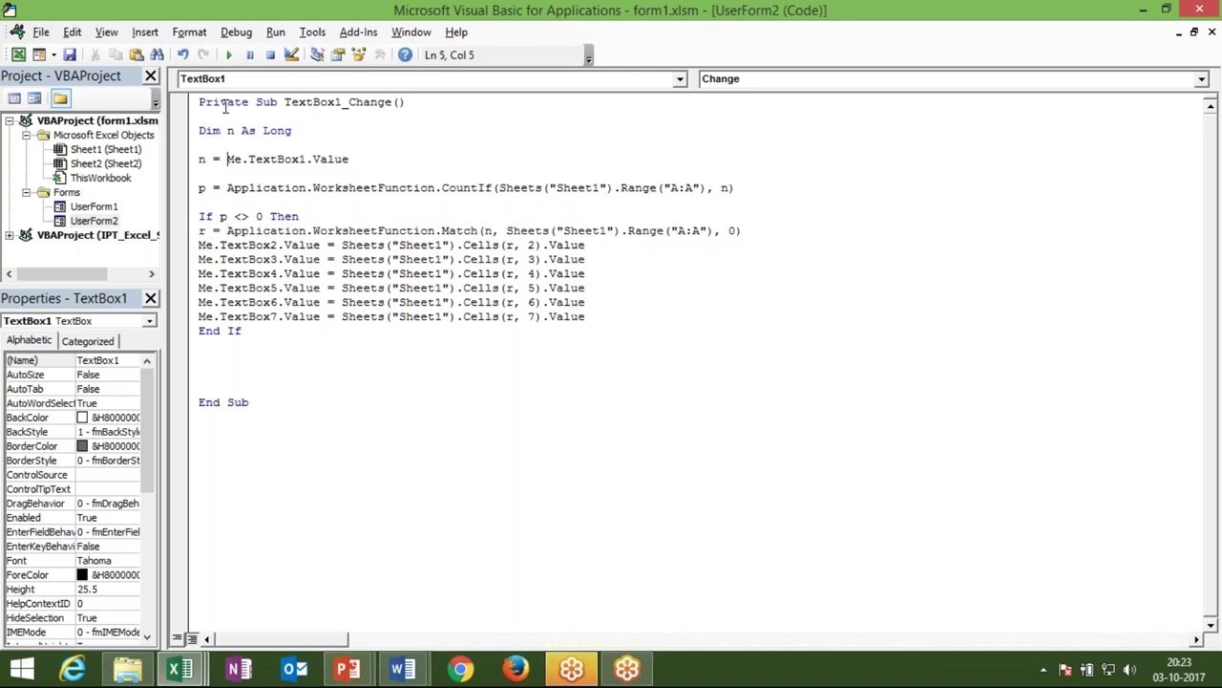
# Run UserForm2, enter Sr 1 to load its record, then delete the 1 from the Sr box
pyautogui.click(230, 54)
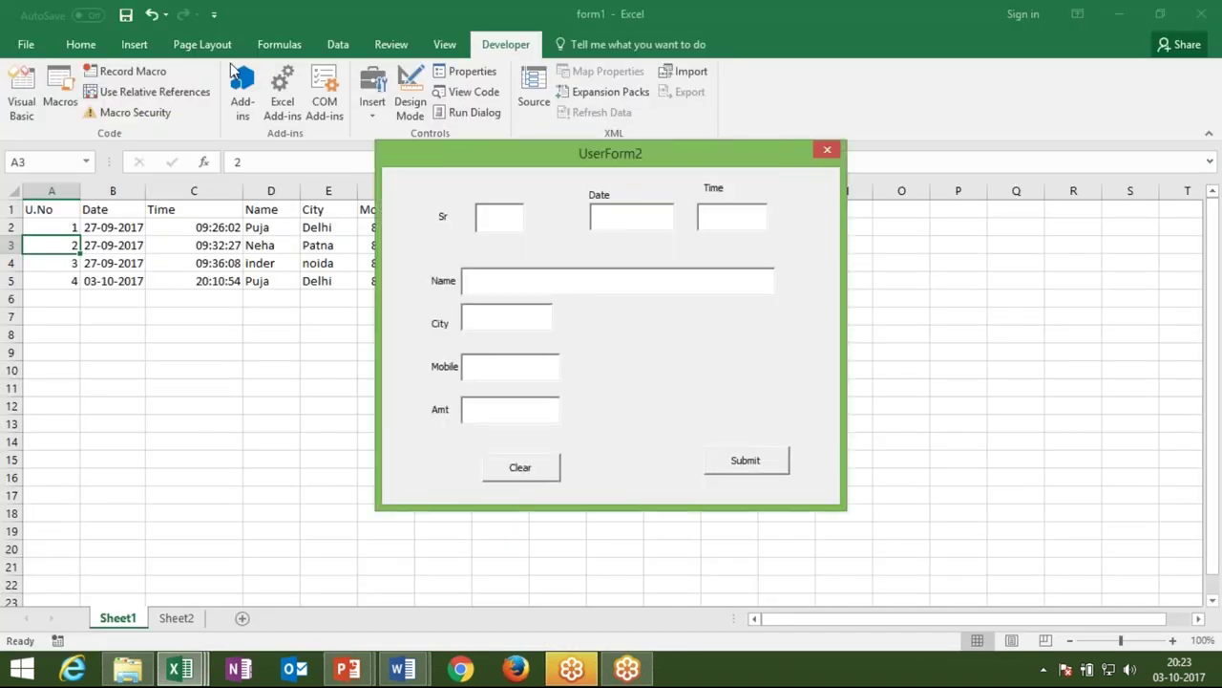
pyautogui.write('1')
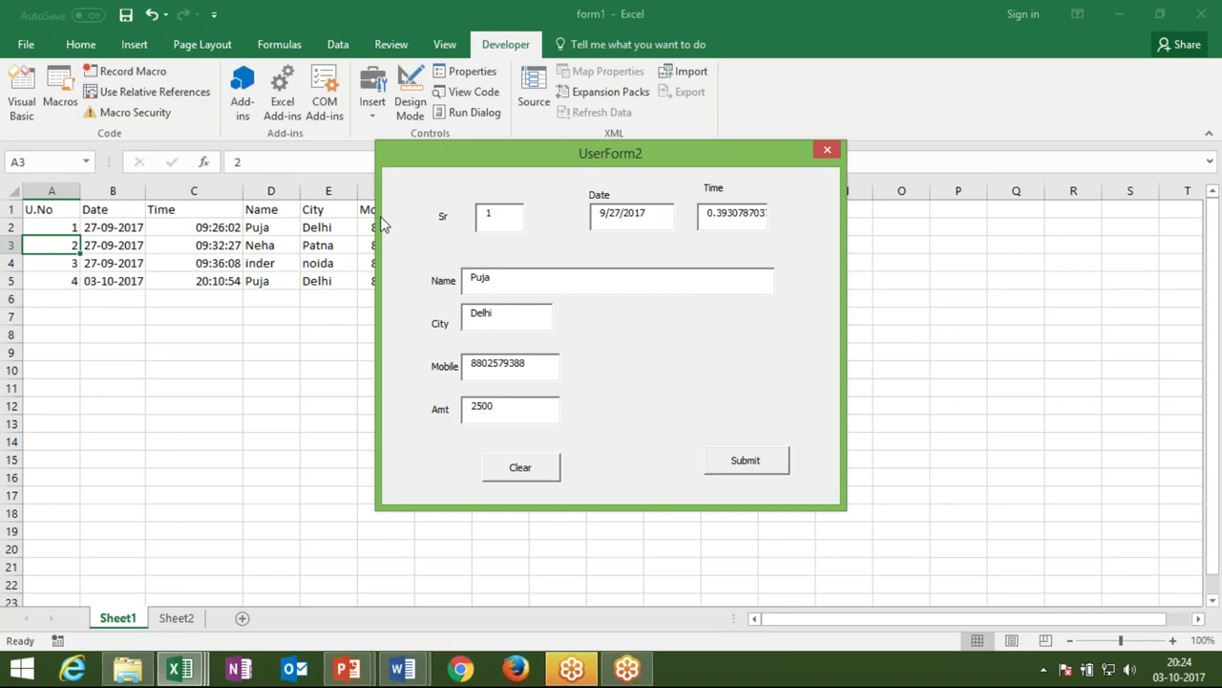
pyautogui.doubleClick(489, 216)
pyautogui.press('BackSpace')
# End the errored run, open the Sr box's TextBox1_Change code, and highlight the n and CountIf lines
pyautogui.click(570, 317)
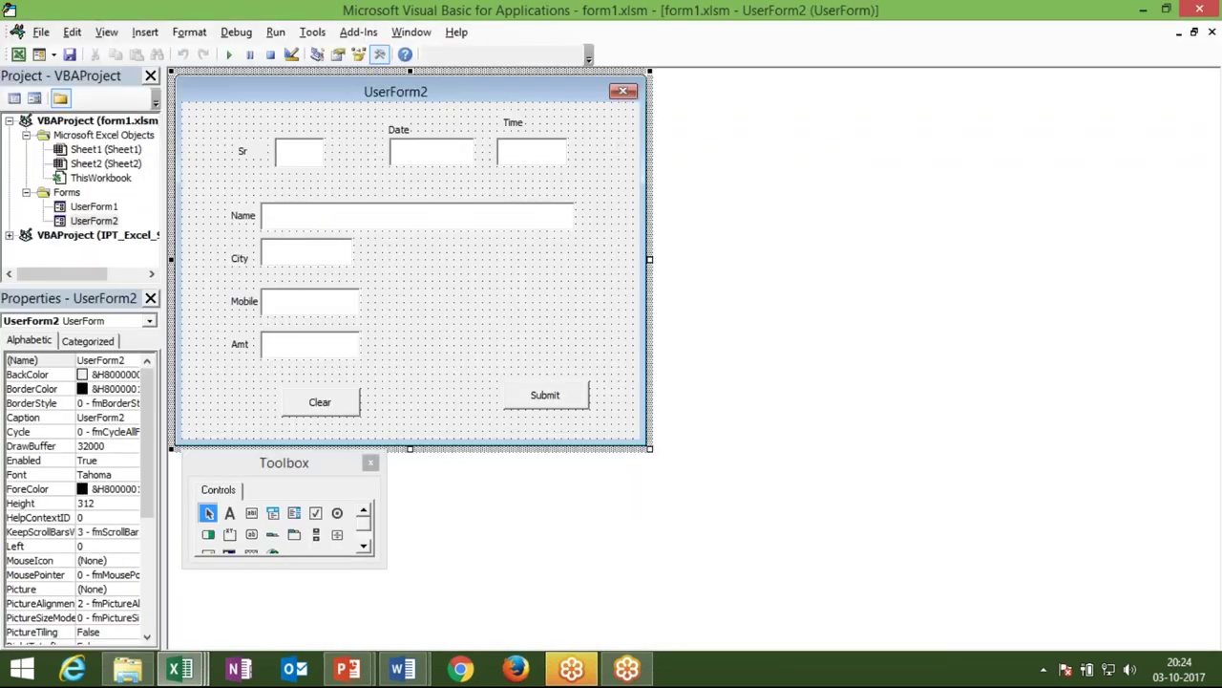
pyautogui.doubleClick(313, 167)
pyautogui.doubleClick(209, 130)
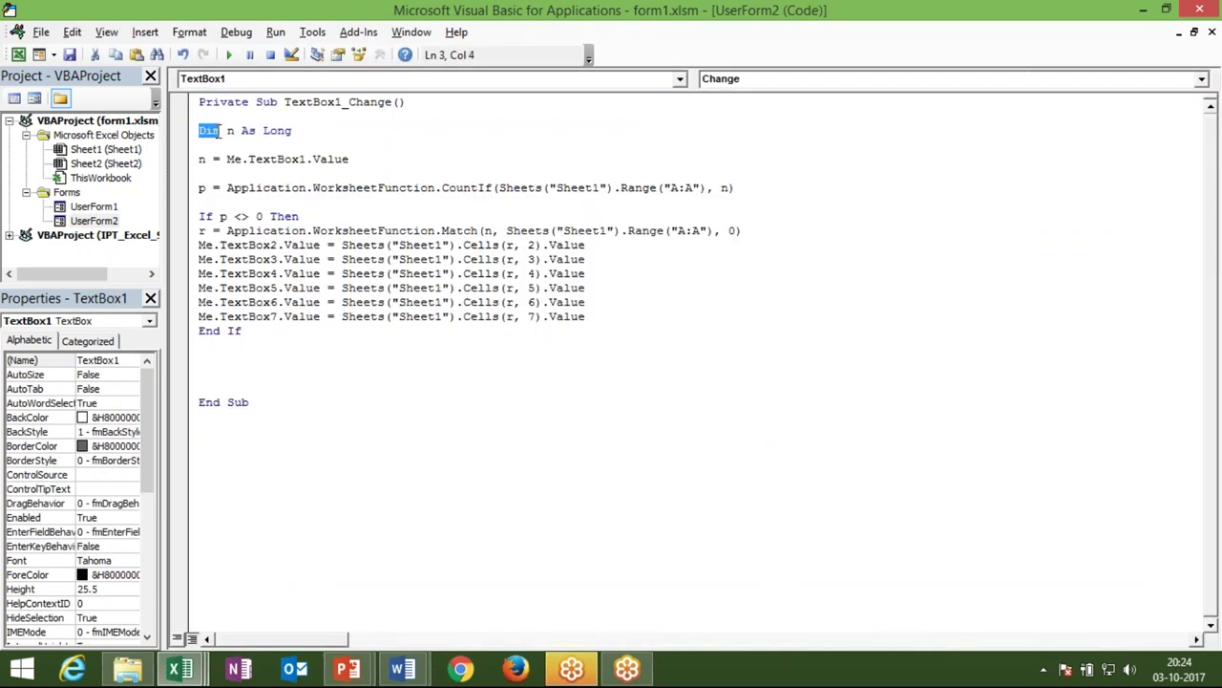
pyautogui.click(235, 157)
pyautogui.doubleClick(202, 160)
pyautogui.moveTo(227, 187); pyautogui.dragTo(733, 186)
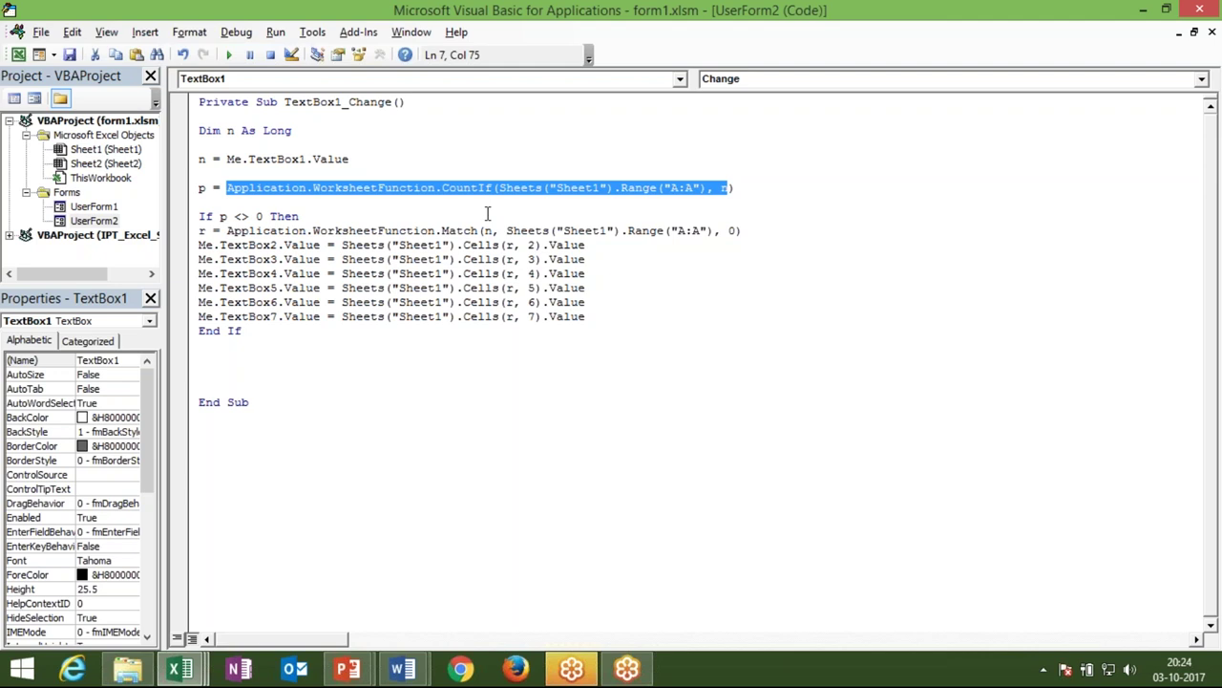
# Highlight the If p <> 0 line and the Me and TextBox1 references in TextBox1_Change to explain them
pyautogui.click(487, 214)
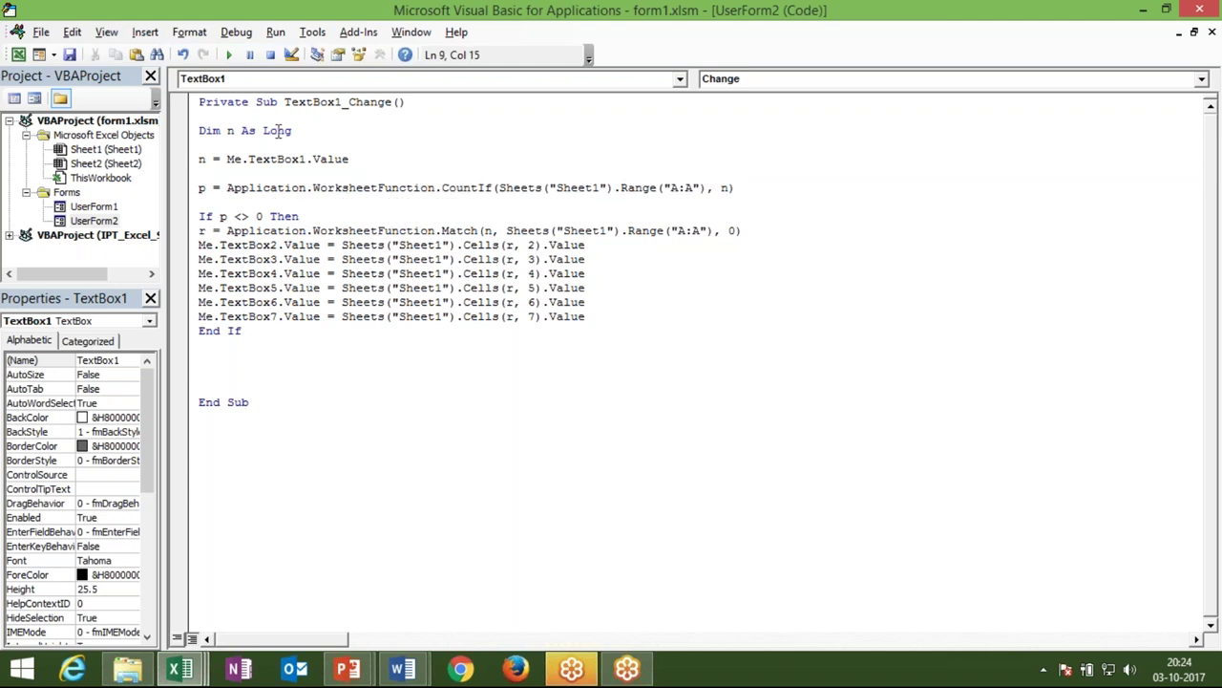
pyautogui.moveTo(361, 160); pyautogui.dragTo(184, 156)
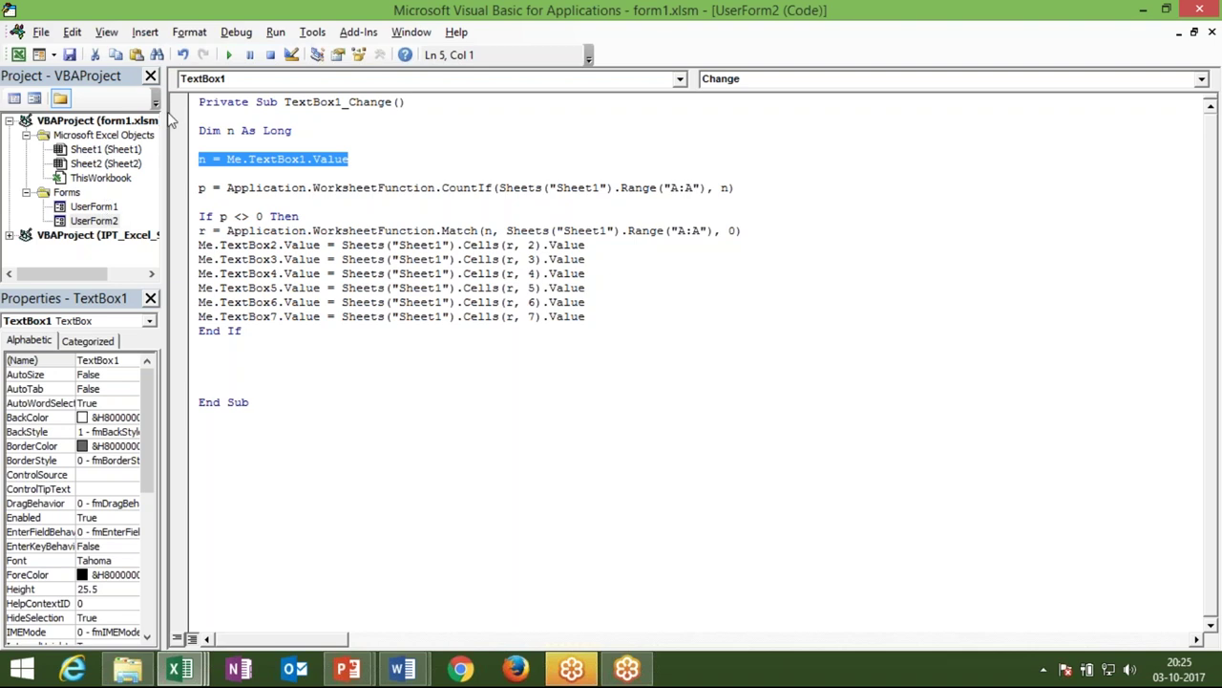
pyautogui.doubleClick(296, 160)
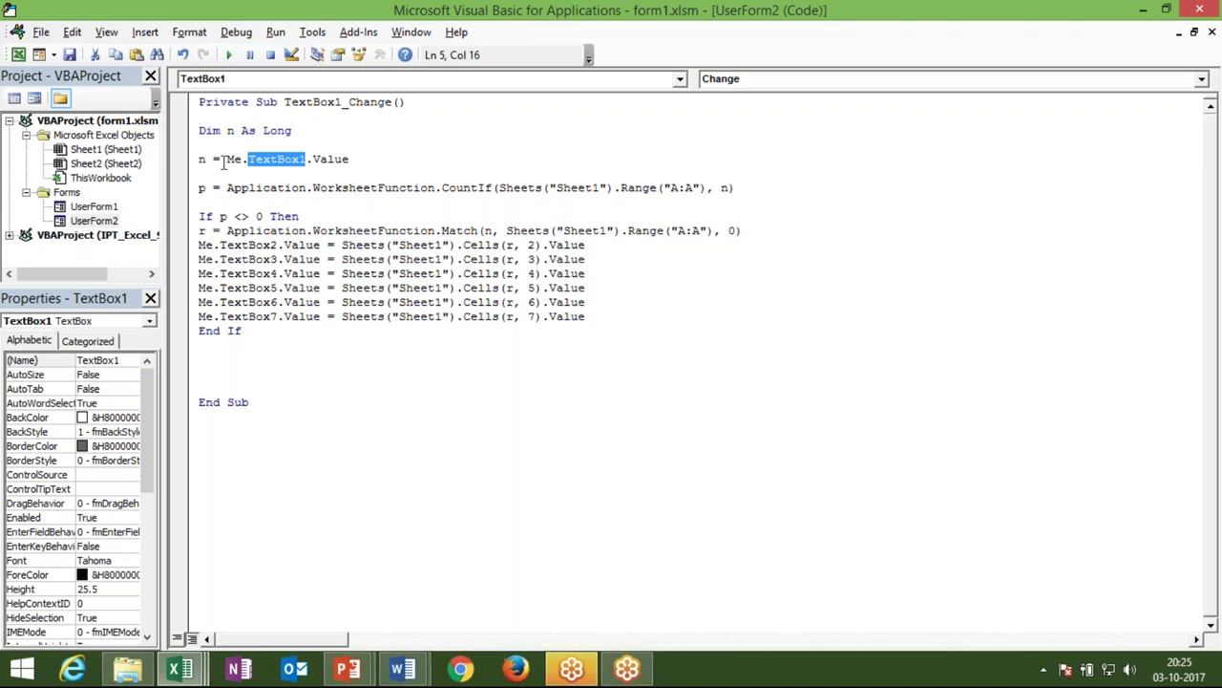
pyautogui.doubleClick(233, 159)
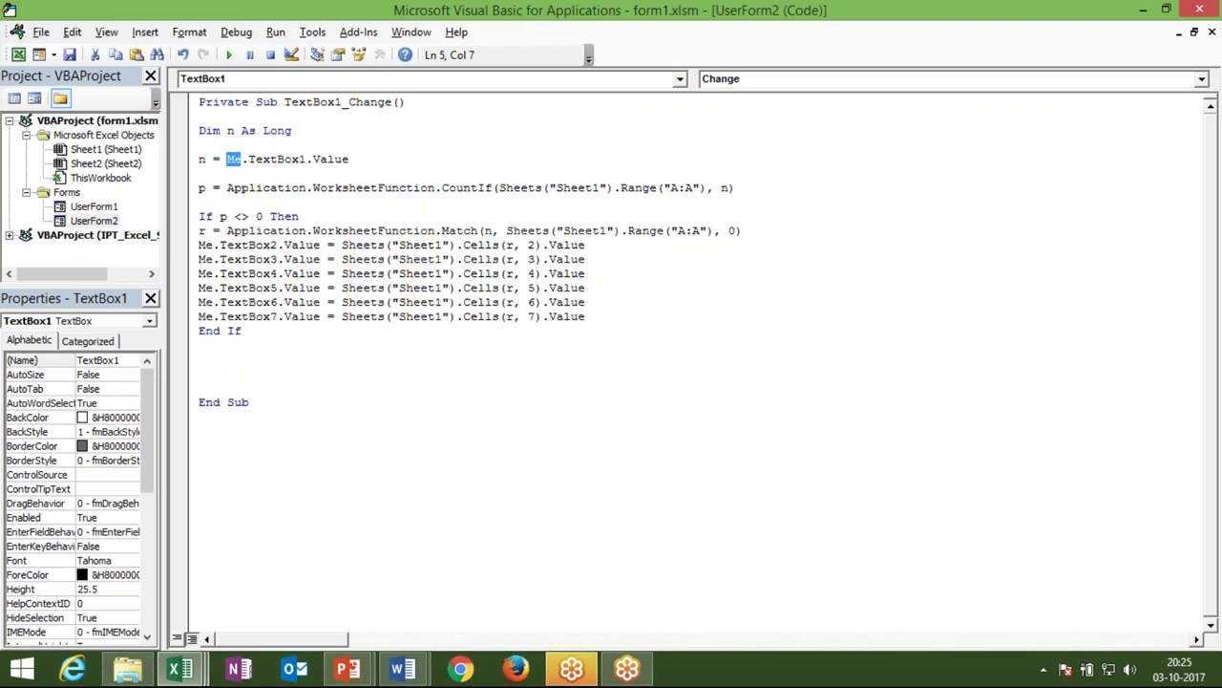
pyautogui.click(230, 197)
# Run UserForm2 from the procedure and enter 1 in Sr to load record 1
pyautogui.click(222, 274)
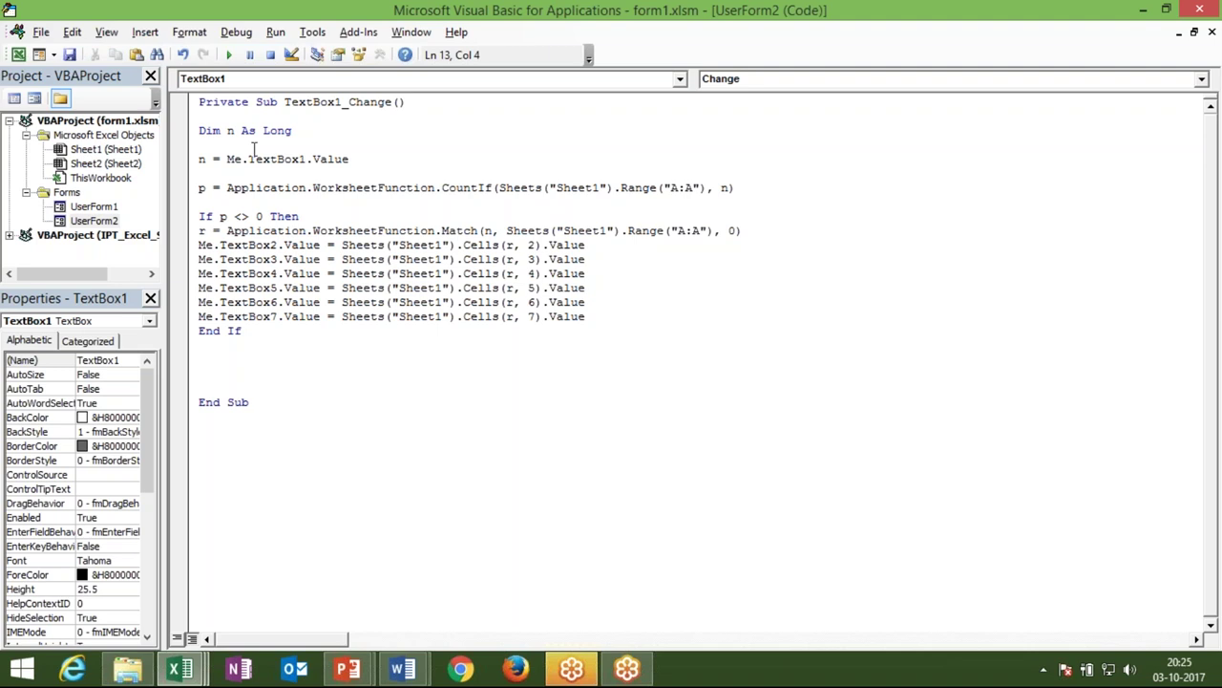
pyautogui.click(230, 55)
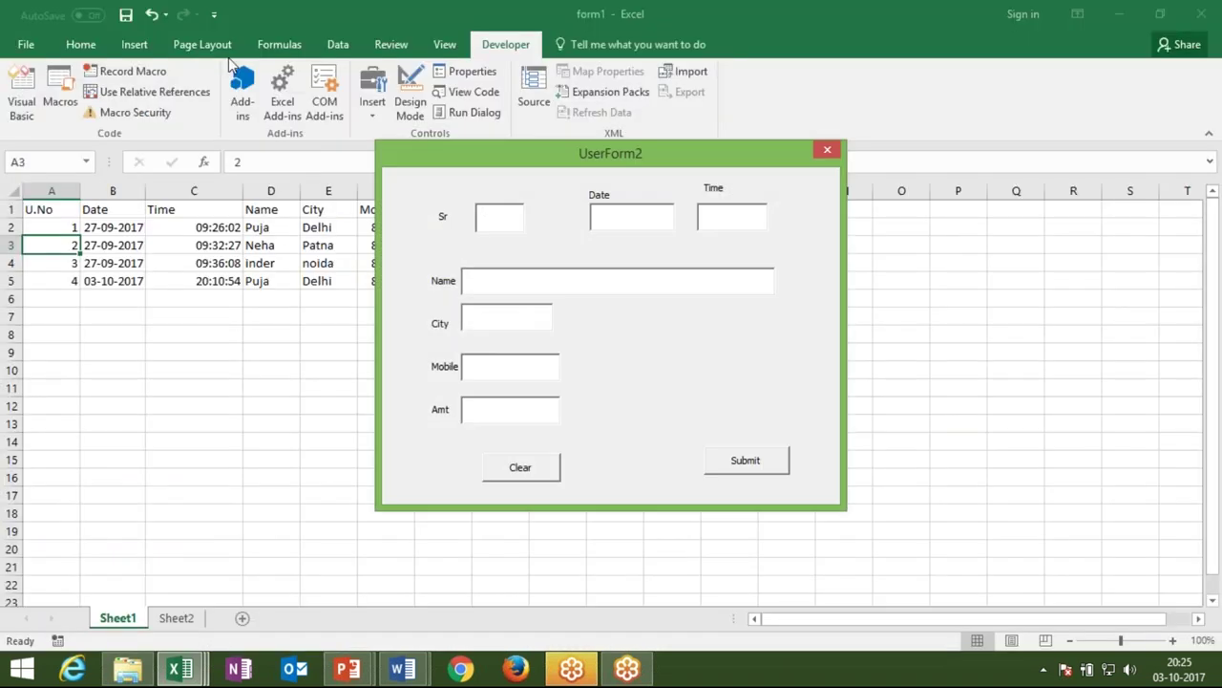
pyautogui.write('1')
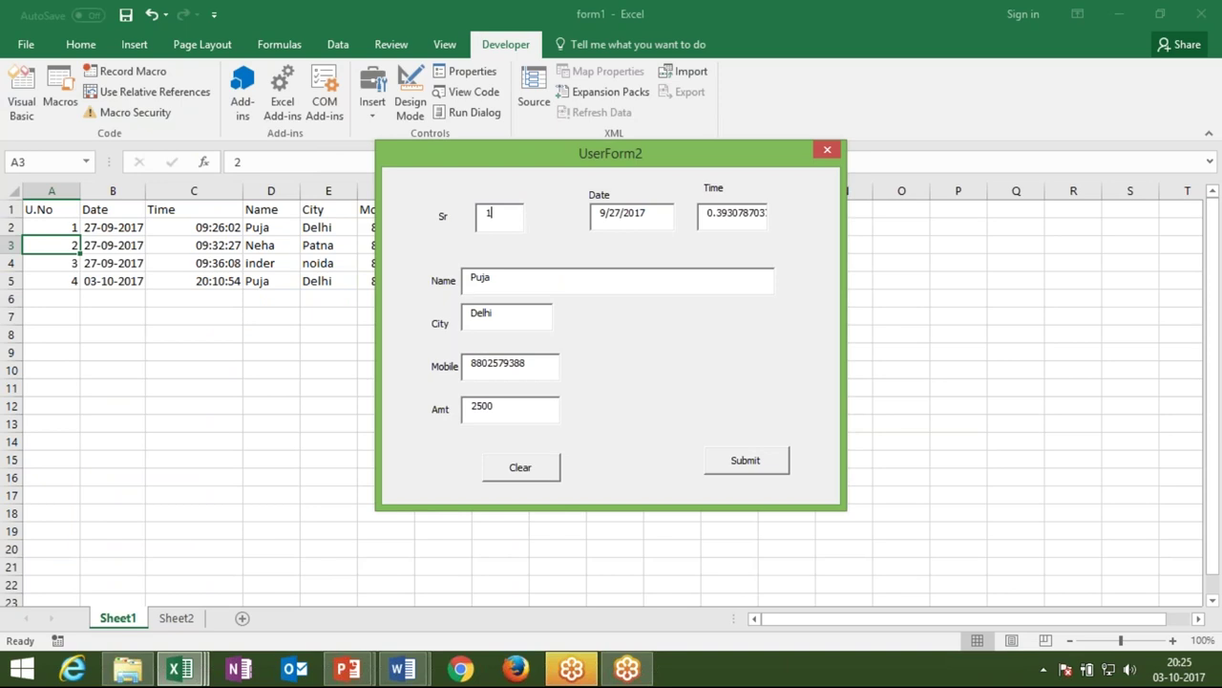
# Clear Sr to reproduce the Type mismatch error, debug and continue, then end the run
pyautogui.press('BackSpace')
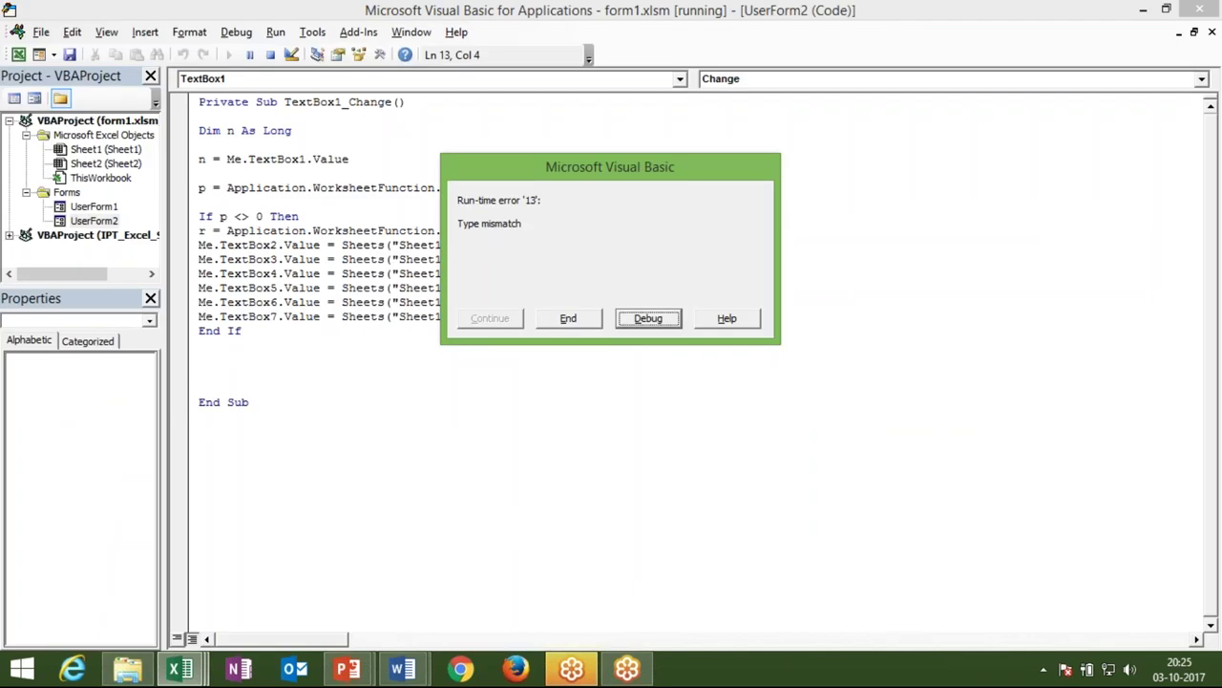
pyautogui.click(630, 321)
pyautogui.click(228, 55)
pyautogui.click(572, 319)
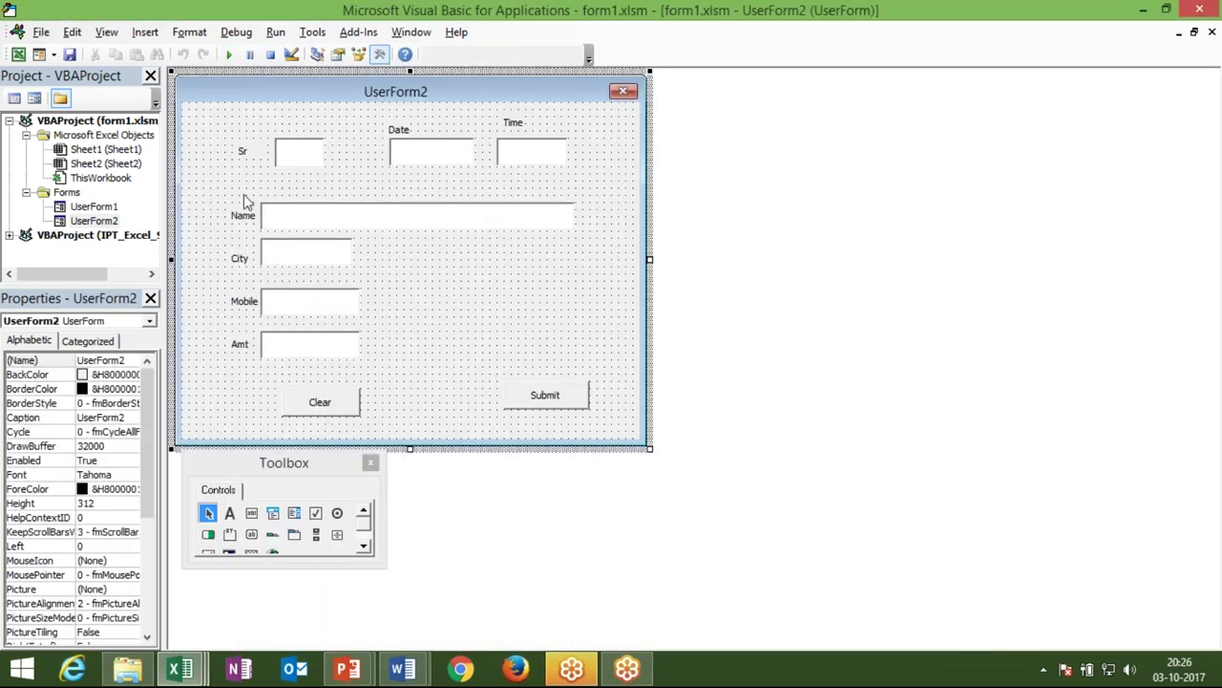
# Insert On Error Resume Next above n = Me.TextBox1.Value in TextBox1_Change and rerun UserForm2
pyautogui.click(109, 221)
pyautogui.doubleClick(112, 220)
pyautogui.doubleClick(322, 155)
pyautogui.click(232, 148)
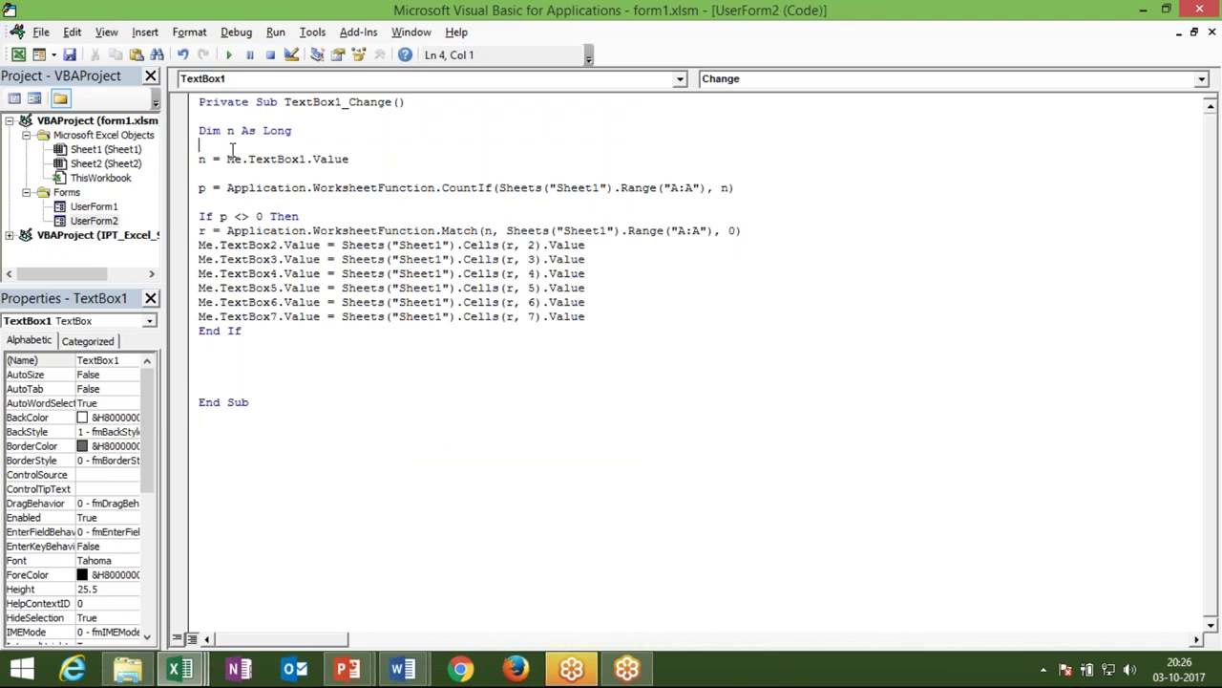
pyautogui.press('Return')
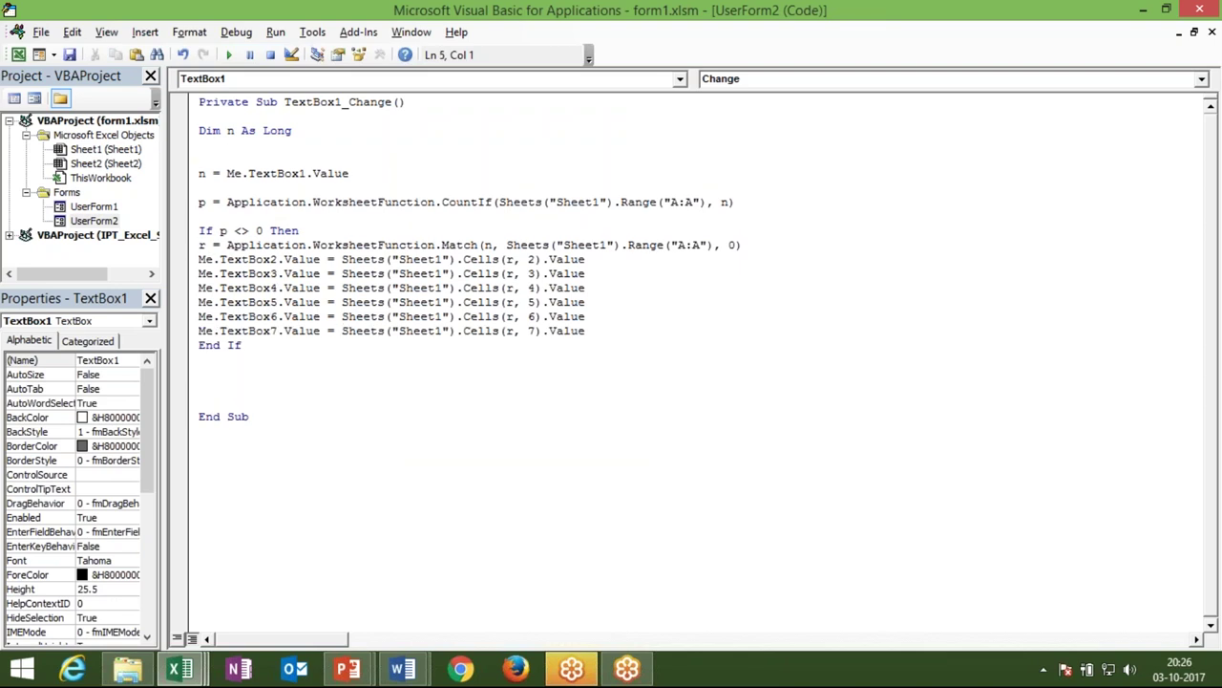
pyautogui.write('on error resume next')
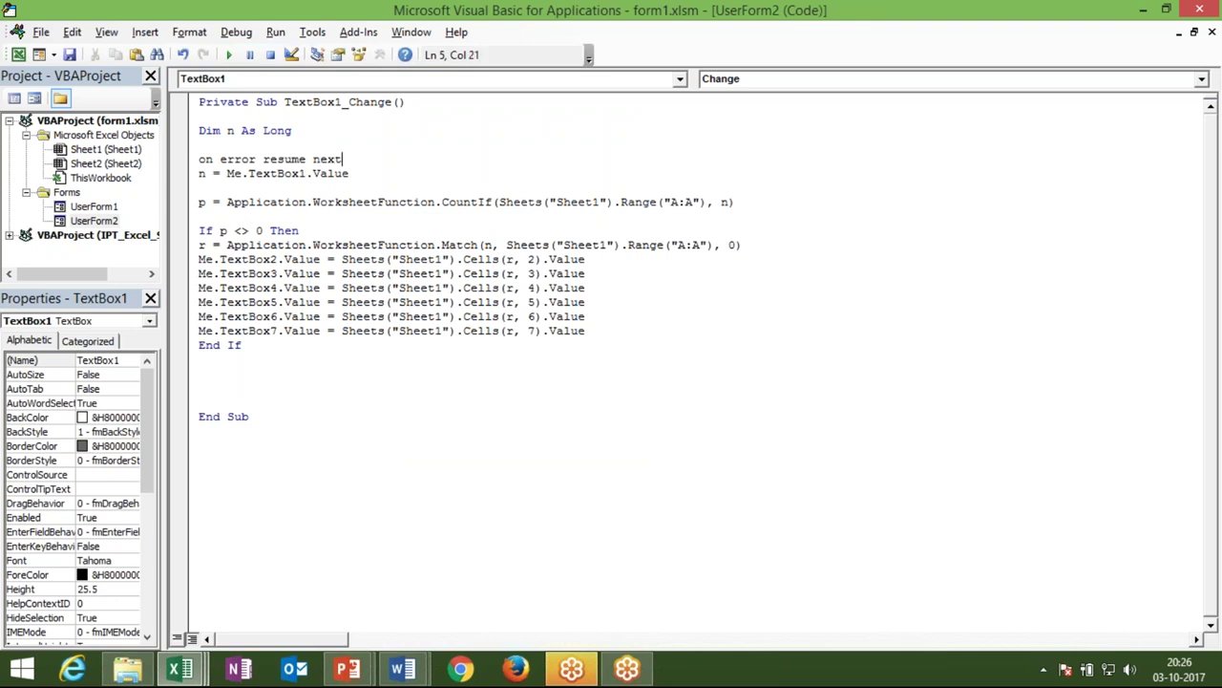
pyautogui.click(256, 204)
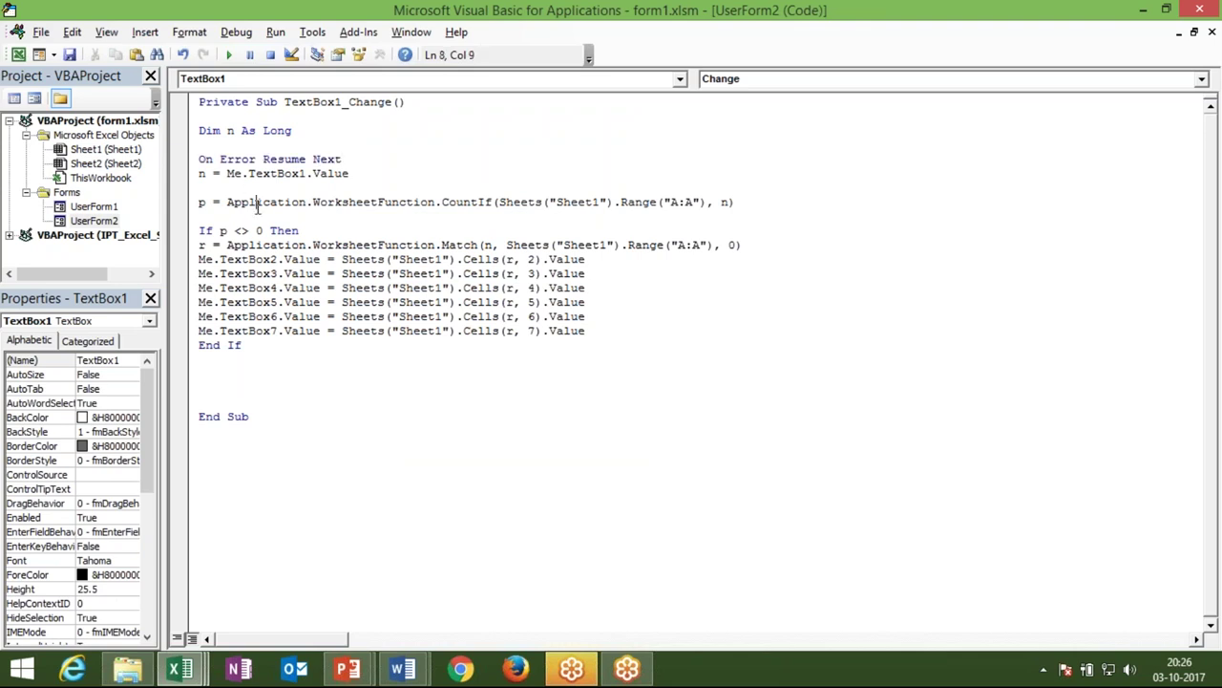
pyautogui.click(232, 56)
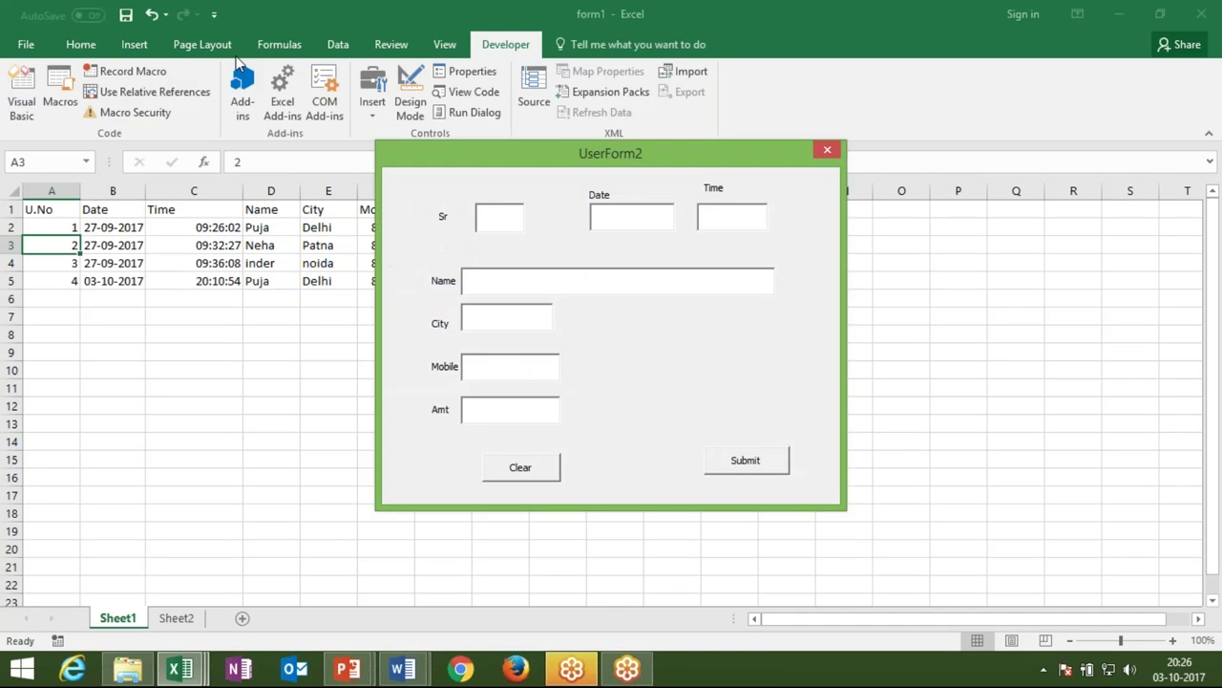
# Enter Sr values 1, 2 and 3 in turn, clearing the box after each without errors
pyautogui.write('1')
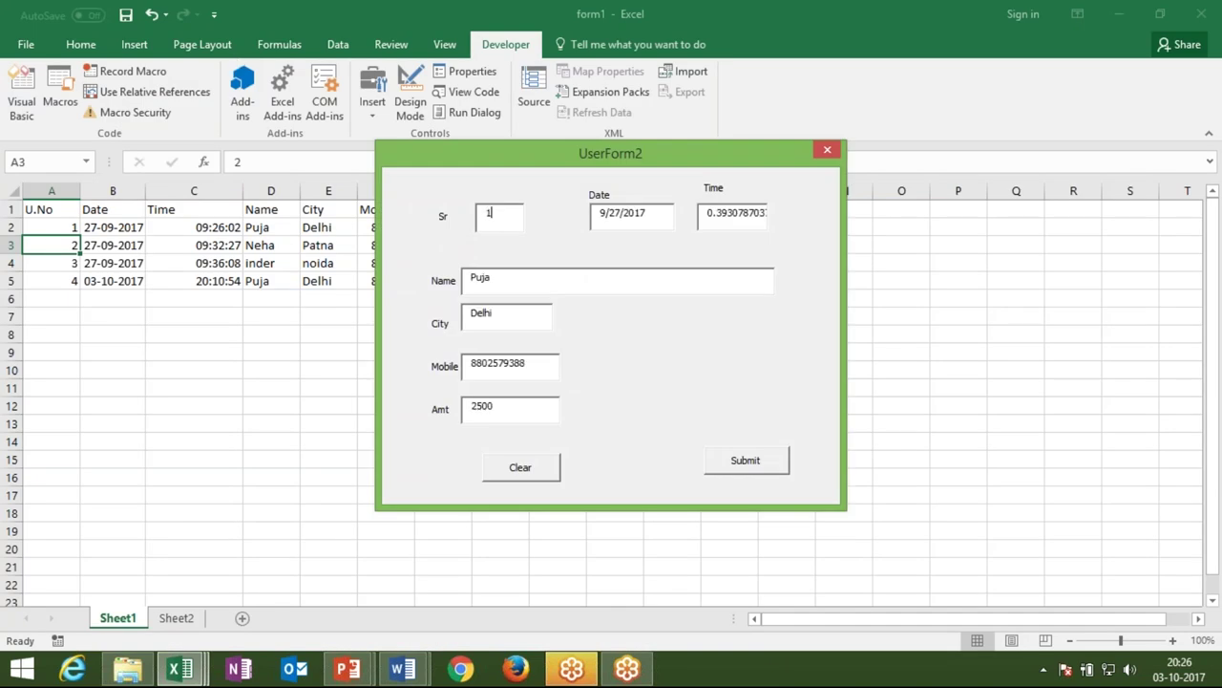
pyautogui.press('BackSpace')
pyautogui.write('2')
pyautogui.press('BackSpace')
pyautogui.write('3')
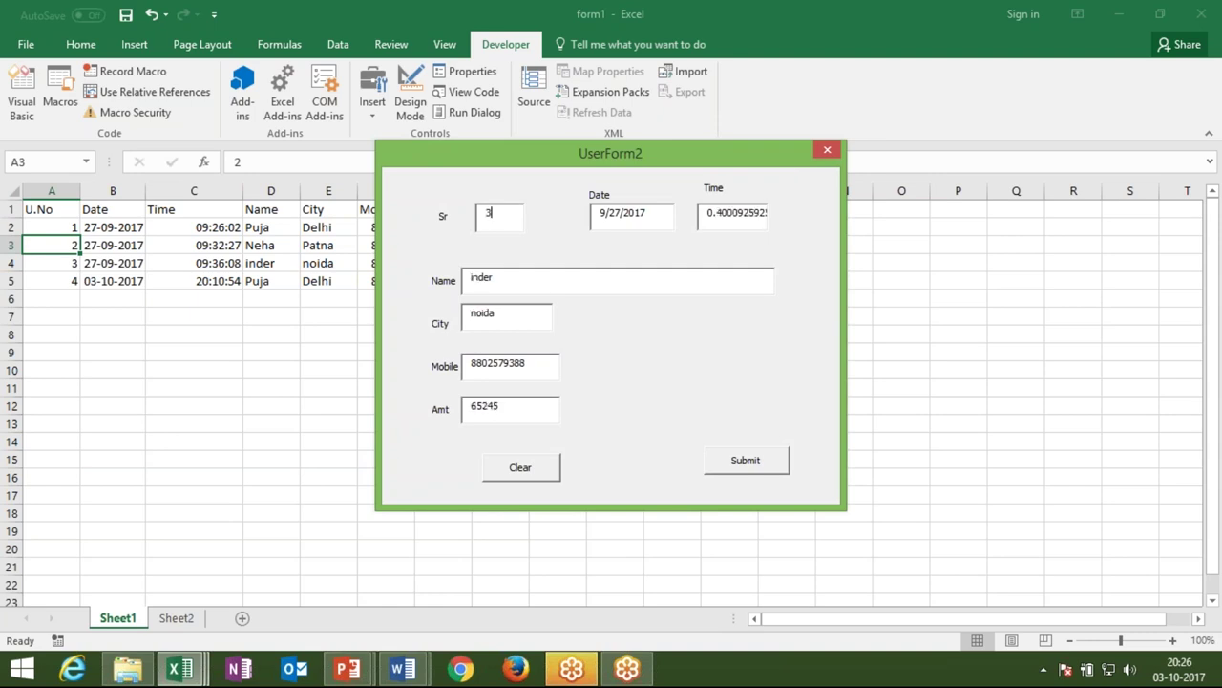
pyautogui.press('BackSpace')
# Close the running form and review the lines that fill the form in TextBox1_Change
pyautogui.click(827, 150)
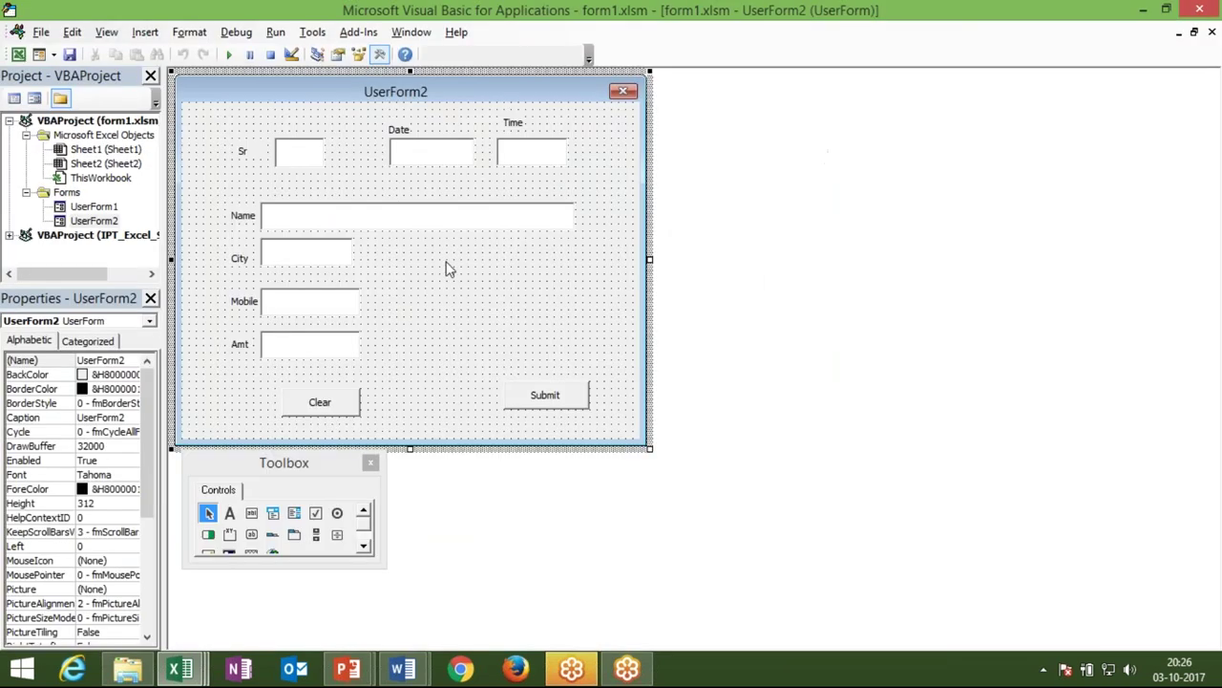
pyautogui.doubleClick(292, 155)
pyautogui.click(250, 245)
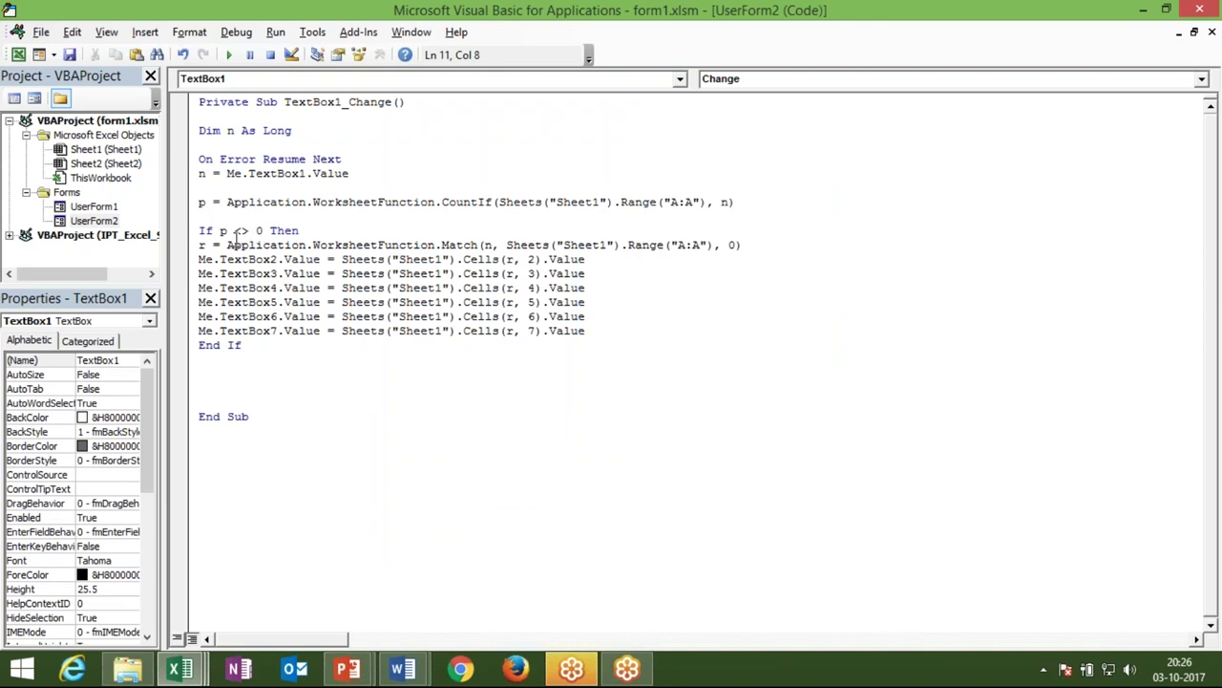
pyautogui.moveTo(199, 244)
pyautogui.mouseDown()
pyautogui.moveTo(249, 302)
pyautogui.moveTo(384, 331)
pyautogui.mouseUp()
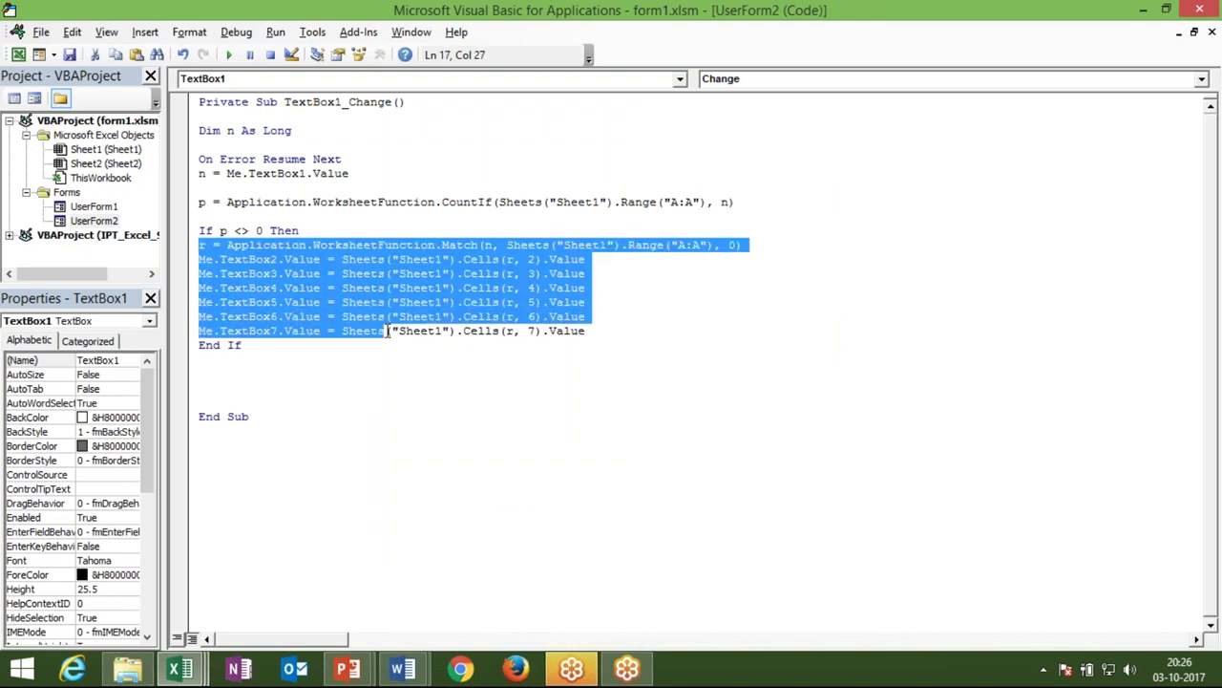
# Add an Else branch before End If containing Me.TextBox2.Value = ""
pyautogui.click(199, 345)
pyautogui.press('Return')
pyautogui.press('Up')
pyautogui.write('else')
pyautogui.press('Return')
pyautogui.press('Return')
pyautogui.press('Up')
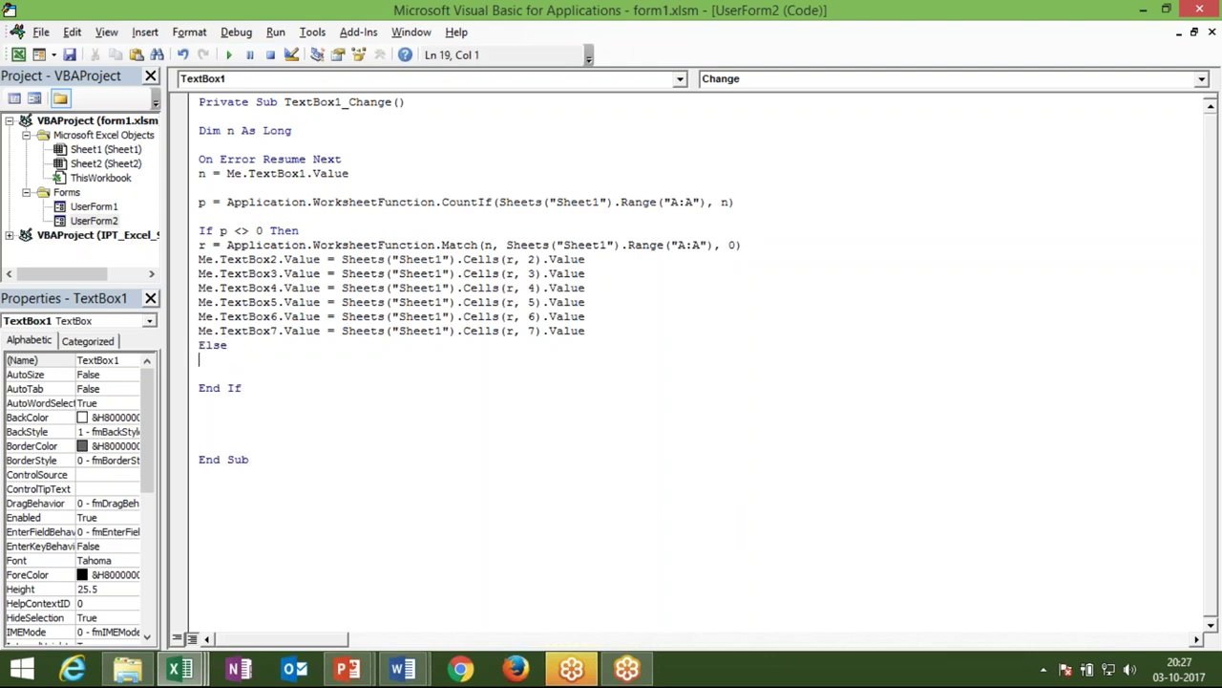
pyautogui.write('me.t')
pyautogui.press('Down')
pyautogui.press('Down')
pyautogui.press('Tab')
pyautogui.write('.v=')
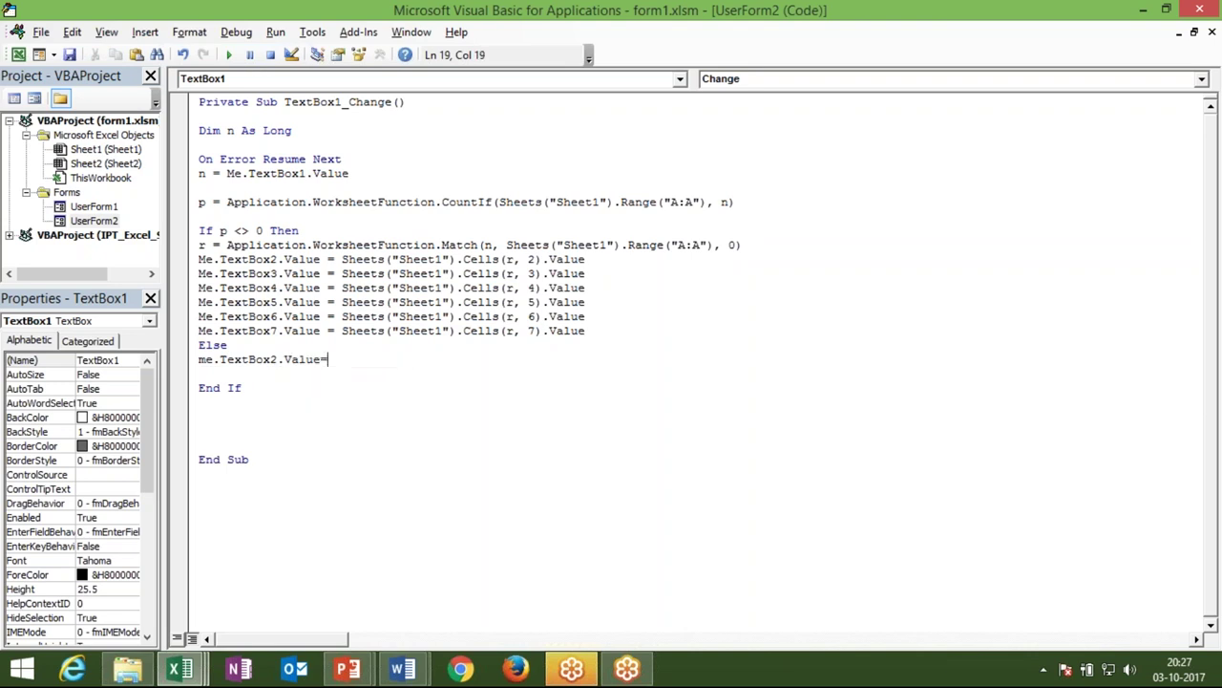
pyautogui.write('""')
pyautogui.press('Return')
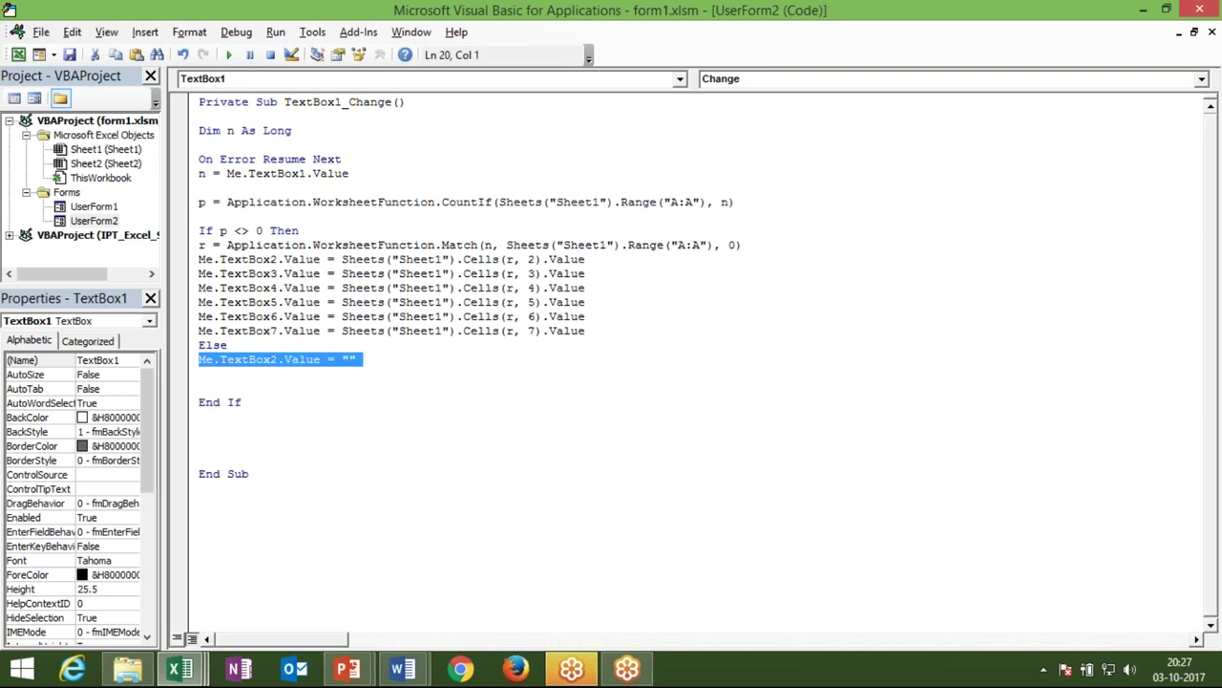
# Duplicate the clearing line and renumber the copies to blank TextBox3 through TextBox7
pyautogui.hotkey('ctrl', 'c')
pyautogui.hotkey('ctrl', 'v')
pyautogui.hotkey('ctrl', 'v')
pyautogui.hotkey('ctrl', 'v')
pyautogui.hotkey('ctrl', 'v')
pyautogui.hotkey('ctrl', 'v')
pyautogui.hotkey('ctrl', 'v')
pyautogui.click(276, 374)
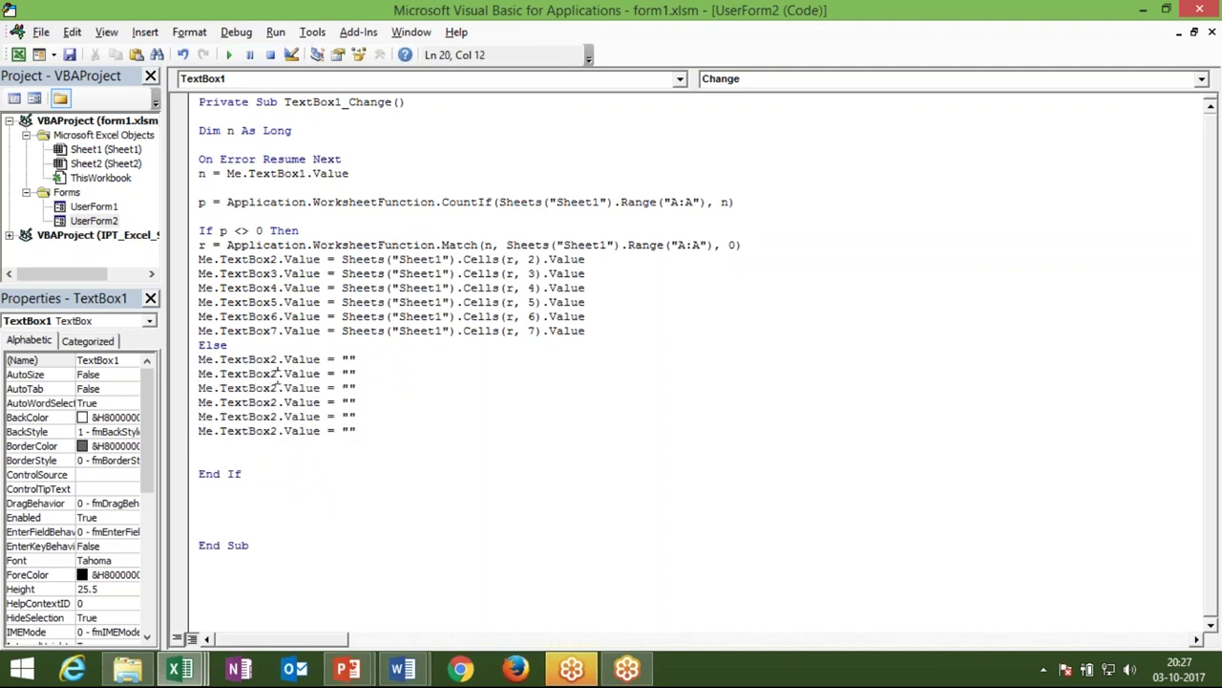
pyautogui.press('BackSpace')
pyautogui.write('3')
pyautogui.press('Down')
pyautogui.press('BackSpace')
pyautogui.write('4')
pyautogui.press('Down')
pyautogui.press('BackSpace')
pyautogui.write('5')
pyautogui.press('Down')
pyautogui.press('BackSpace')
pyautogui.write('6')
pyautogui.press('Down')
pyautogui.press('BackSpace')
pyautogui.write('7')
pyautogui.click(313, 445)
# Run UserForm2, try Sr 2 and 4 with clearing between, load record 1, submit and close
pyautogui.click(231, 56)
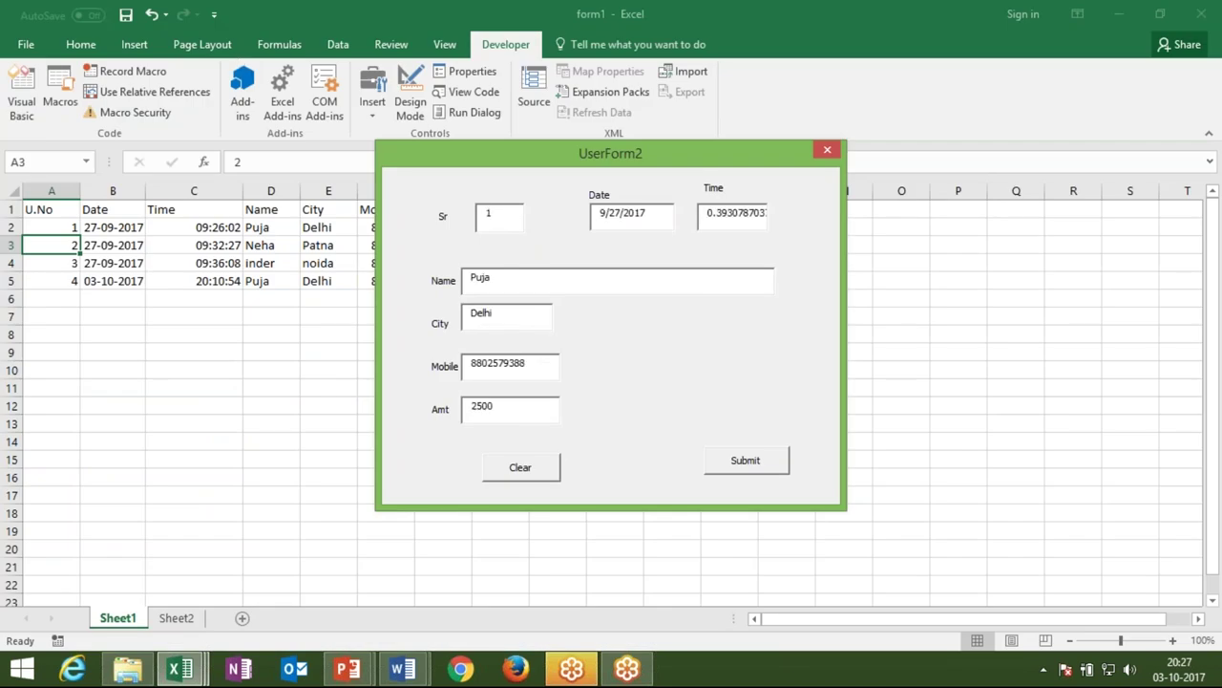
pyautogui.write('2')
pyautogui.press('BackSpace')
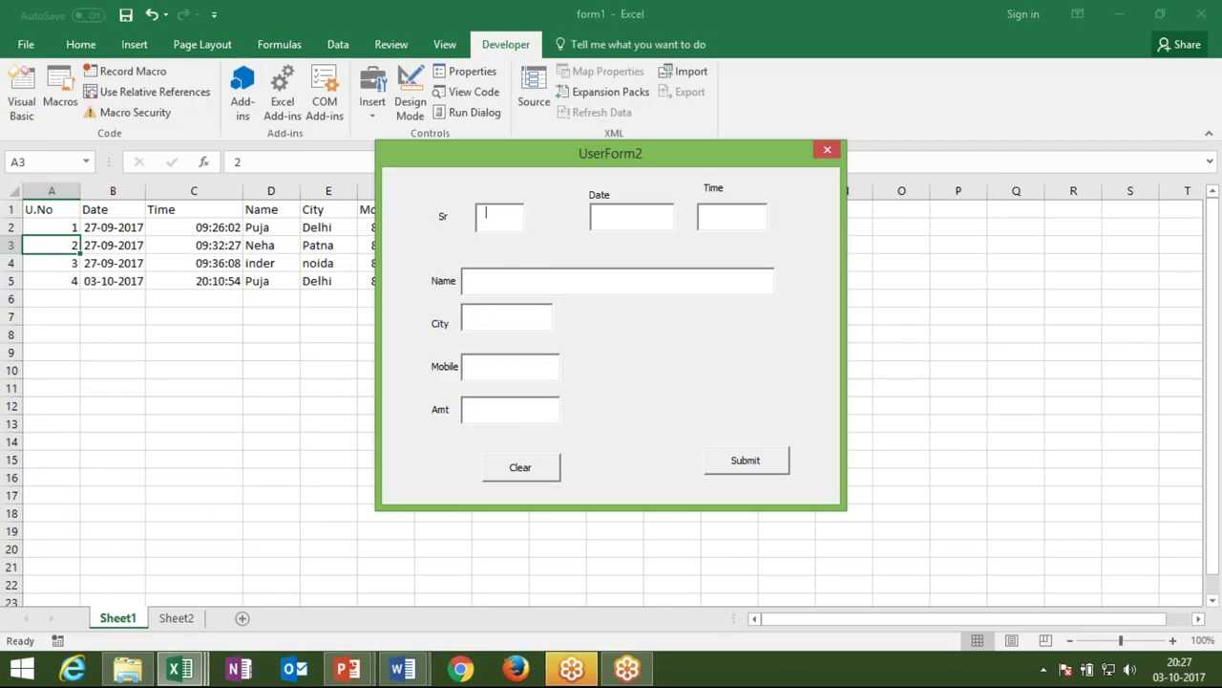
pyautogui.write('4')
pyautogui.press('BackSpace')
pyautogui.write('1')
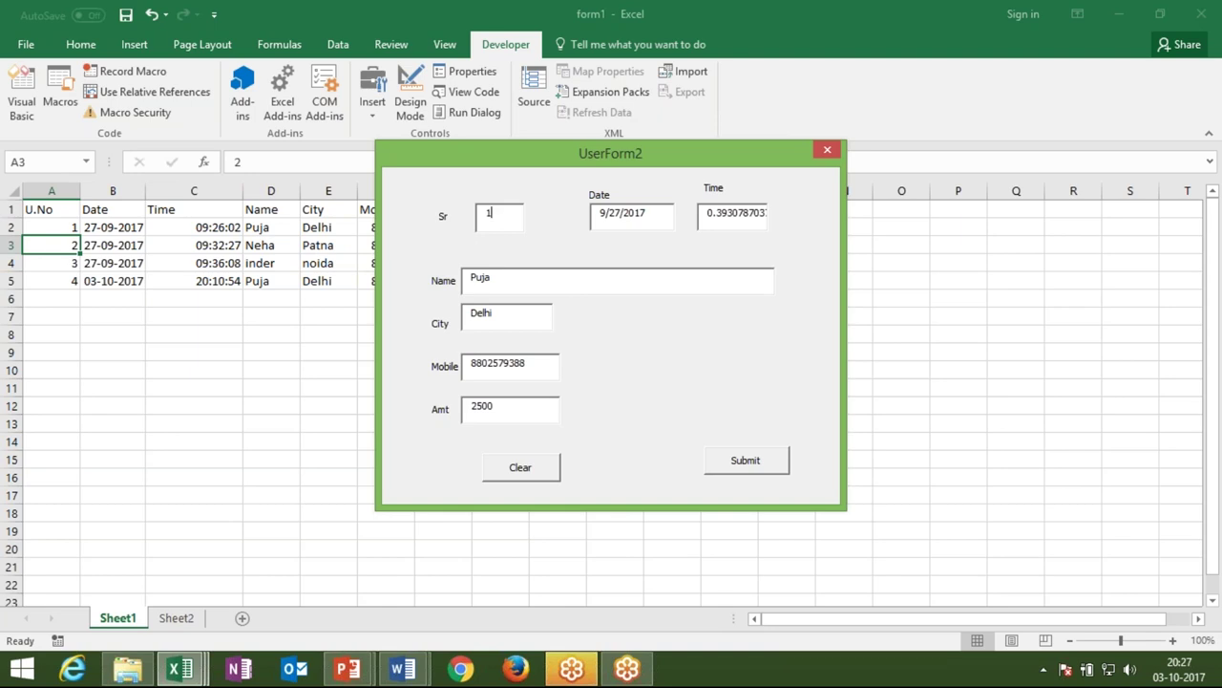
pyautogui.click(759, 468)
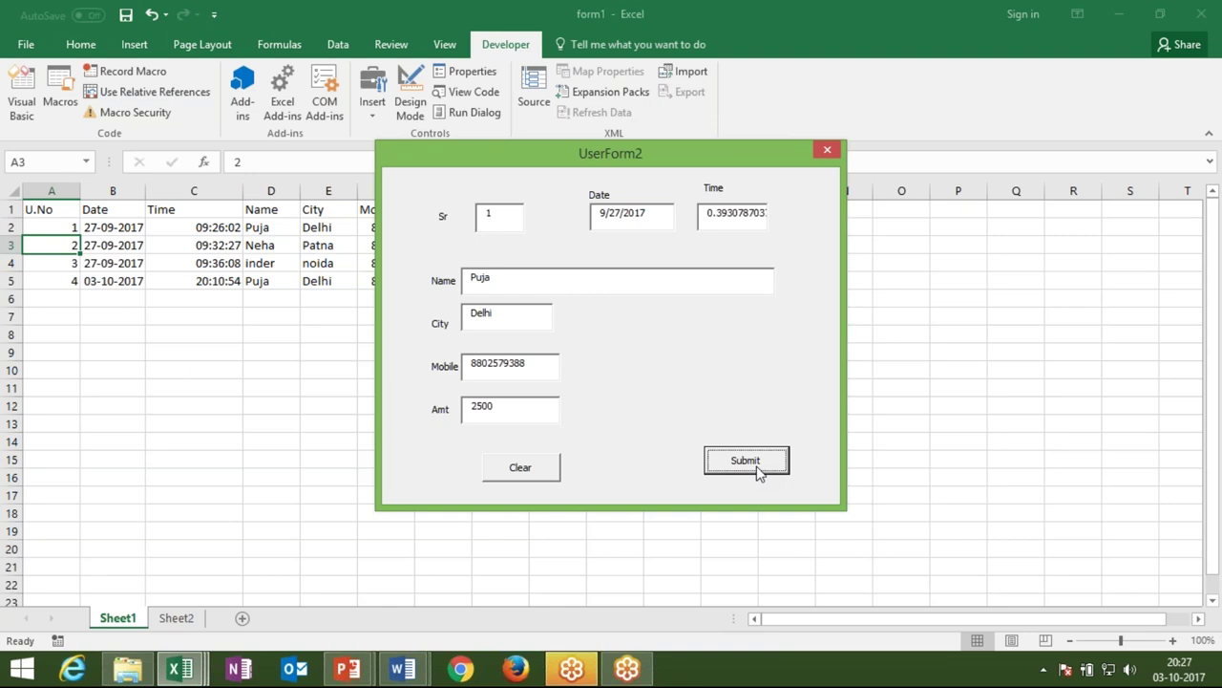
pyautogui.click(827, 150)
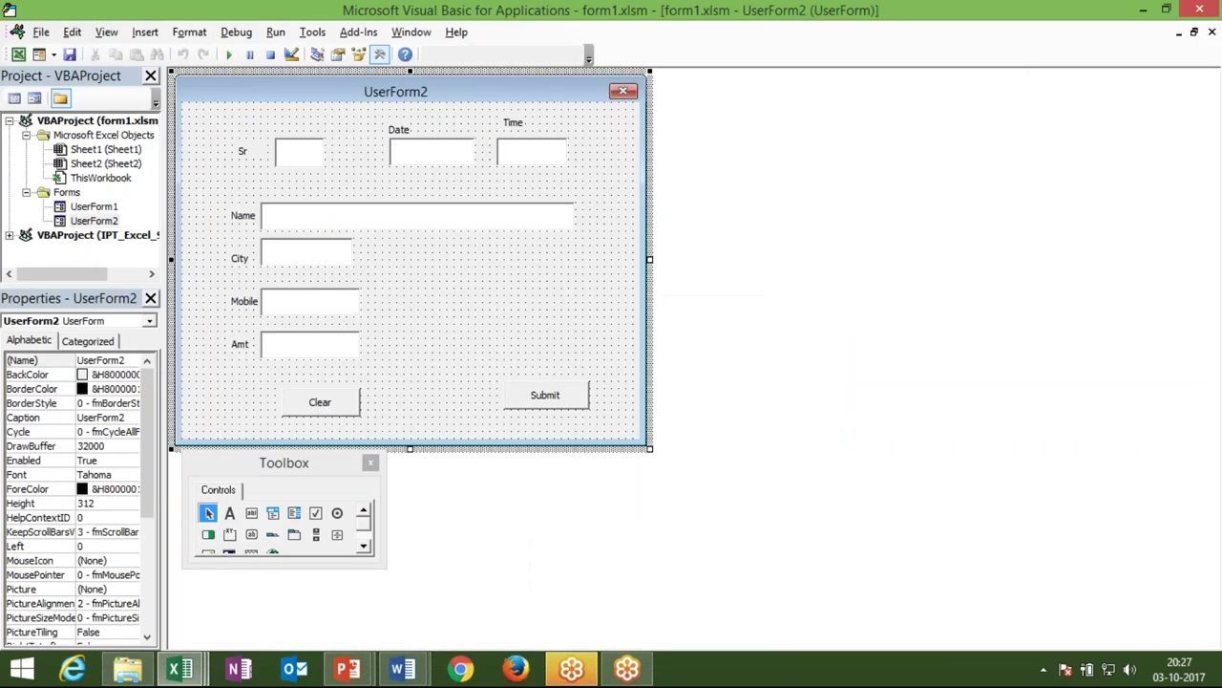
# Nudge the Submit button slightly lower, compare with UserForm1, and return to UserForm2's design
pyautogui.click(562, 397)
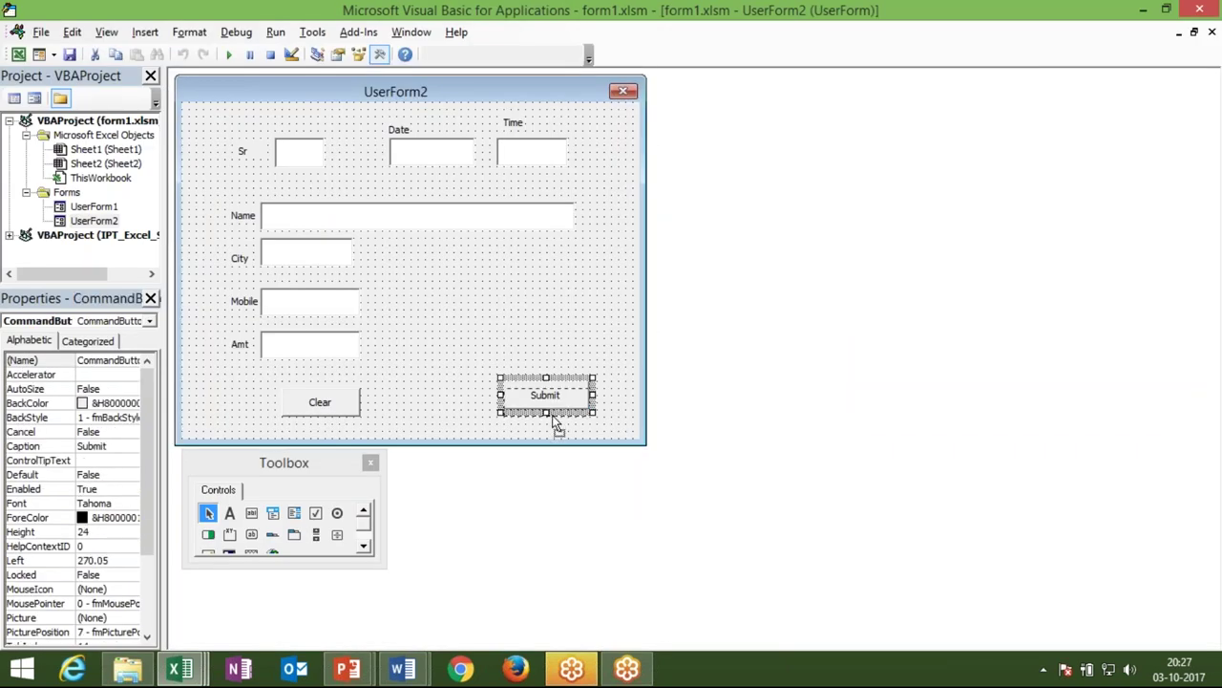
pyautogui.moveTo(553, 420); pyautogui.dragTo(554, 428)
pyautogui.click(467, 331)
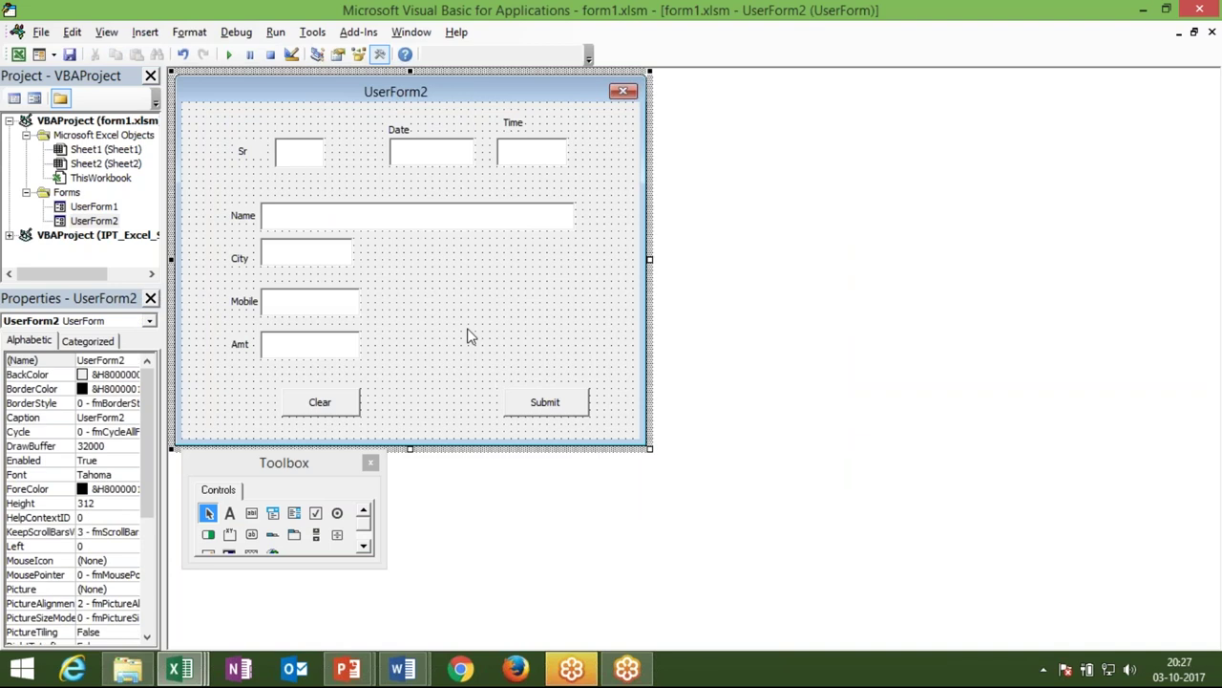
pyautogui.click(93, 206)
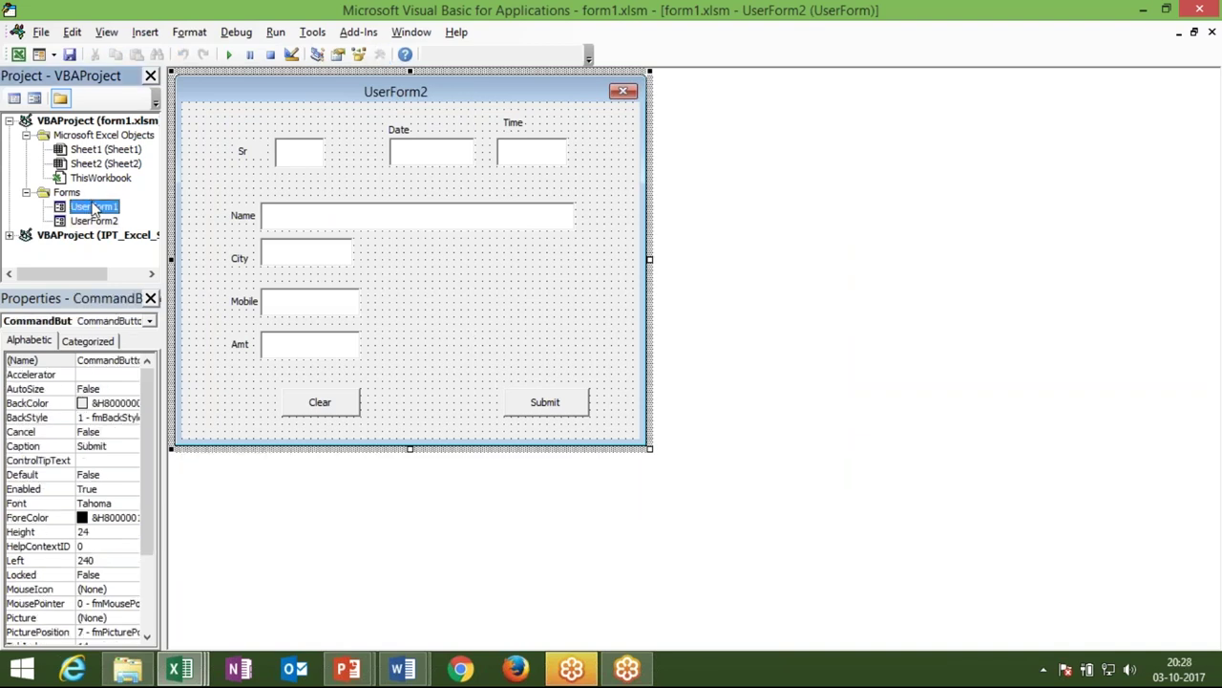
pyautogui.doubleClick(92, 207)
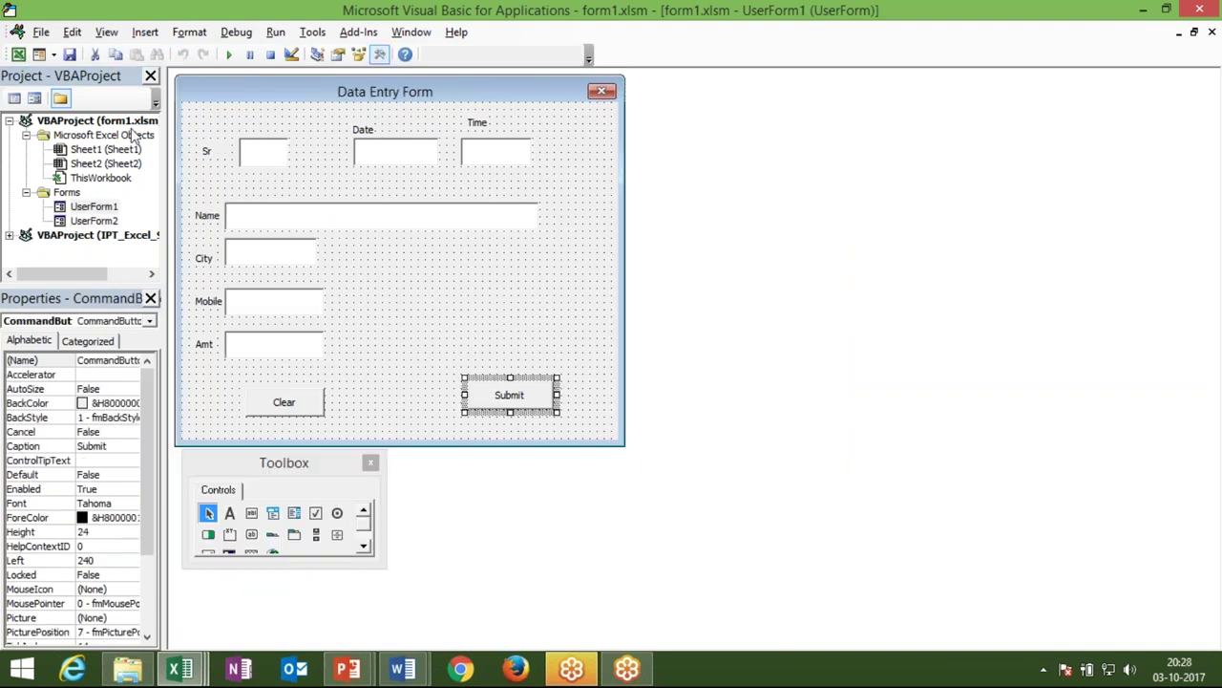
pyautogui.doubleClick(105, 225)
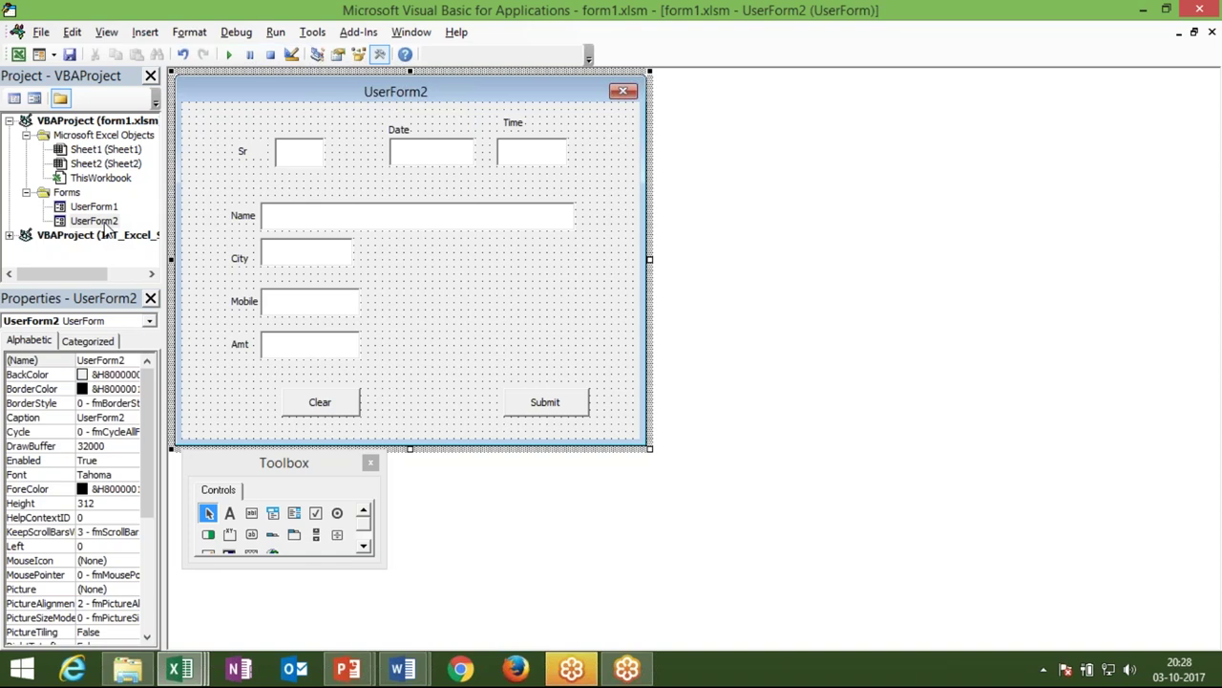
# Run UserForm2 and enter 1 in Sr to load record 1 with amount 2500
pyautogui.click(230, 56)
pyautogui.click(511, 225)
pyautogui.write('1')
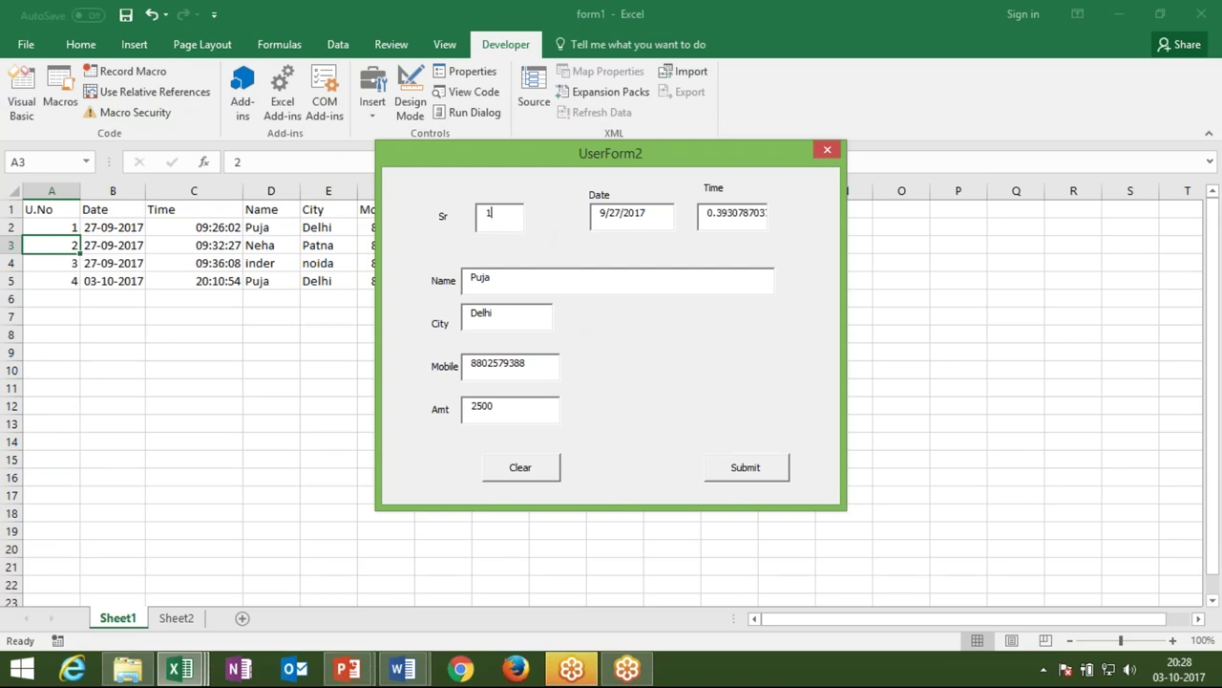
# Close and rerun UserForm2, then try Submit on the empty form and select the Sr box
pyautogui.click(504, 280)
pyautogui.click(827, 149)
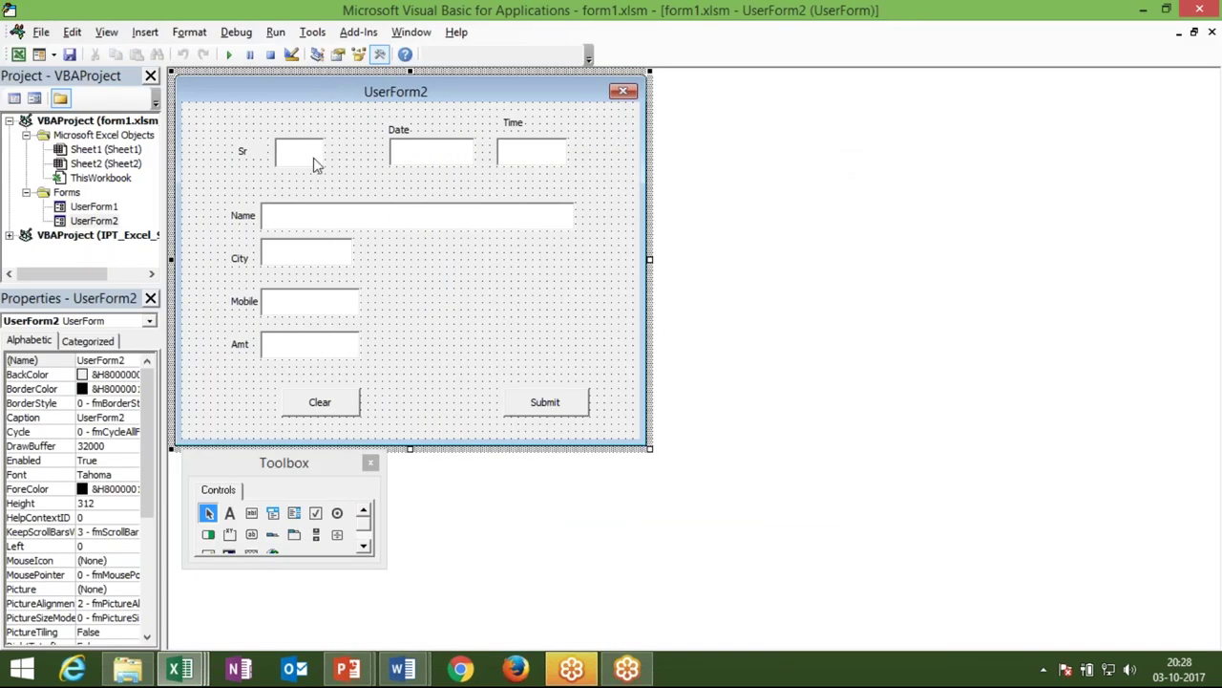
pyautogui.click(231, 55)
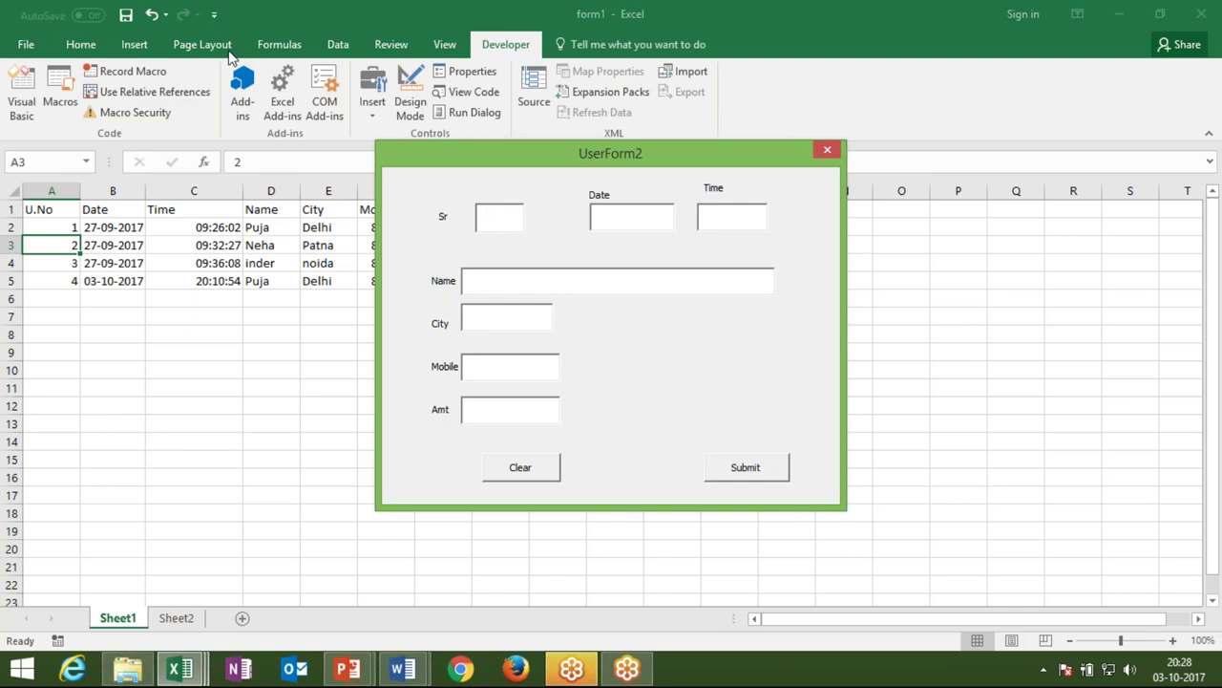
pyautogui.click(752, 480)
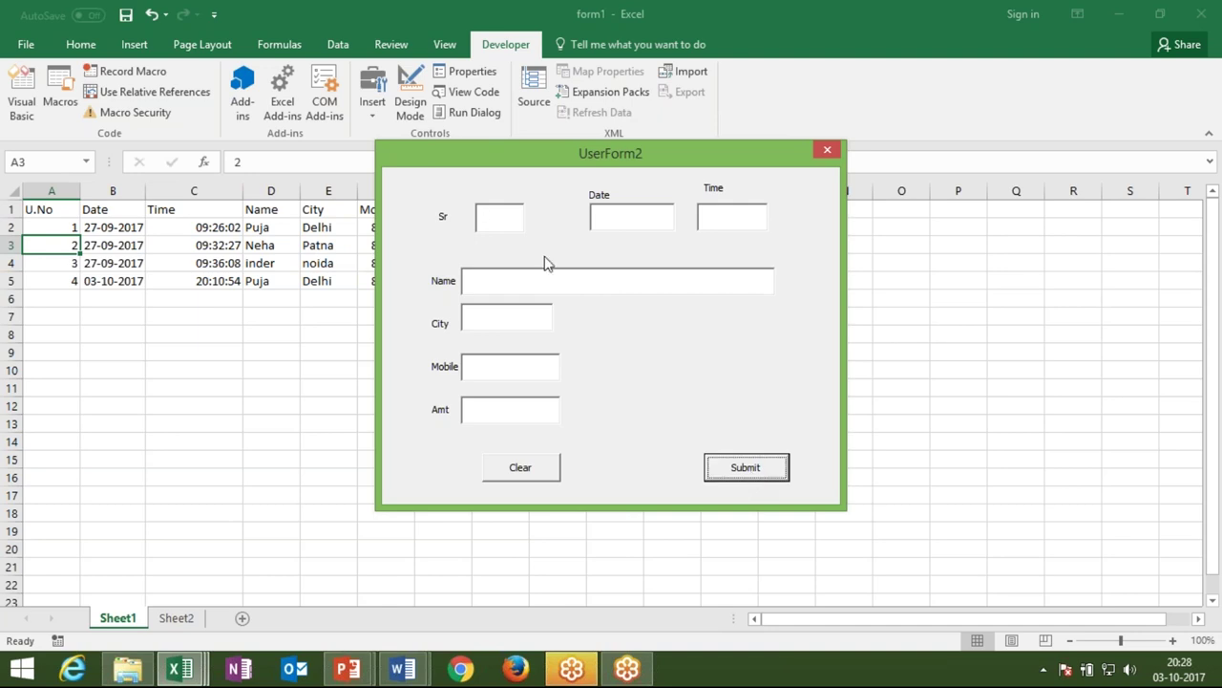
pyautogui.click(510, 225)
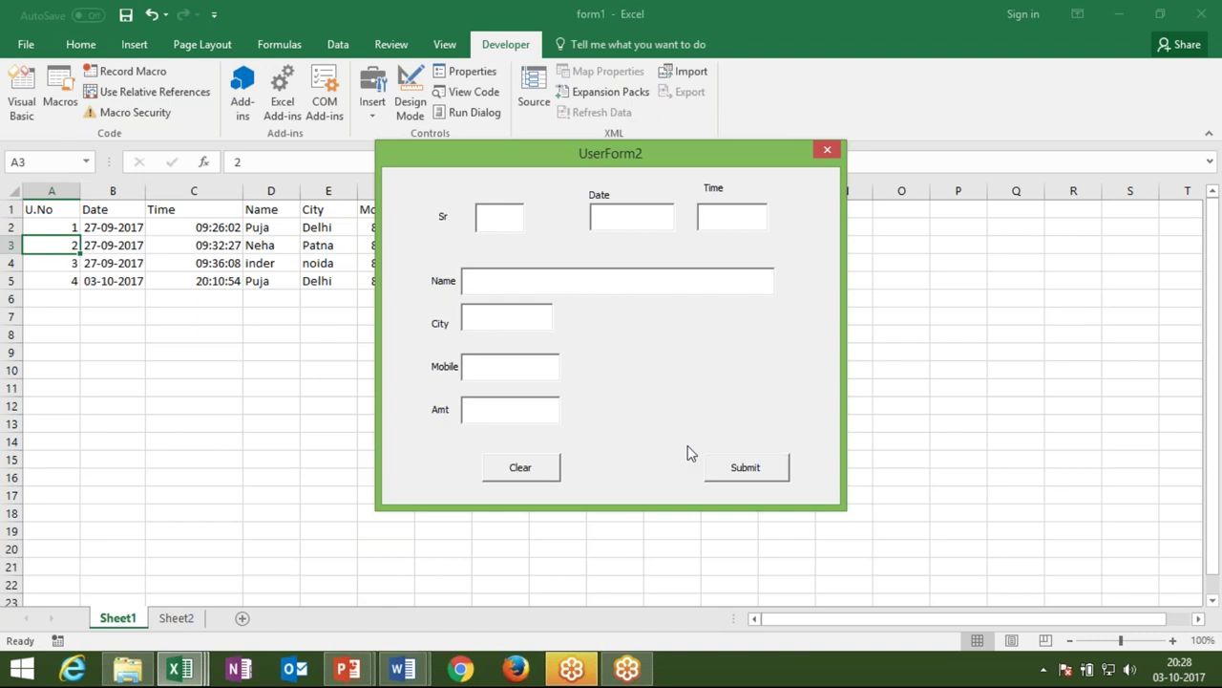
# Change the Submit button's caption to Search and open UserForm2's code
pyautogui.click(831, 153)
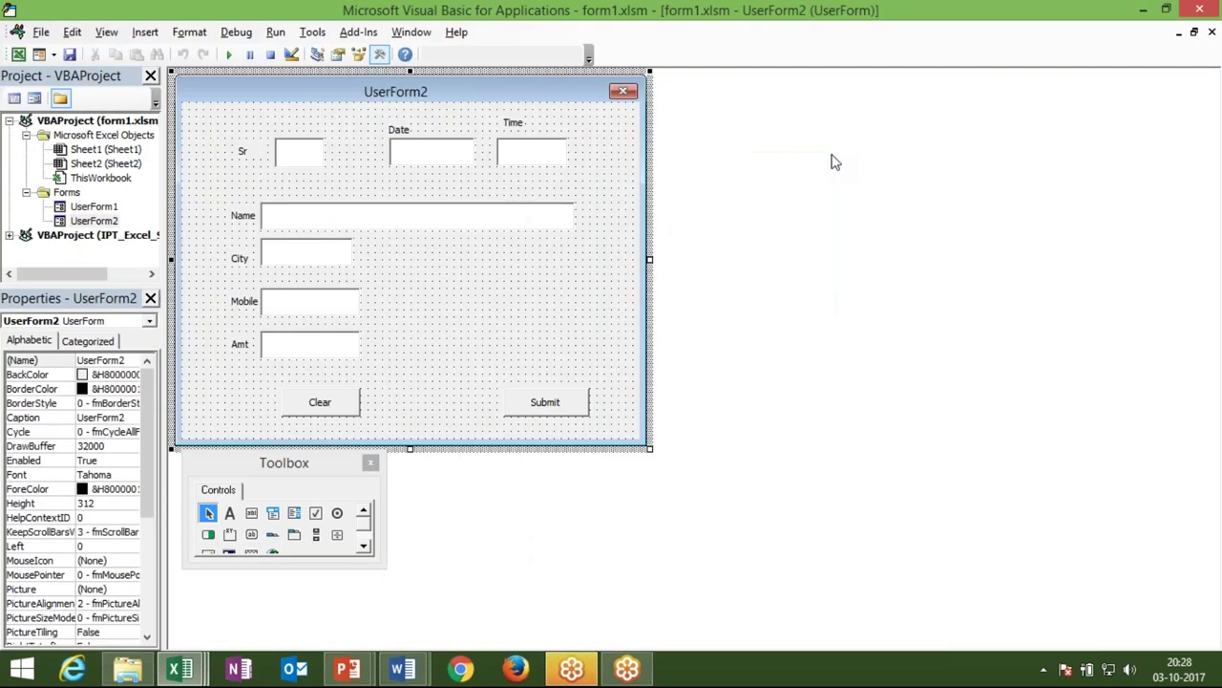
pyautogui.click(535, 403)
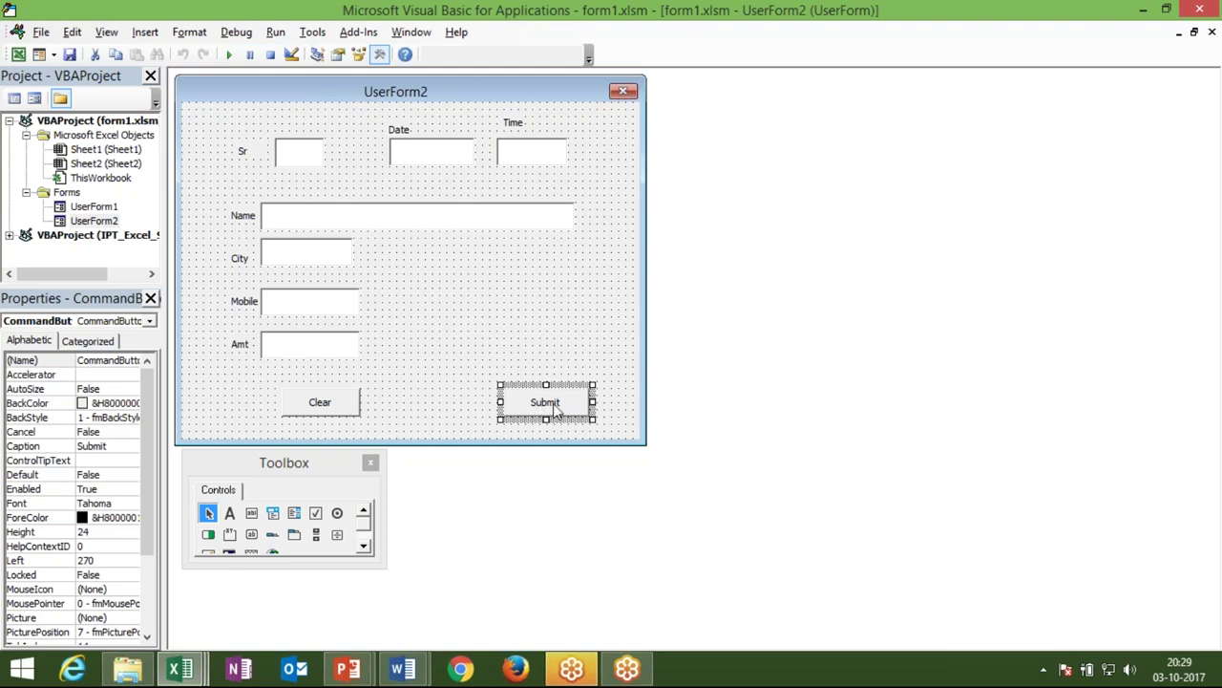
pyautogui.click(557, 409)
pyautogui.press('BackSpace')
pyautogui.press('BackSpace')
pyautogui.press('BackSpace')
pyautogui.press('BackSpace')
pyautogui.press('BackSpace')
pyautogui.write('earch')
pyautogui.click(563, 351)
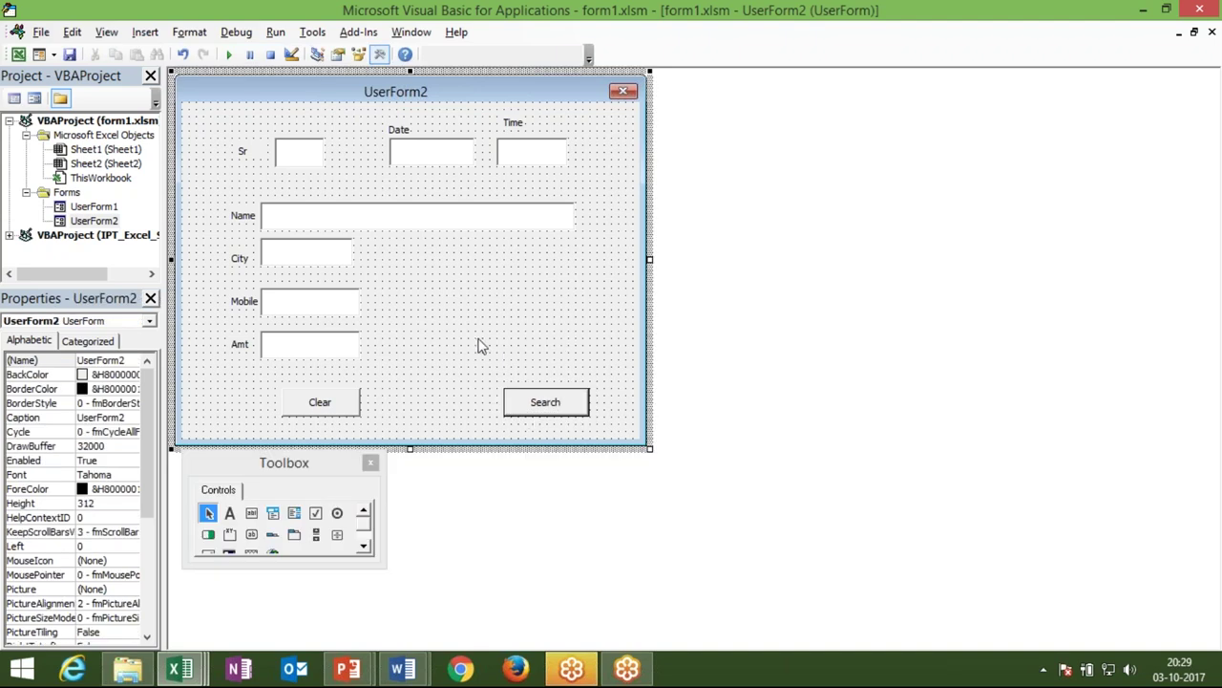
pyautogui.doubleClick(482, 346)
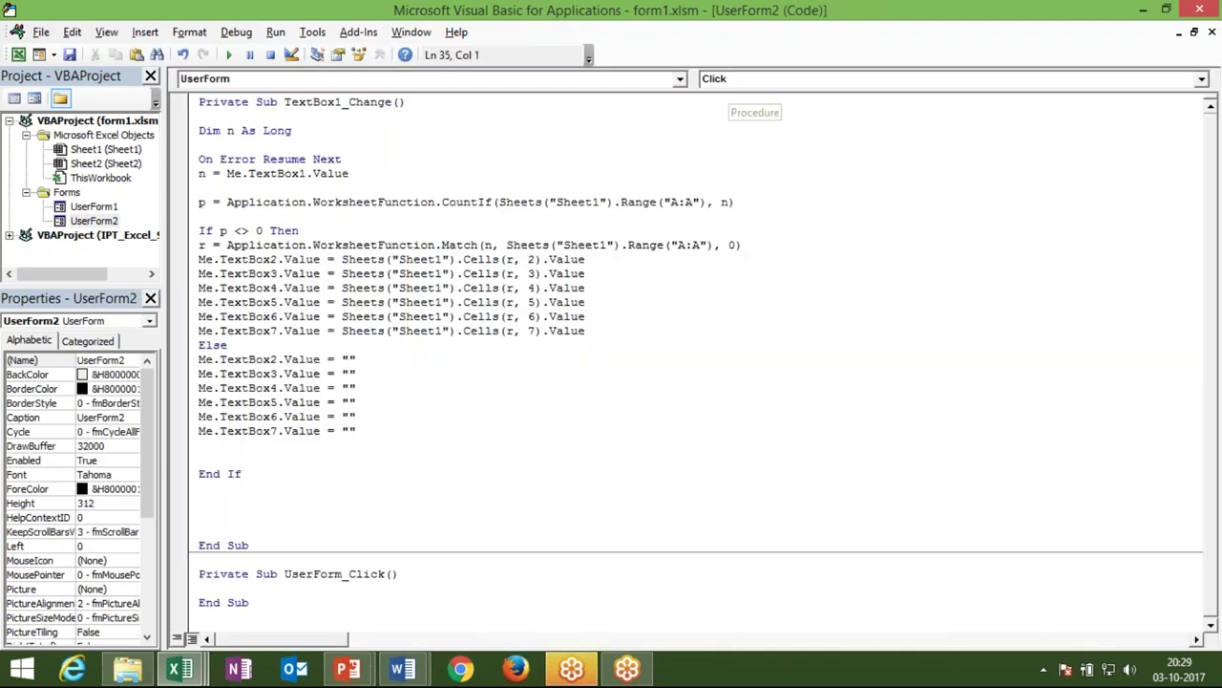
# Create UserForm_Initialize from the event dropdown, drafting then deleting a TextBox1.Enabled test line
pyautogui.click(731, 79)
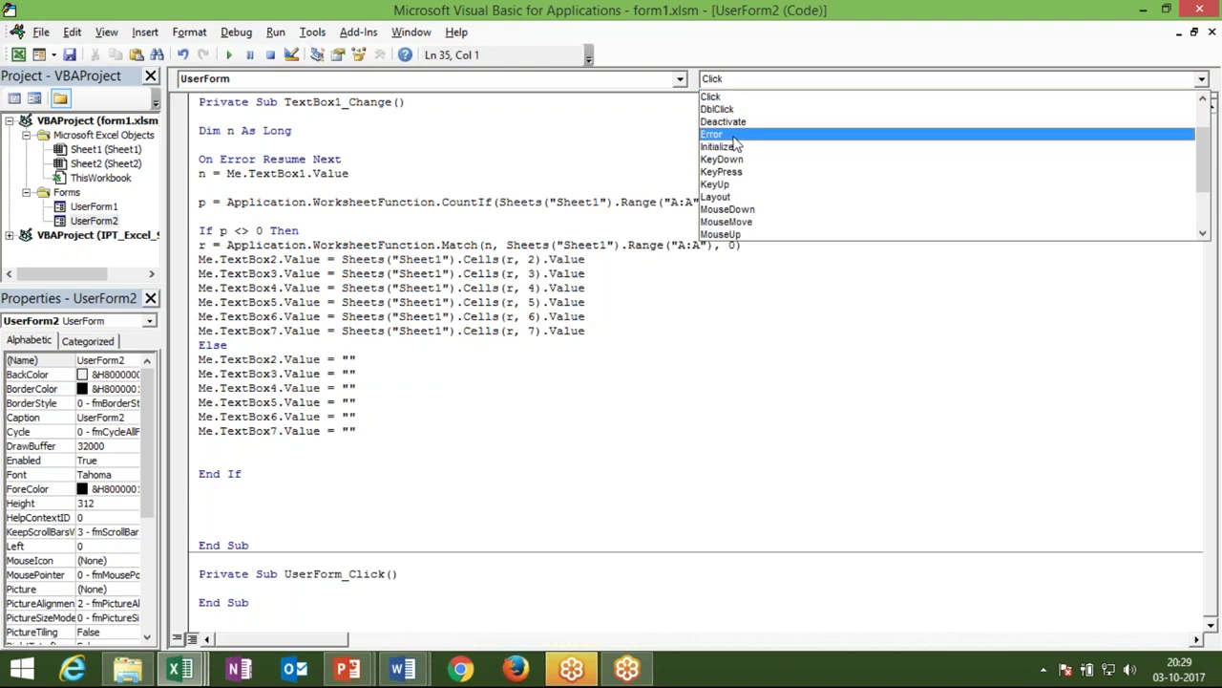
pyautogui.click(736, 148)
pyautogui.write('me.t')
pyautogui.press('Down')
pyautogui.press('Tab')
pyautogui.write('.T')
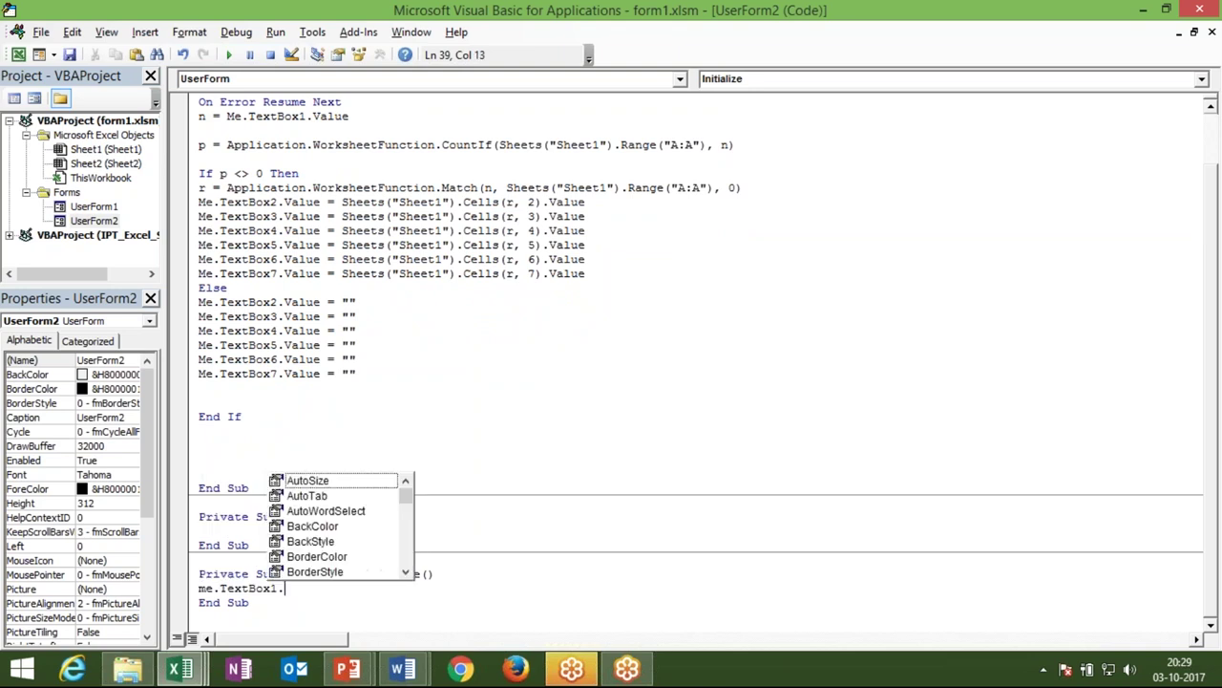
pyautogui.write('e')
pyautogui.press('Tab')
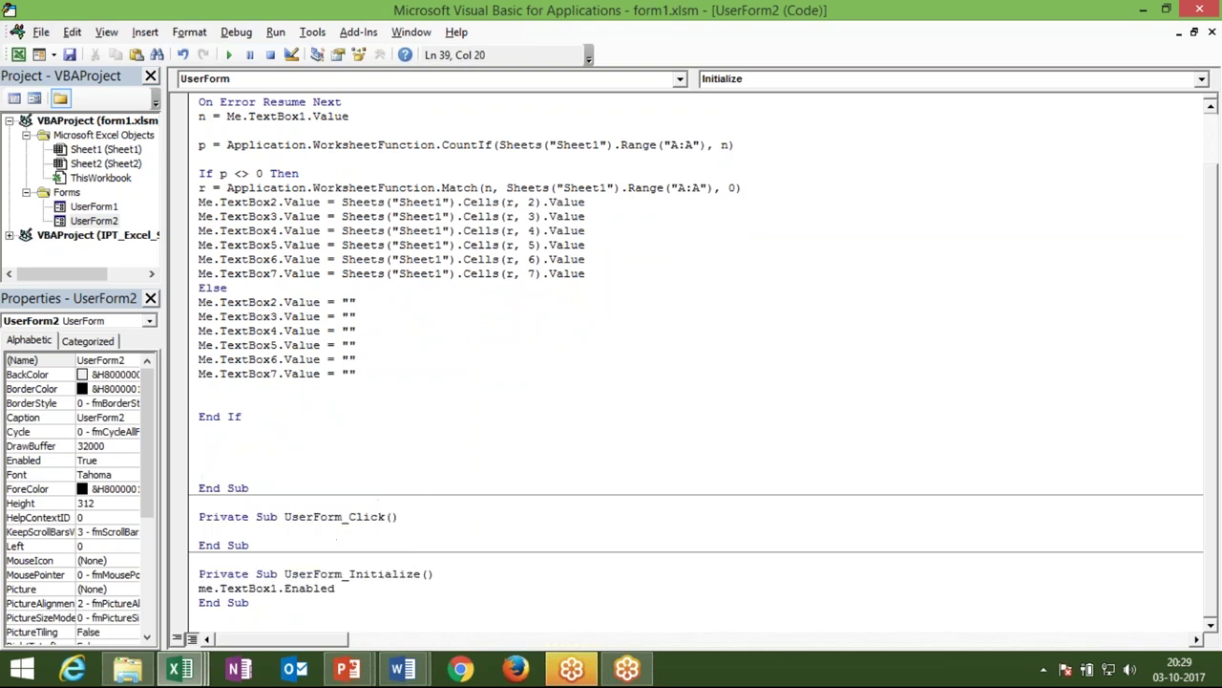
pyautogui.write('=fs')
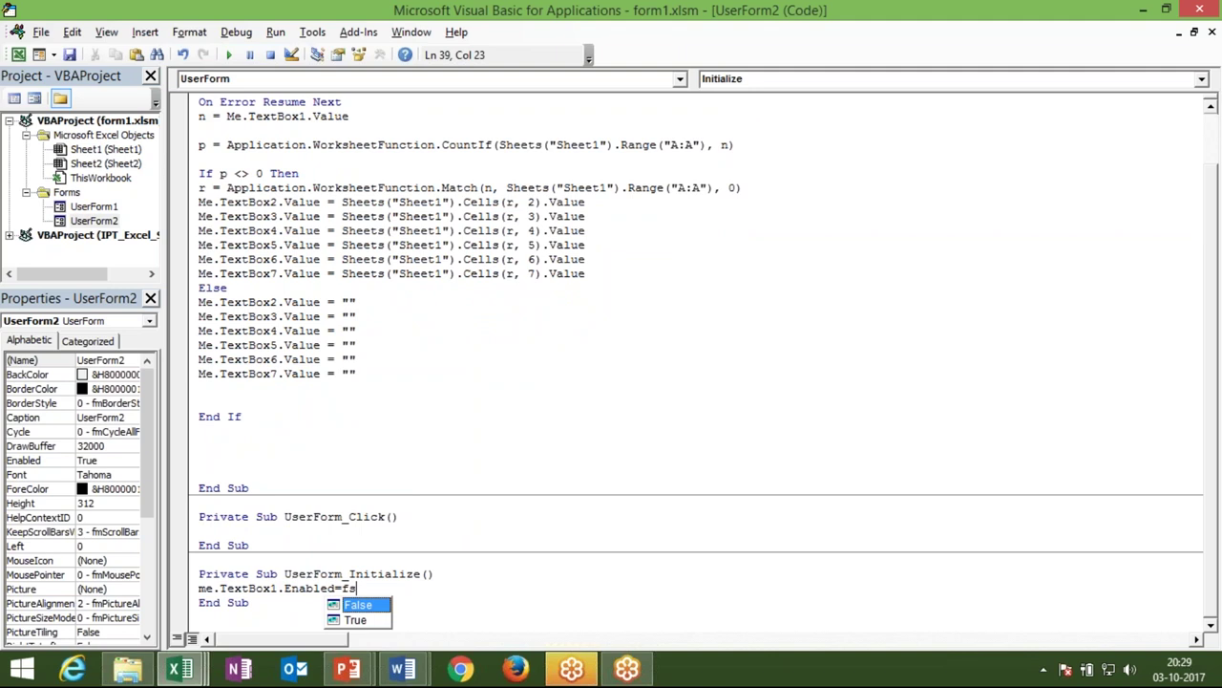
pyautogui.press('BackSpace')
pyautogui.press('BackSpace')
pyautogui.press('BackSpace')
pyautogui.press('BackSpace')
pyautogui.press('BackSpace')
pyautogui.press('BackSpace')
pyautogui.press('BackSpace')
pyautogui.press('BackSpace')
pyautogui.press('BackSpace')
pyautogui.press('Down')
pyautogui.press('Down')
pyautogui.press('Down')
pyautogui.press('Down')
pyautogui.press('Down')
pyautogui.press('Down')
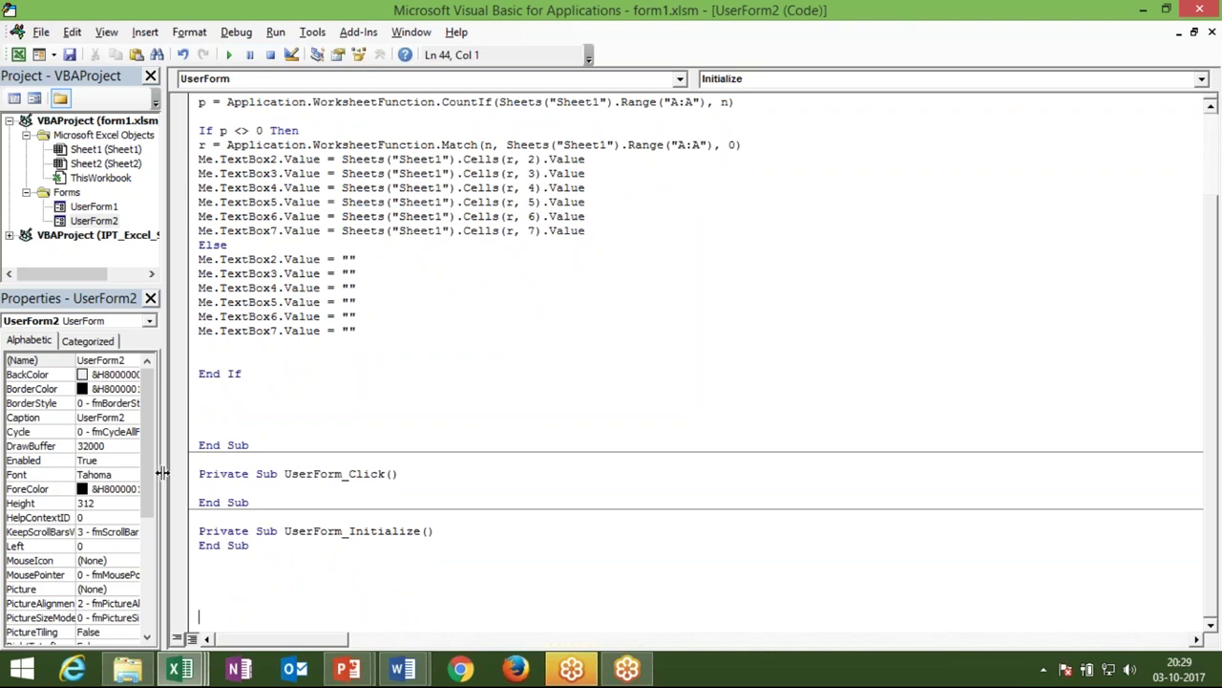
# Declare Function en(o As Boolean) in UserForm2's code
pyautogui.write('function ')
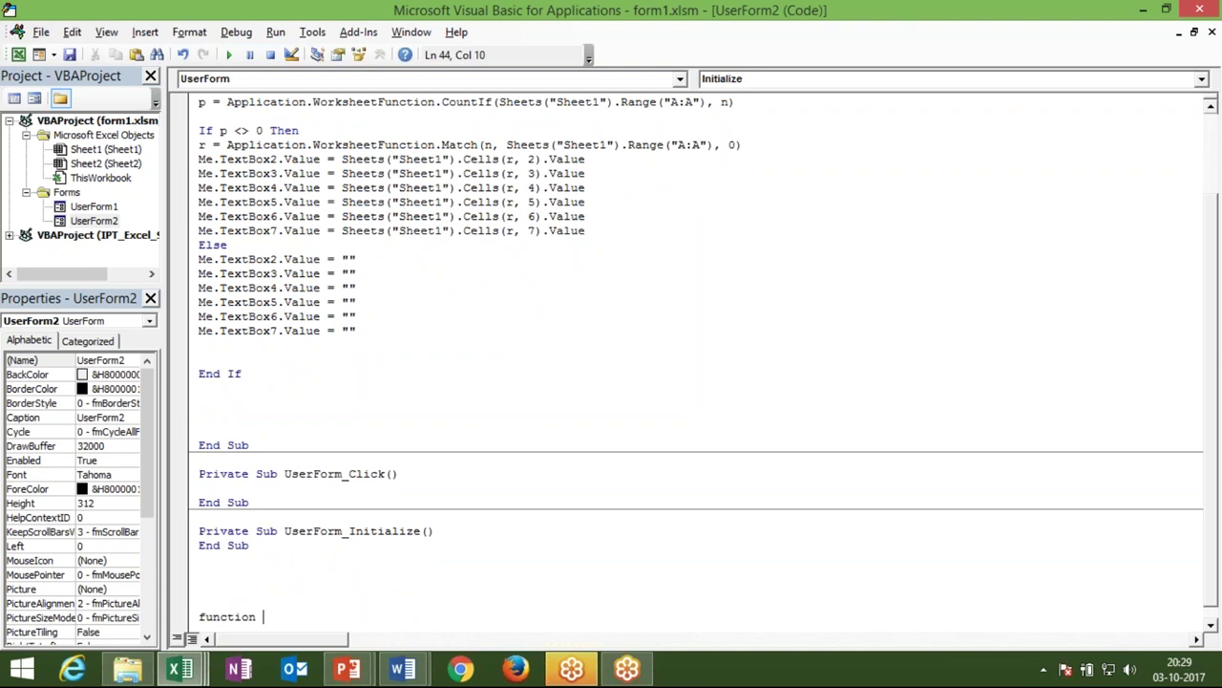
pyautogui.write('en(n as bo')
pyautogui.press('BackSpace')
pyautogui.press('BackSpace')
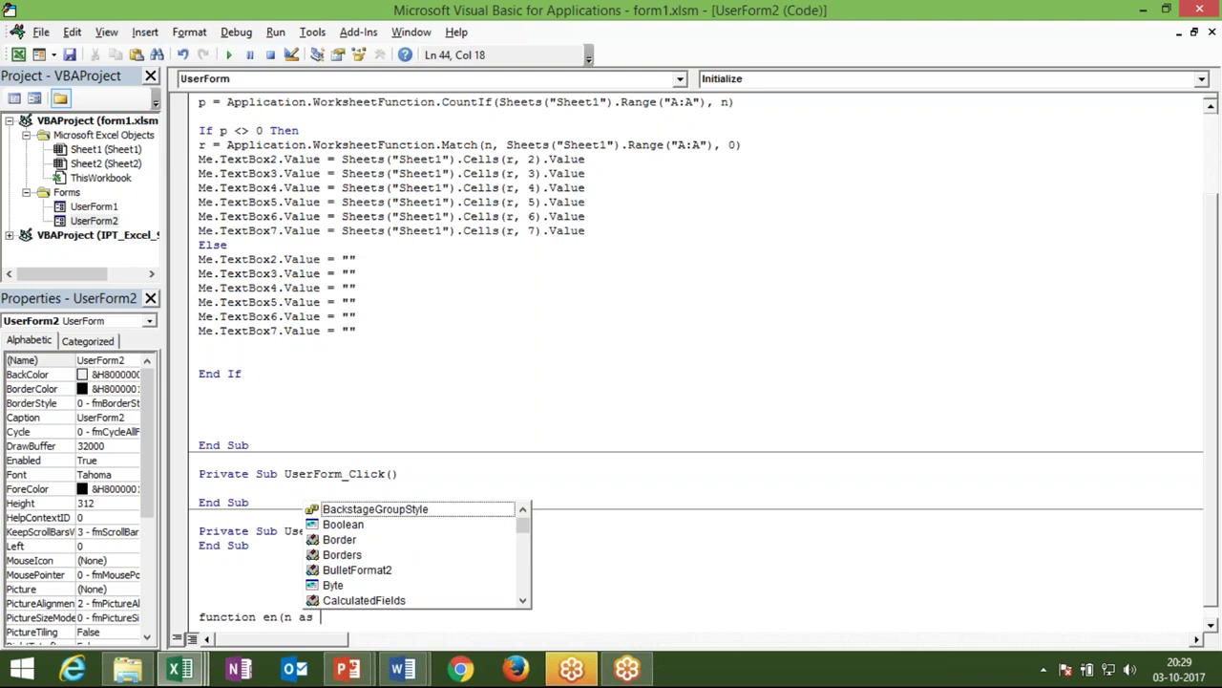
pyautogui.press('BackSpace')
pyautogui.press('BackSpace')
pyautogui.press('BackSpace')
pyautogui.press('BackSpace')
pyautogui.press('BackSpace')
pyautogui.press('BackSpace')
pyautogui.write('o as bo')
pyautogui.press('Tab')
pyautogui.write(')')
pyautogui.press('Return')
pyautogui.press('Return')
pyautogui.press('Down')
pyautogui.press('Down')
pyautogui.press('Up')
pyautogui.press('Up')
pyautogui.press('Return')
pyautogui.press('Up')
# Write Me.TextBox1.Enabled = o inside the en function
pyautogui.write('me.')
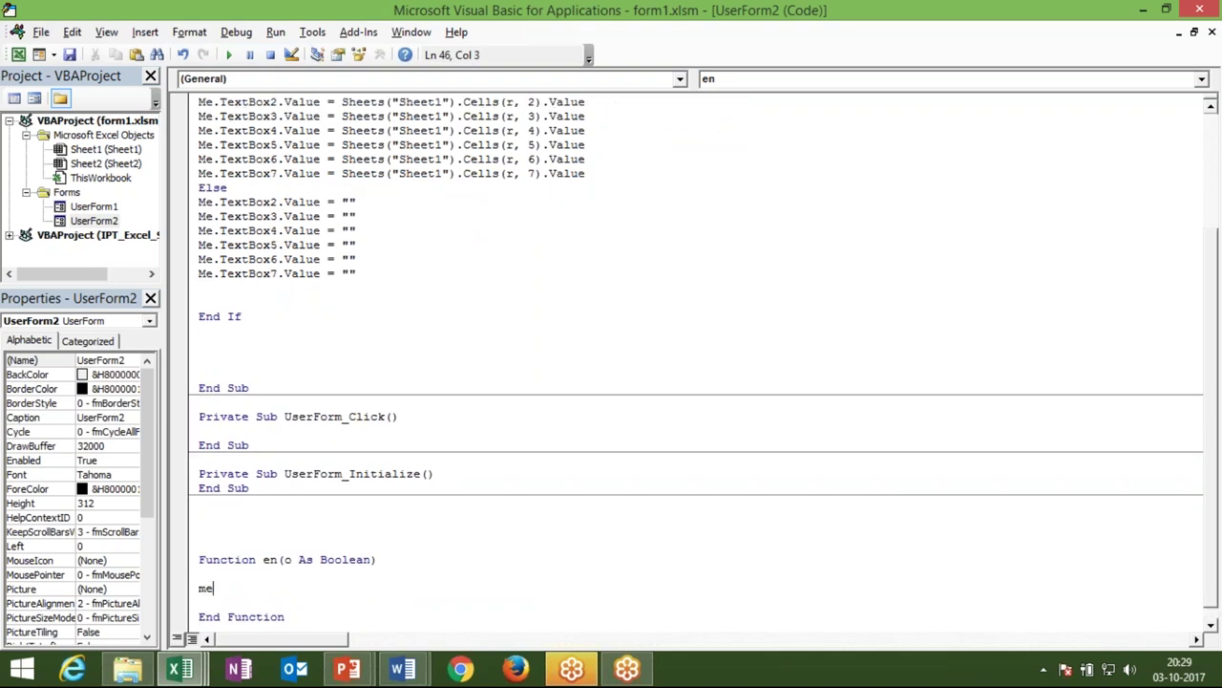
pyautogui.write('te')
pyautogui.press('Tab')
pyautogui.write('.e')
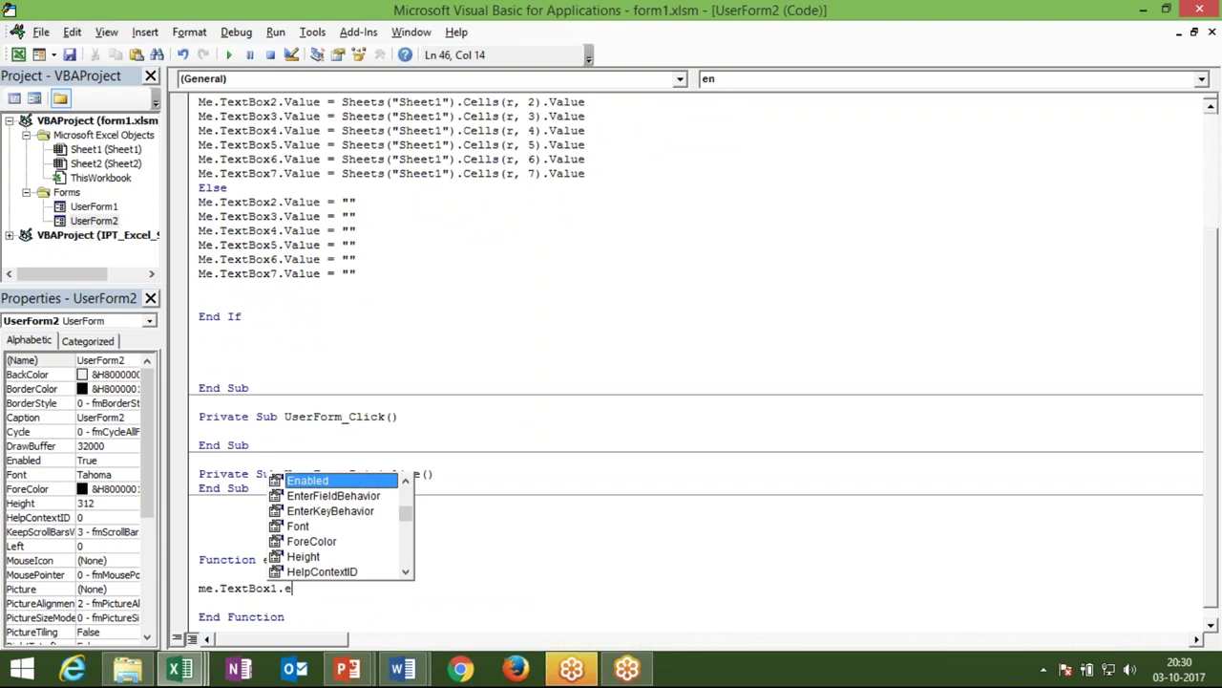
pyautogui.press('Tab')
pyautogui.write('= o')
pyautogui.press('Return')
# Duplicate the TextBox1 Enabled line into several more copies
pyautogui.press('Down')
pyautogui.press('Down')
pyautogui.press('Up')
pyautogui.hotkey('shift', 'Up')
pyautogui.hotkey('ctrl', 'c')
pyautogui.hotkey('ctrl', 'v')
pyautogui.hotkey('ctrl', 'v')
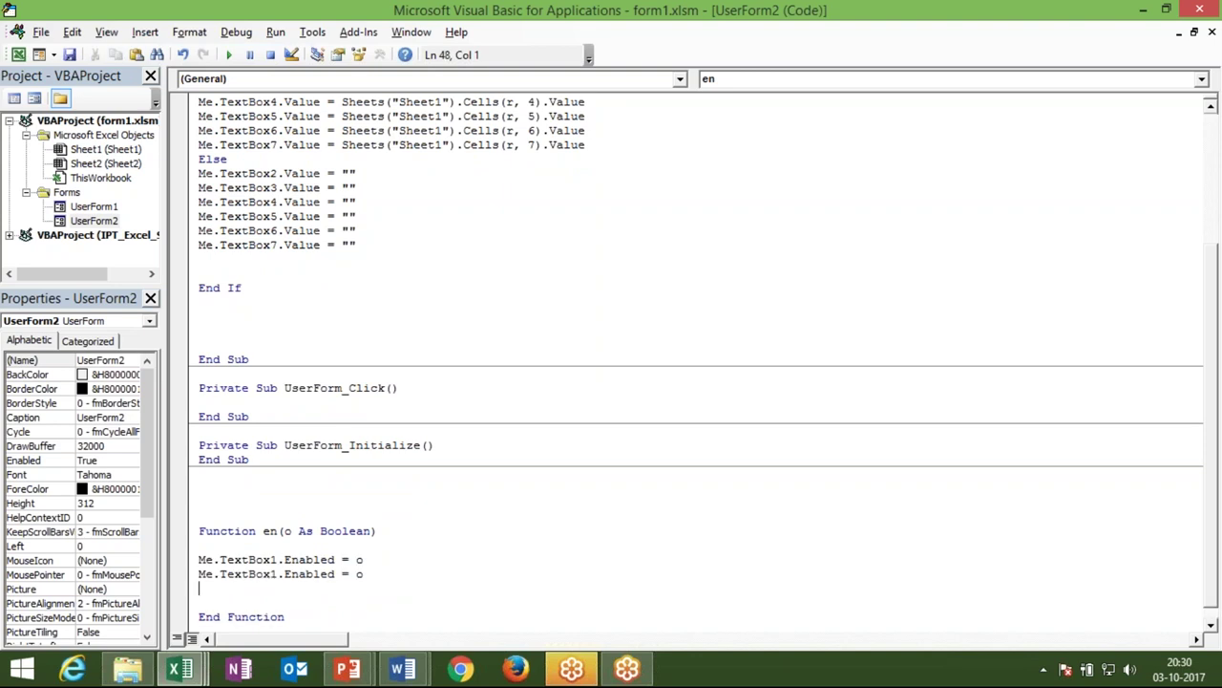
pyautogui.hotkey('ctrl', 'v')
pyautogui.hotkey('ctrl', 'v')
pyautogui.hotkey('ctrl', 'v')
pyautogui.press('Up')
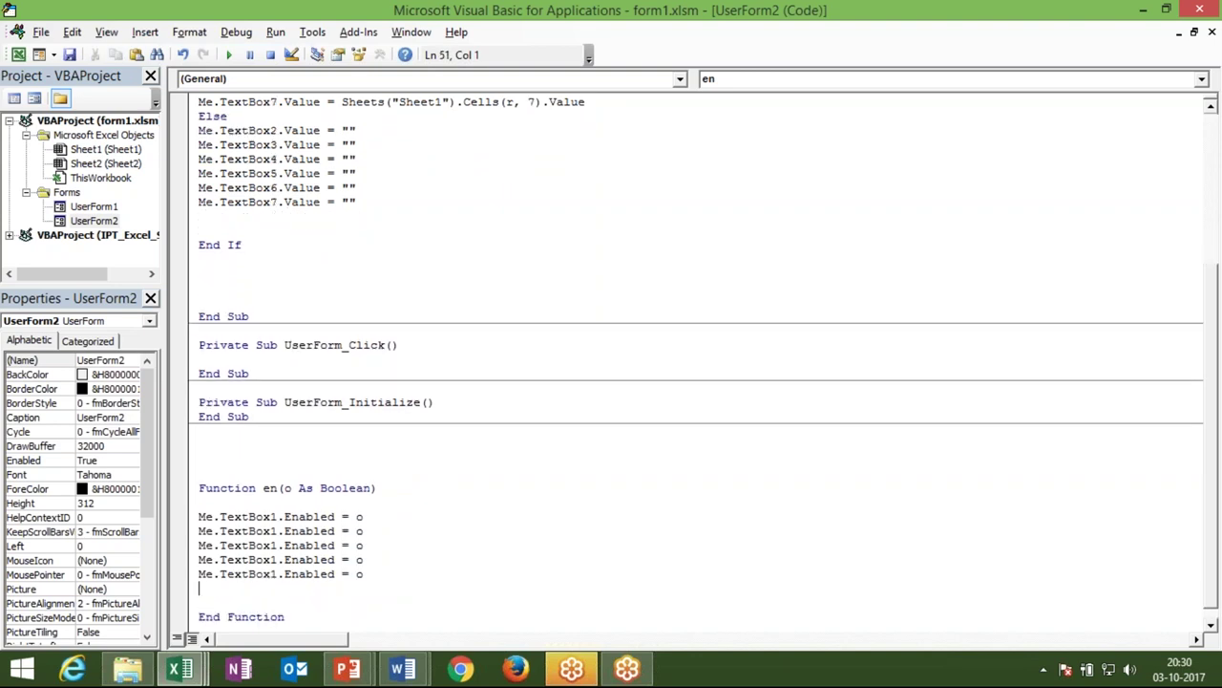
pyautogui.hotkey('ctrl', 'v')
pyautogui.hotkey('ctrl', 'v')
# Renumber the duplicated lines to TextBox2 through TextBox7
pyautogui.click(278, 531)
pyautogui.press('BackSpace')
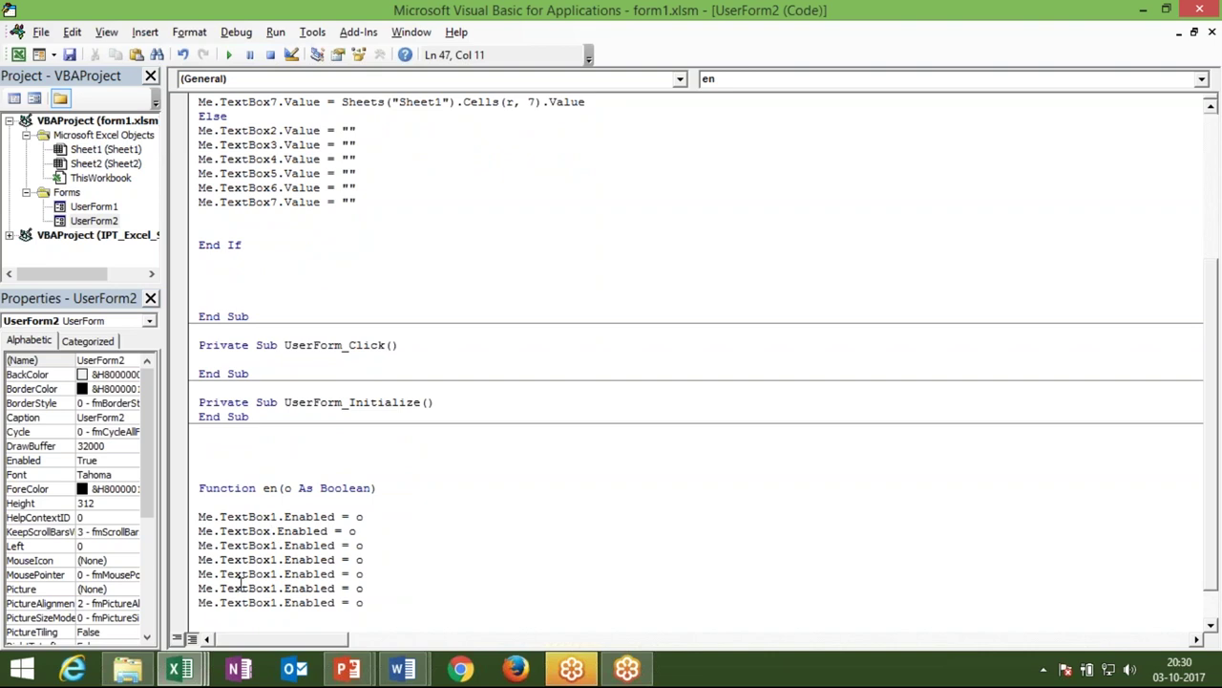
pyautogui.write('2')
pyautogui.press('Down')
pyautogui.press('BackSpace')
pyautogui.write('3')
pyautogui.press('BackSpace')
pyautogui.write('4')
pyautogui.press('Down')
pyautogui.press('BackSpace')
pyautogui.write('5')
pyautogui.press('Down')
pyautogui.press('BackSpace')
pyautogui.write('6')
pyautogui.press('BackSpace')
pyautogui.write('7')
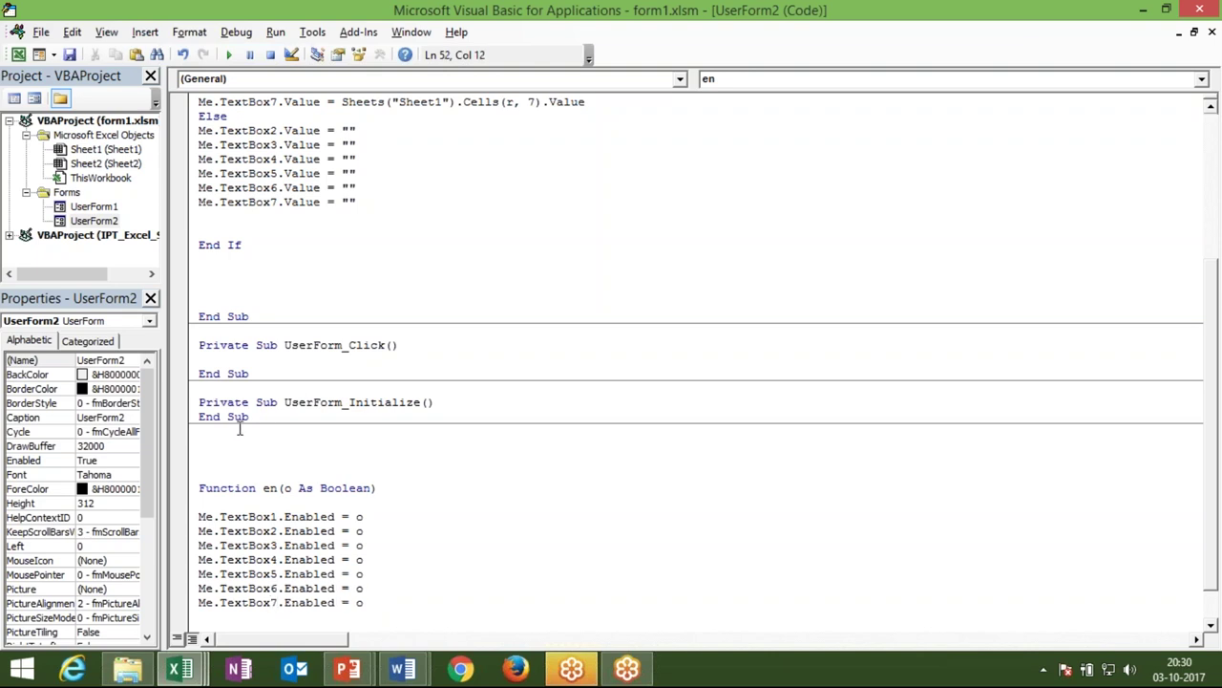
# Insert a new line at the start of the UserForm_Initialize procedure
pyautogui.click(202, 418)
pyautogui.press('Left')
pyautogui.press('Return')
# Make UserForm_Initialize call k = en(False)
pyautogui.press('Up')
pyautogui.write('me.')
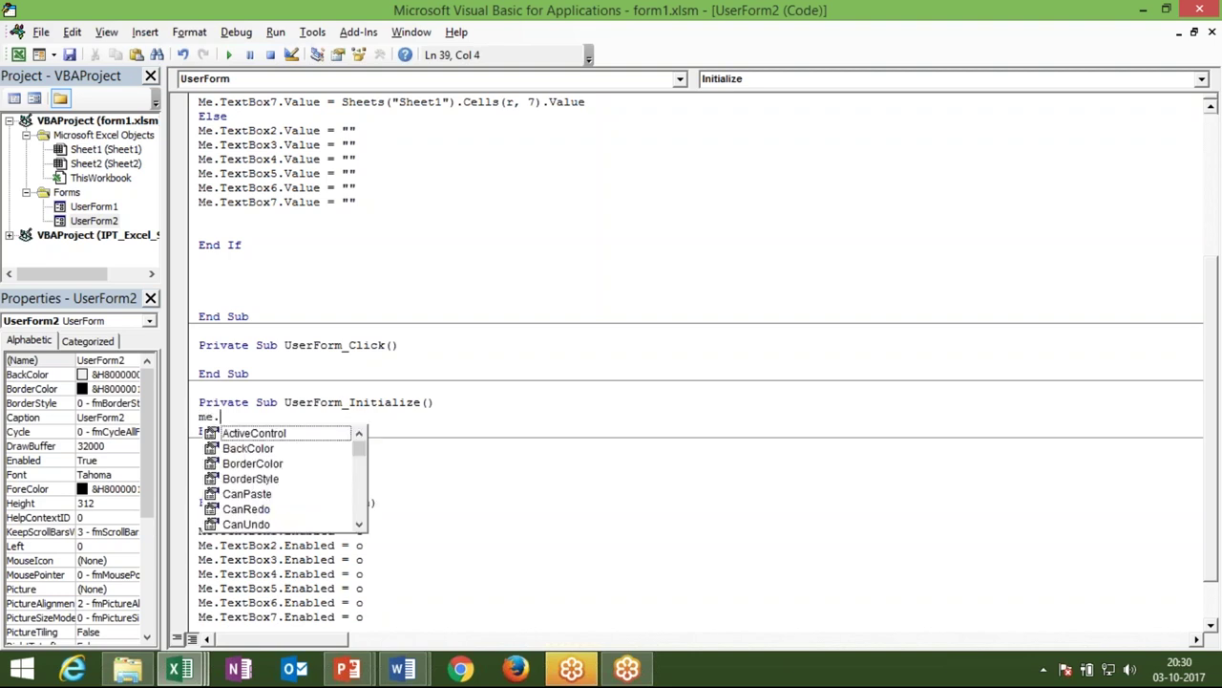
pyautogui.press('BackSpace')
pyautogui.press('BackSpace')
pyautogui.press('BackSpace')
pyautogui.write('me')
pyautogui.press('BackSpace')
pyautogui.press('BackSpace')
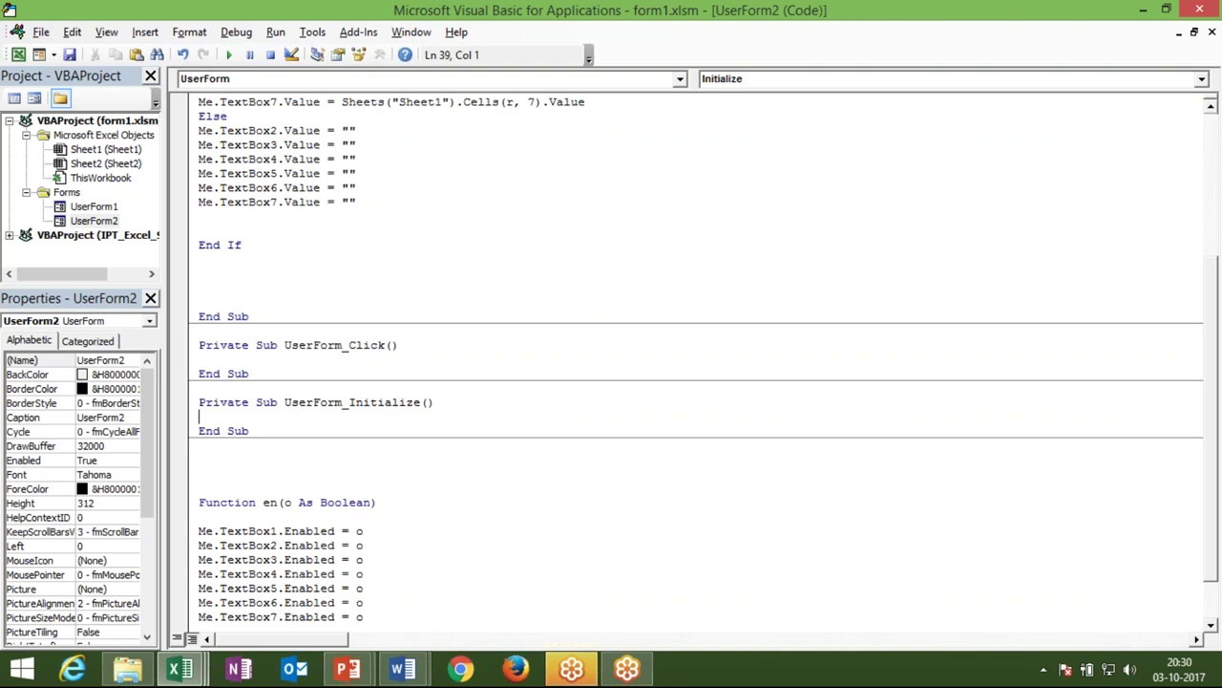
pyautogui.write('k=en(')
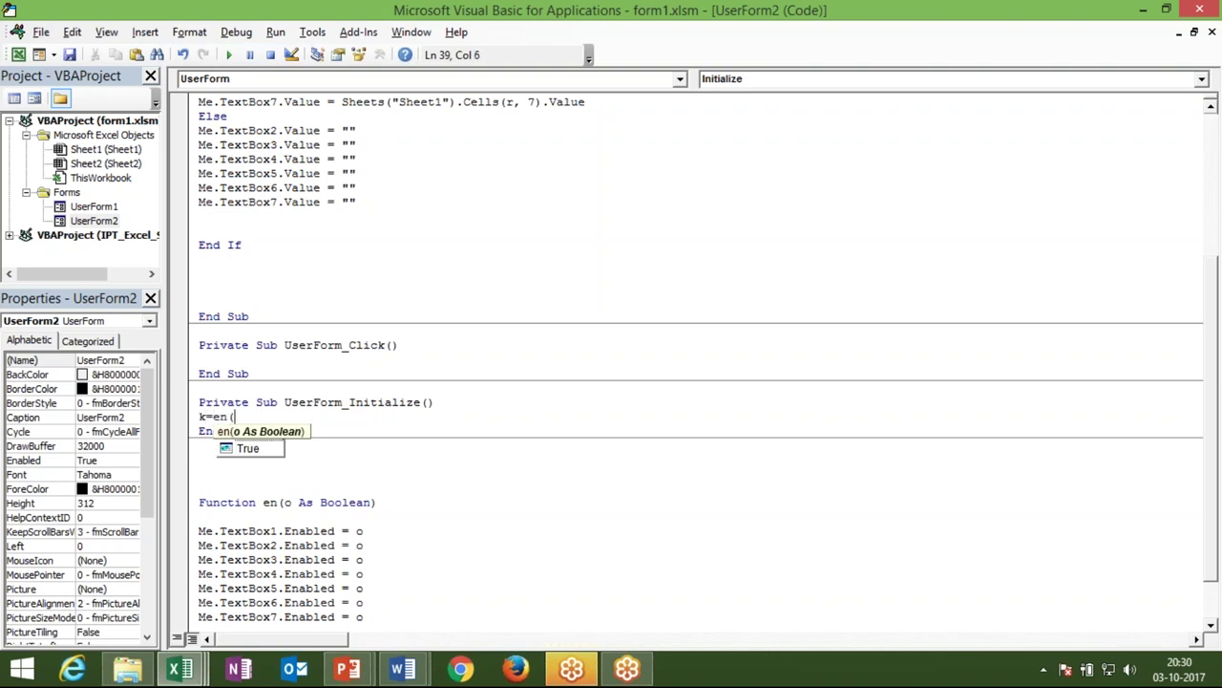
pyautogui.write('o')
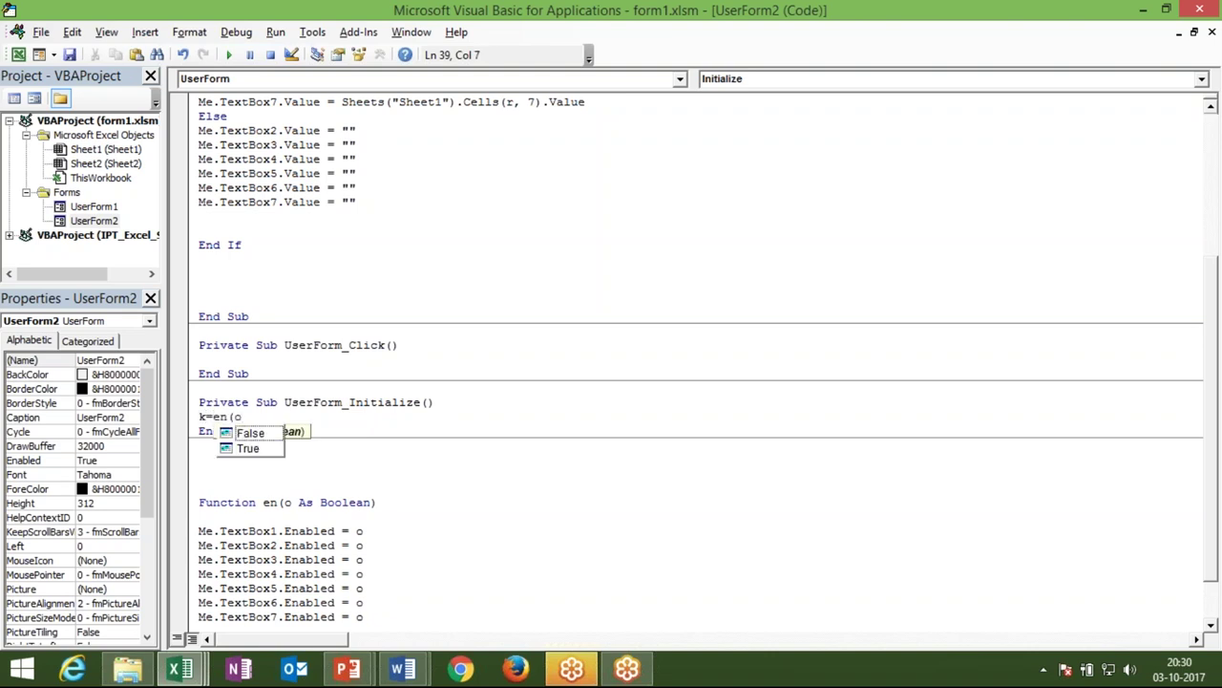
pyautogui.press('BackSpace')
pyautogui.press('Down')
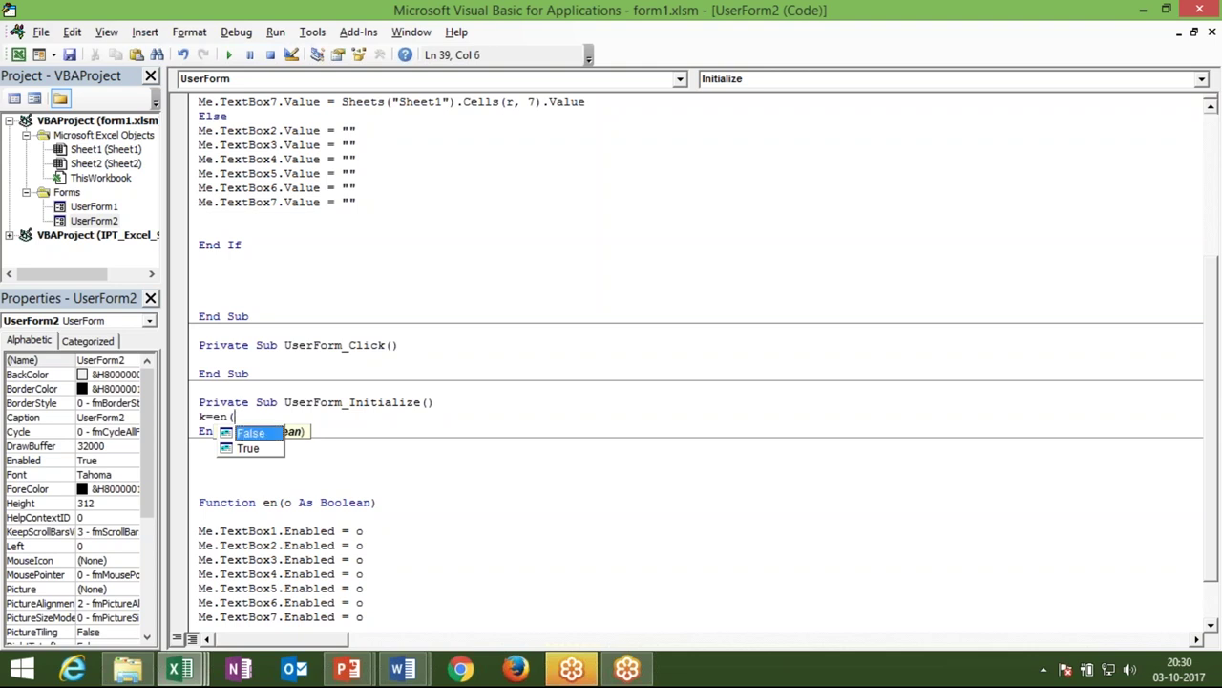
pyautogui.press('Down')
pyautogui.press('Up')
pyautogui.press('Tab')
pyautogui.write(')')
pyautogui.click(256, 502)
# Run UserForm2, try Search on the empty form, then close it
pyautogui.click(229, 54)
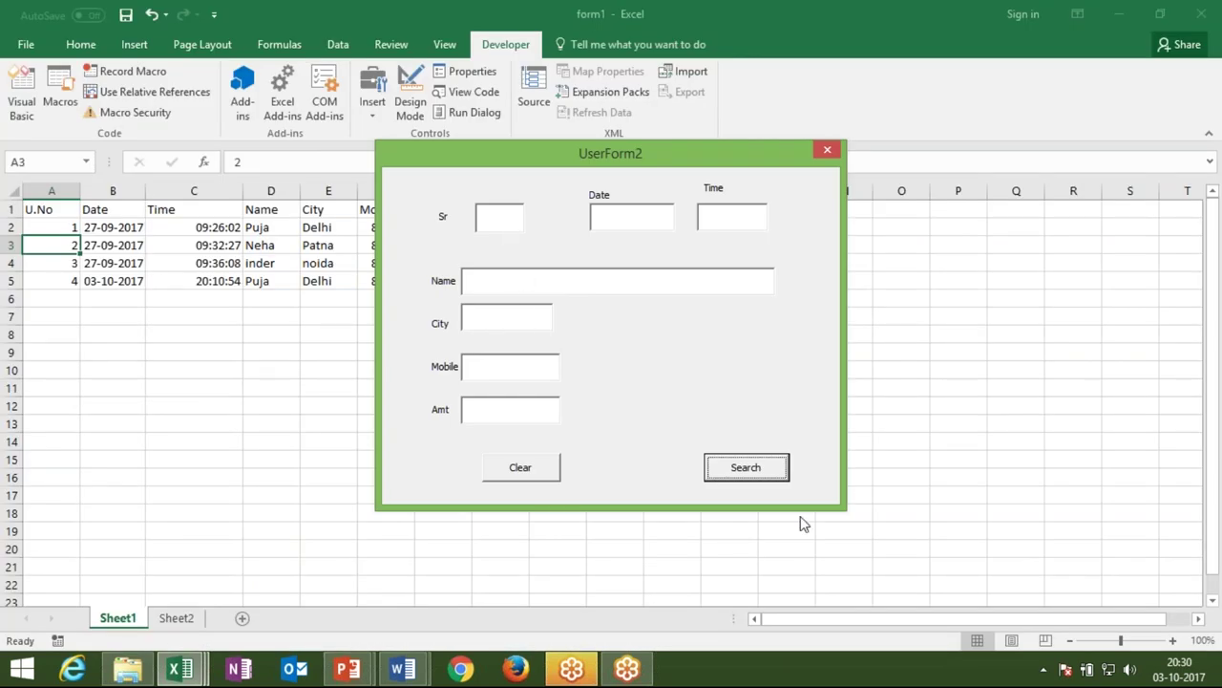
pyautogui.click(762, 467)
pyautogui.click(827, 149)
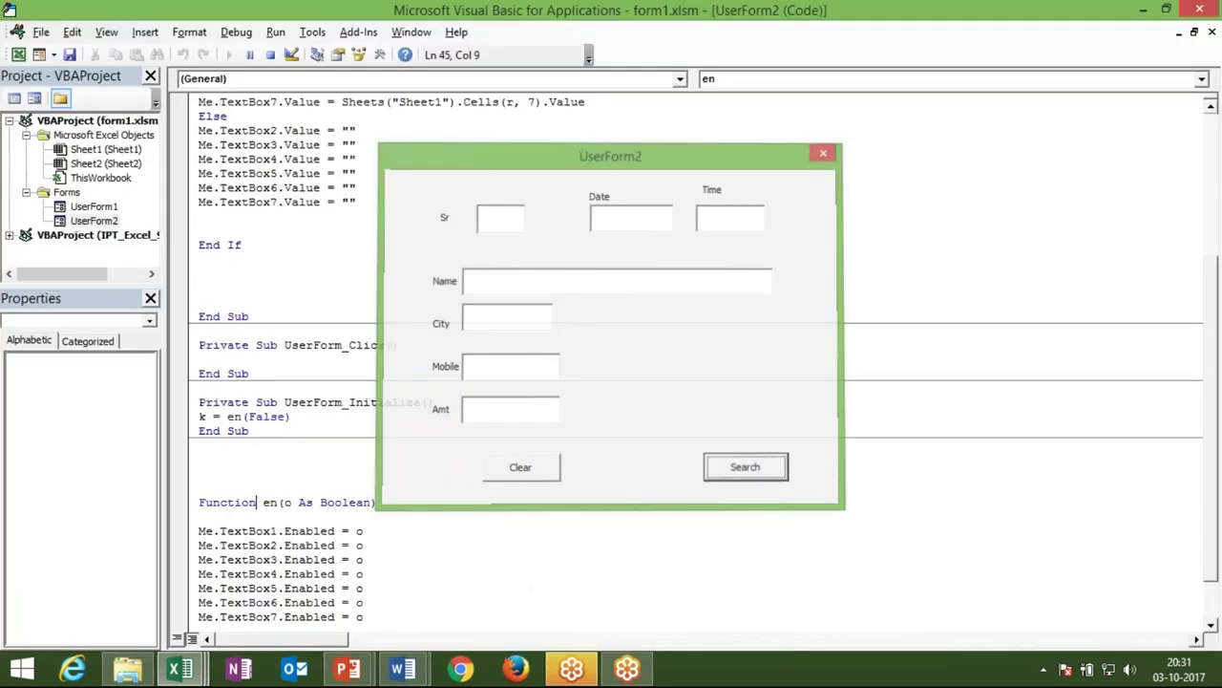
# In CommandButton1_Click, start an If block testing Me.CommandButton1.Caption = "Search"
pyautogui.doubleClick(533, 411)
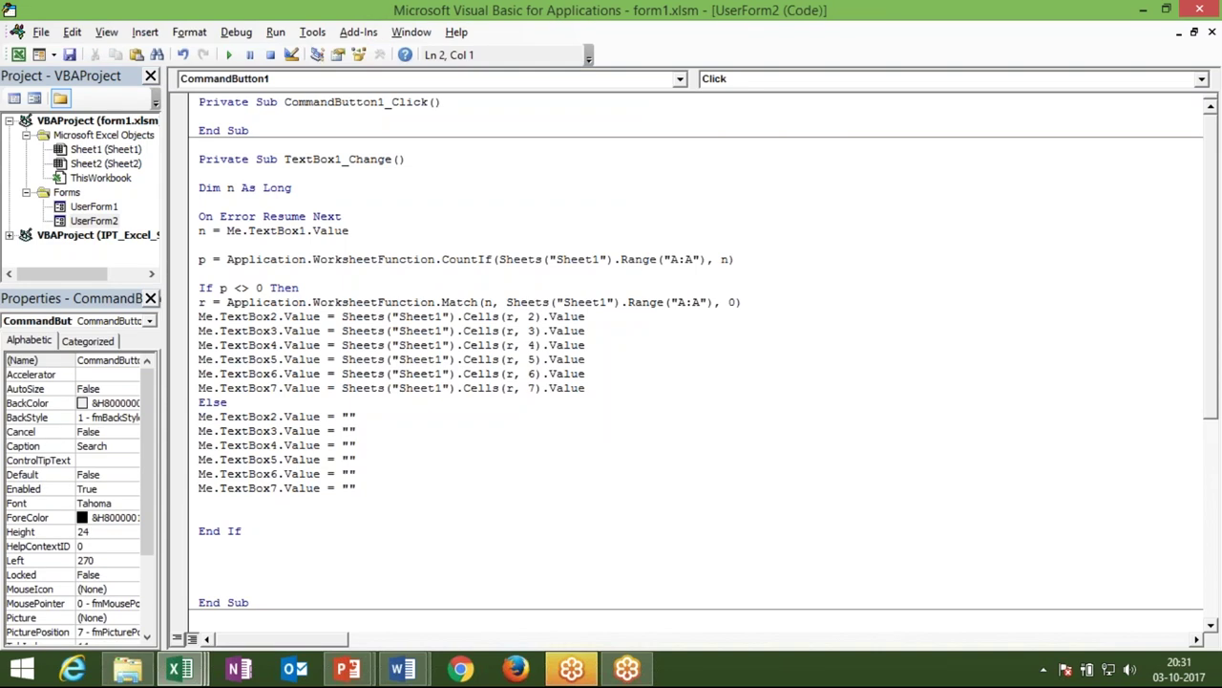
pyautogui.press('Return')
pyautogui.press('Return')
pyautogui.click(529, 416)
pyautogui.write('if')
pyautogui.hotkey('ctrl', 'z')
pyautogui.click(219, 133)
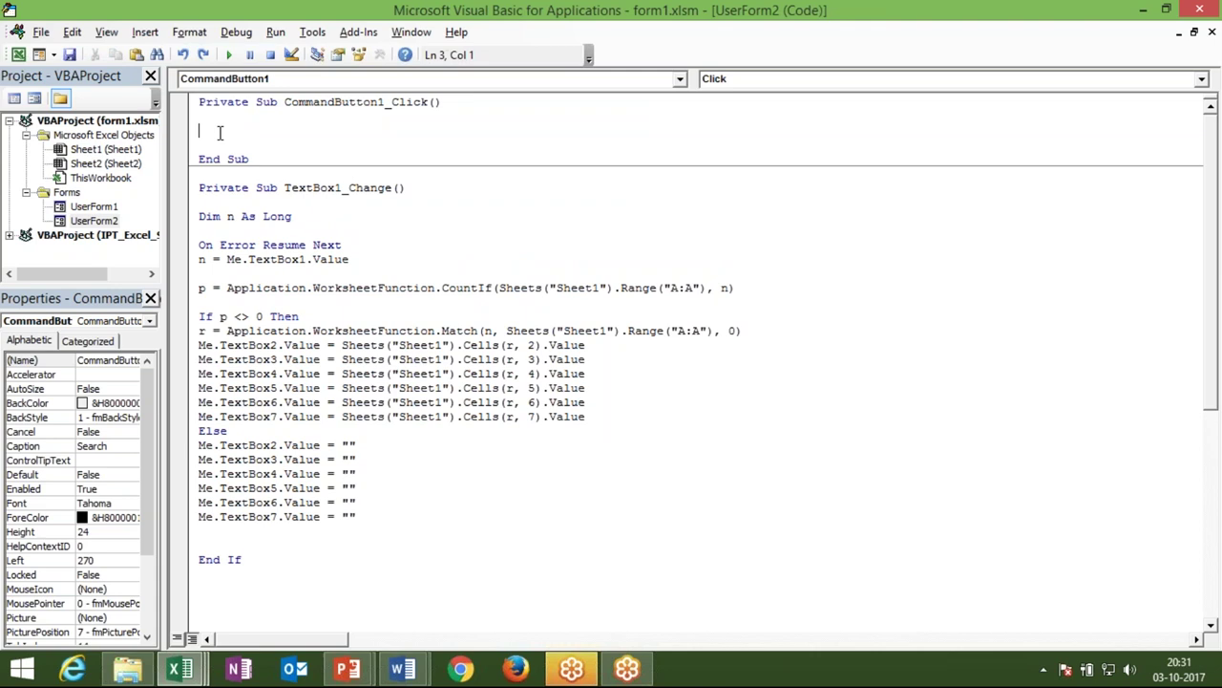
pyautogui.write('if me.c')
pyautogui.press('Down')
pyautogui.press('Down')
pyautogui.press('Down')
pyautogui.press('Down')
pyautogui.press('Tab')
pyautogui.write('.c')
pyautogui.press('Down')
pyautogui.press('Tab')
pyautogui.write('="Sear')
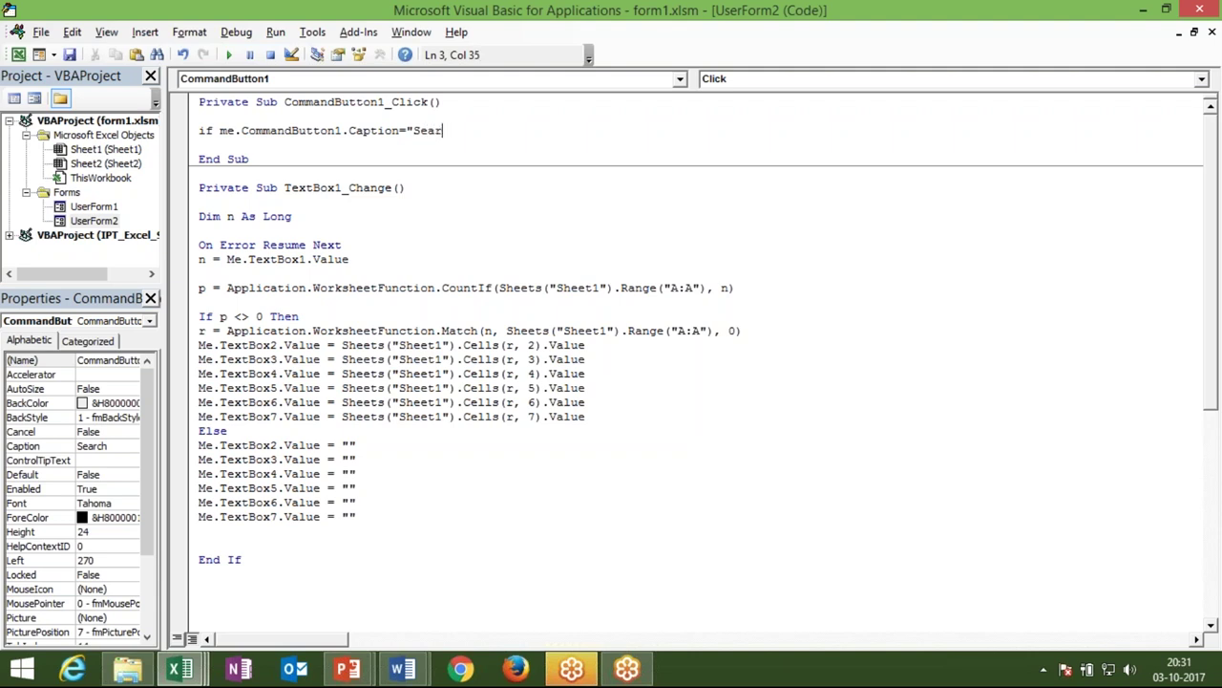
pyautogui.write('ch"then')
pyautogui.press('Return')
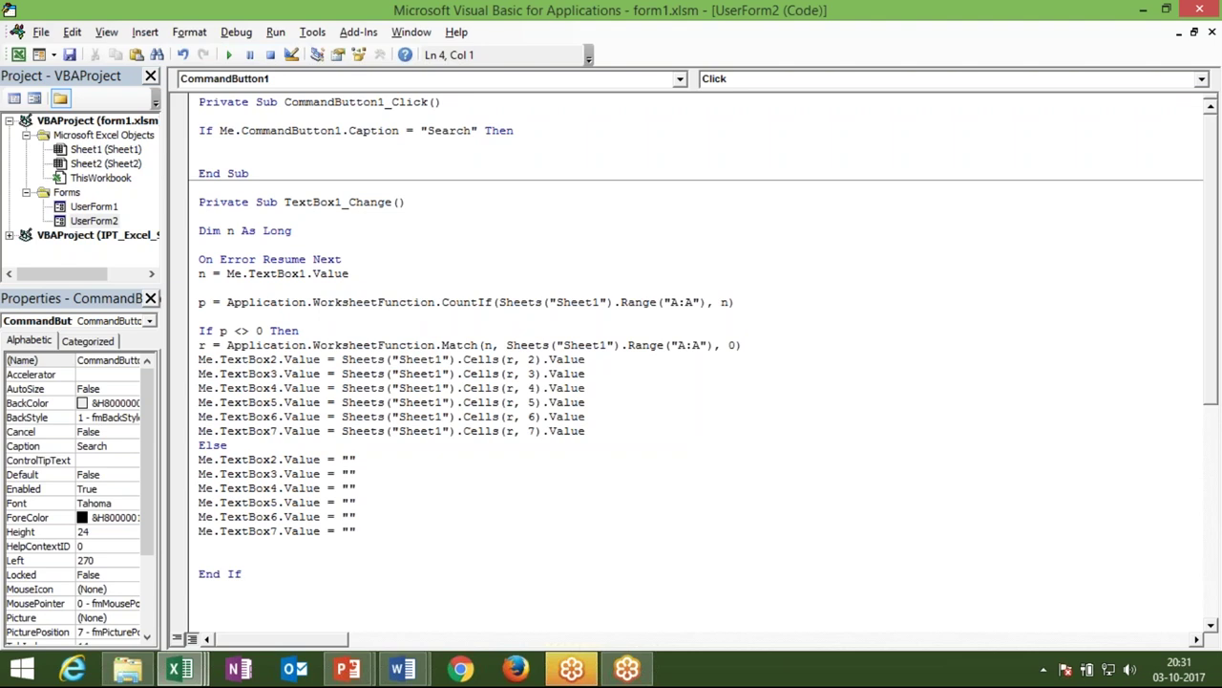
# Inside the If block, call l = en(True) and close it with End If
pyautogui.write('1=en')
pyautogui.write('(')
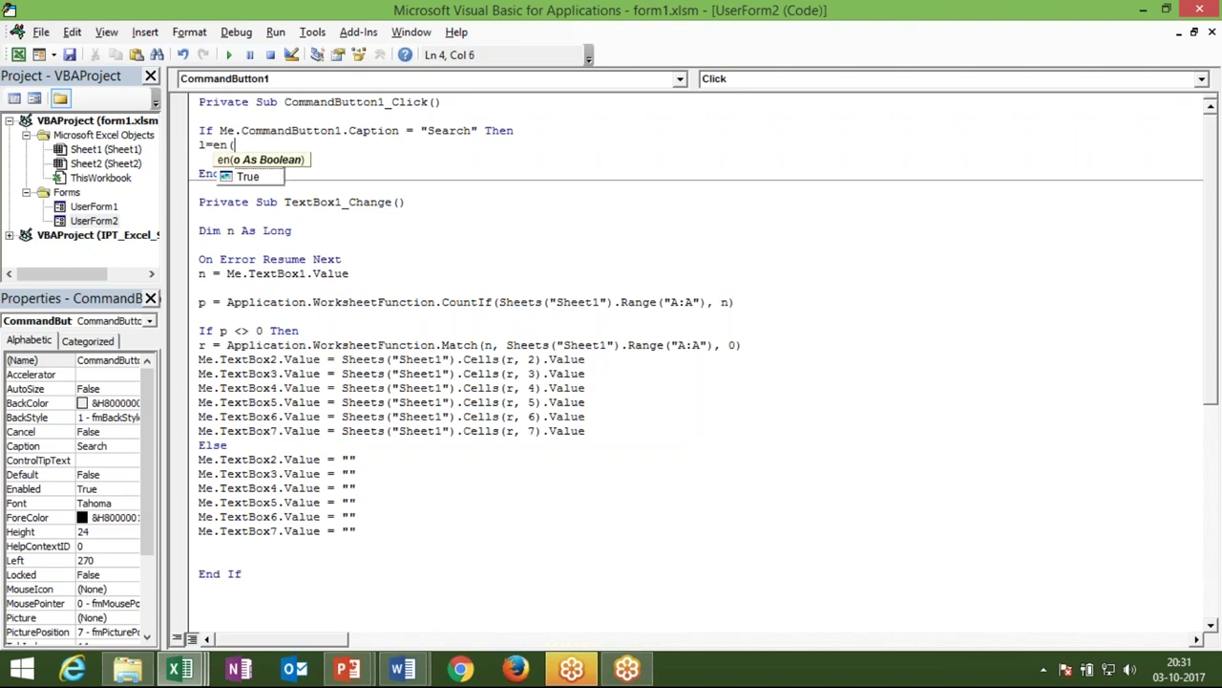
pyautogui.write('true')
pyautogui.press('Tab')
pyautogui.write(')')
pyautogui.press('Return')
pyautogui.write('end if')
pyautogui.press('Return')
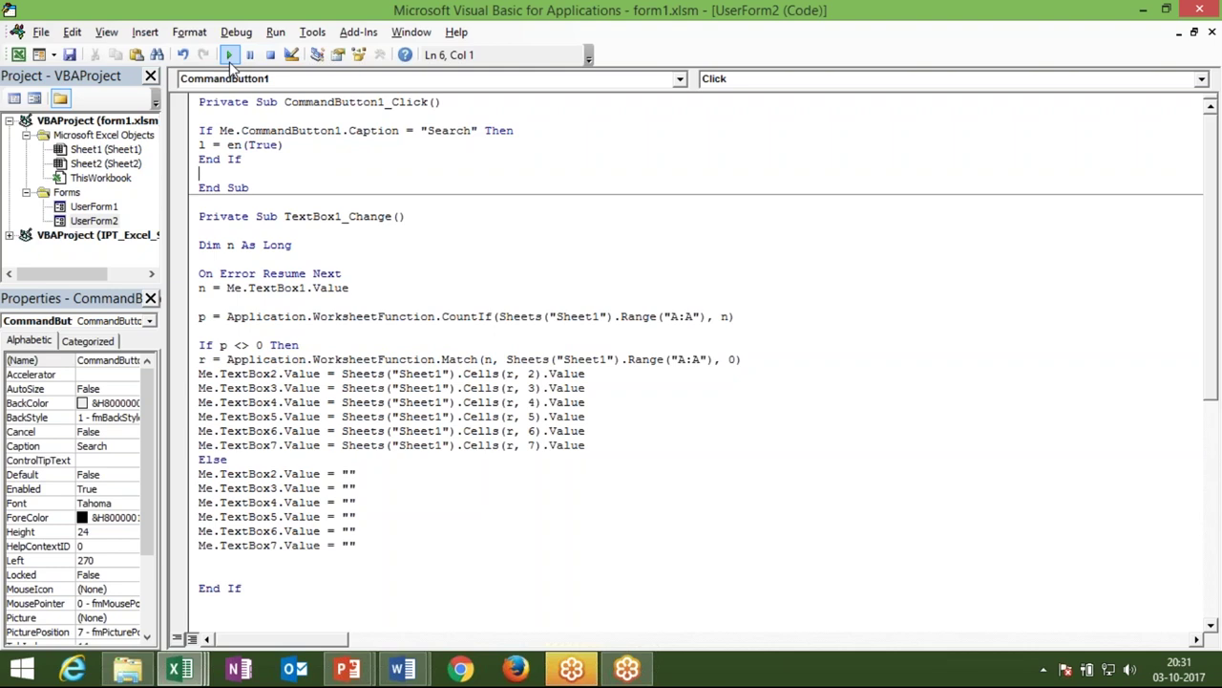
# Run UserForm2, press Search, and enter 1 in Sr to load record 1
pyautogui.click(229, 55)
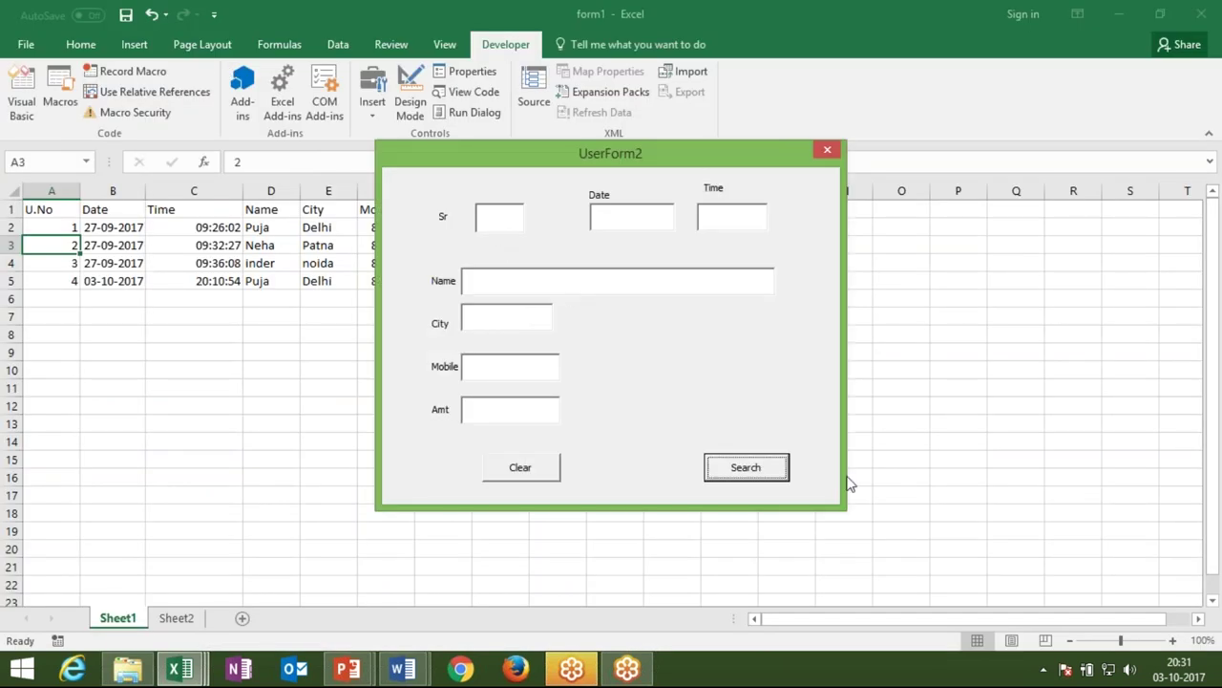
pyautogui.click(775, 475)
pyautogui.click(505, 210)
pyautogui.click(495, 214)
pyautogui.write('1')
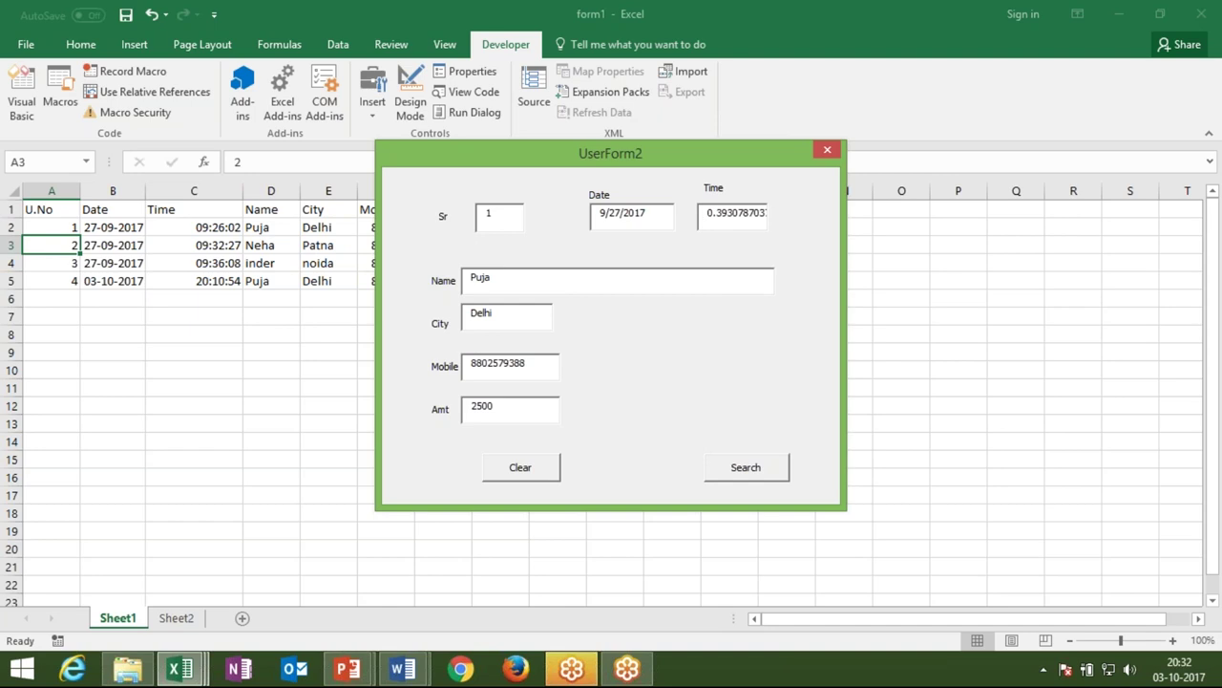
pyautogui.click(727, 478)
# Close the running form and reopen the Search button's click code at the If block
pyautogui.click(827, 150)
pyautogui.click(546, 410)
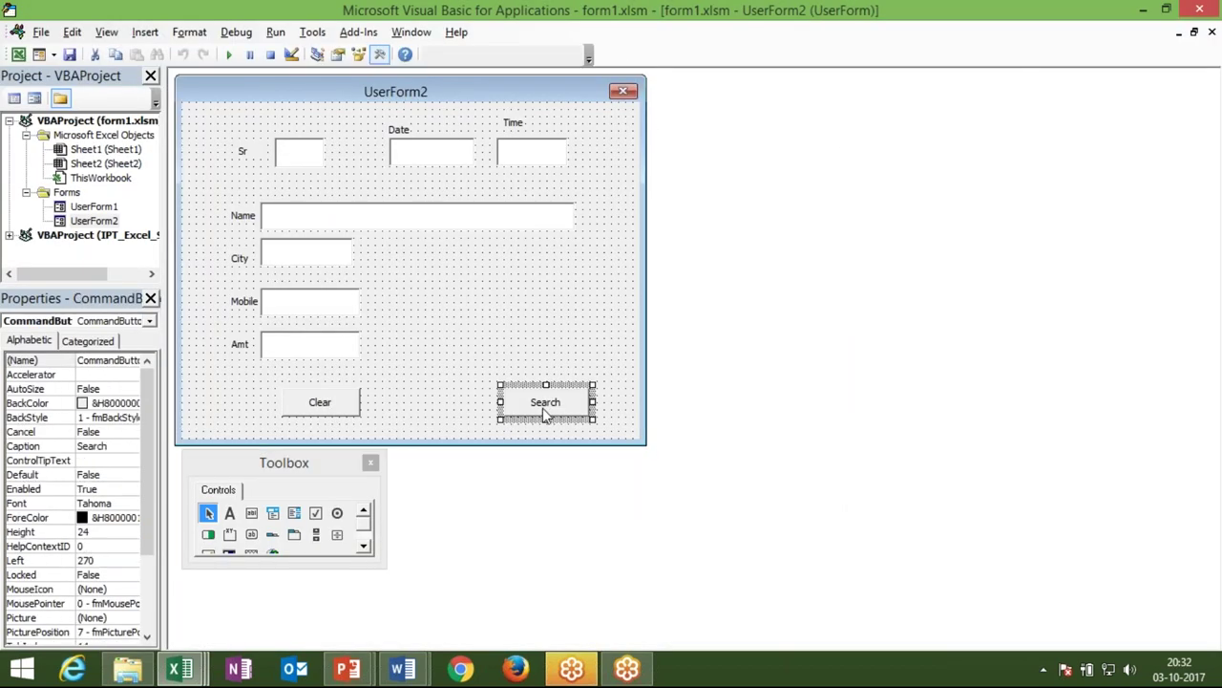
pyautogui.doubleClick(546, 406)
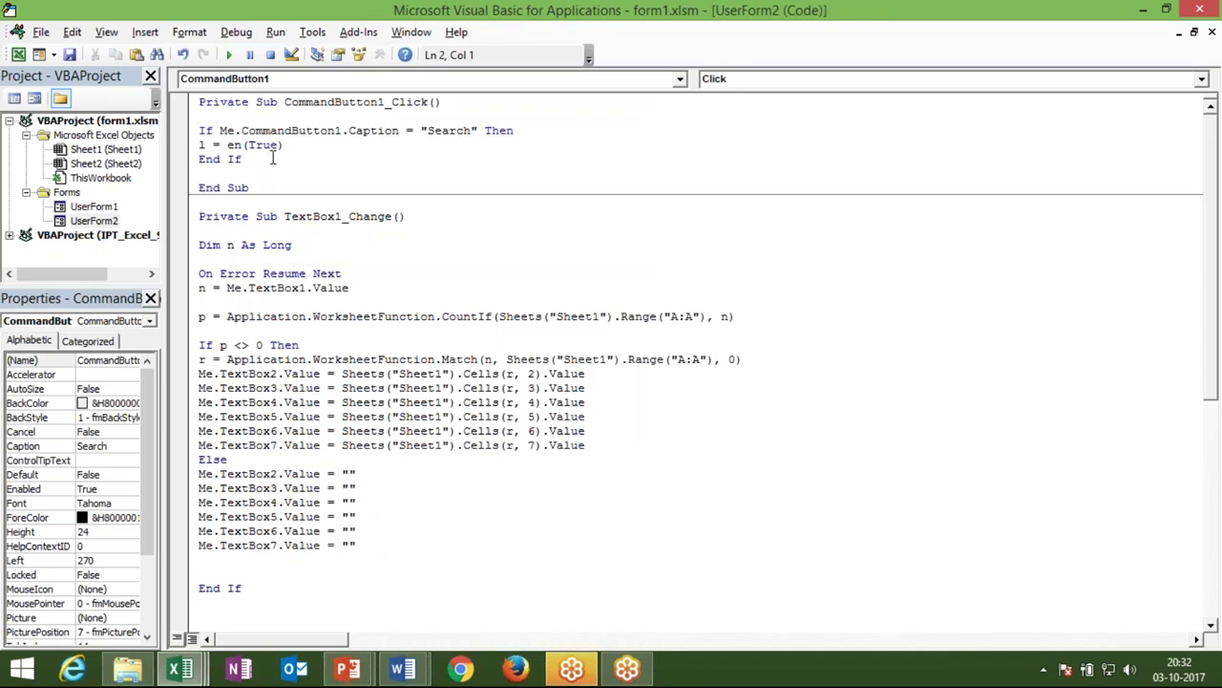
pyautogui.click(471, 133)
pyautogui.click(504, 134)
pyautogui.click(516, 134)
pyautogui.click(287, 158)
pyautogui.click(297, 146)
# Add Me.CommandButton1.Caption = "Edit" below l = en(True) and rerun the form
pyautogui.moveTo(399, 130); pyautogui.dragTo(220, 130)
pyautogui.hotkey('ctrl', 'c')
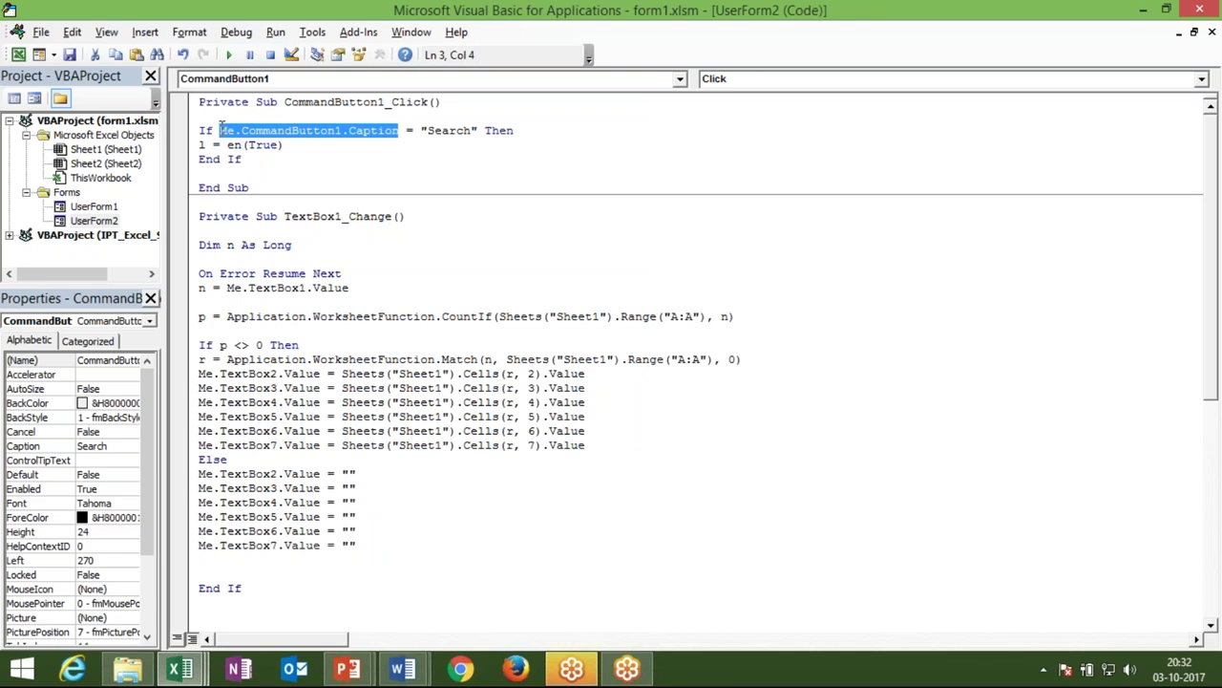
pyautogui.click(291, 145)
pyautogui.press('Return')
pyautogui.hotkey('ctrl', 'v')
pyautogui.write('="')
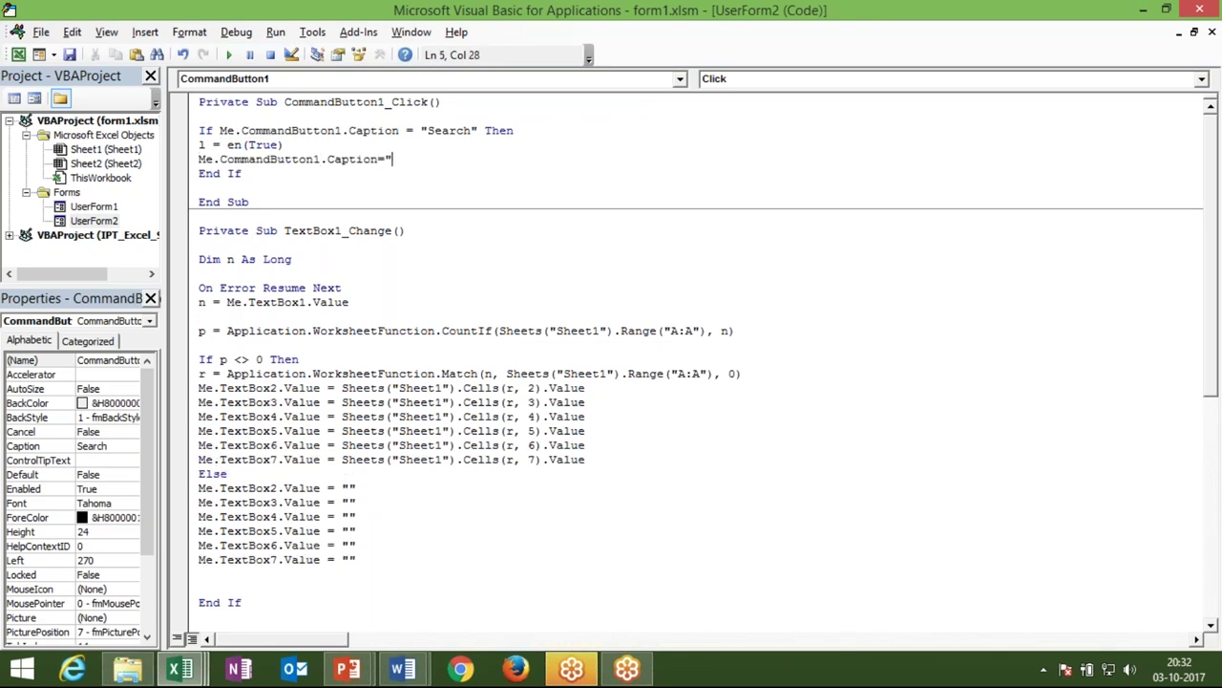
pyautogui.write('Edit"')
pyautogui.click(294, 187)
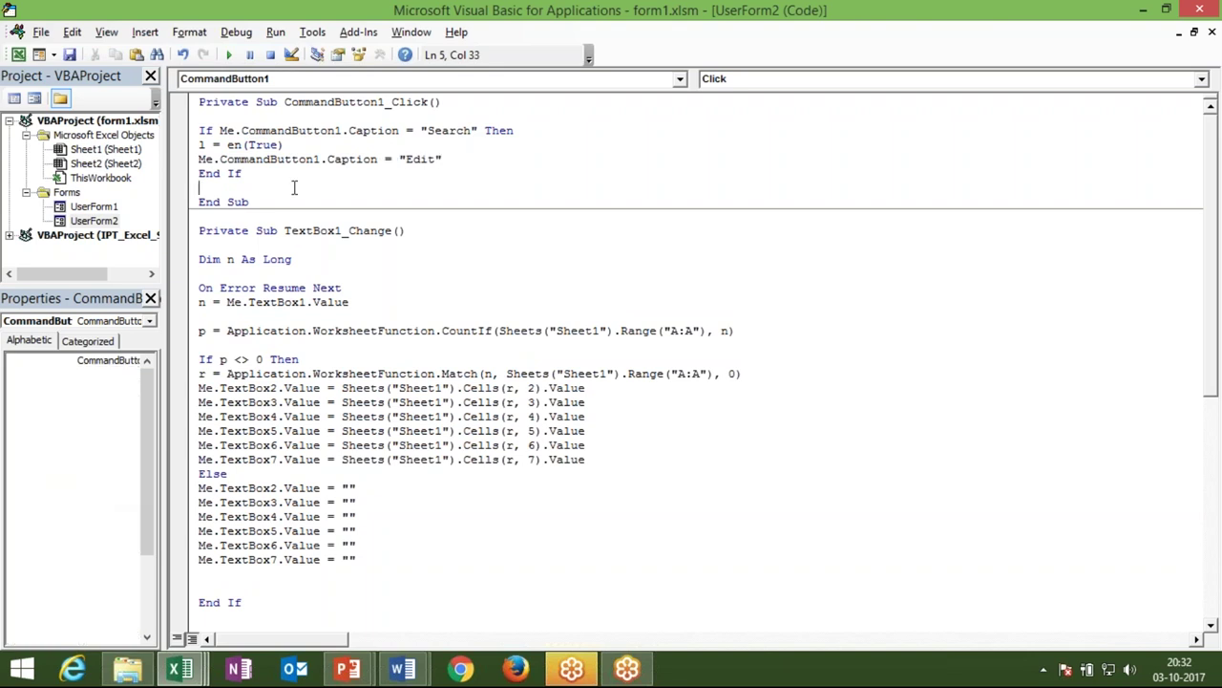
pyautogui.click(229, 54)
# Press Search so it becomes Edit, enter Sr 1 to load record 1, then close the form
pyautogui.click(746, 467)
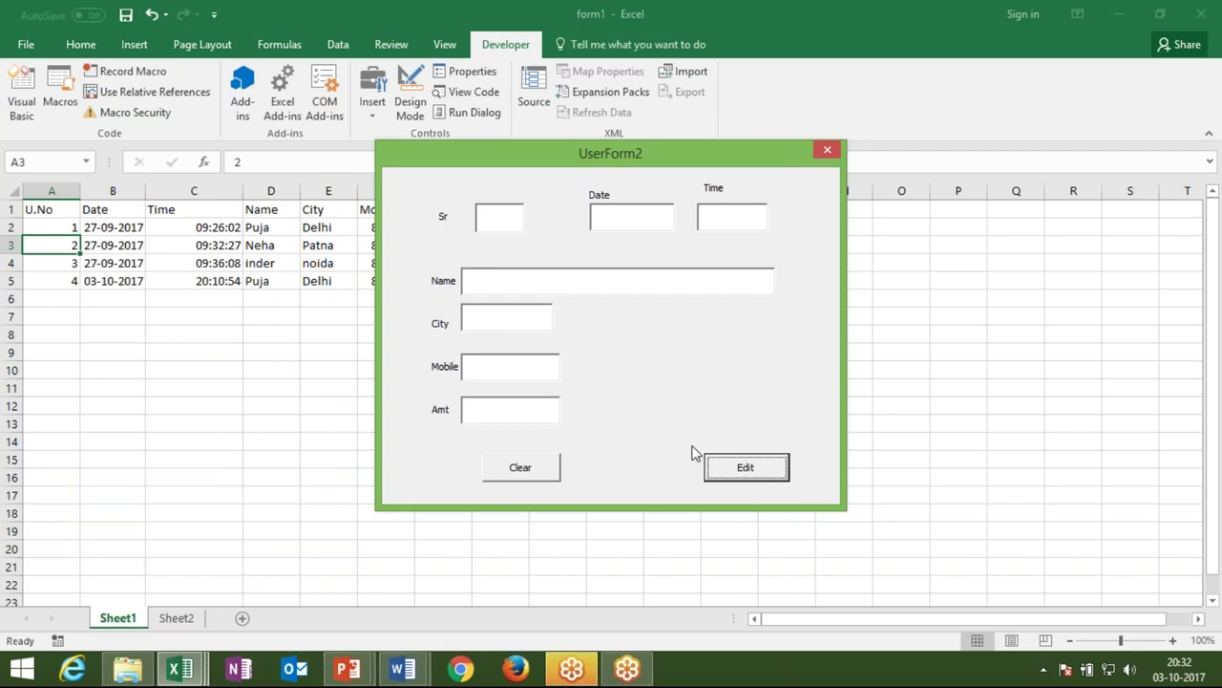
pyautogui.click(515, 217)
pyautogui.click(501, 273)
pyautogui.click(501, 323)
pyautogui.click(507, 361)
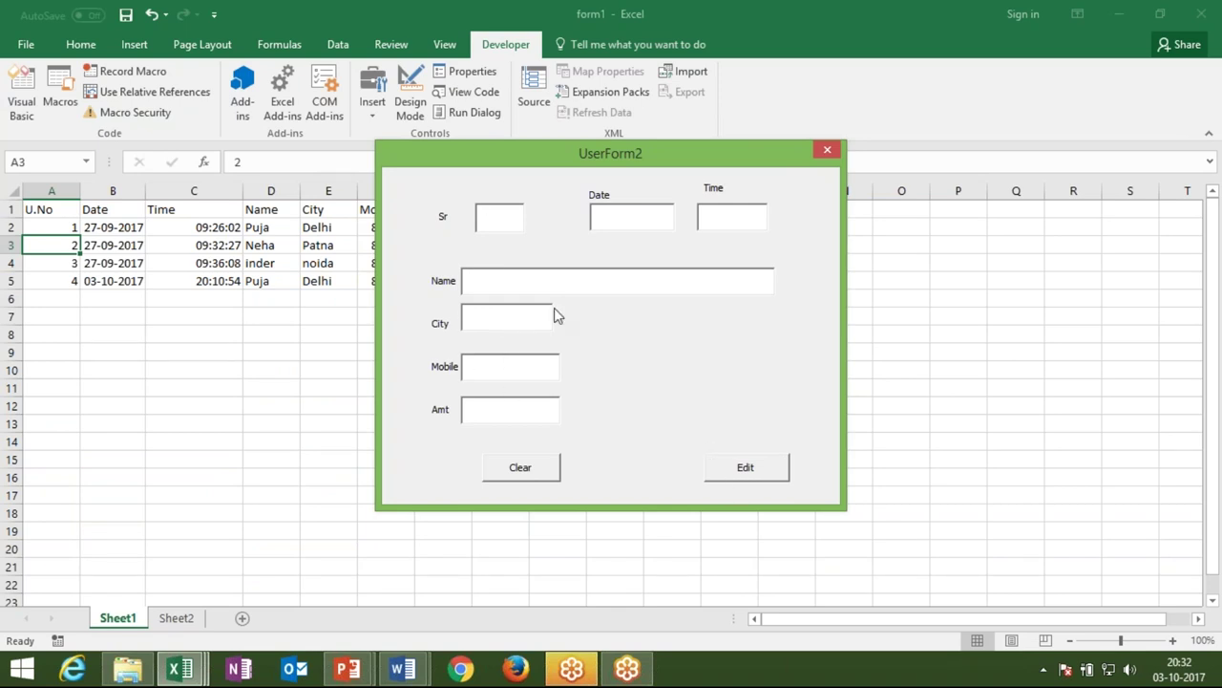
pyautogui.click(491, 215)
pyautogui.write('1')
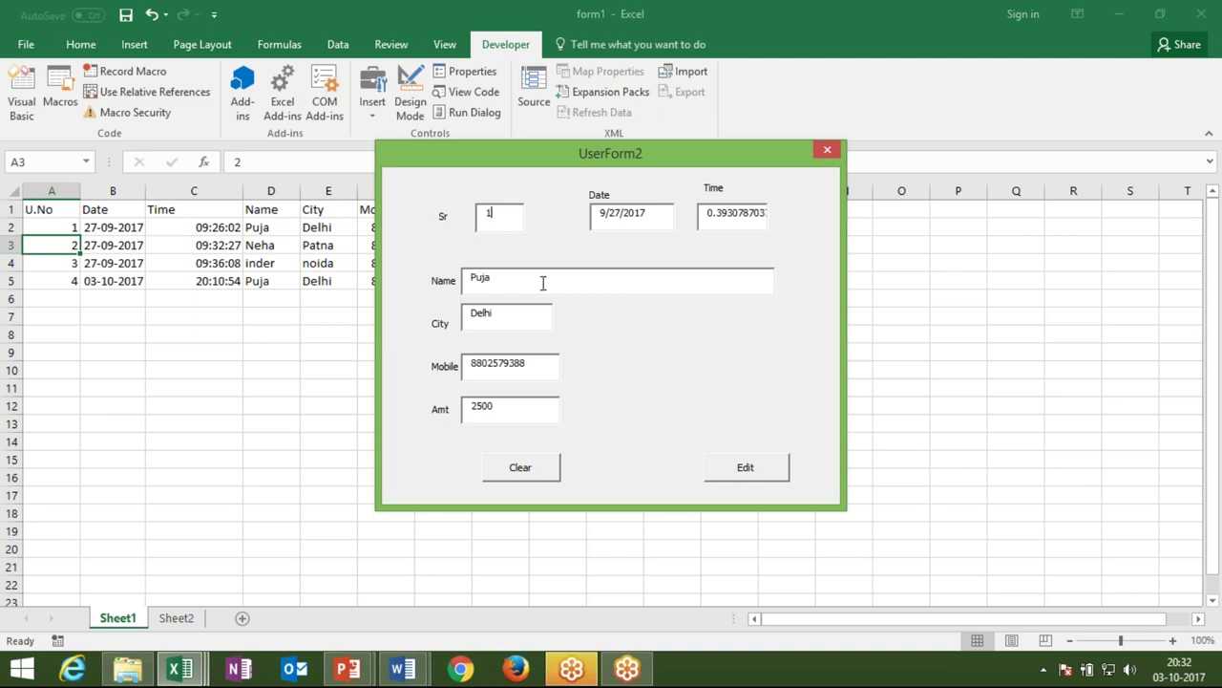
pyautogui.click(745, 468)
pyautogui.click(827, 151)
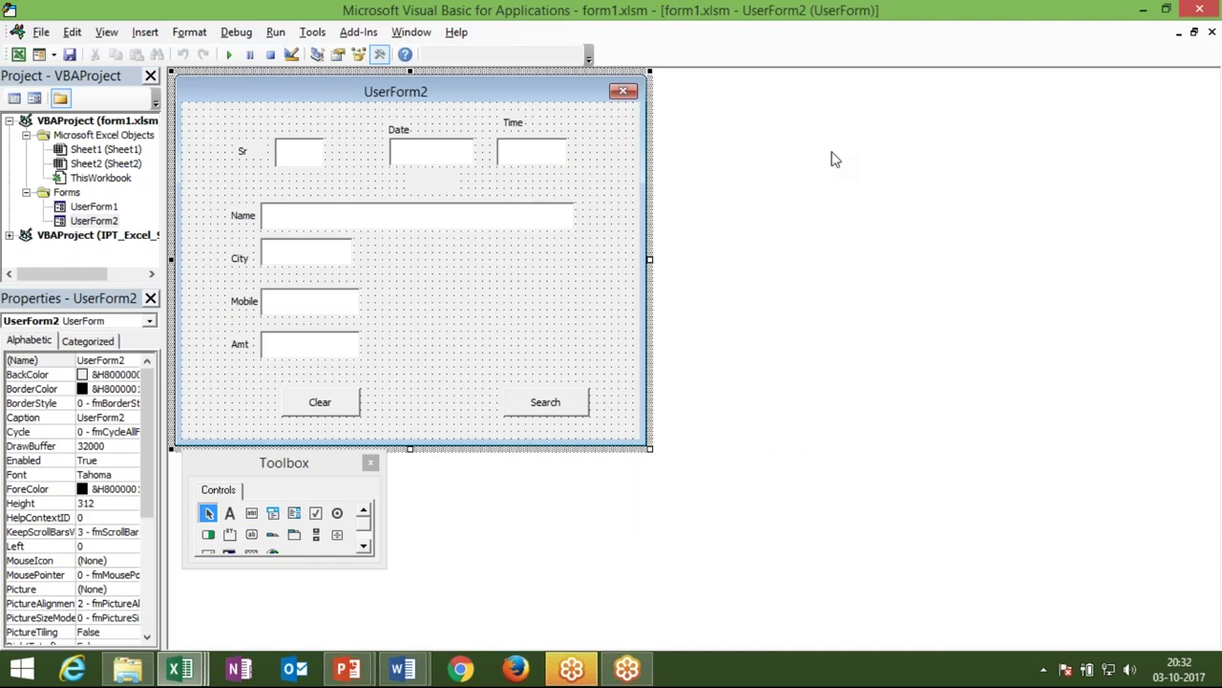
# Add Me.CommandButton1.Enabled = False before End If in CommandButton1_Click
pyautogui.doubleClick(550, 403)
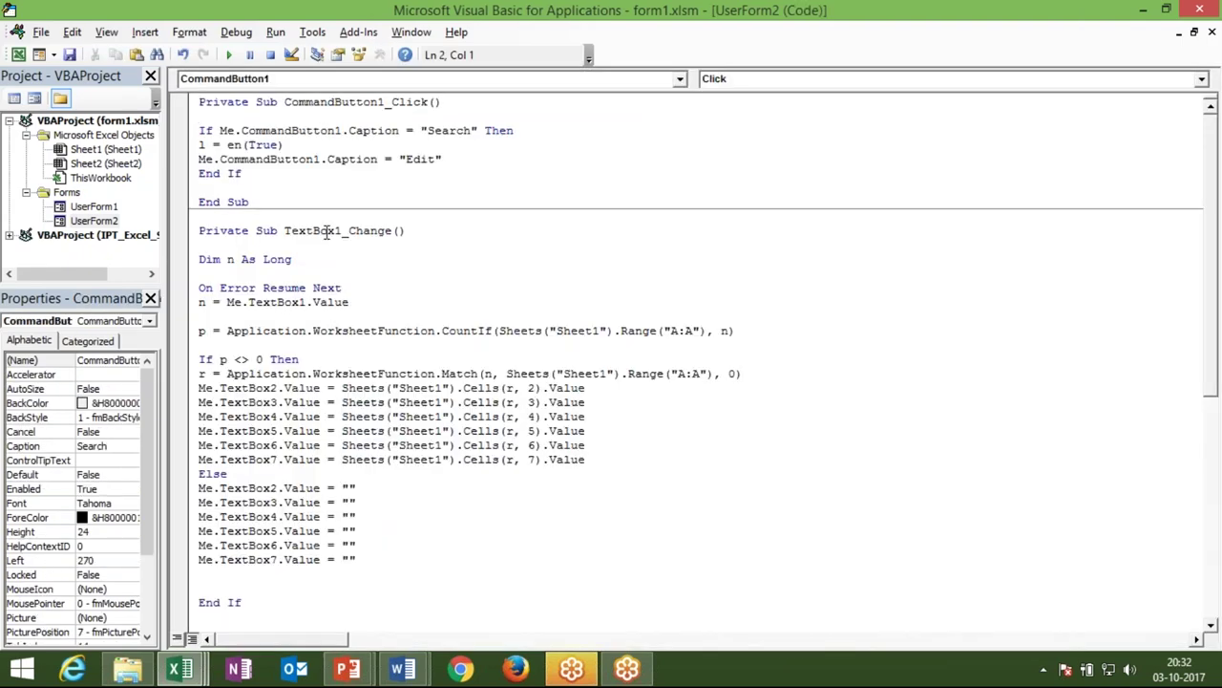
pyautogui.click(260, 176)
pyautogui.press('Left')
pyautogui.press('Left')
pyautogui.press('Down')
pyautogui.press('Left')
pyautogui.press('Left')
pyautogui.press('Left')
pyautogui.press('Left')
pyautogui.press('Return')
pyautogui.press('Up')
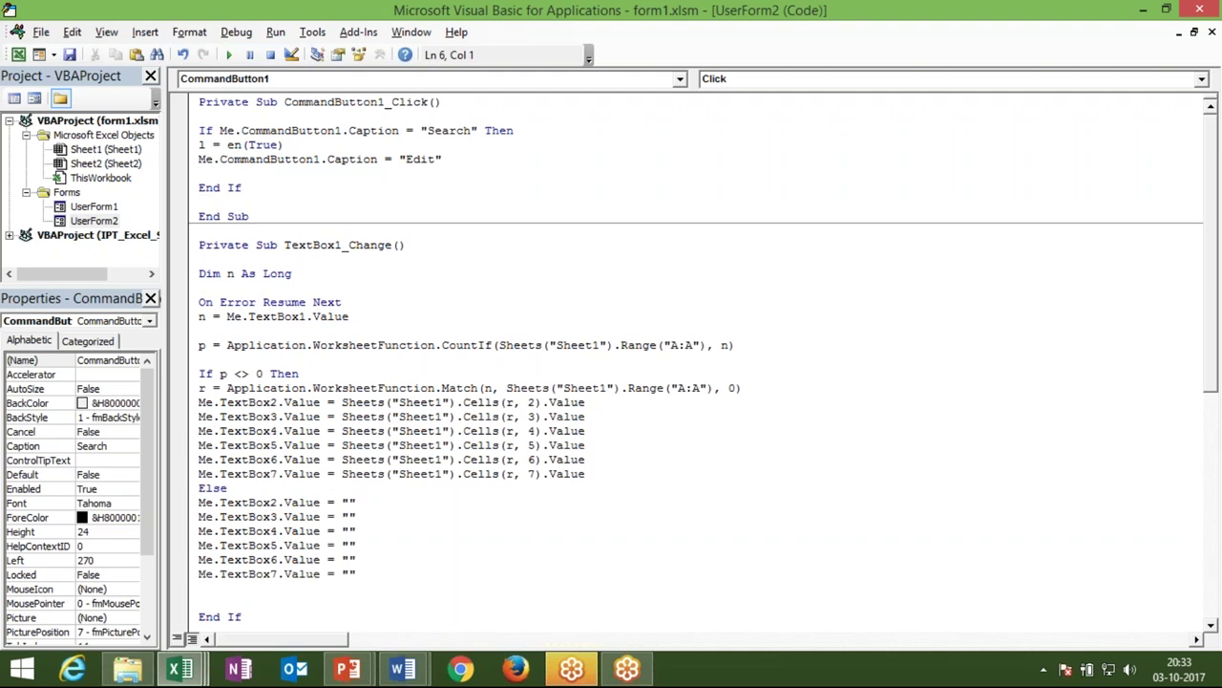
pyautogui.write('me')
pyautogui.write('.co')
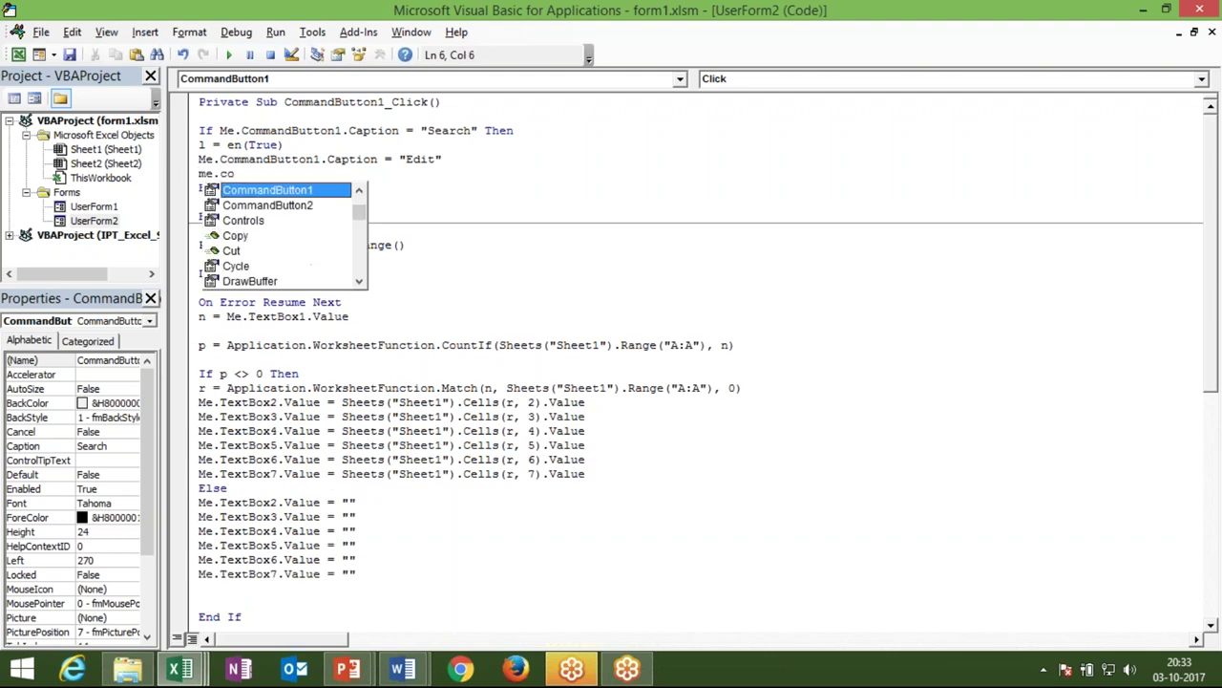
pyautogui.press('Tab')
pyautogui.write('.')
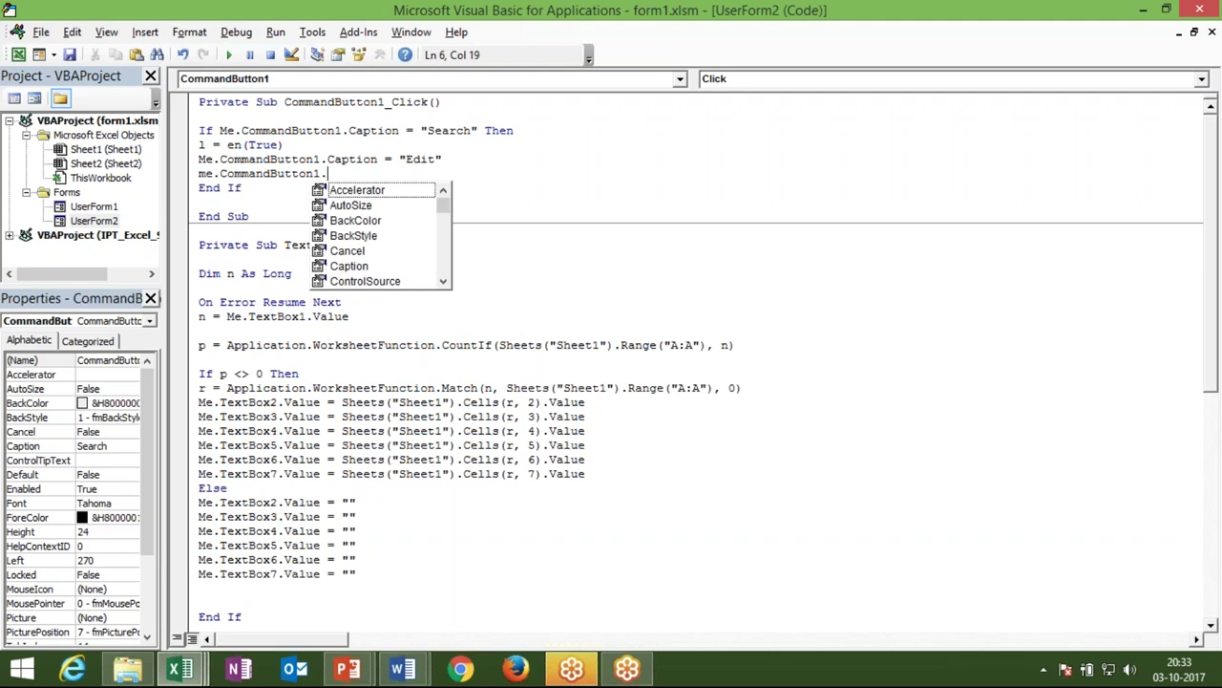
pyautogui.write('e')
pyautogui.press('Tab')
pyautogui.write('=')
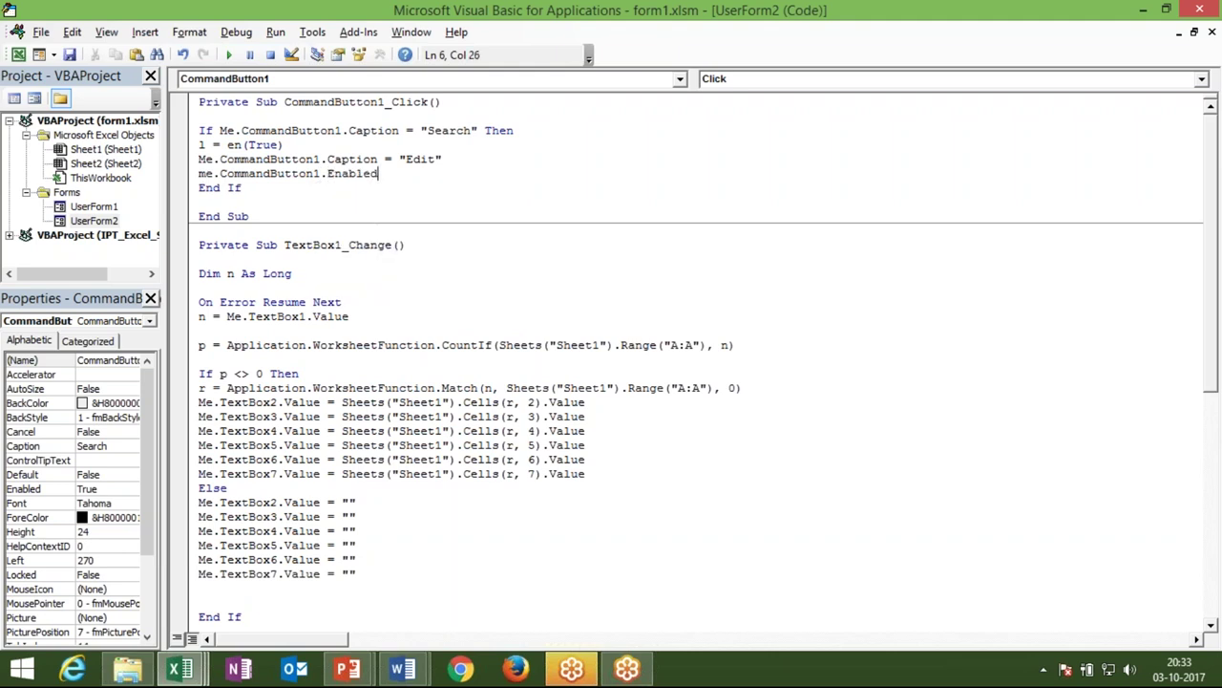
pyautogui.press('Down')
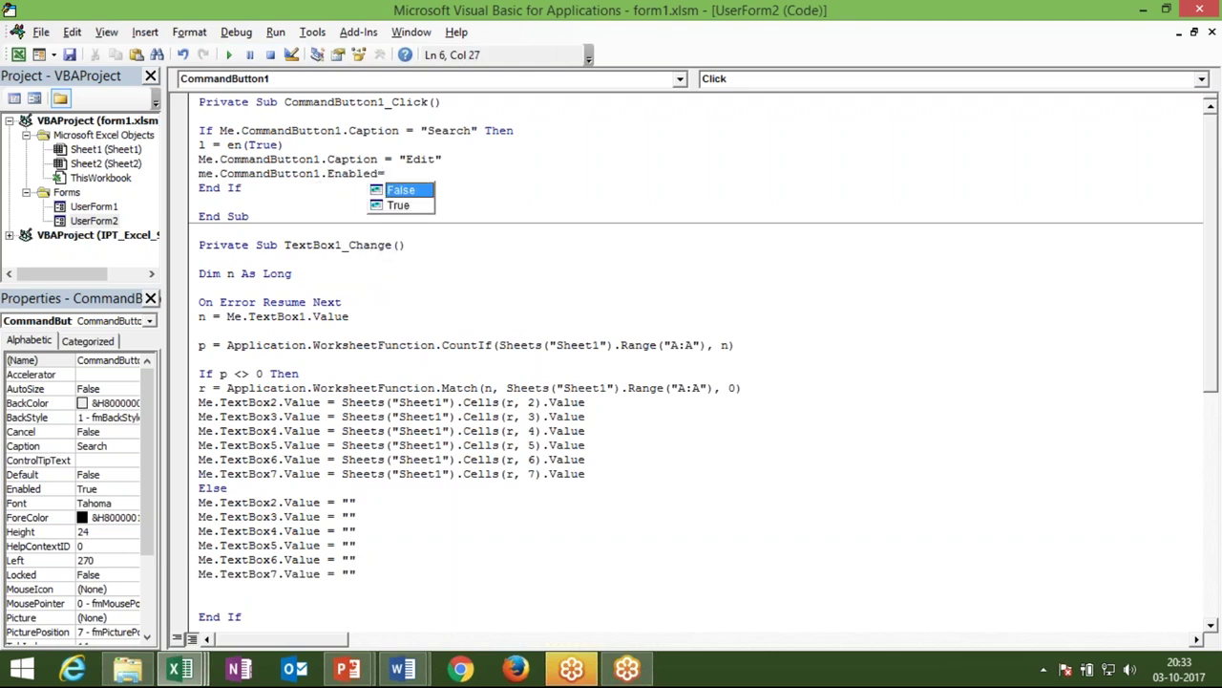
pyautogui.press('Tab')
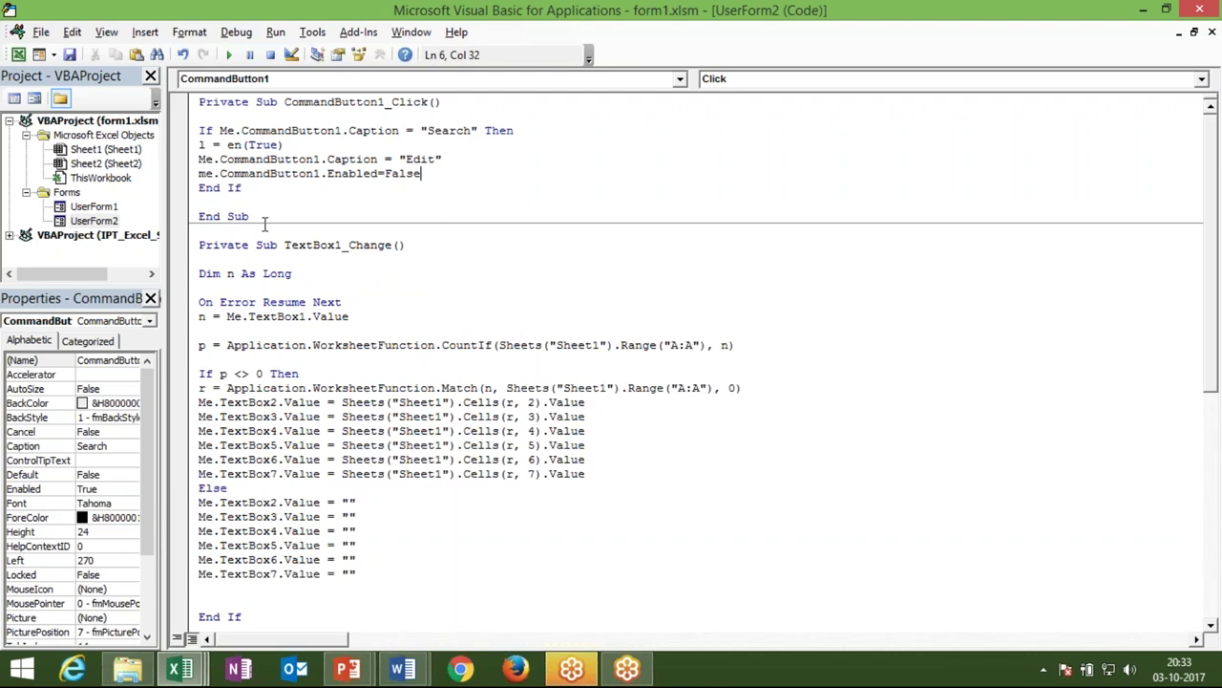
# In TextBox1_Change, add Me.CommandButton1.Enabled = True in the If branch above Else
pyautogui.click(269, 308)
pyautogui.press('Down')
pyautogui.press('Down')
pyautogui.press('Down')
pyautogui.press('Down')
pyautogui.press('Down')
pyautogui.press('Down')
pyautogui.press('Down')
pyautogui.press('Down')
pyautogui.press('Down')
pyautogui.press('Down')
pyautogui.press('Down')
pyautogui.press('Down')
pyautogui.press('Down')
pyautogui.press('Left')
pyautogui.press('Home')
pyautogui.press('Return')
pyautogui.press('Up')
pyautogui.write('me.co')
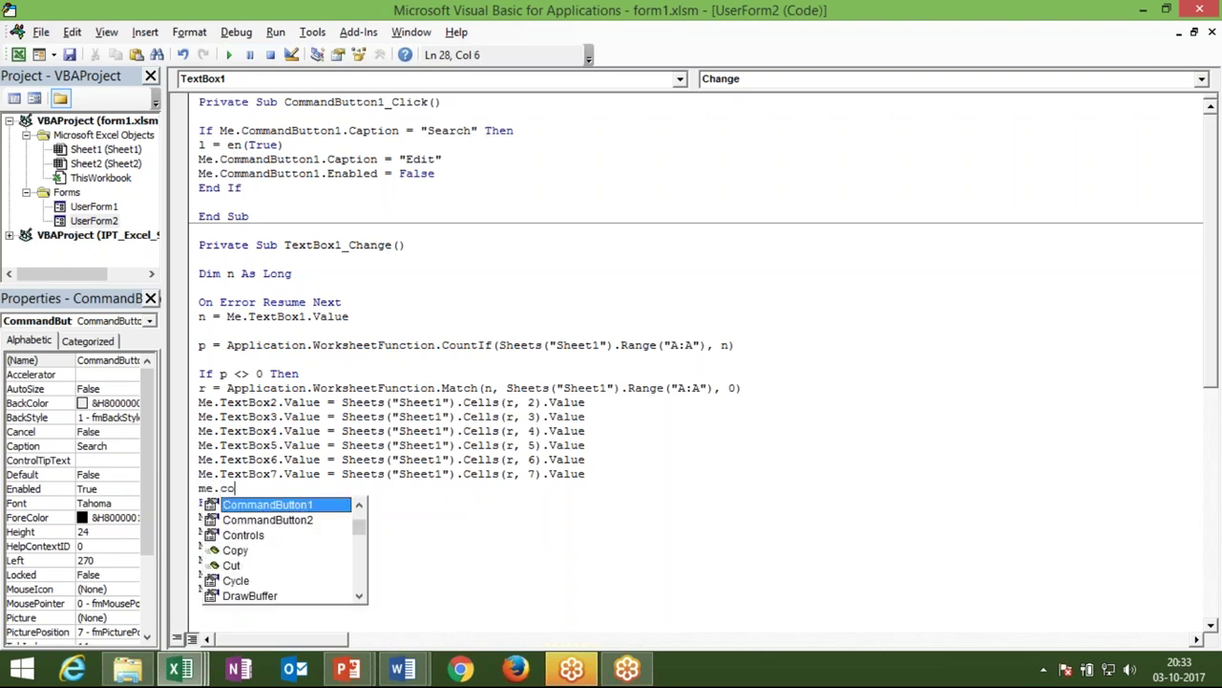
pyautogui.press('Tab')
pyautogui.write('.e')
pyautogui.press('Tab')
pyautogui.write('=true')
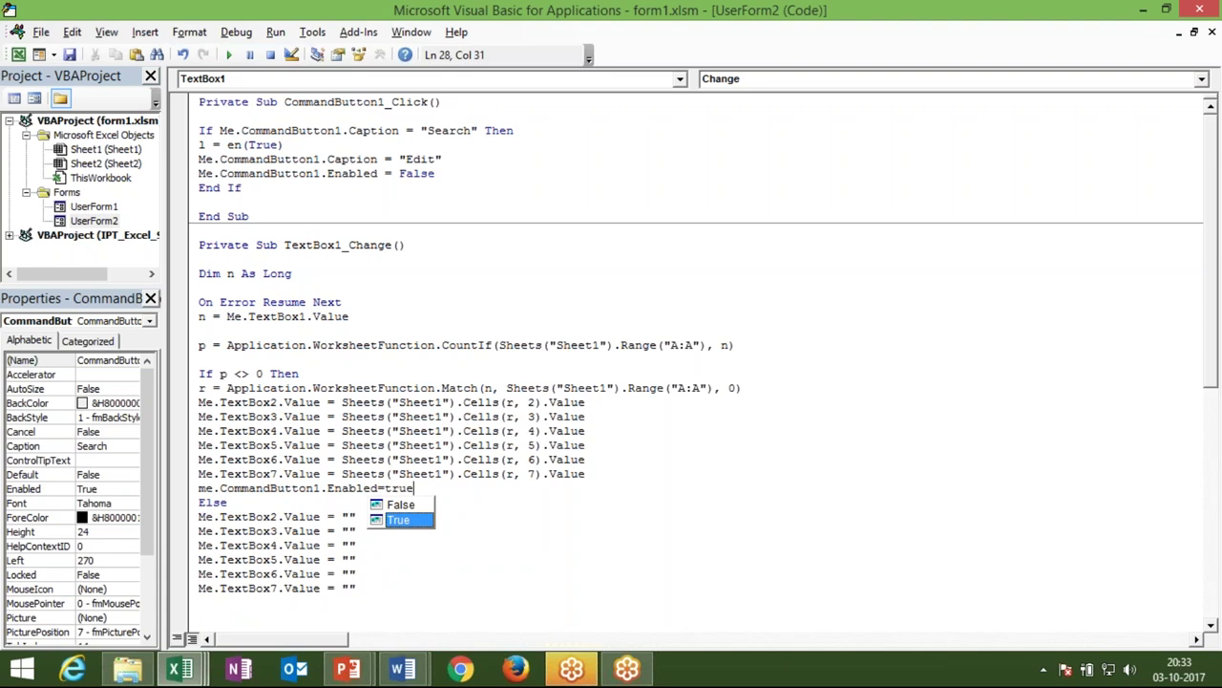
pyautogui.click(285, 416)
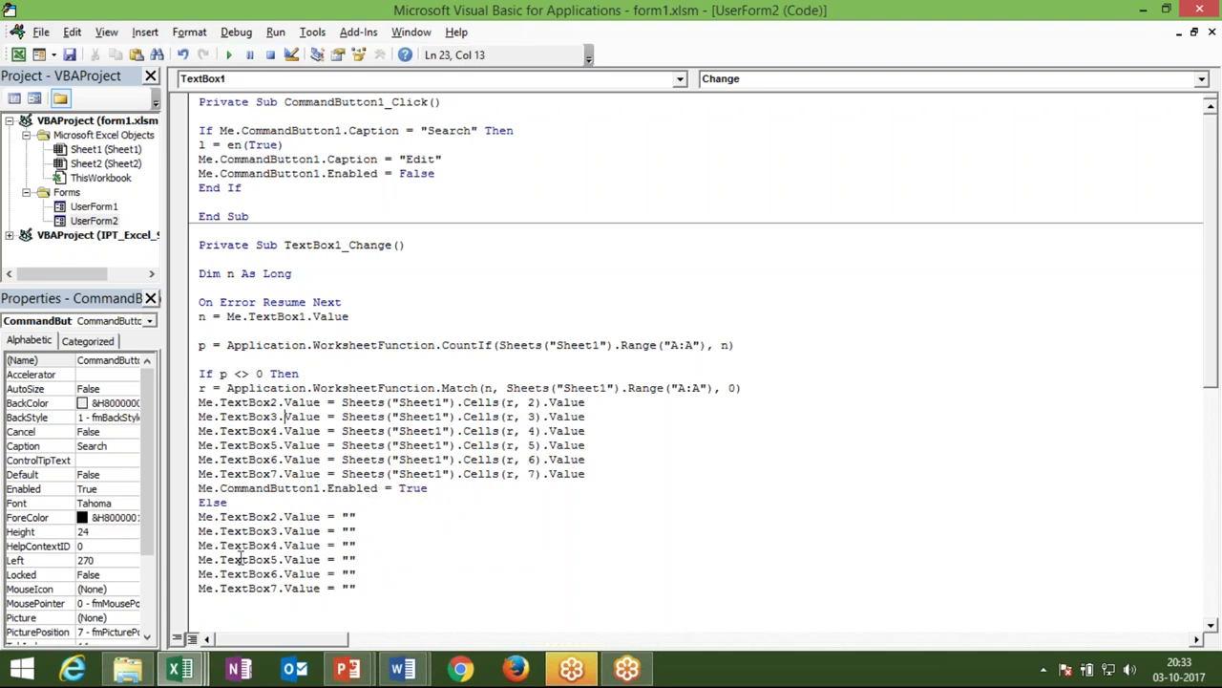
# Copy that line into the Else branch and change it to Me.CommandButton1.Enabled = False
pyautogui.click(221, 600)
pyautogui.press('Down')
pyautogui.press('Down')
pyautogui.press('Up')
pyautogui.press('Up')
pyautogui.press('Up')
pyautogui.press('Up')
pyautogui.press('Up')
pyautogui.hotkey('shift', 'Down')
pyautogui.hotkey('ctrl', 'c')
pyautogui.press('Down')
pyautogui.press('Down')
pyautogui.press('Down')
pyautogui.hotkey('ctrl', 'v')
pyautogui.press('BackSpace')
pyautogui.press('BackSpace')
pyautogui.press('BackSpace')
pyautogui.press('BackSpace')
pyautogui.write('false')
pyautogui.click(342, 504)
# Run UserForm2, press Search, enter 1 in the Sr box so Edit enables, then close the form
pyautogui.click(230, 56)
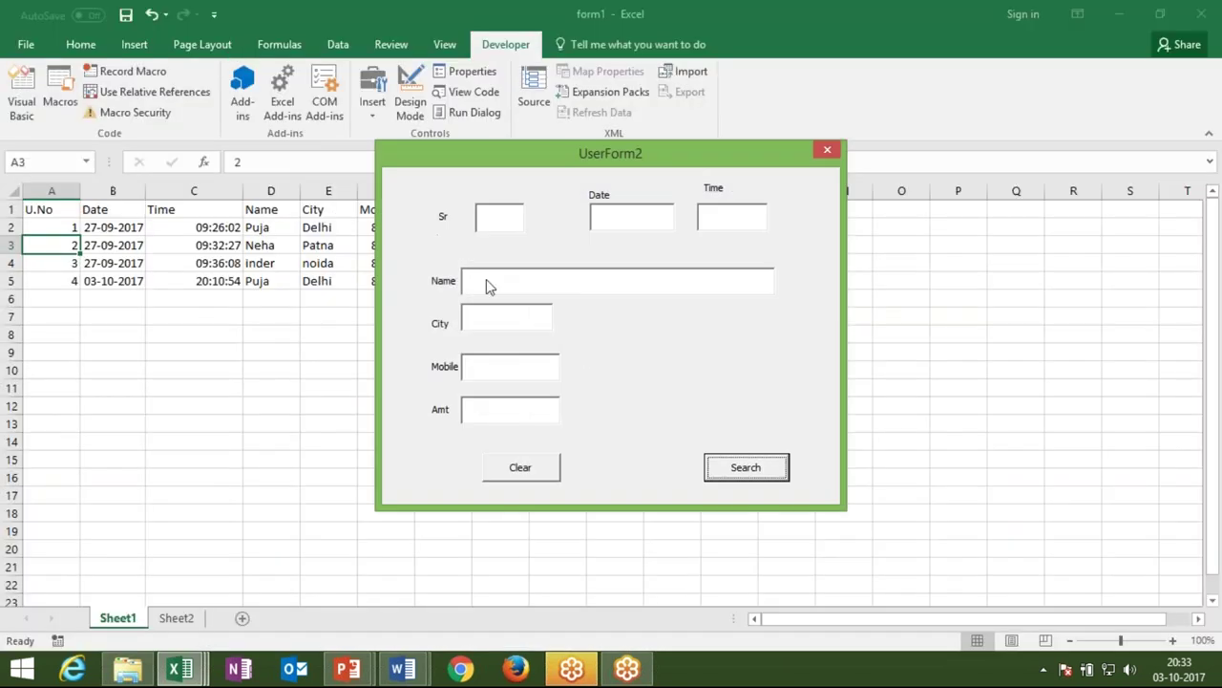
pyautogui.click(742, 478)
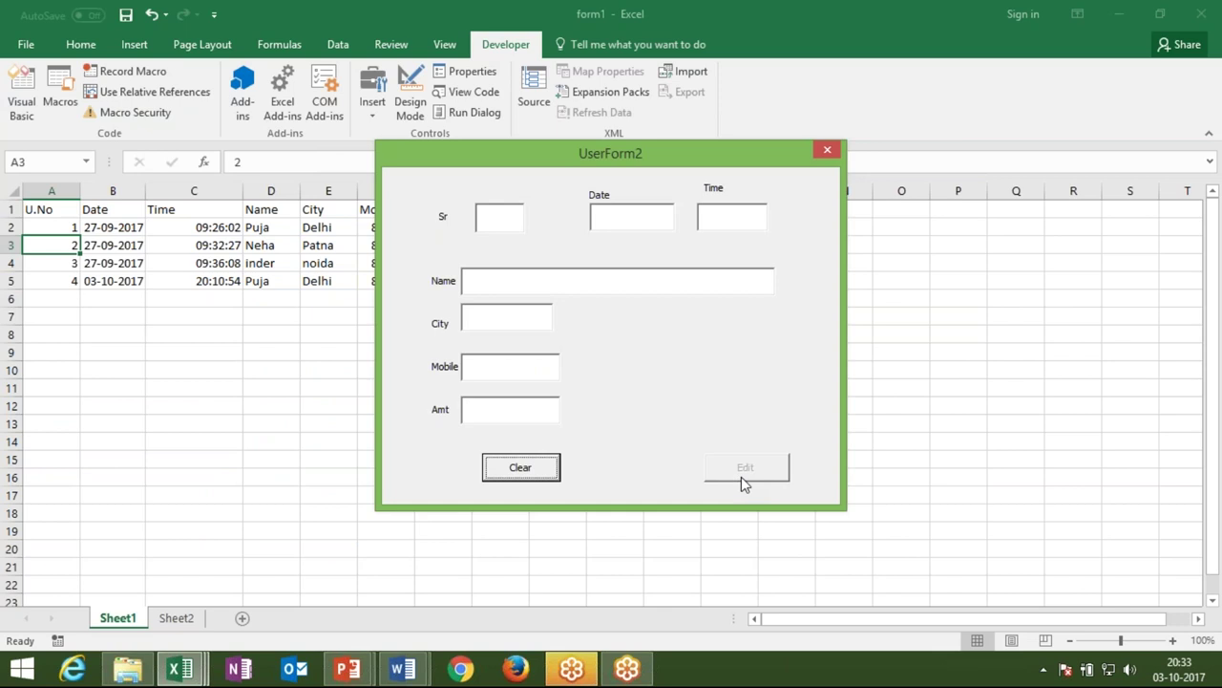
pyautogui.click(517, 217)
pyautogui.write('1')
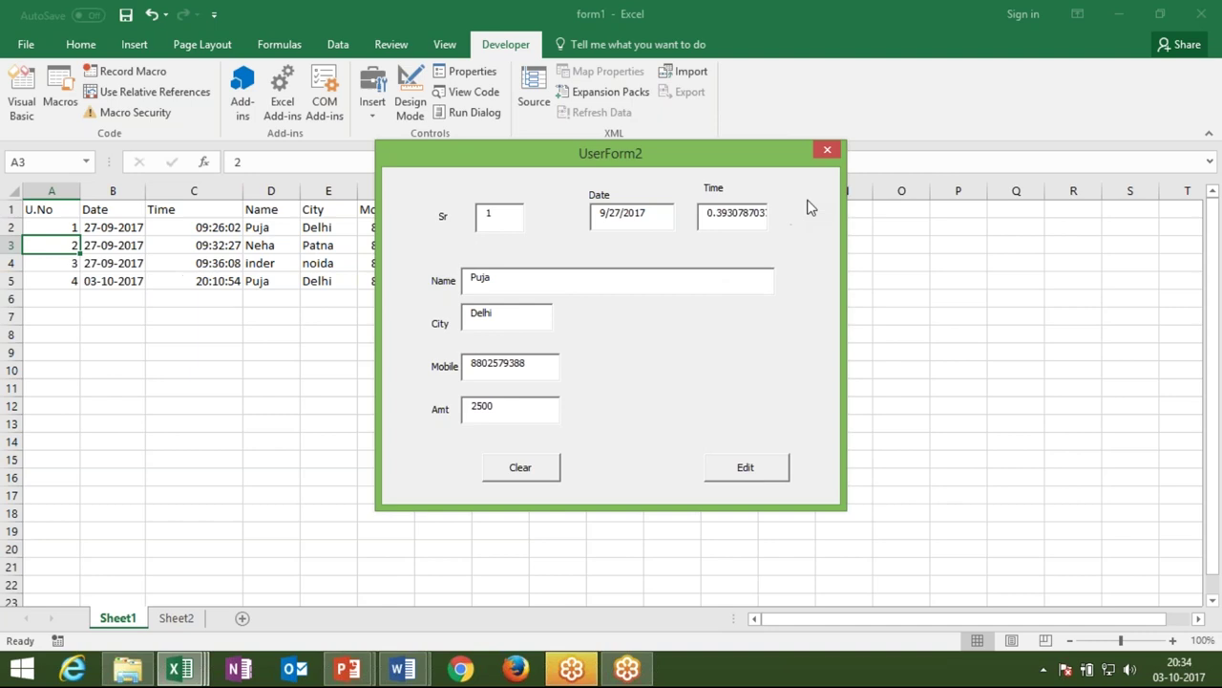
pyautogui.click(829, 152)
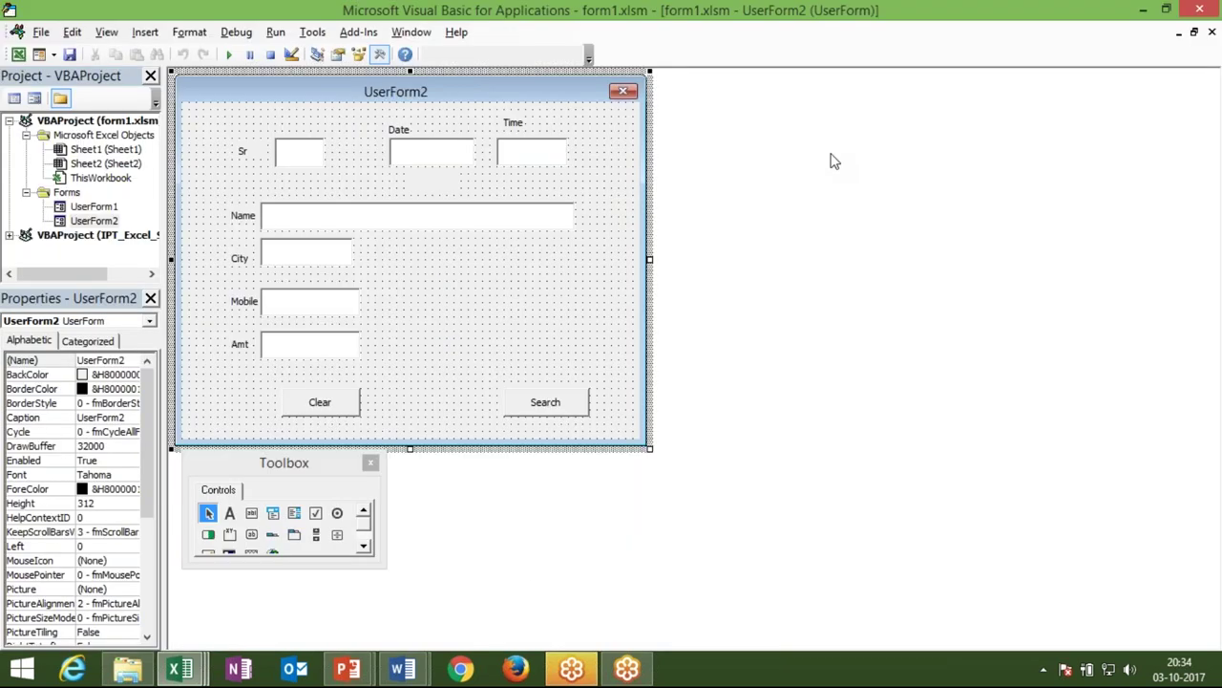
# Below End If in CommandButton1_Click, add the line If Me.CommandButton1.Caption = "Edit" Then
pyautogui.doubleClick(545, 404)
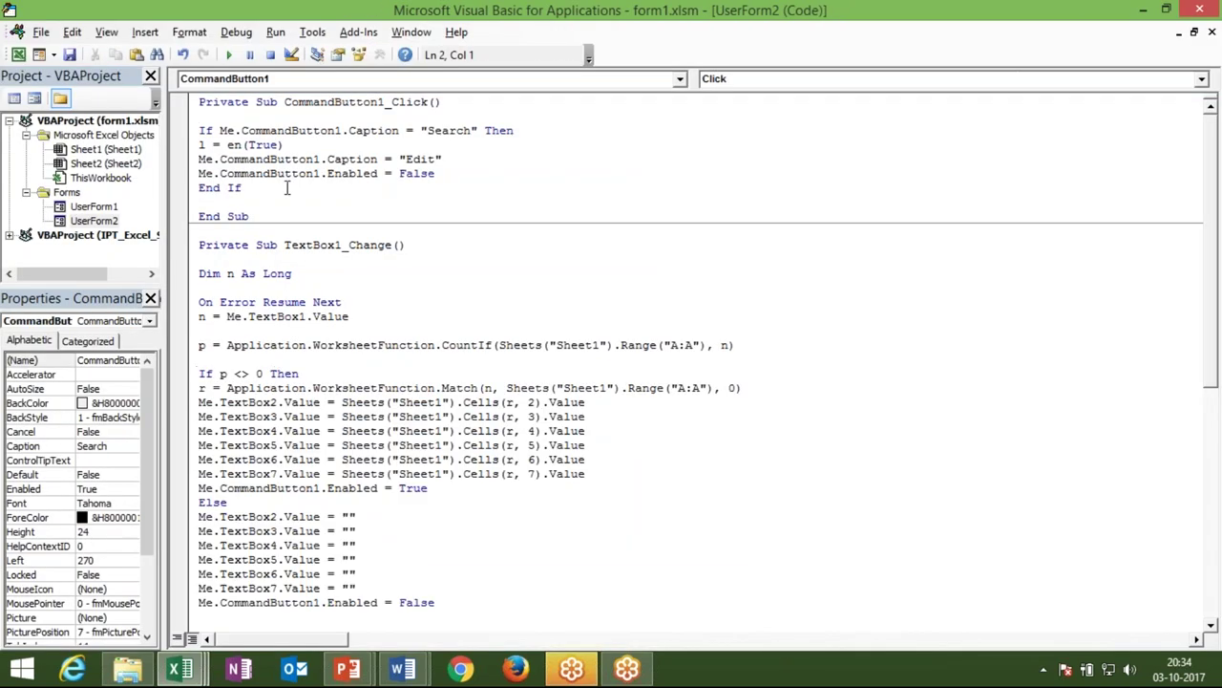
pyautogui.press('Return')
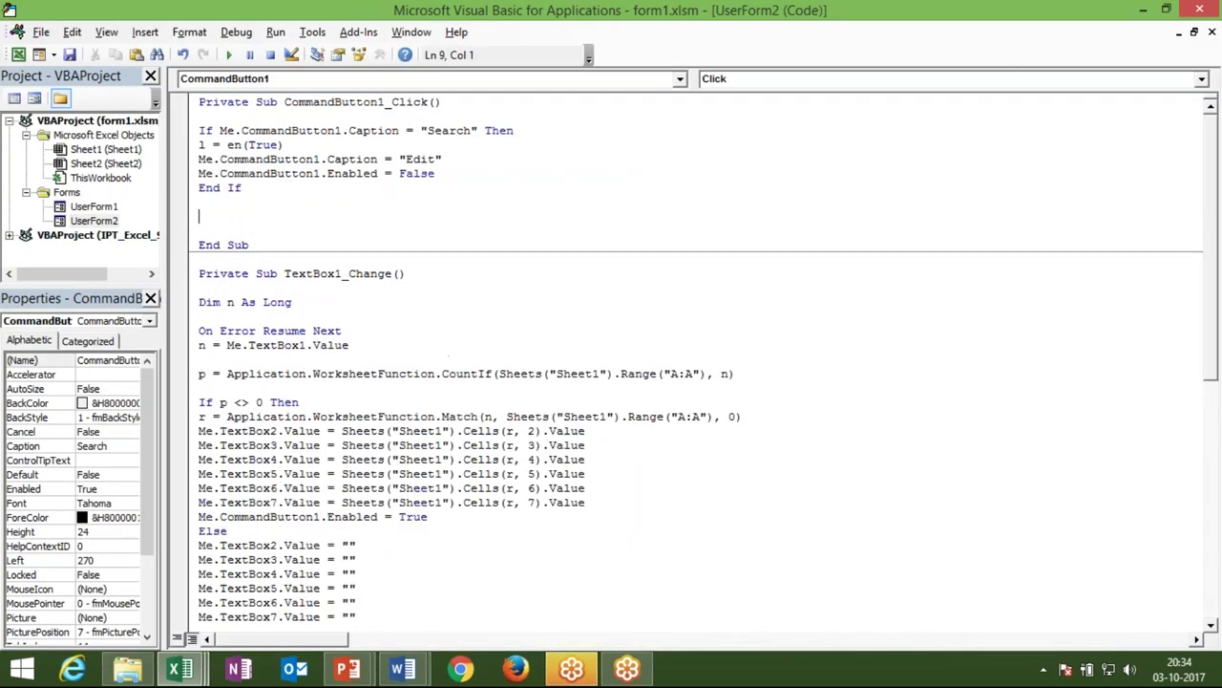
pyautogui.write('if ')
pyautogui.write('me')
pyautogui.write('.')
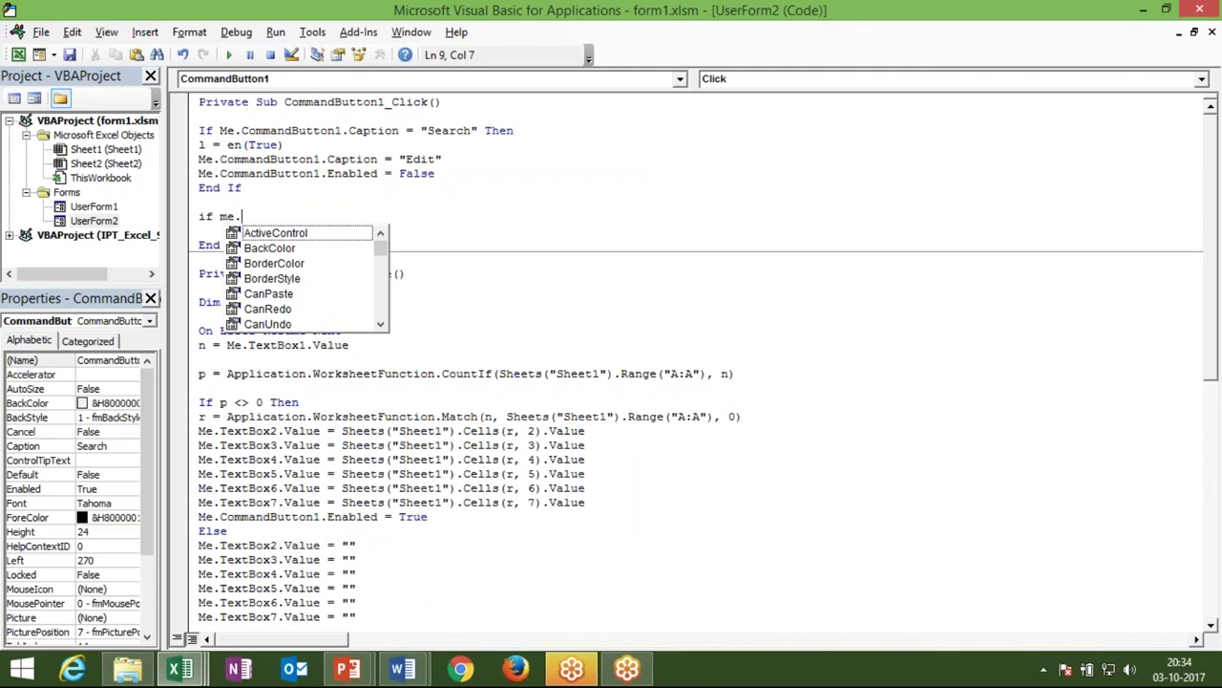
pyautogui.write('co')
pyautogui.press('Tab')
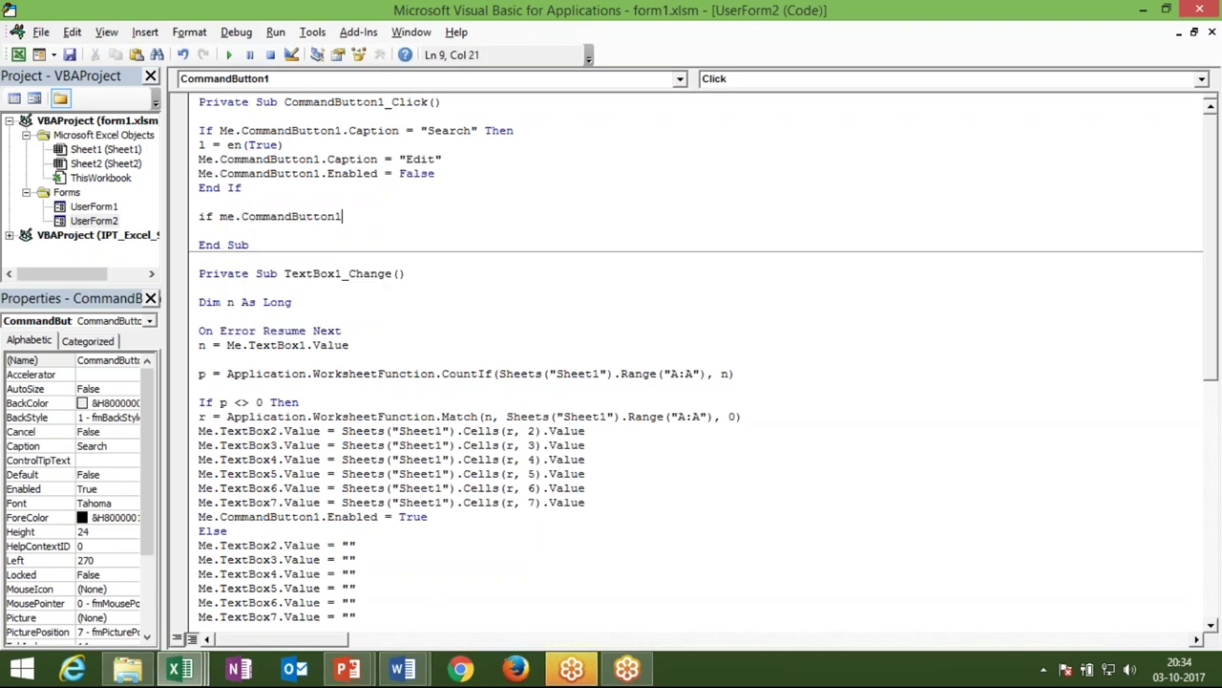
pyautogui.write('.c')
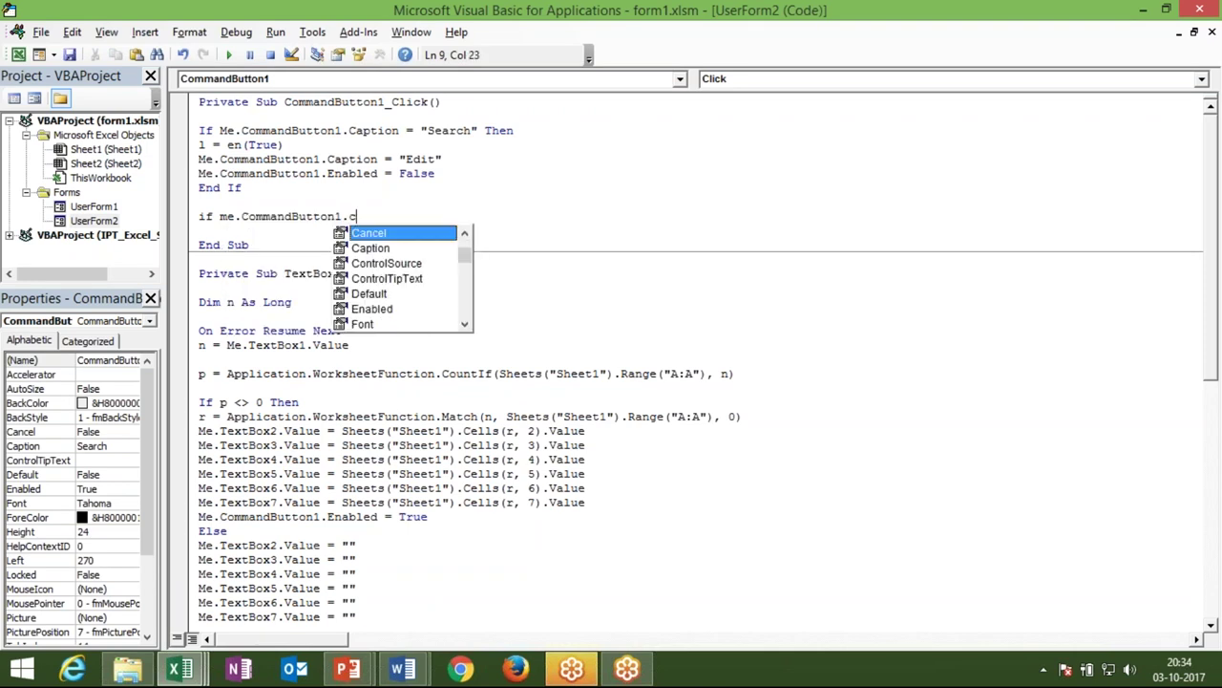
pyautogui.press('Tab')
pyautogui.write('=')
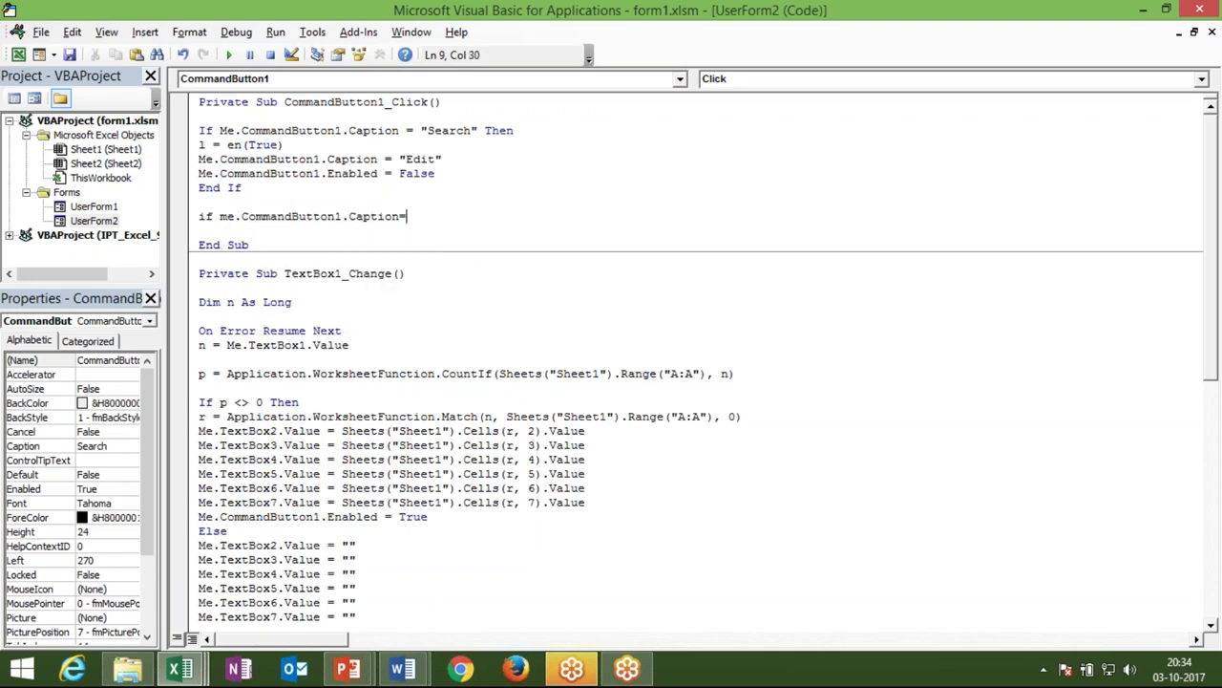
pyautogui.write('"')
pyautogui.press('BackSpace')
pyautogui.write('"Edc')
pyautogui.press('BackSpace')
pyautogui.write('it" then')
pyautogui.press('Return')
pyautogui.press('Return')
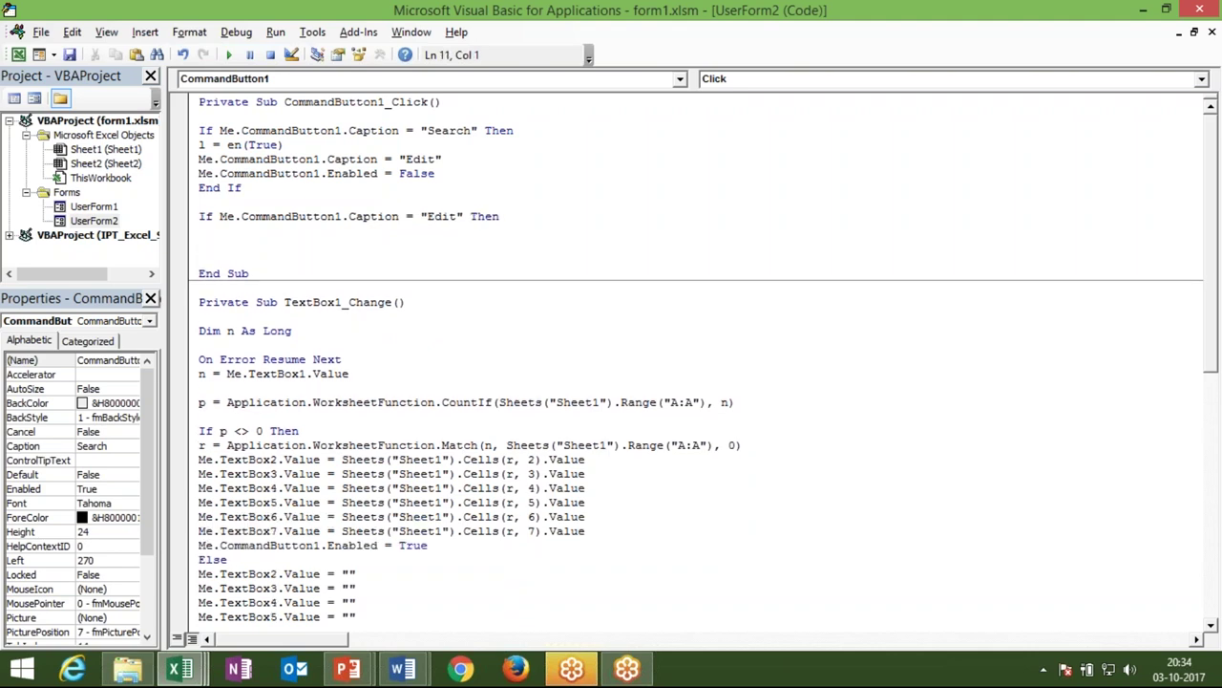
# Copy the n=, p= and If p <> 0 Match lines from TextBox1_Change into the Edit branch
pyautogui.moveTo(198, 374); pyautogui.dragTo(203, 388)
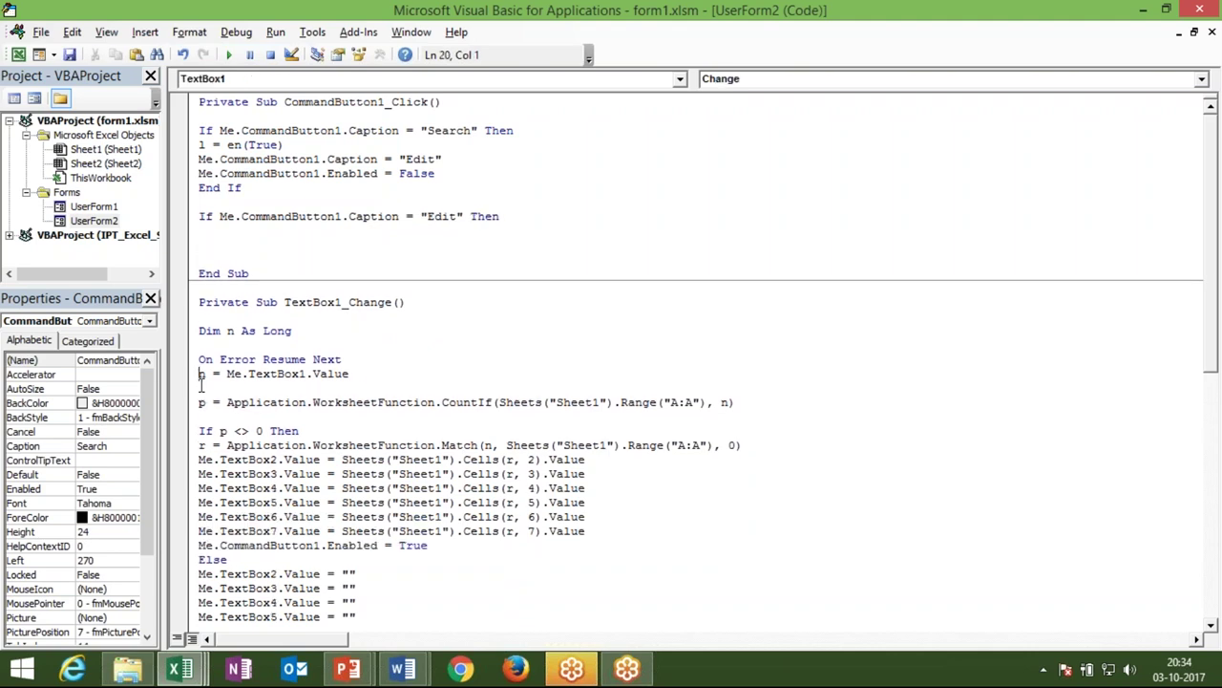
pyautogui.hotkey('shift', 'Down')
pyautogui.hotkey('ctrl', 'c')
pyautogui.press('Up')
pyautogui.press('Up')
pyautogui.press('Up')
pyautogui.press('Up')
pyautogui.press('Up')
pyautogui.press('Up')
pyautogui.press('Up')
pyautogui.press('Up')
pyautogui.press('Up')
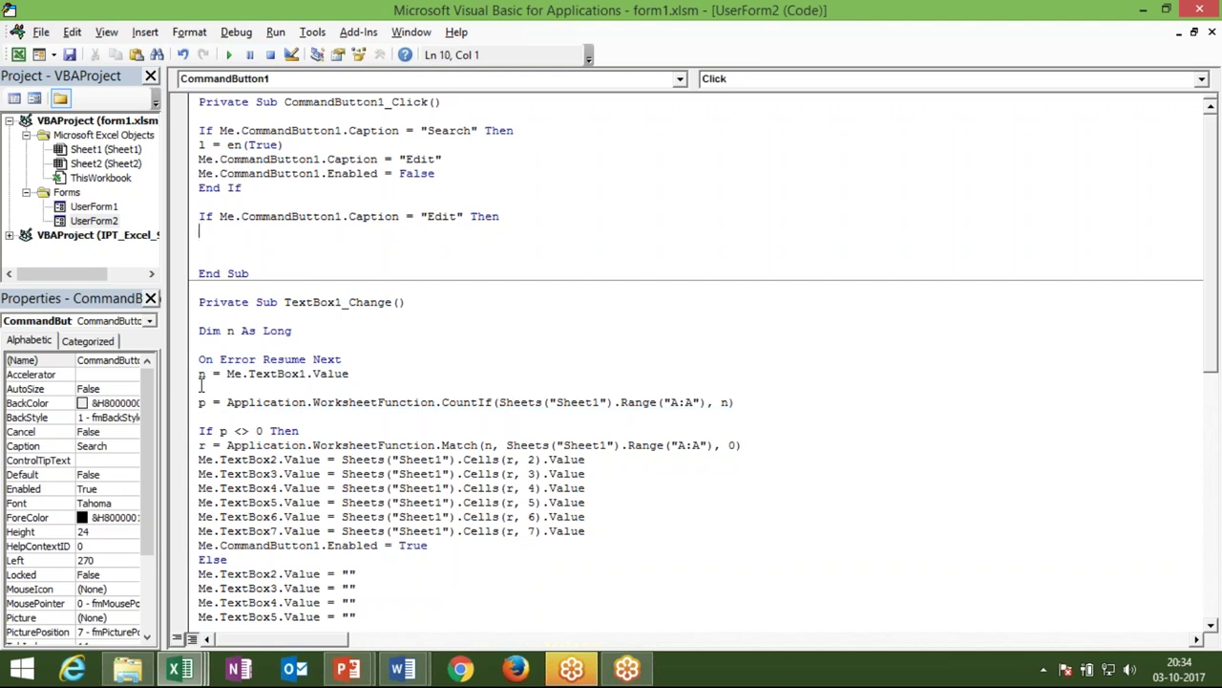
pyautogui.hotkey('ctrl', 'v')
pyautogui.press('Down')
pyautogui.press('Down')
pyautogui.press('Down')
pyautogui.press('Down')
pyautogui.press('Down')
pyautogui.press('Down')
pyautogui.press('Down')
pyautogui.hotkey('shift', 'Down')
pyautogui.hotkey('shift', 'Down')
pyautogui.hotkey('shift', 'Down')
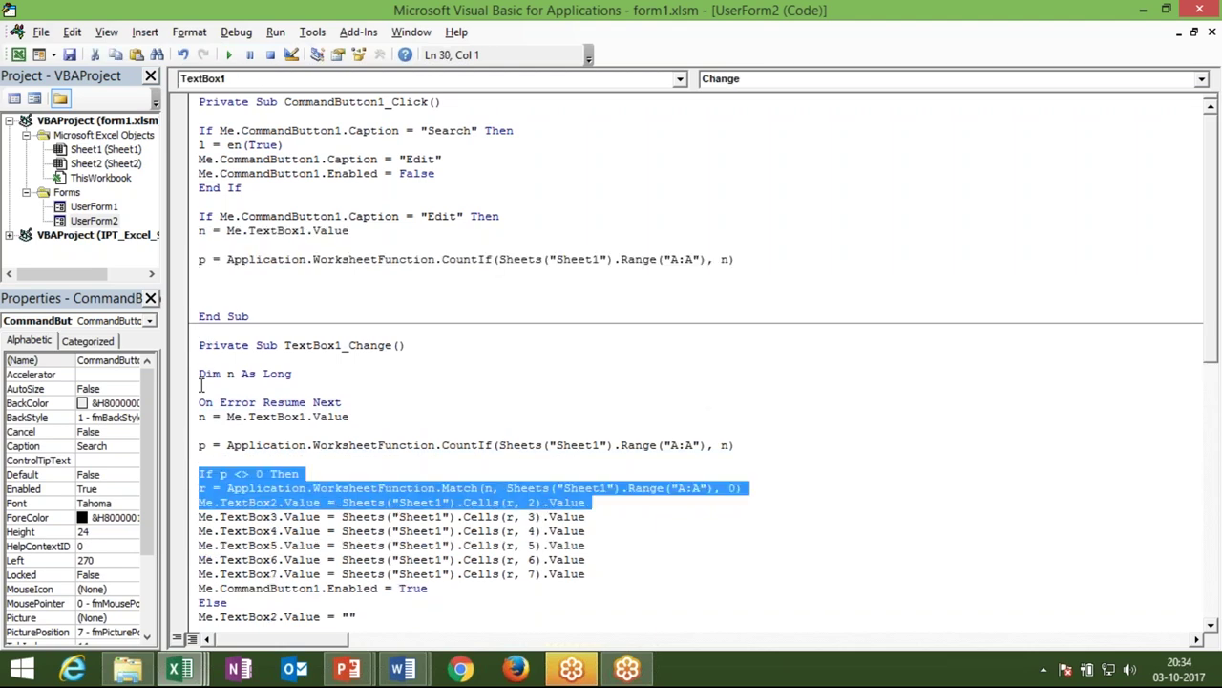
pyautogui.hotkey('shift', 'Down')
pyautogui.hotkey('shift', 'Down')
pyautogui.hotkey('shift', 'Down')
pyautogui.hotkey('shift', 'Down')
pyautogui.hotkey('ctrl', 'c')
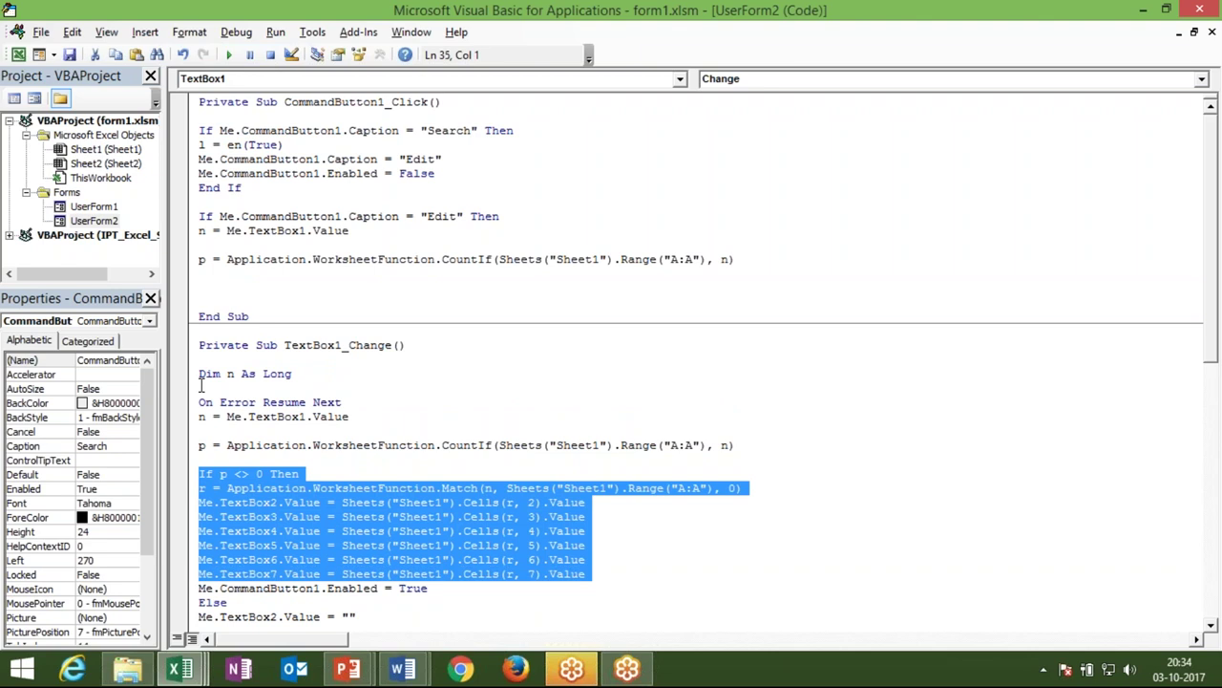
pyautogui.press('Up')
pyautogui.press('Up')
pyautogui.press('Up')
pyautogui.press('Up')
pyautogui.press('Up')
pyautogui.press('Up')
pyautogui.press('Up')
pyautogui.press('Up')
pyautogui.press('Up')
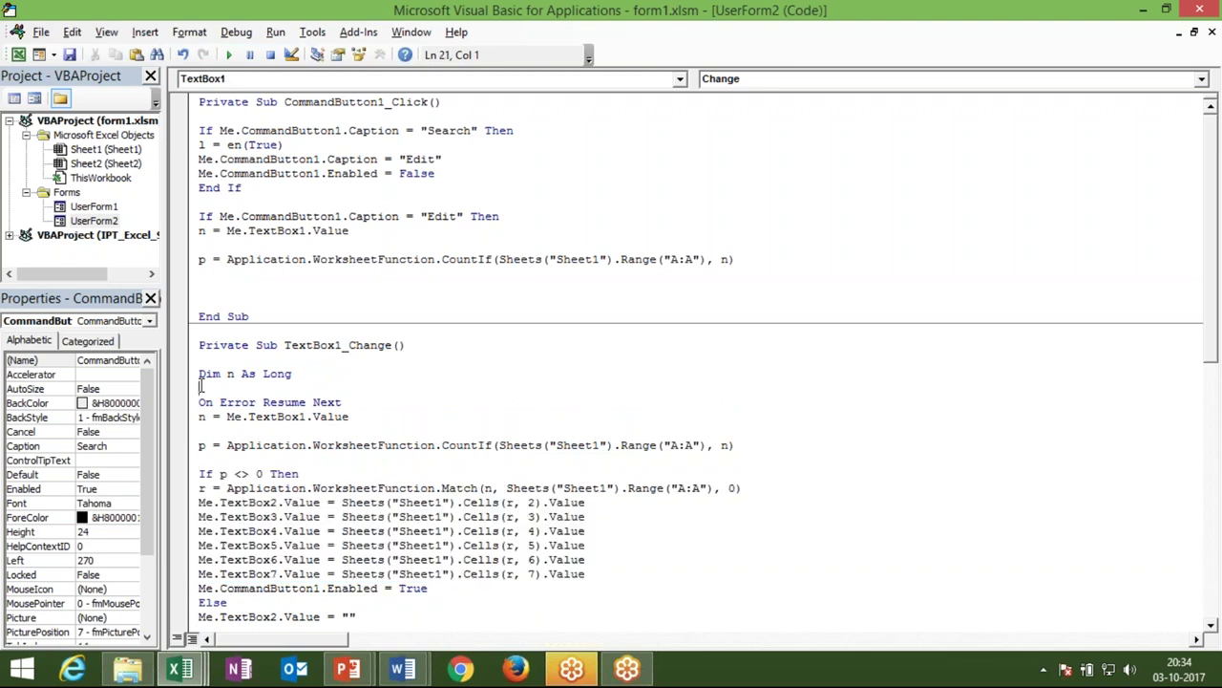
pyautogui.press('Up')
pyautogui.press('Up')
pyautogui.press('Up')
pyautogui.press('Up')
pyautogui.press('Up')
pyautogui.press('Up')
pyautogui.hotkey('ctrl', 'v')
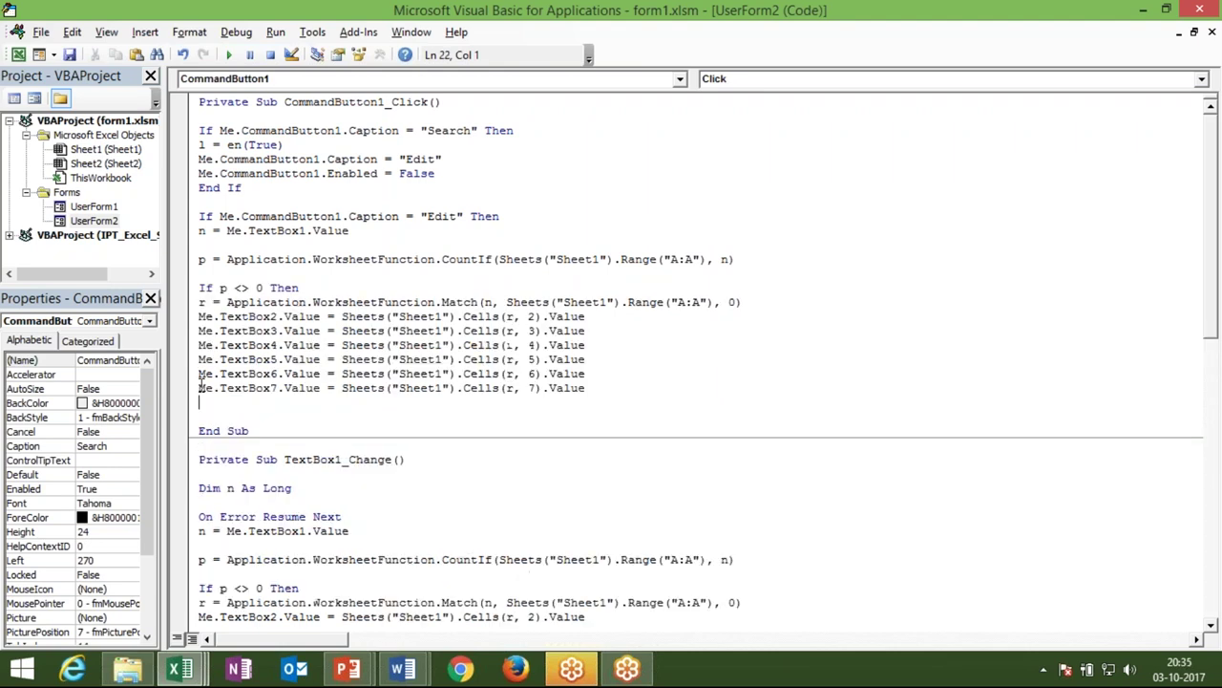
# Trim the pasted TextBox lines to one Sheets("Sheet1").Cells(r, 2).Value line and begin = Me.TextBox
pyautogui.click(341, 318)
pyautogui.press('BackSpace')
pyautogui.press('BackSpace')
pyautogui.press('BackSpace')
pyautogui.press('BackSpace')
pyautogui.press('BackSpace')
pyautogui.press('BackSpace')
pyautogui.press('BackSpace')
pyautogui.press('BackSpace')
pyautogui.press('BackSpace')
pyautogui.press('BackSpace')
pyautogui.press('BackSpace')
pyautogui.press('BackSpace')
pyautogui.press('BackSpace')
pyautogui.press('Down')
pyautogui.hotkey('shift', 'Down')
pyautogui.hotkey('shift', 'Down')
pyautogui.hotkey('shift', 'Down')
pyautogui.hotkey('shift', 'Down')
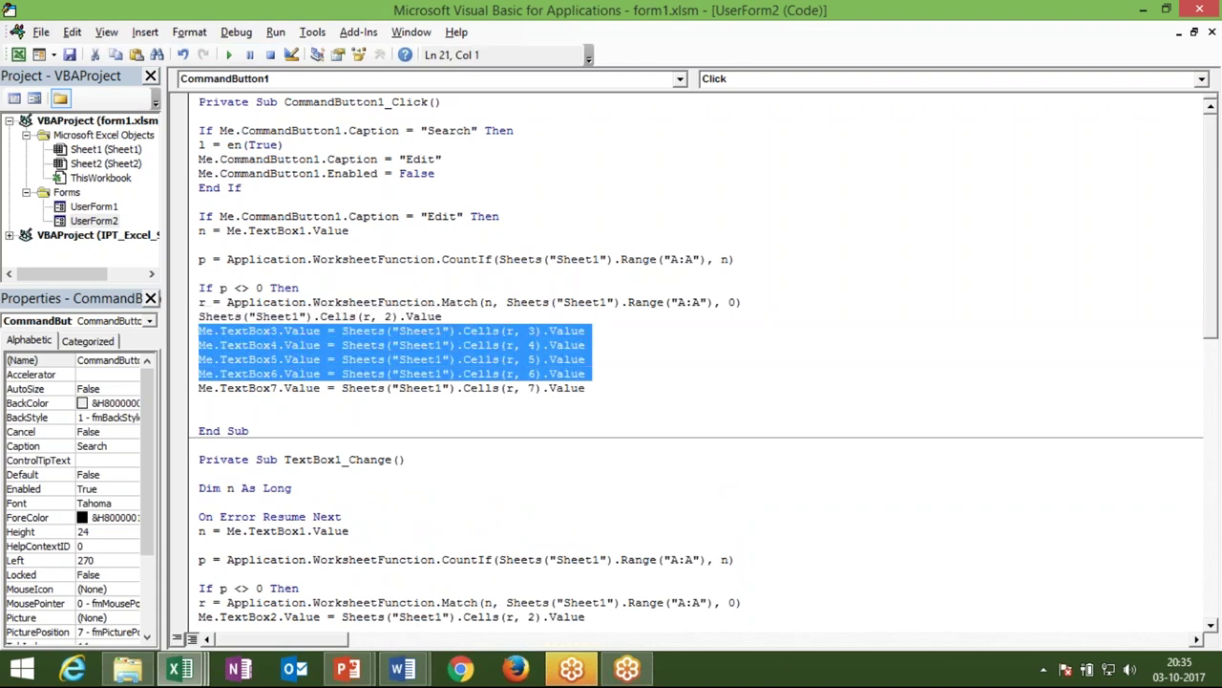
pyautogui.hotkey('shift', 'Down')
pyautogui.press('Delete')
pyautogui.click(506, 318)
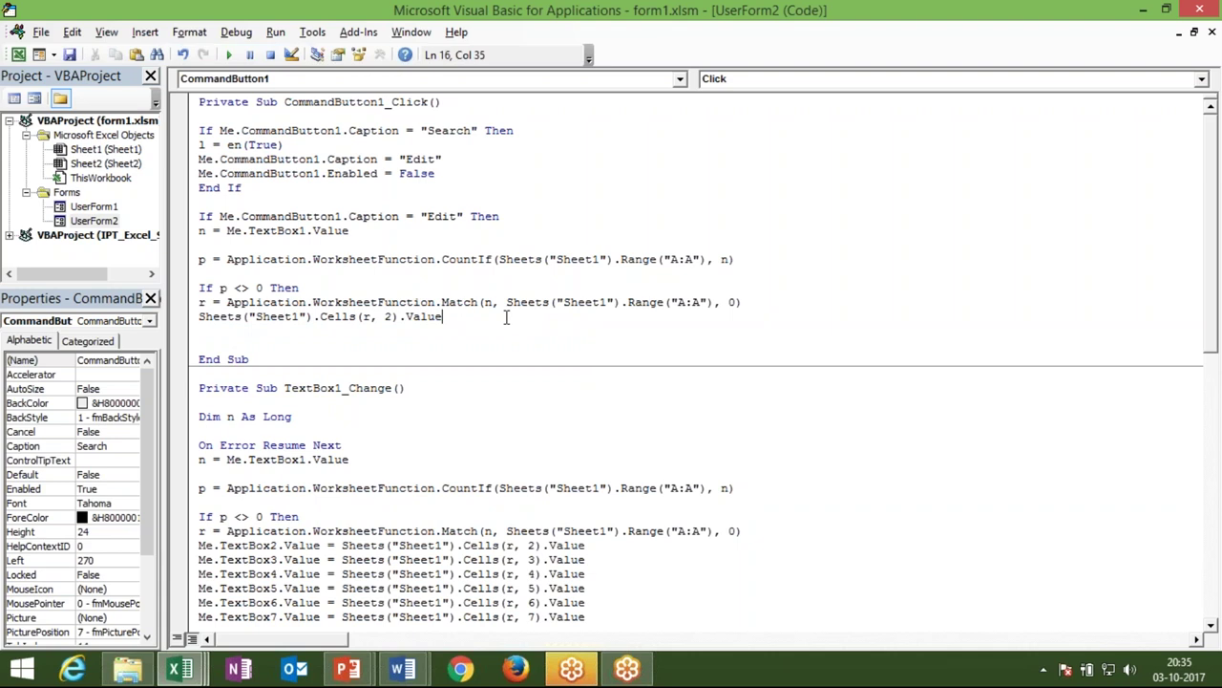
pyautogui.write('=me.te')
# Finish the line as = Me.TextBox2.Value and paste copies of it below
pyautogui.press('Down')
pyautogui.press('Tab')
pyautogui.write('.v')
pyautogui.press('Tab')
pyautogui.press('Return')
pyautogui.hotkey('shift', 'Up')
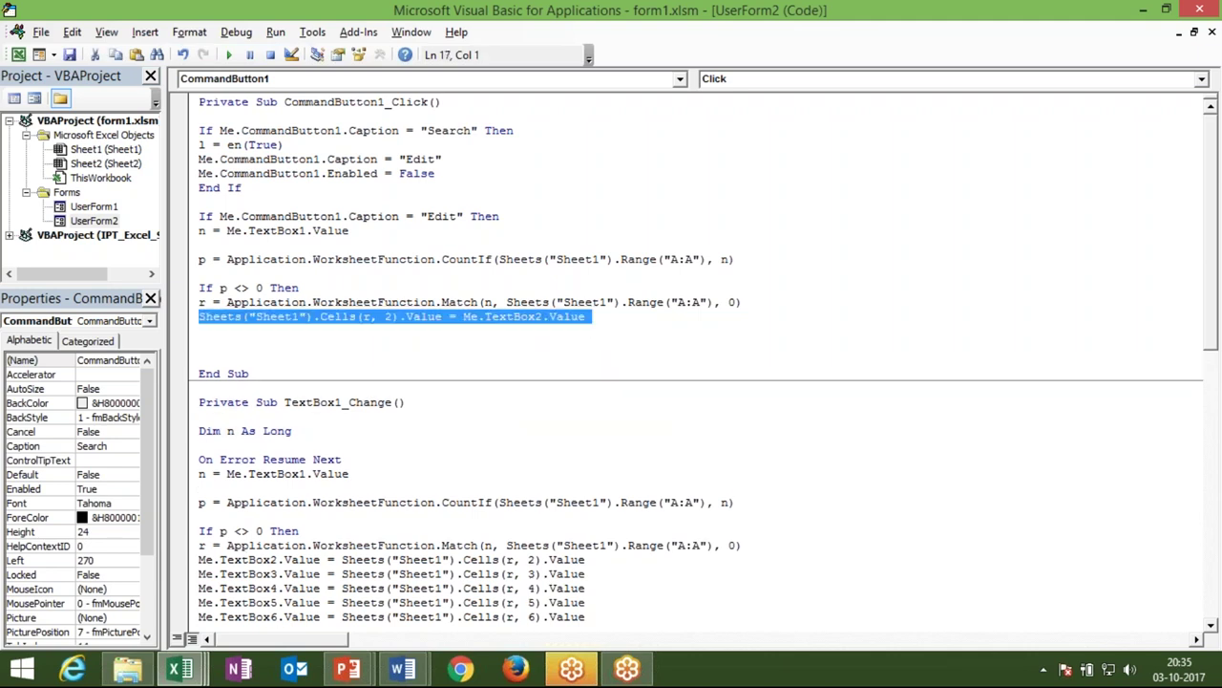
pyautogui.hotkey('ctrl', 'c')
pyautogui.press('Down')
pyautogui.hotkey('ctrl', 'v')
pyautogui.hotkey('ctrl', 'v')
pyautogui.hotkey('ctrl', 'v')
pyautogui.hotkey('ctrl', 'v')
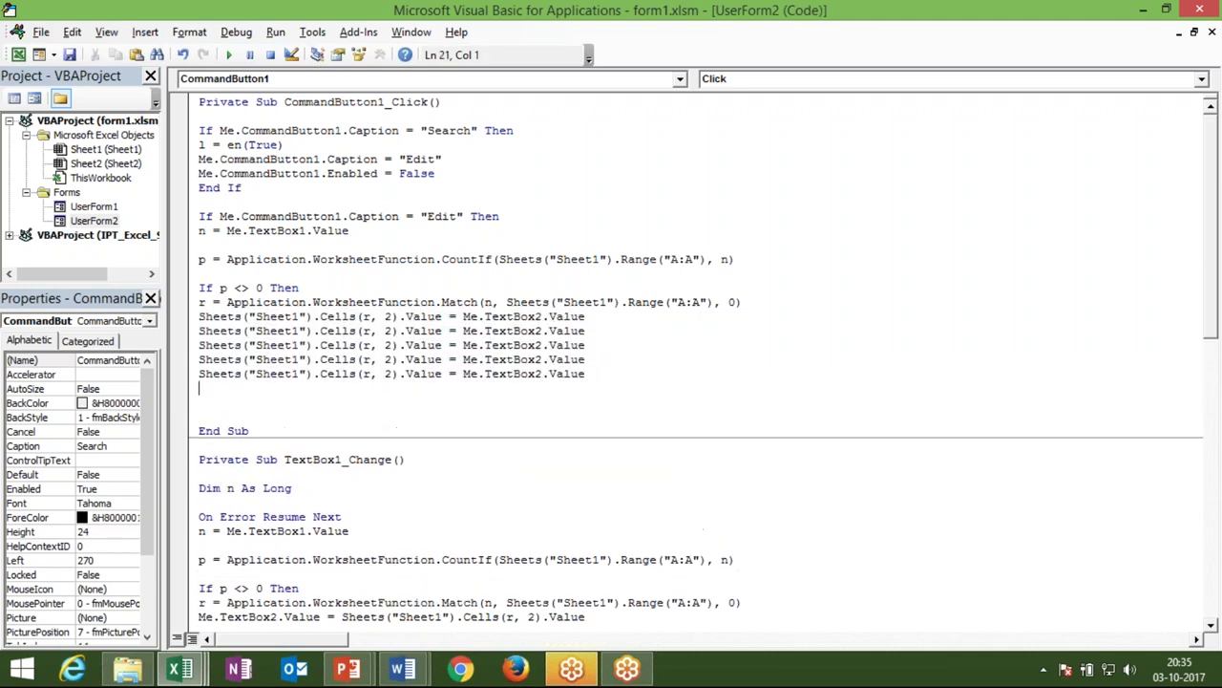
# Change the copied lines' column numbers to 3, 4, 5, 6 and 7
pyautogui.click(393, 334)
pyautogui.press('BackSpace')
pyautogui.write('3')
pyautogui.press('Down')
pyautogui.press('BackSpace')
pyautogui.write('4')
pyautogui.press('Down')
pyautogui.press('BackSpace')
pyautogui.write('5')
pyautogui.press('Down')
pyautogui.press('BackSpace')
pyautogui.write('6')
pyautogui.press('Down')
pyautogui.hotkey('ctrl', 'v')
pyautogui.click(392, 387)
pyautogui.press('BackSpace')
pyautogui.write('7')
# Change the copies' textbox references to TextBox3 through TextBox7
pyautogui.click(543, 331)
pyautogui.press('BackSpace')
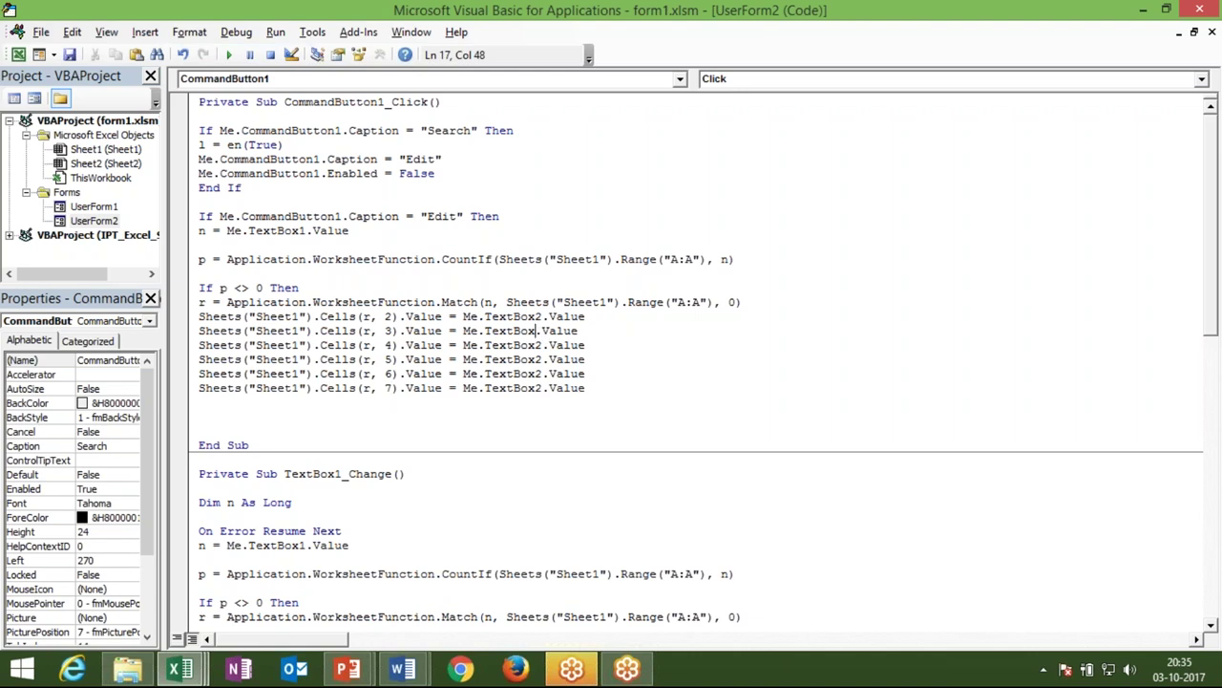
pyautogui.write('6')
pyautogui.press('Down')
pyautogui.press('BackSpace')
pyautogui.write('4')
pyautogui.press('Down')
pyautogui.press('BackSpace')
pyautogui.write('5')
pyautogui.press('Down')
pyautogui.press('BackSpace')
pyautogui.write('6')
pyautogui.press('Down')
pyautogui.press('BackSpace')
pyautogui.write('7')
pyautogui.press('Up')
pyautogui.press('Up')
pyautogui.press('Up')
pyautogui.press('Up')
pyautogui.press('BackSpace')
pyautogui.write('3')
# Add MsgBox "Data have Changed" and End If, then run the form
pyautogui.click(315, 412)
pyautogui.write('msgbox "Data have ')
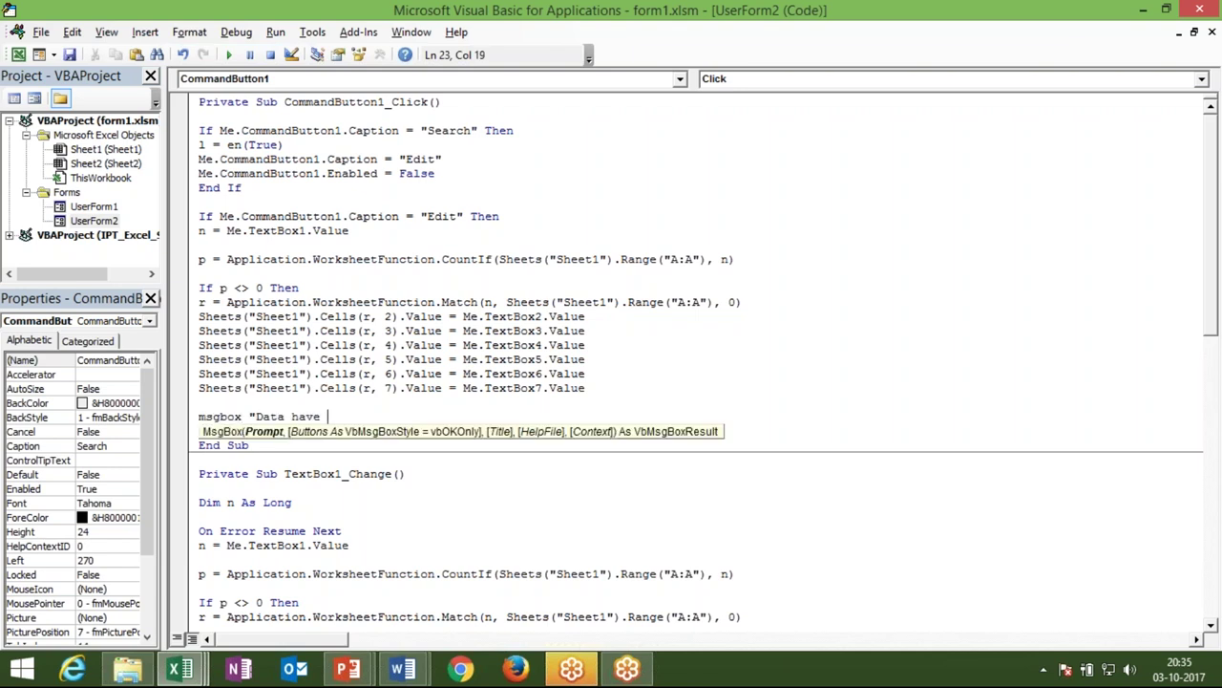
pyautogui.write('Changed')
pyautogui.write('"')
pyautogui.press('Return')
pyautogui.write('end if')
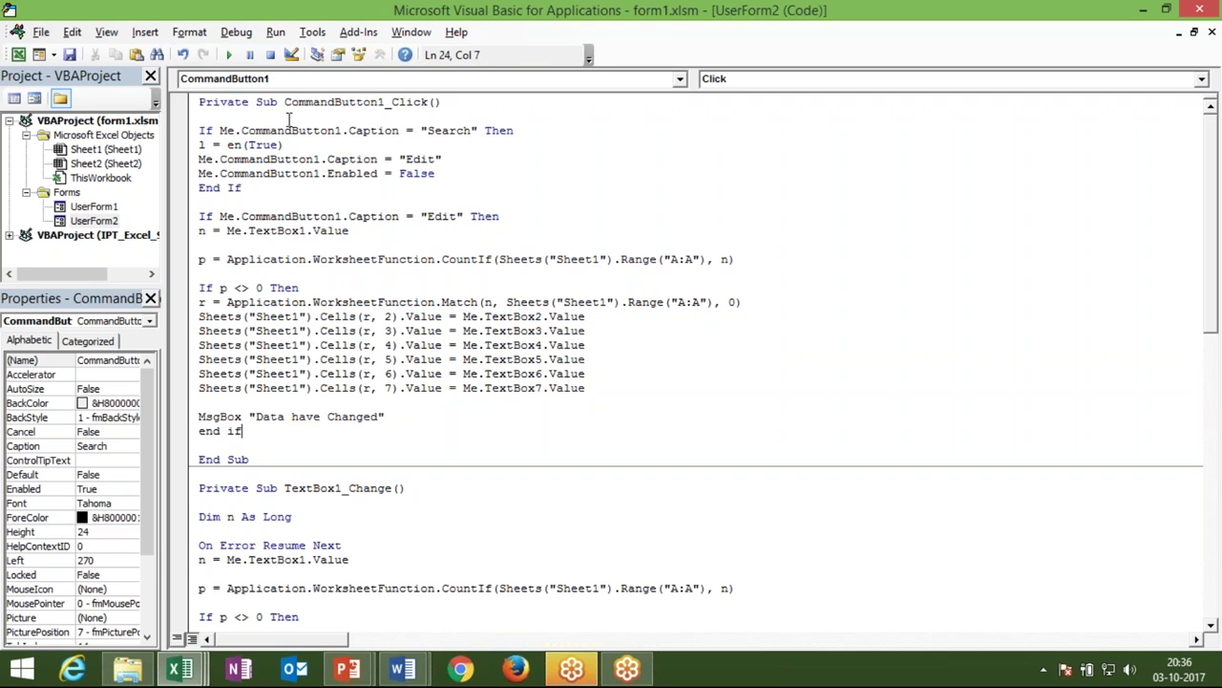
pyautogui.click(229, 54)
# Dismiss the compile error, add a second End If above End Sub, and reset the code
pyautogui.click(770, 468)
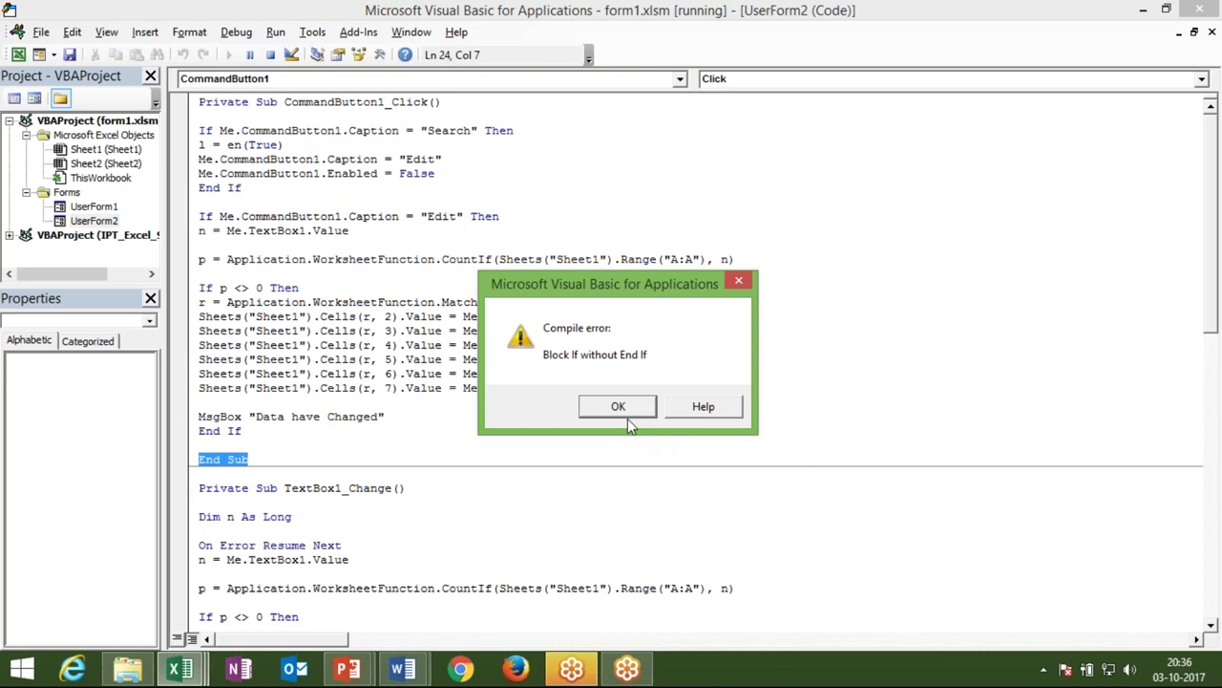
pyautogui.click(619, 406)
pyautogui.click(378, 402)
pyautogui.press('Delete')
pyautogui.click(309, 418)
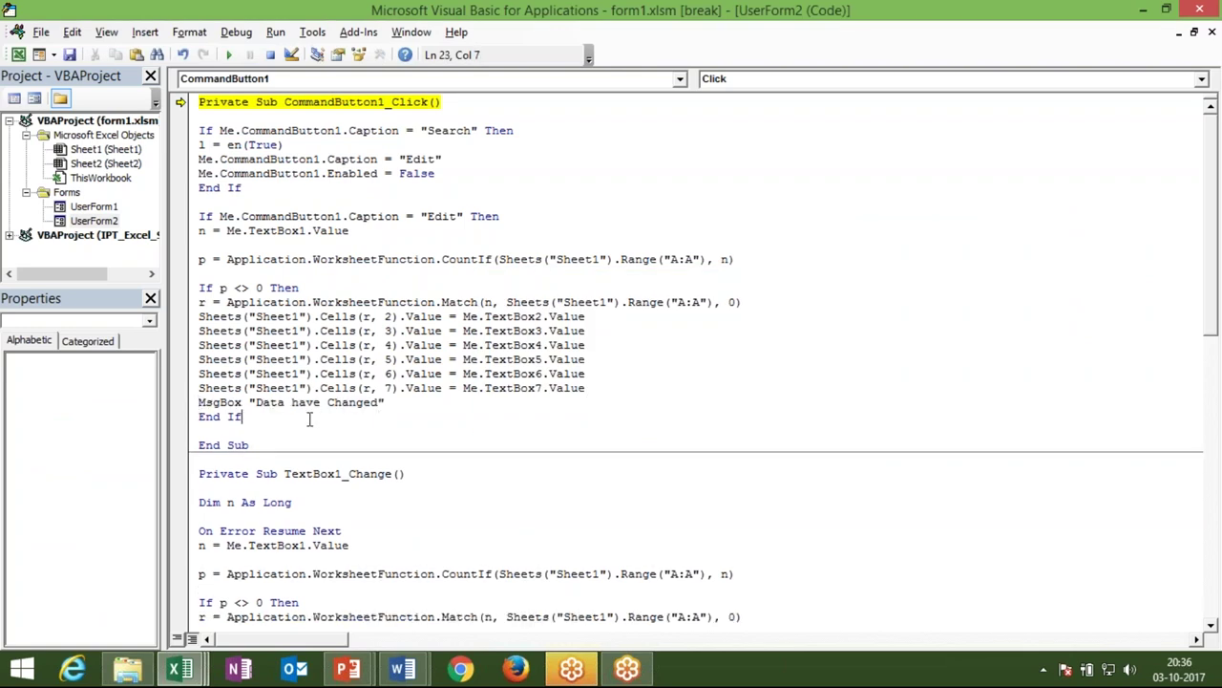
pyautogui.click(218, 249)
pyautogui.click(207, 430)
pyautogui.write('end if')
pyautogui.doubleClick(254, 432)
pyautogui.click(272, 56)
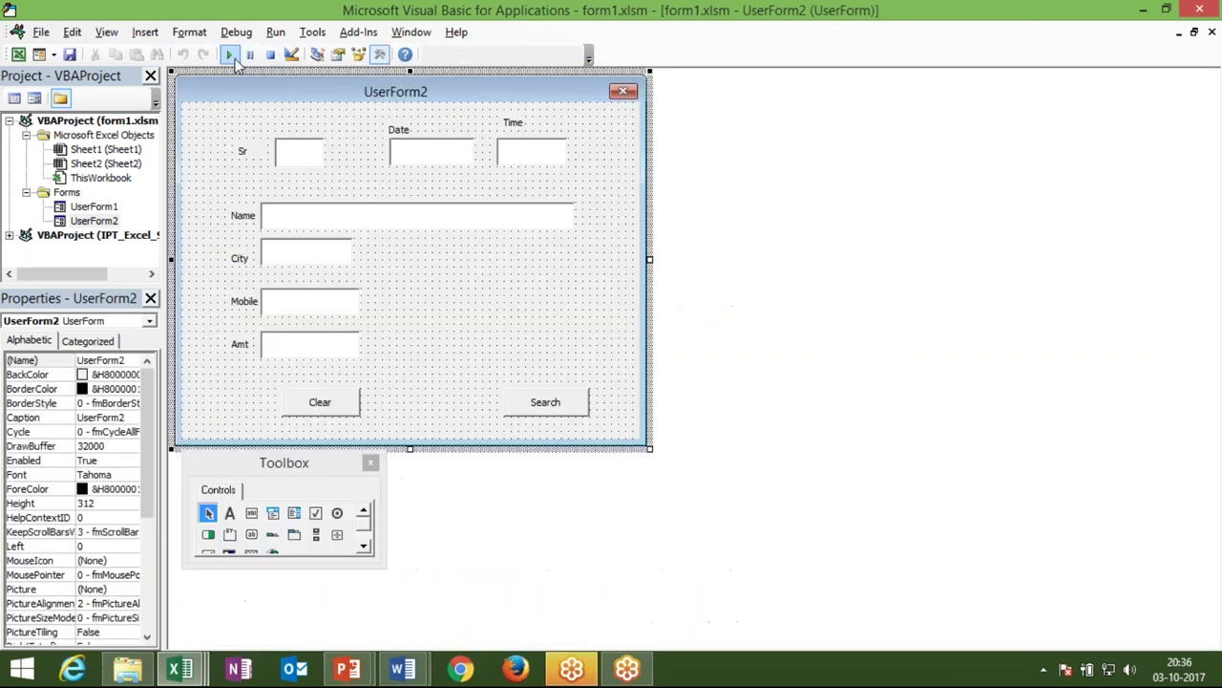
# Run UserForm2, press Search, and debug the run-time error 1004 on the Match line
pyautogui.click(231, 55)
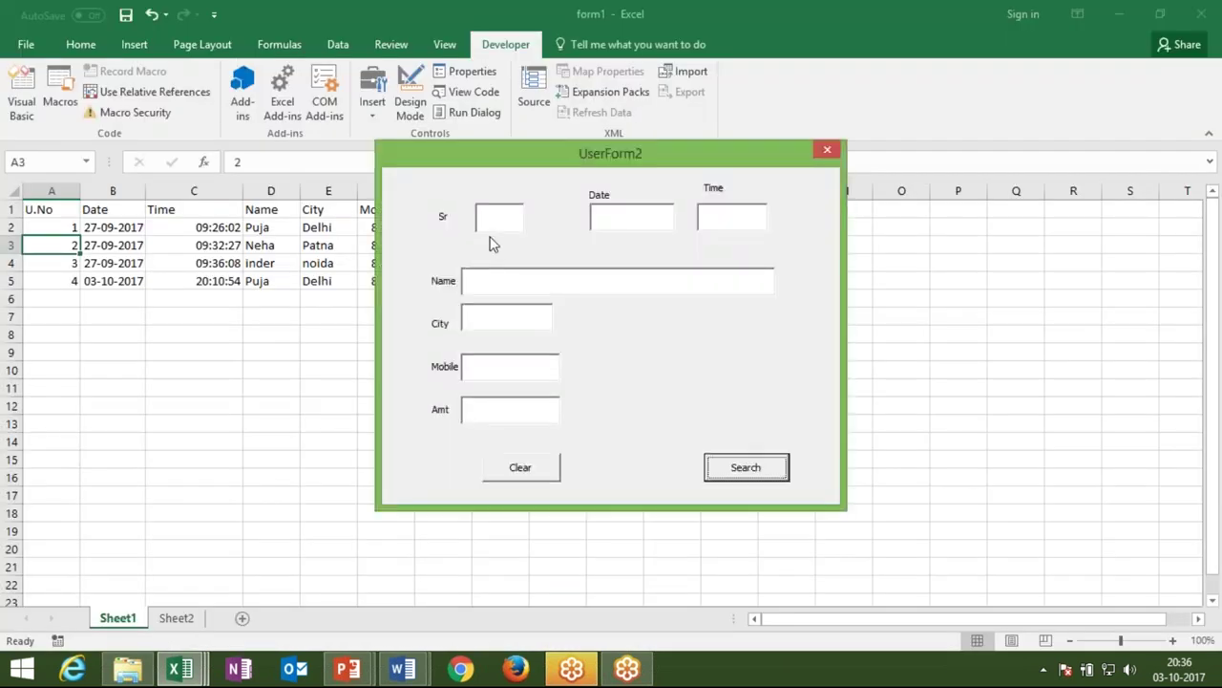
pyautogui.click(774, 469)
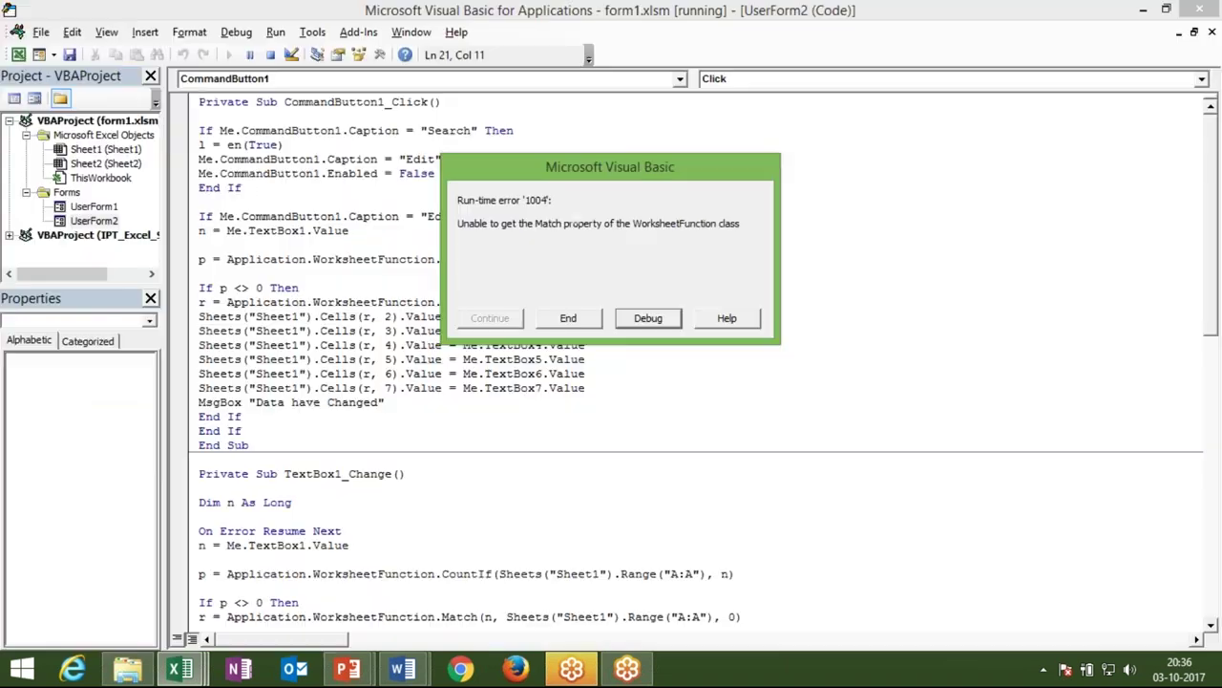
pyautogui.click(652, 321)
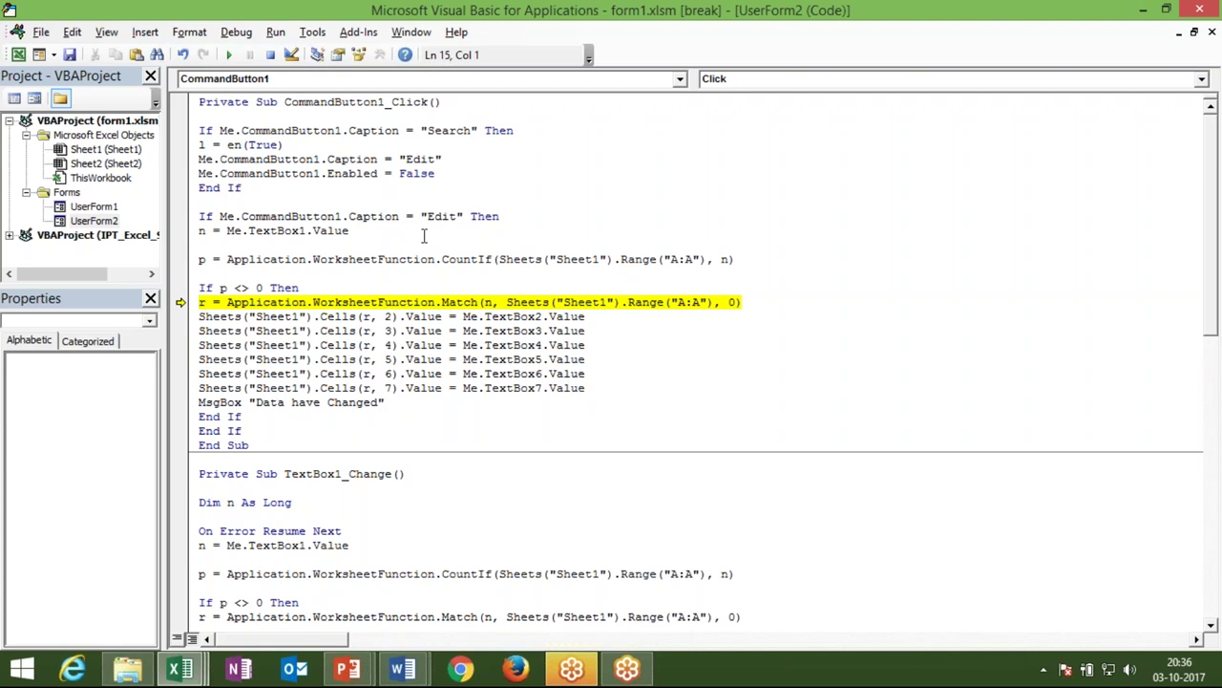
# Declare 'Dim n As Long' under the CommandButton1_Click header and reset the paused project
pyautogui.click(424, 236)
pyautogui.click(201, 230)
pyautogui.click(214, 119)
pyautogui.press('Return')
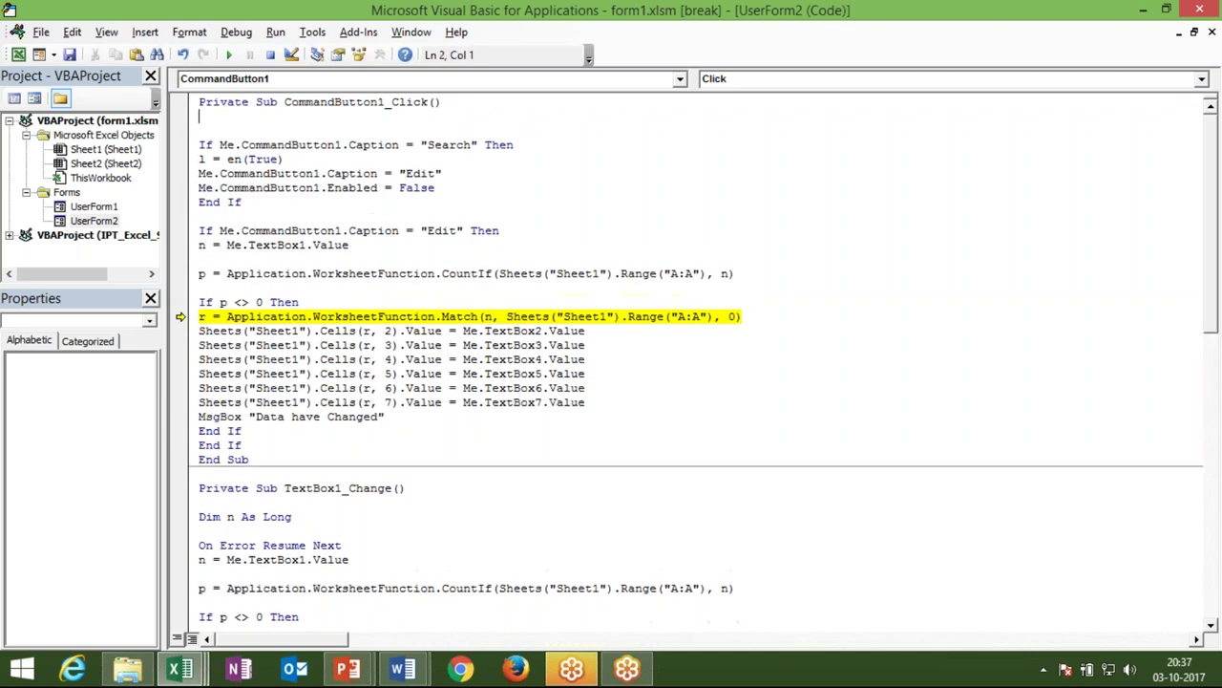
pyautogui.write('dim n as long')
pyautogui.press('Tab')
pyautogui.click(214, 197)
pyautogui.click(562, 401)
# Insert 'On Error Resume Next' on a new line after the Edit If check, then run UserForm2
pyautogui.doubleClick(529, 400)
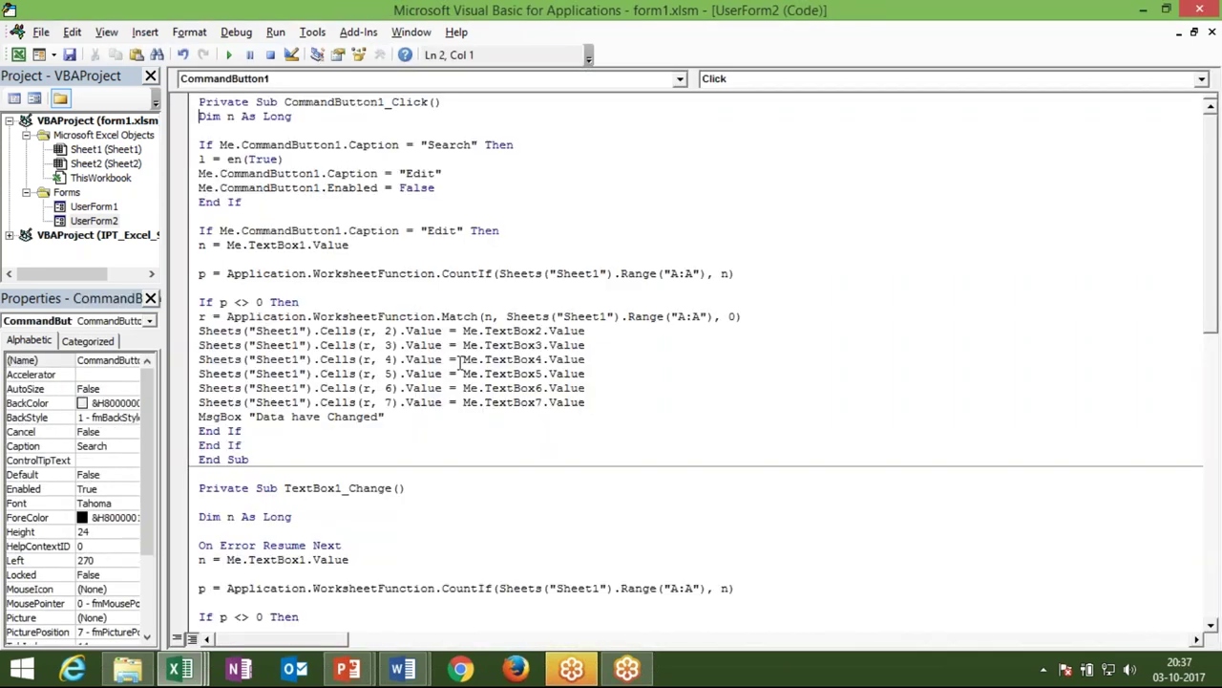
pyautogui.click(227, 246)
pyautogui.press('Down')
pyautogui.press('Left')
pyautogui.press('Left')
pyautogui.press('Down')
pyautogui.press('Left')
pyautogui.press('Left')
pyautogui.press('Up')
pyautogui.press('Down')
pyautogui.press('Down')
pyautogui.press('Up')
pyautogui.press('Return')
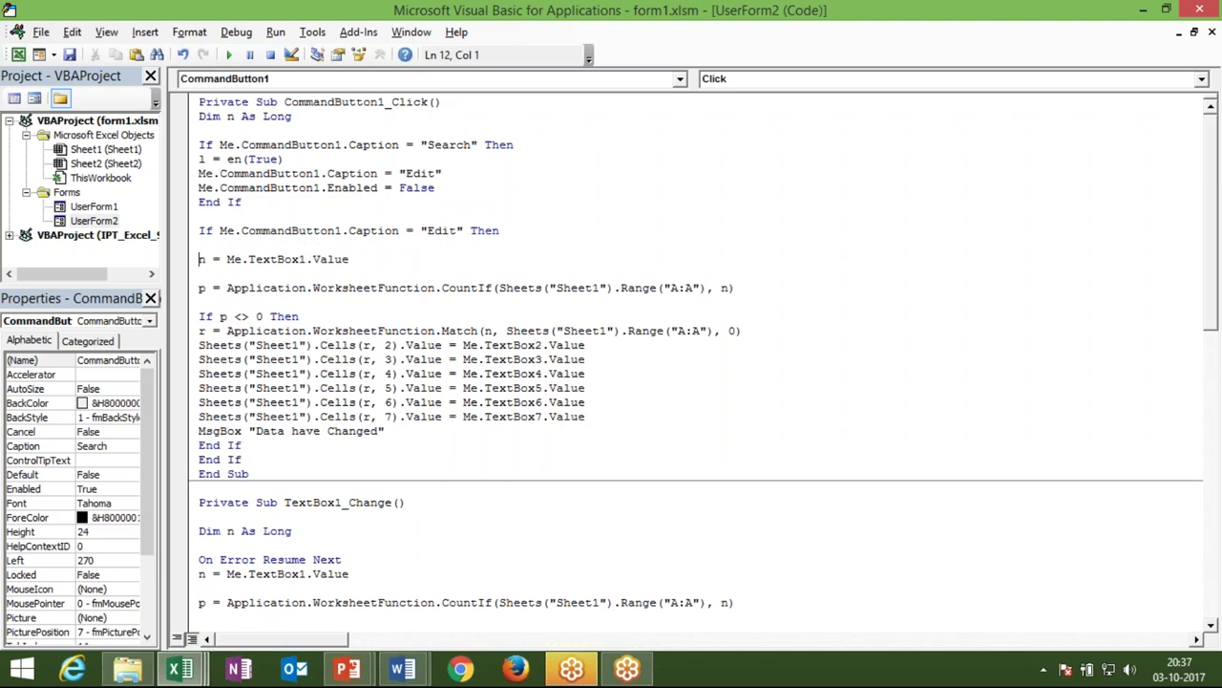
pyautogui.press('Up')
pyautogui.write('on error re')
pyautogui.write('sume ')
pyautogui.write('next')
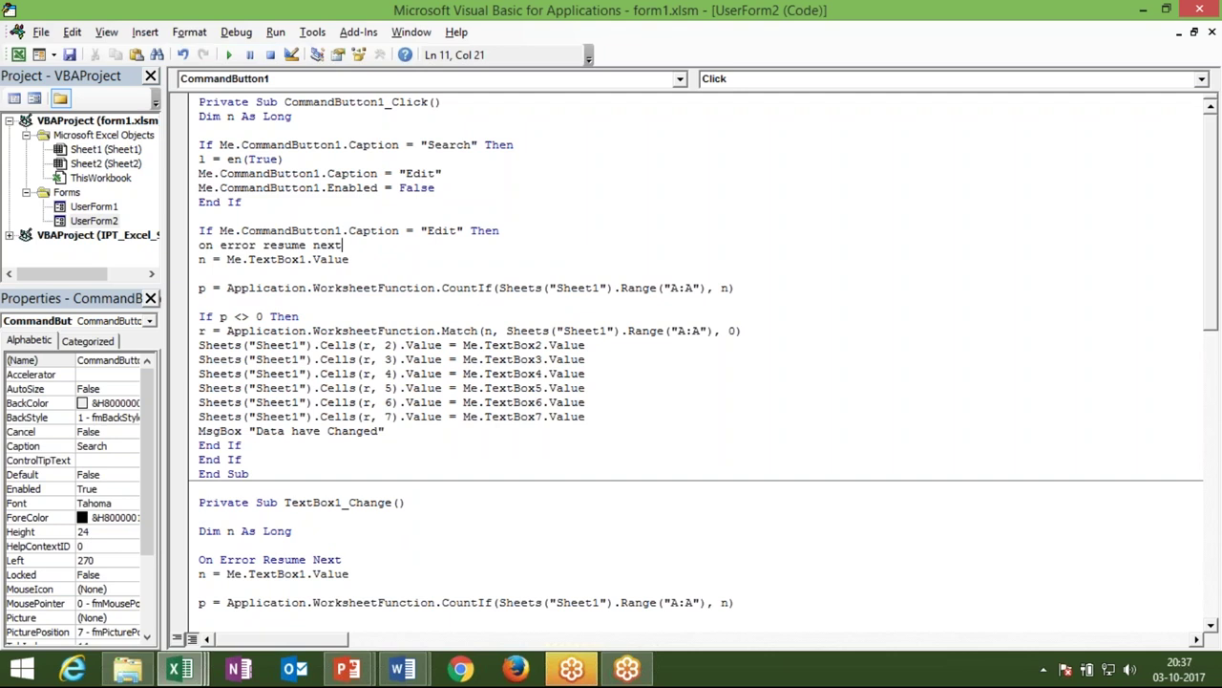
pyautogui.click(277, 286)
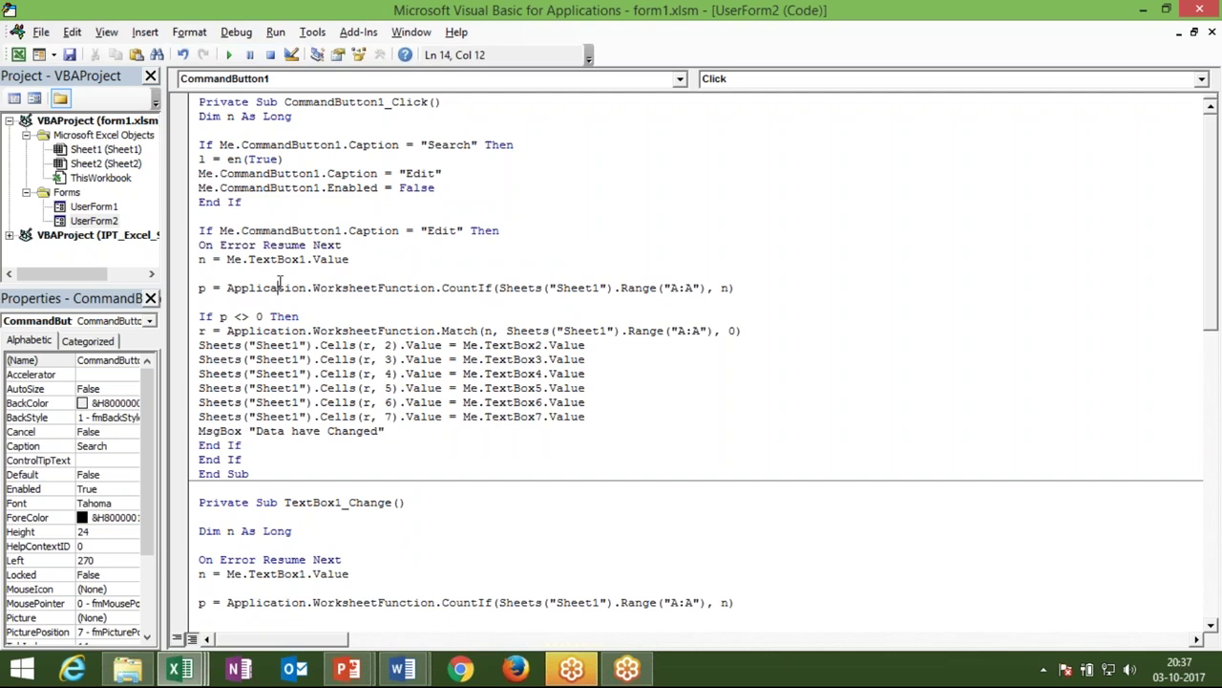
pyautogui.click(232, 55)
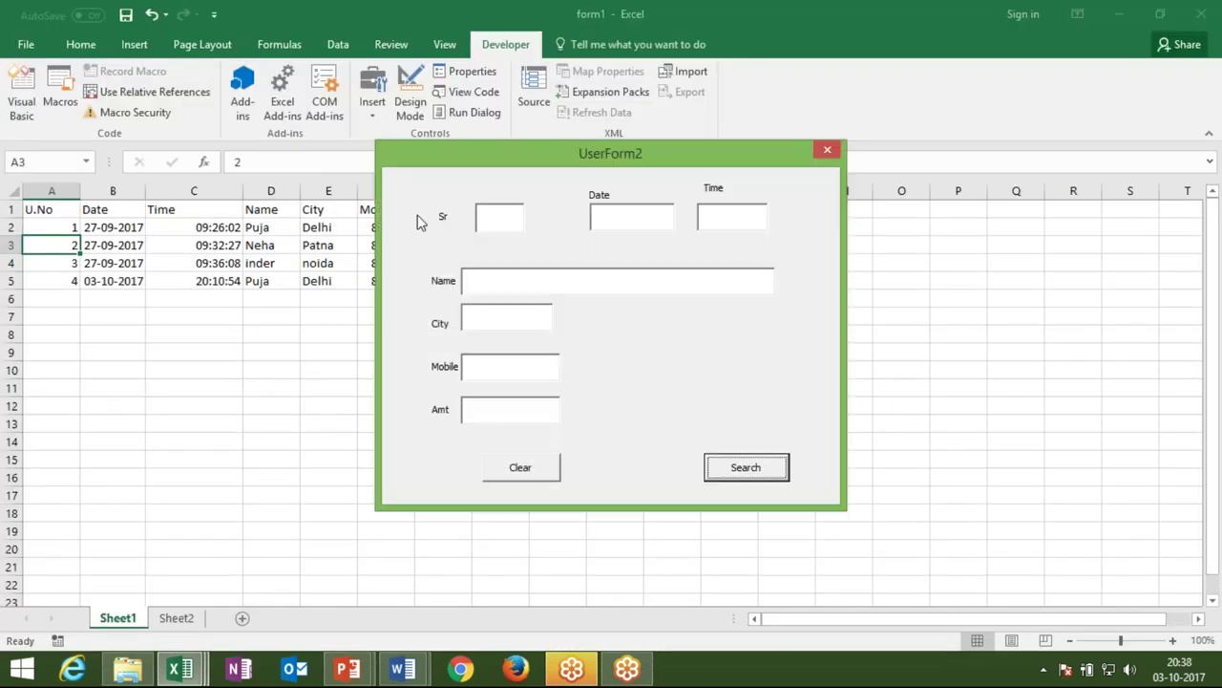
# Load Sr record 1, append 'Singh' to its name, and save the edit to Sheet1
pyautogui.click(786, 471)
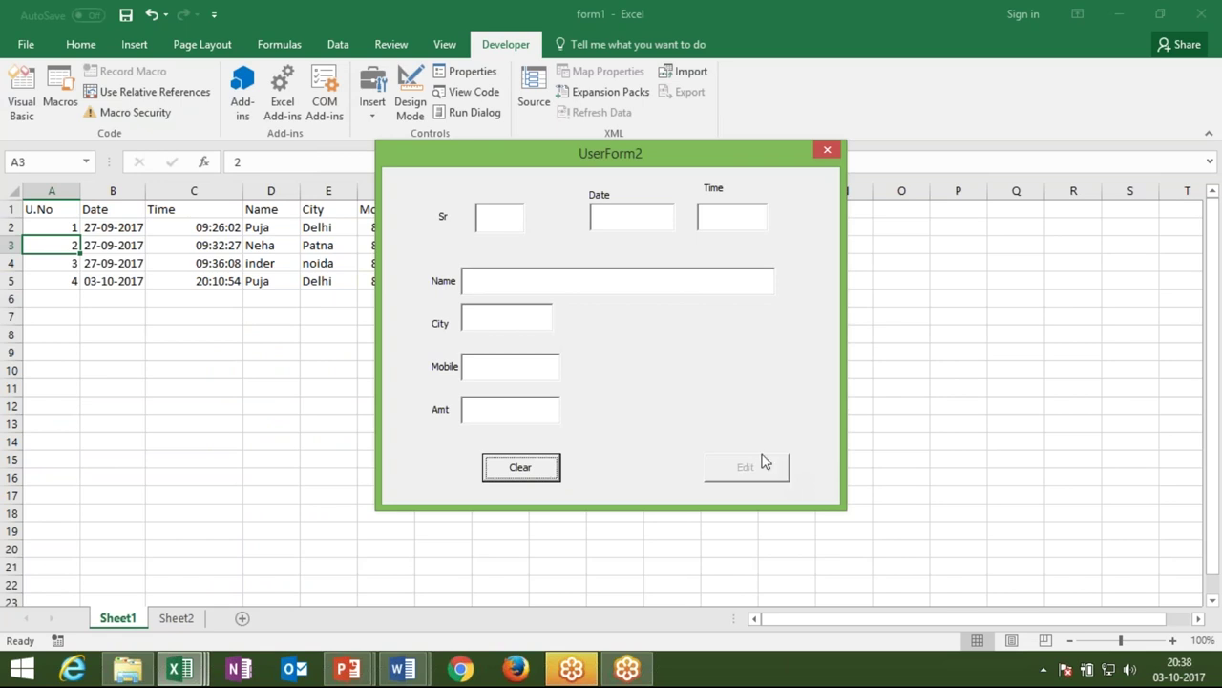
pyautogui.click(499, 220)
pyautogui.write('1')
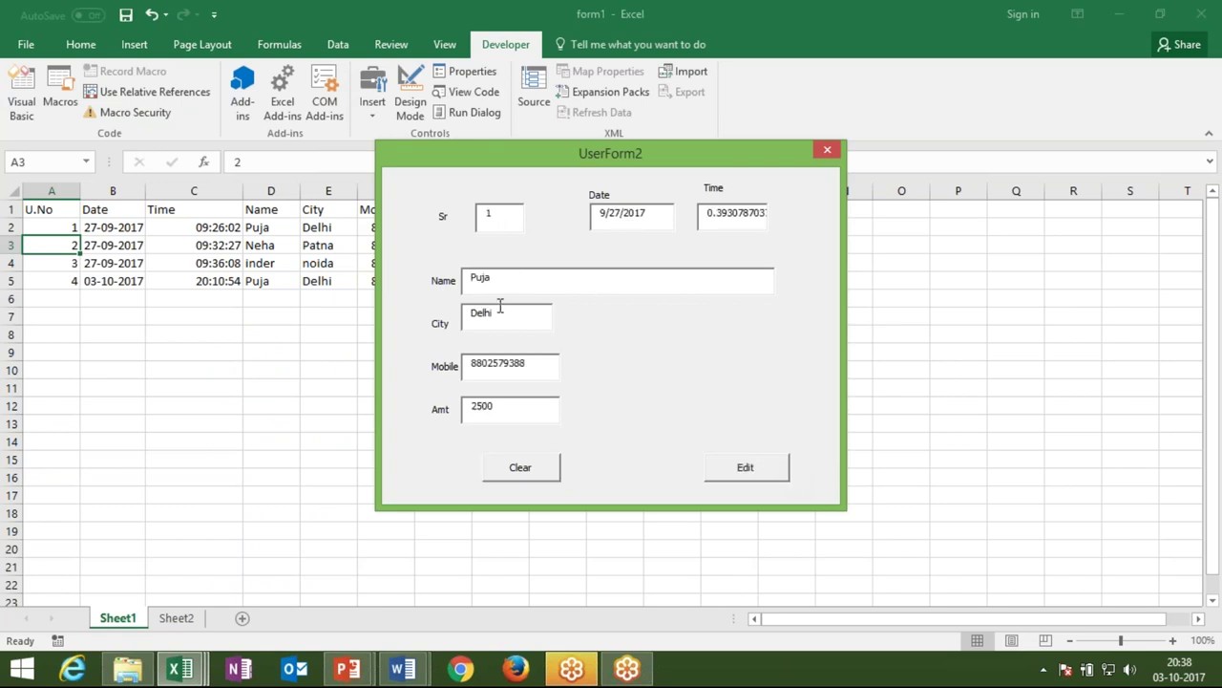
pyautogui.press('Tab')
pyautogui.write('Singh')
pyautogui.click(755, 475)
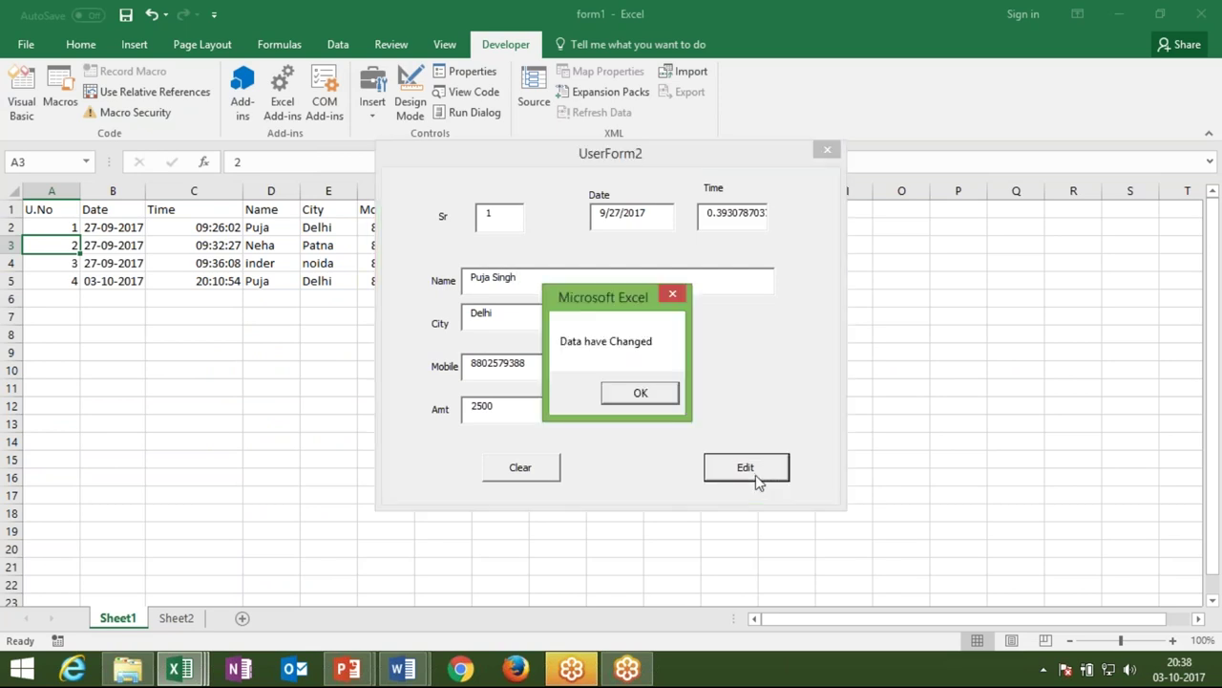
pyautogui.click(655, 392)
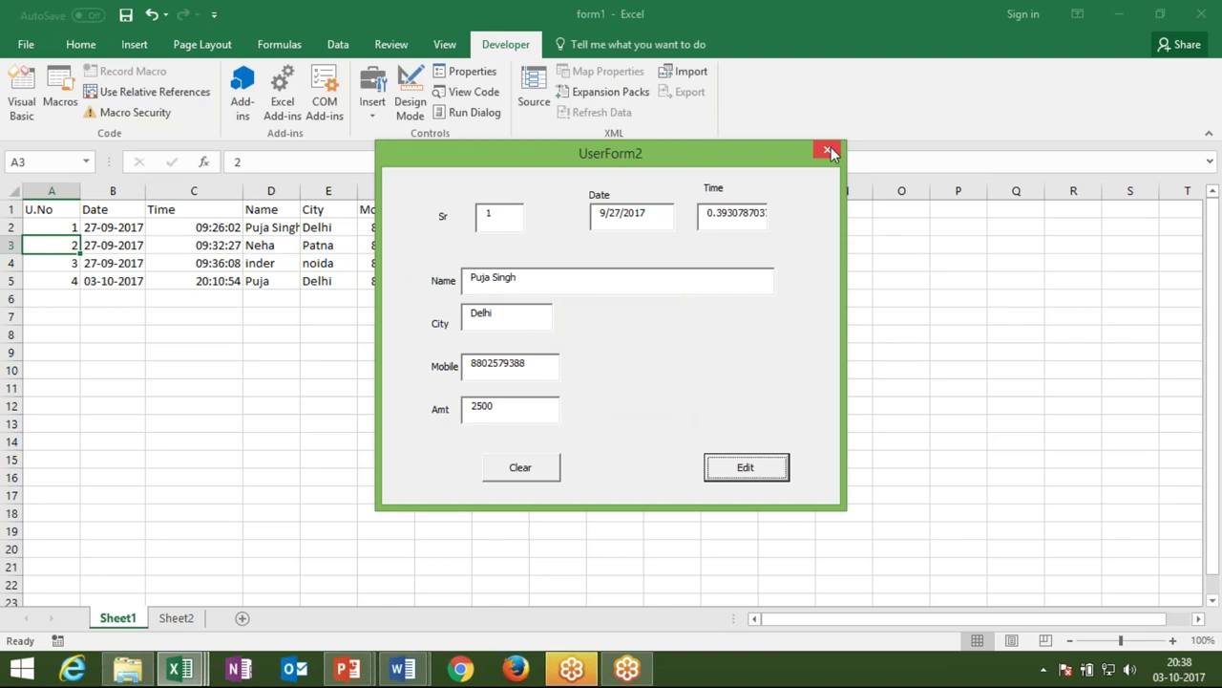
# Clear and re-enter Sr values 2 and 1 to test the form, then close it
pyautogui.click(506, 215)
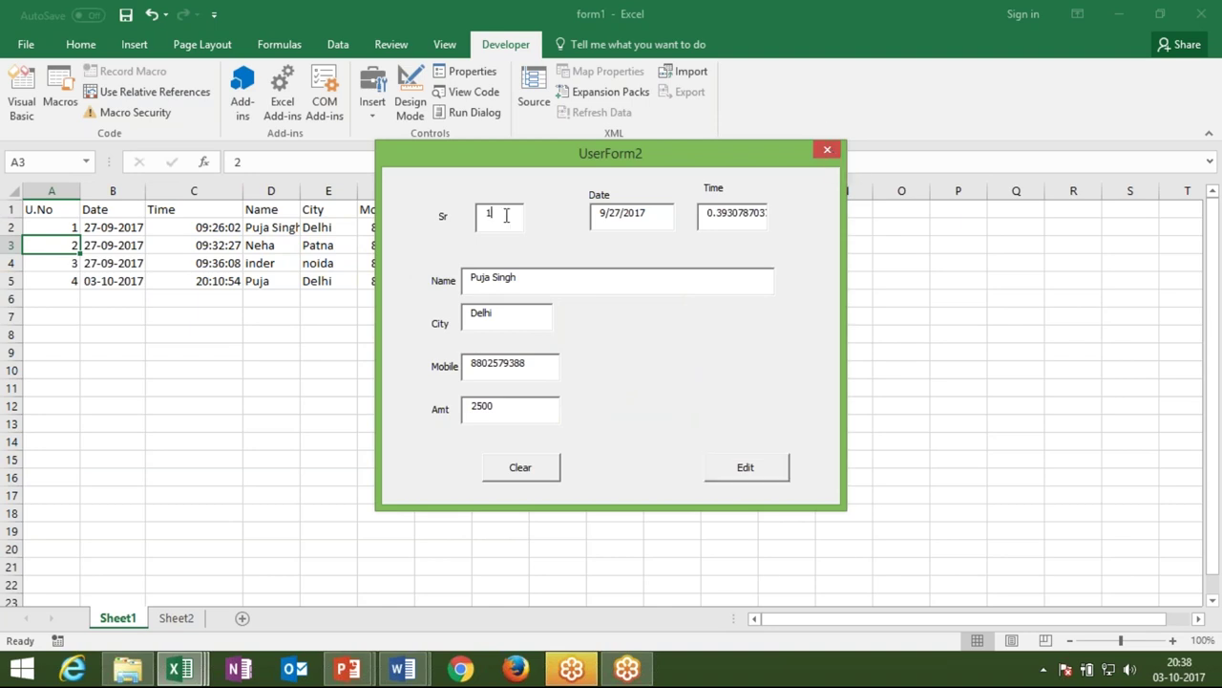
pyautogui.press('BackSpace')
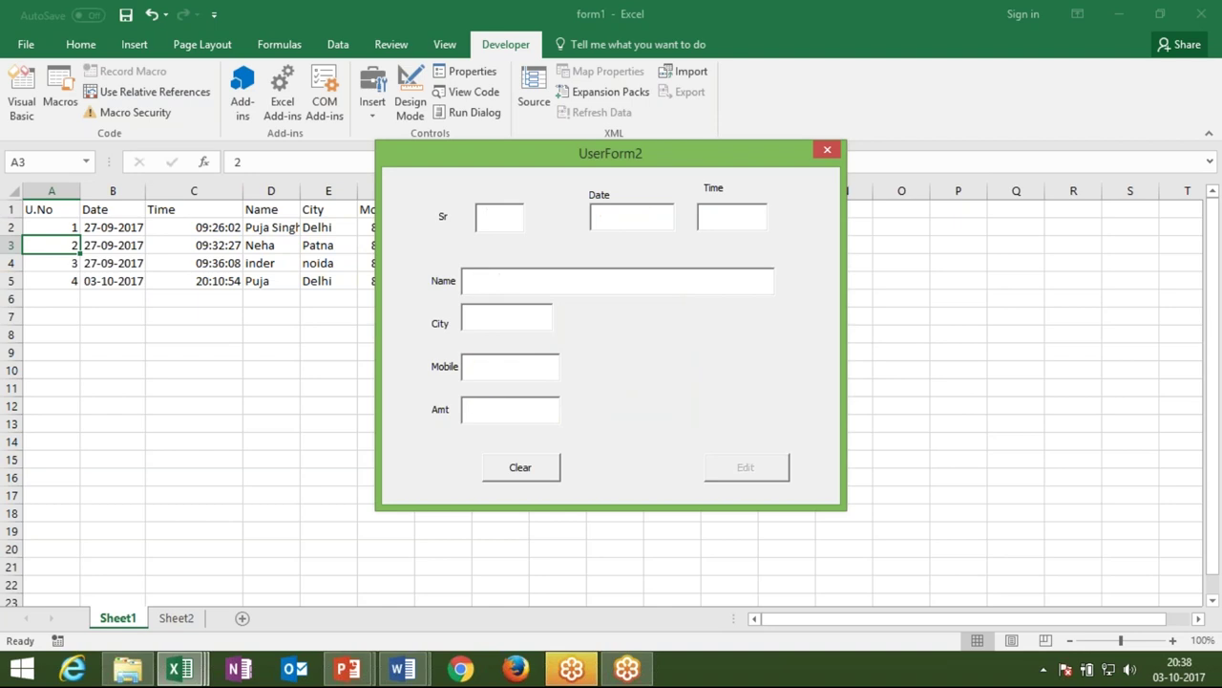
pyautogui.write('2')
pyautogui.press('BackSpace')
pyautogui.write('1')
pyautogui.press('BackSpace')
pyautogui.write('1')
pyautogui.press('BackSpace')
pyautogui.write('1')
pyautogui.press('BackSpace')
pyautogui.click(829, 149)
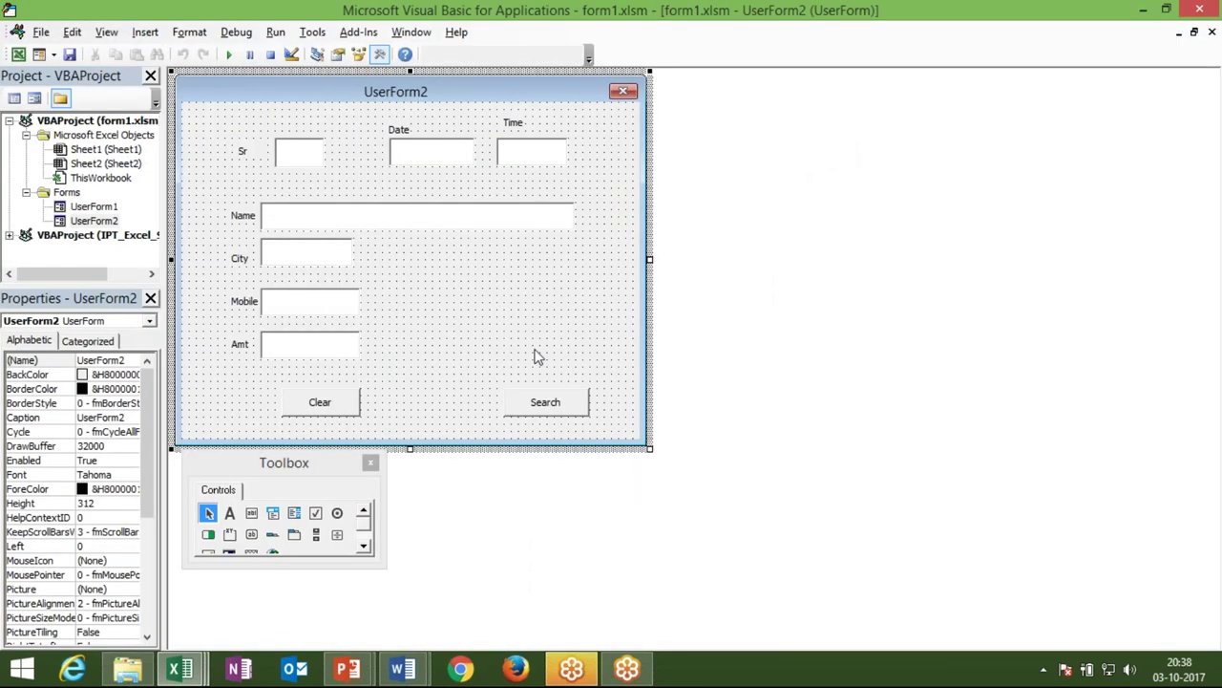
# In TextBox1_Change's Else branch, change CommandButton1's Enabled value from False to True
pyautogui.doubleClick(545, 404)
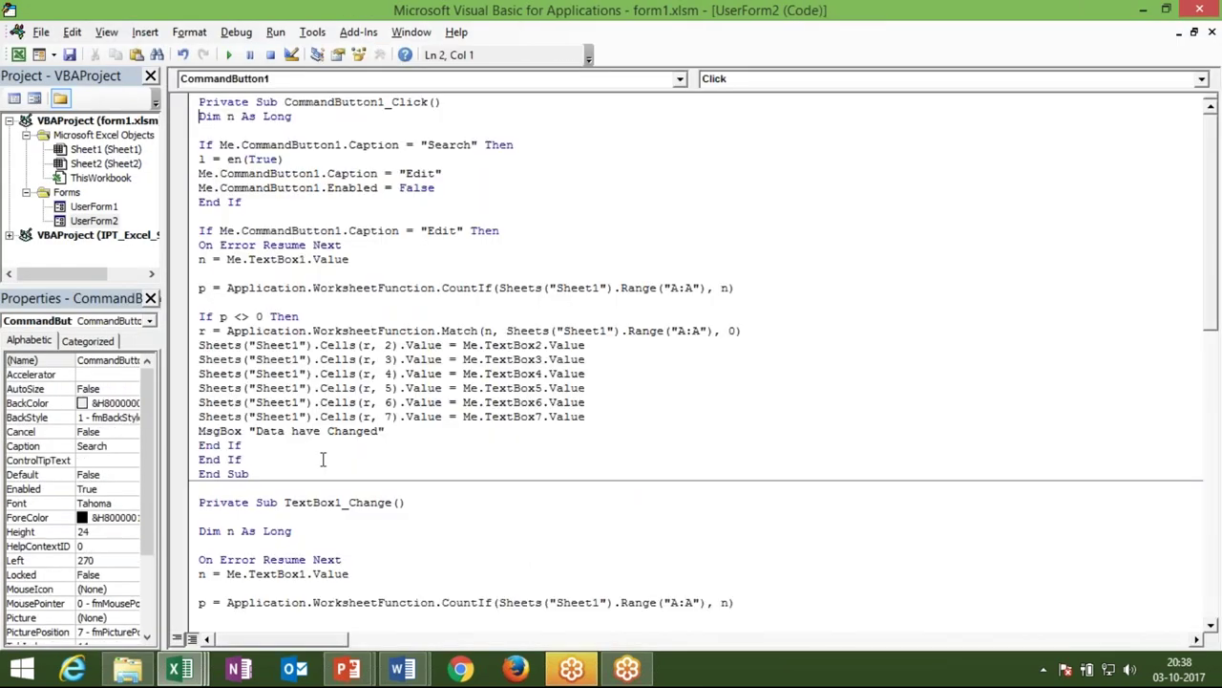
pyautogui.press('Down')
pyautogui.press('Down')
pyautogui.press('Down')
pyautogui.press('Down')
pyautogui.press('Down')
pyautogui.press('Down')
pyautogui.press('Down')
pyautogui.press('Down')
pyautogui.press('Down')
pyautogui.press('Down')
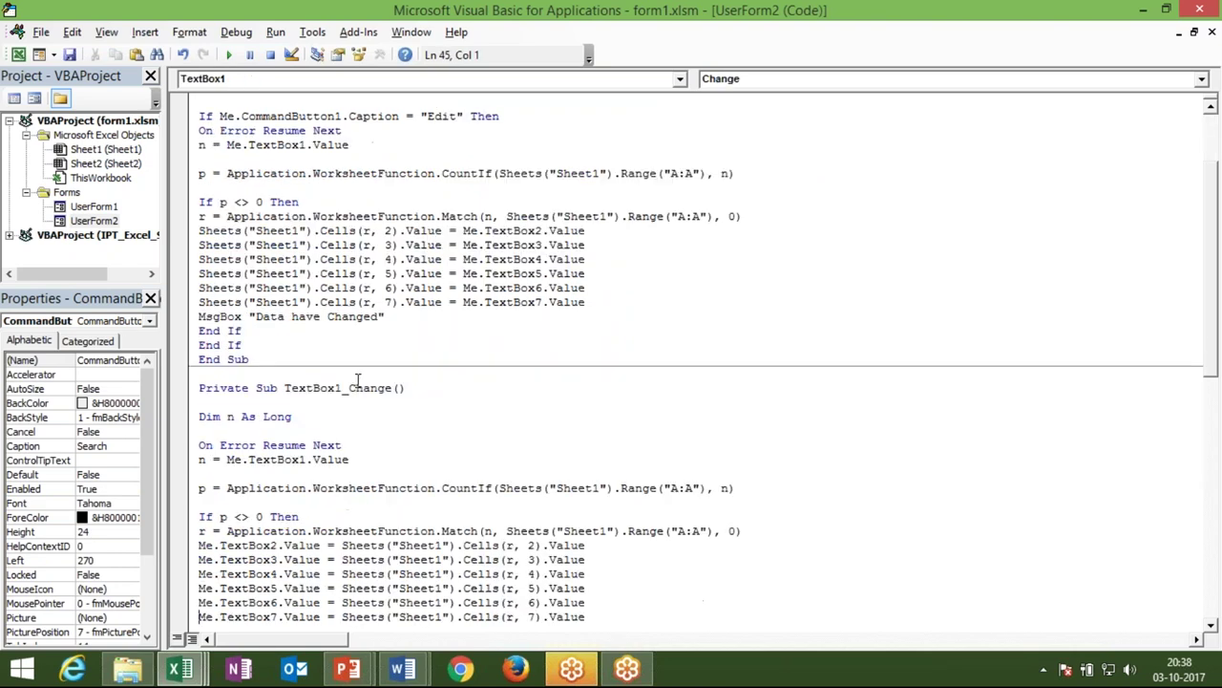
pyautogui.press('Down')
pyautogui.press('Down')
pyautogui.press('Down')
pyautogui.press('Down')
pyautogui.press('Down')
pyautogui.scroll(-1, 359, 382)
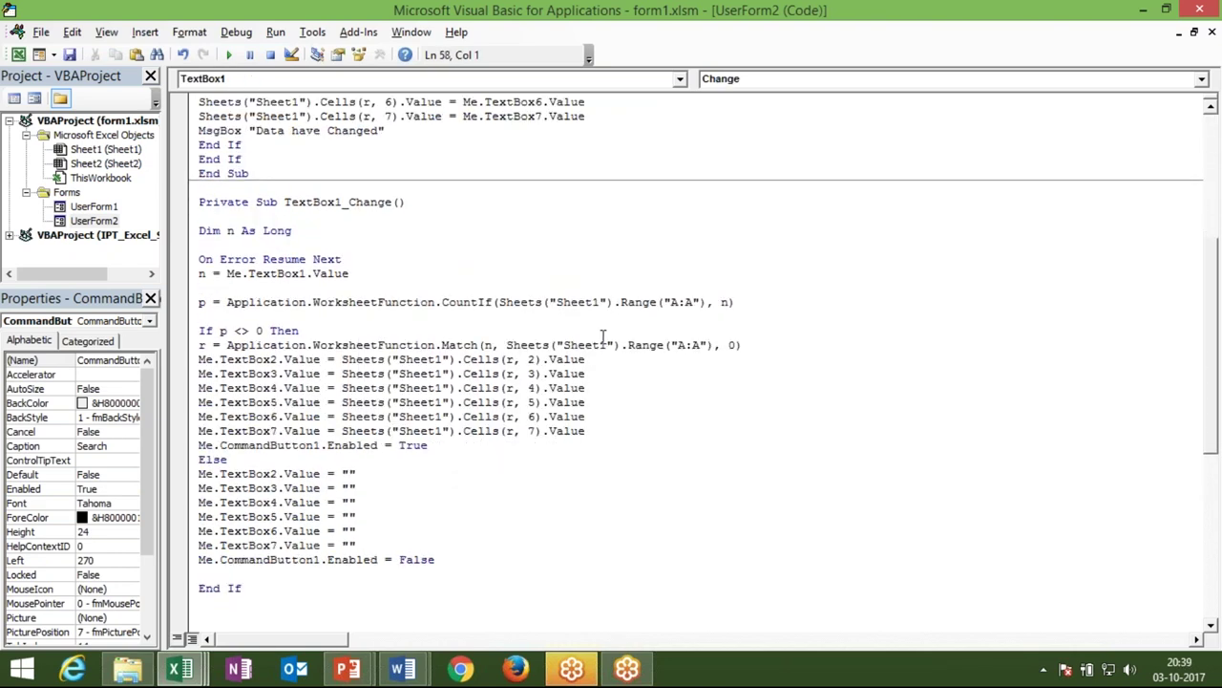
pyautogui.click(415, 559)
pyautogui.doubleClick(416, 559)
pyautogui.press('BackSpace')
pyautogui.write('true')
pyautogui.press('Return')
# Add 'Me.CommandButton1.Caption = "New"' on a line above the Enabled line
pyautogui.press('Up')
pyautogui.press('Return')
pyautogui.press('Up')
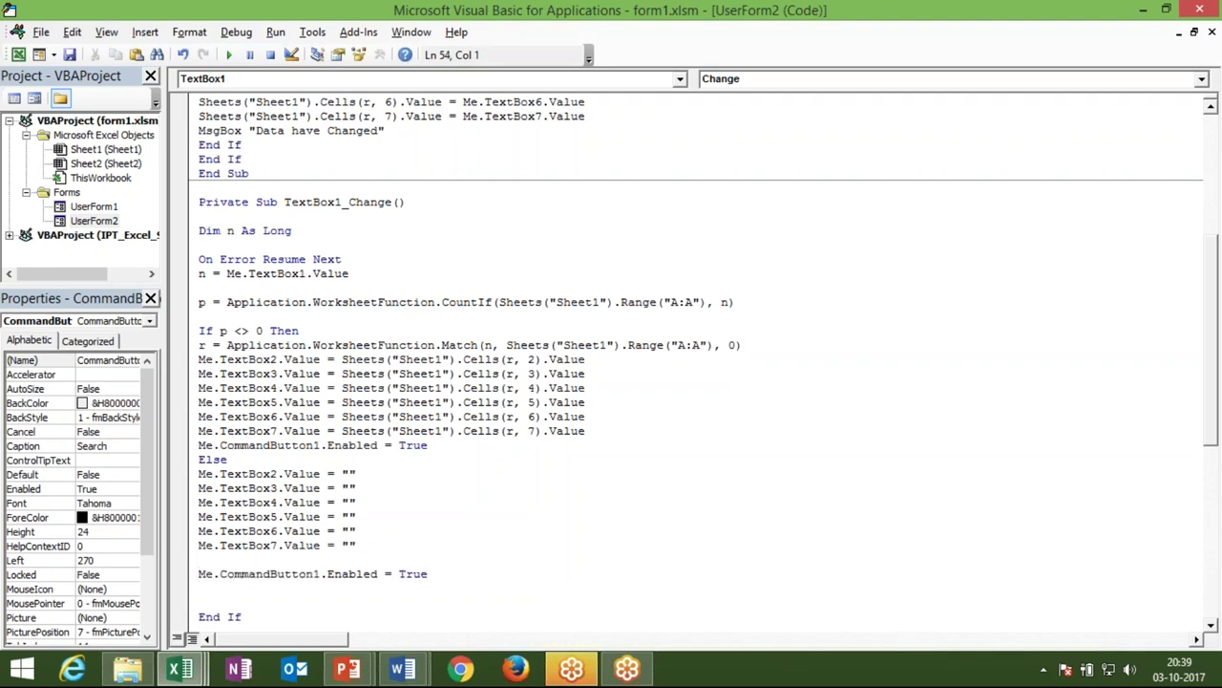
pyautogui.write('me')
pyautogui.write('.co')
pyautogui.press('Tab')
pyautogui.write('.')
pyautogui.write('v')
pyautogui.press('BackSpace')
pyautogui.write('c')
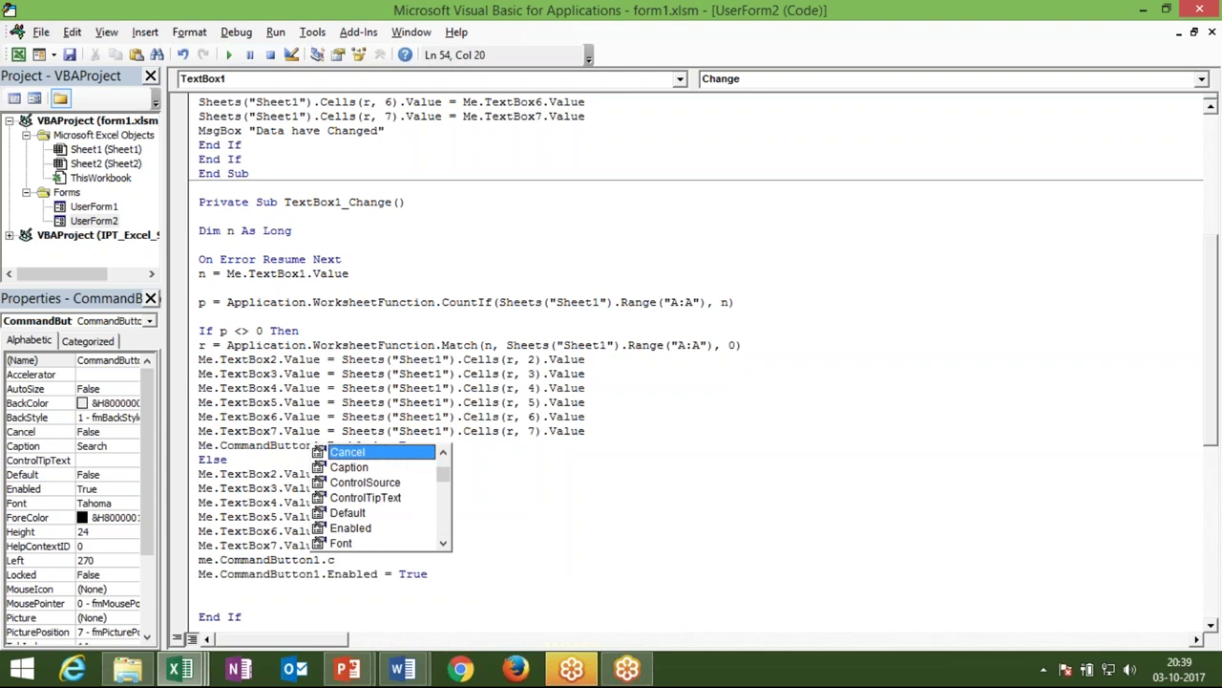
pyautogui.press('Down')
pyautogui.press('Tab')
pyautogui.write('="New')
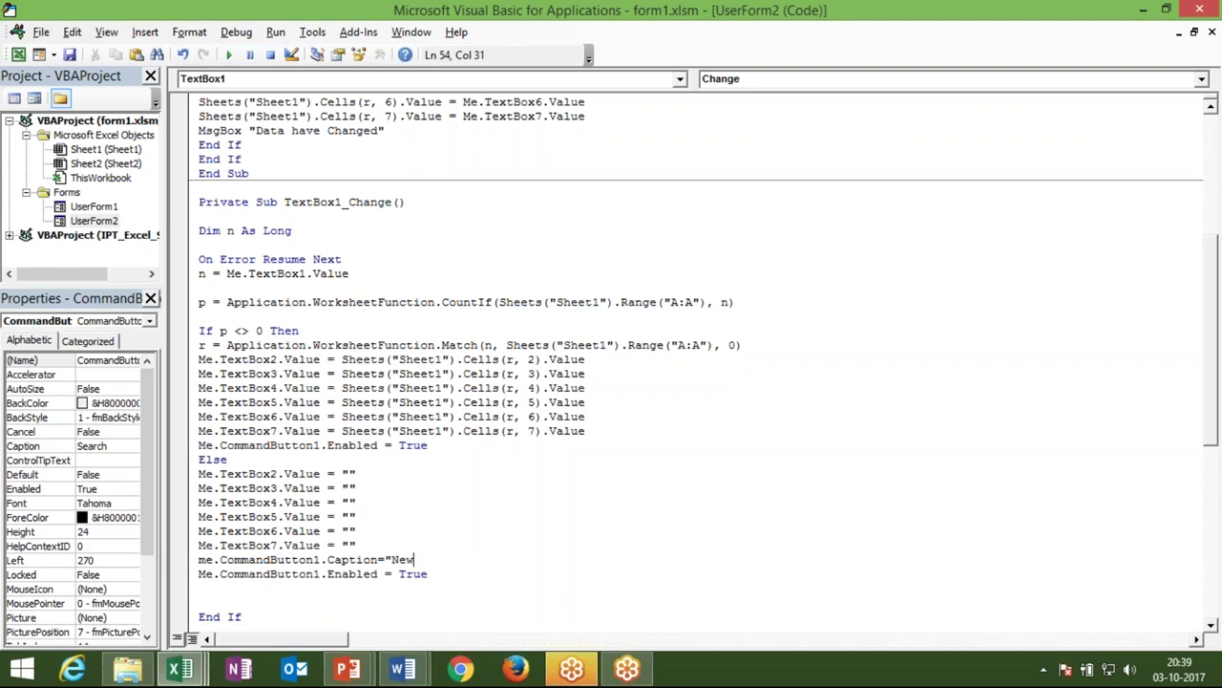
pyautogui.click(389, 603)
pyautogui.click(326, 588)
pyautogui.click(329, 559)
# Run UserForm2 in edit mode, type Sr 1, then delete it to empty the form
pyautogui.click(229, 54)
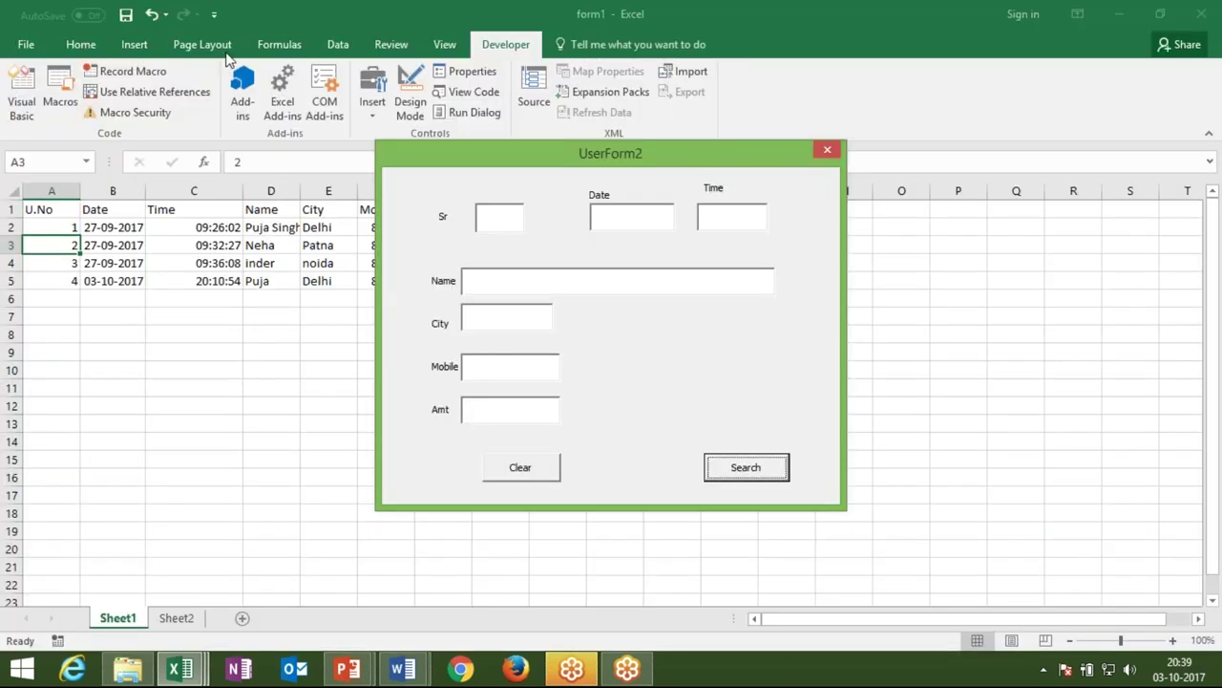
pyautogui.click(482, 223)
pyautogui.click(748, 475)
pyautogui.press('Tab')
pyautogui.write('1')
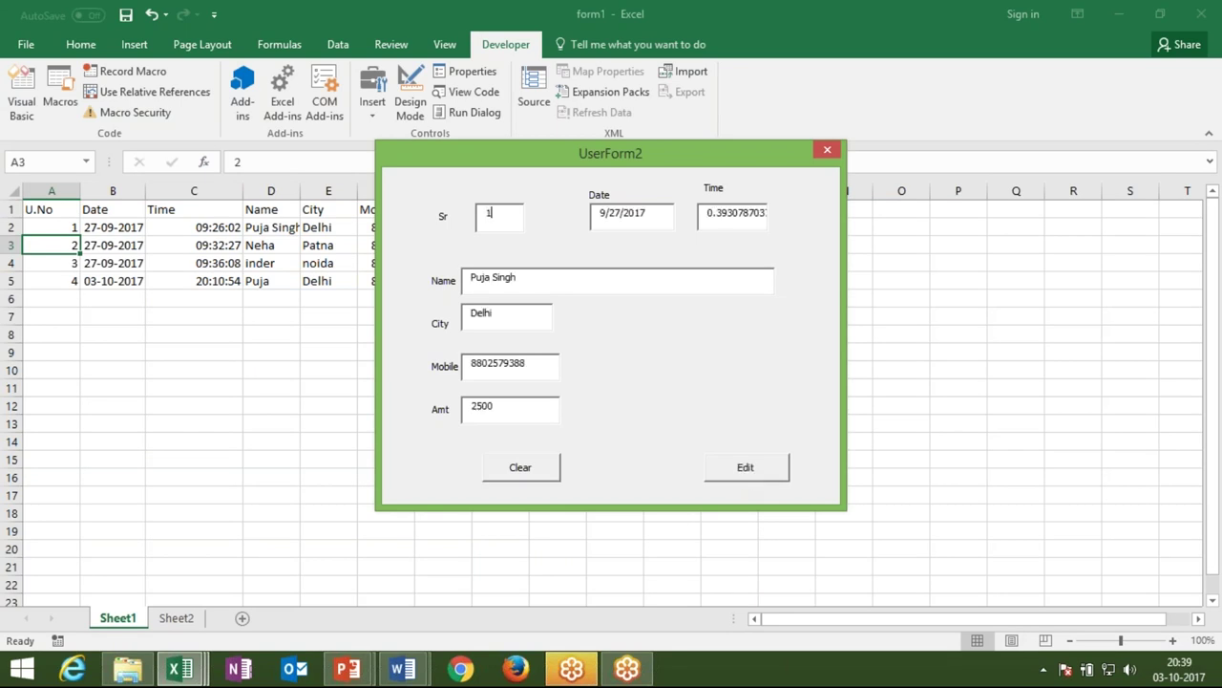
pyautogui.press('BackSpace')
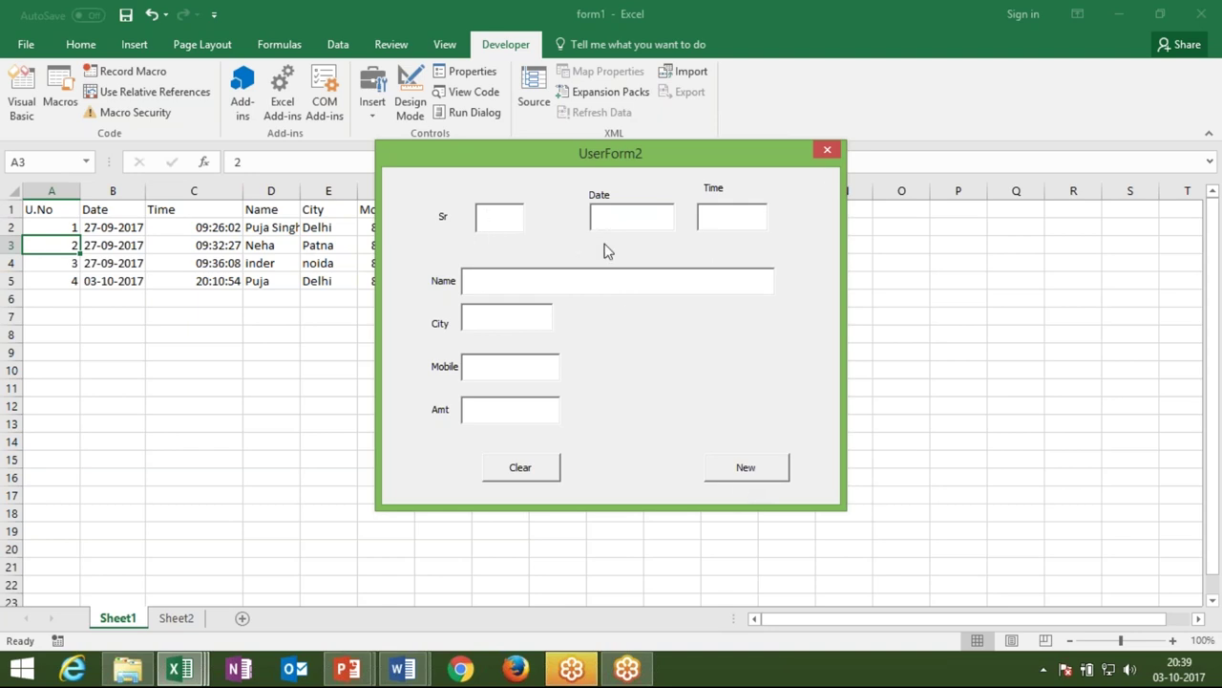
# Click the New button with no record loaded, then close the form
pyautogui.click(741, 473)
pyautogui.click(766, 483)
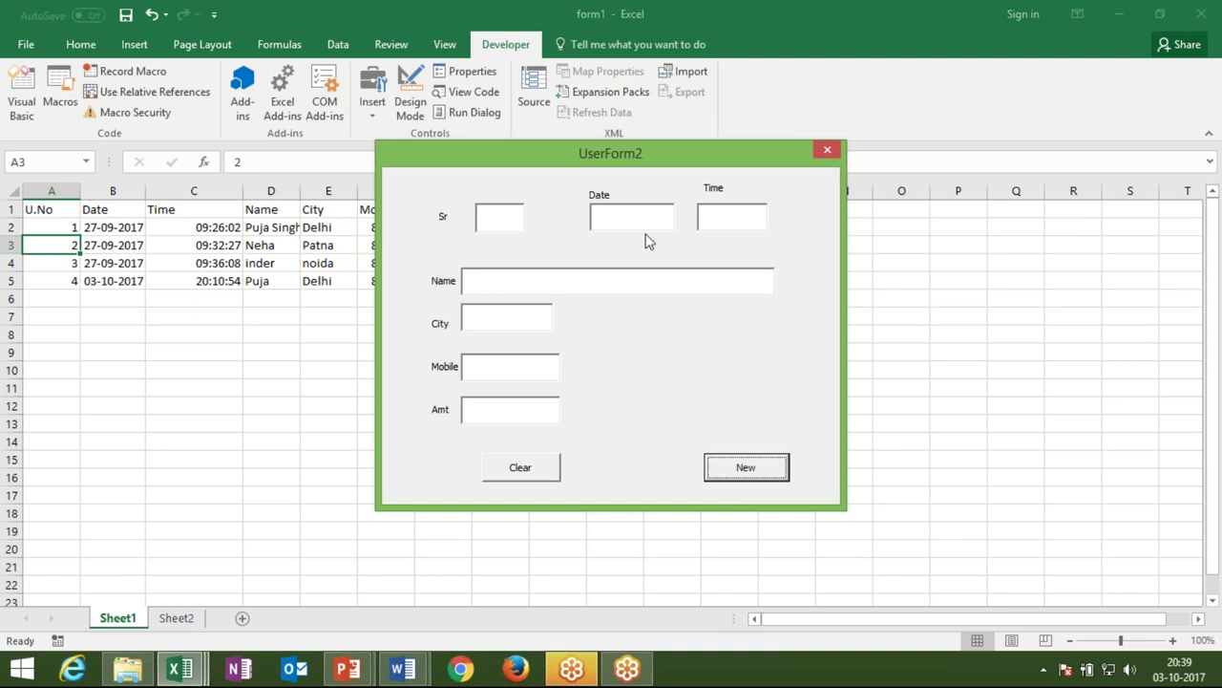
pyautogui.click(742, 470)
pyautogui.click(827, 151)
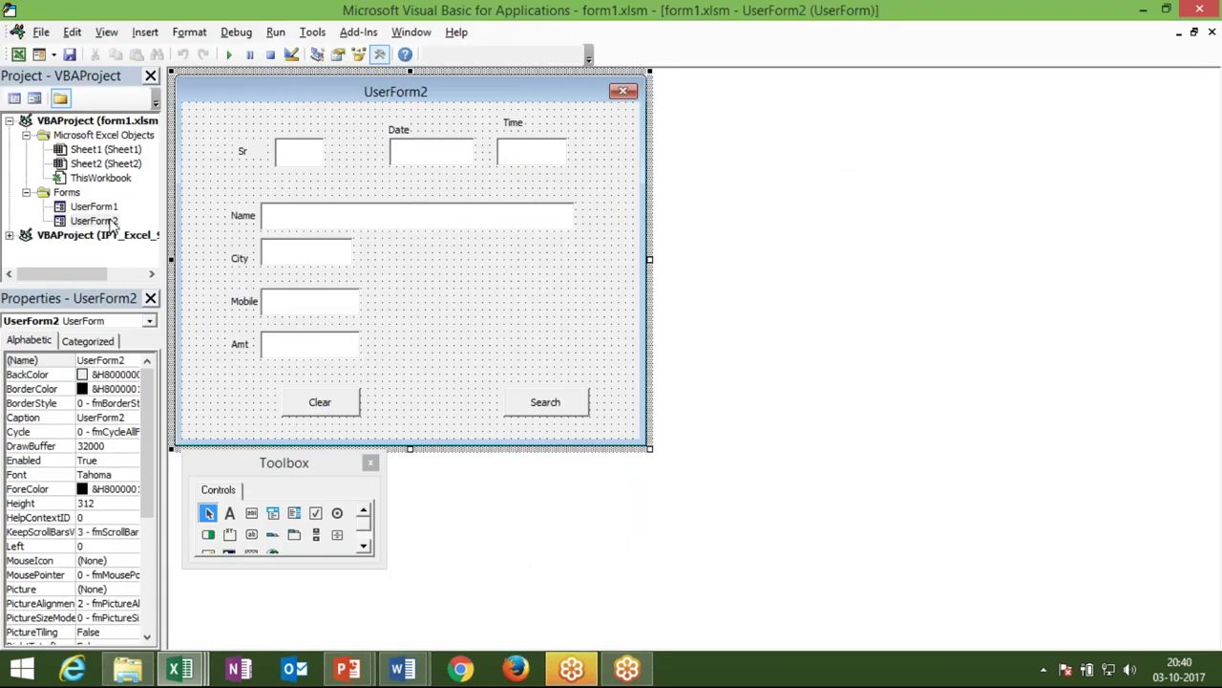
# Above End Sub, write 'If Me.CommandButton1.Caption = "New" Then'
pyautogui.doubleClick(524, 415)
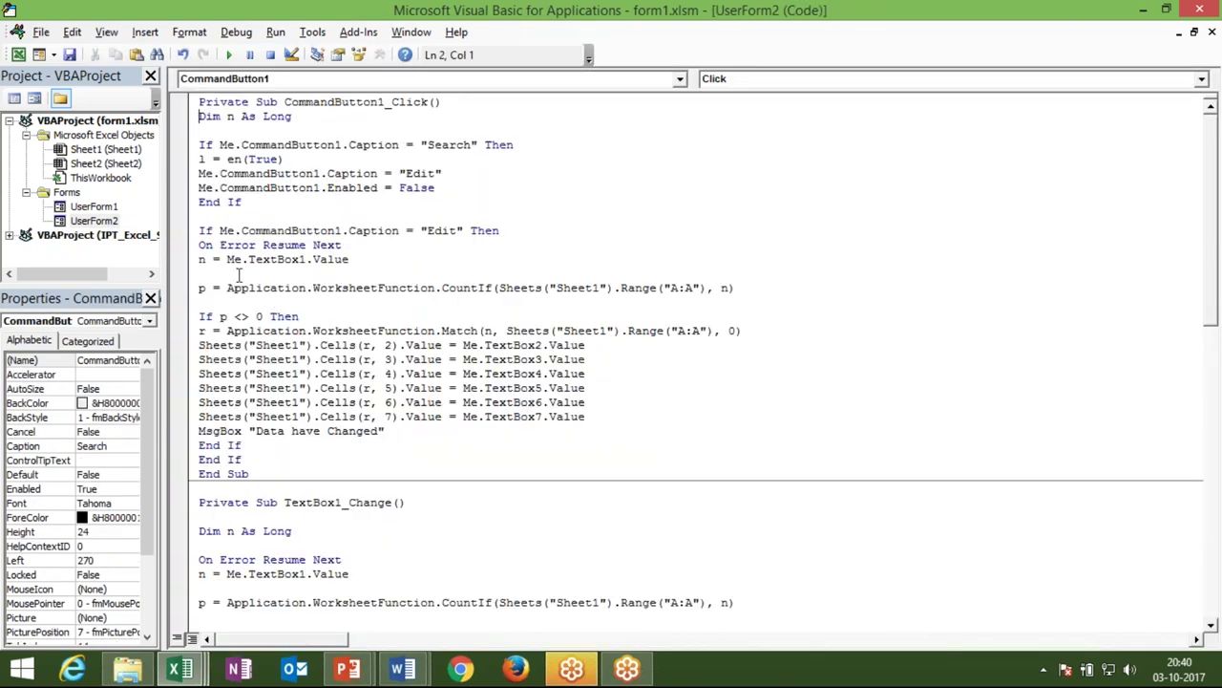
pyautogui.press('Down')
pyautogui.press('Down')
pyautogui.press('Down')
pyautogui.press('Down')
pyautogui.press('Down')
pyautogui.press('Down')
pyautogui.press('Down')
pyautogui.press('Down')
pyautogui.press('Up')
pyautogui.press('Return')
pyautogui.press('Return')
pyautogui.press('Up')
pyautogui.write('i')
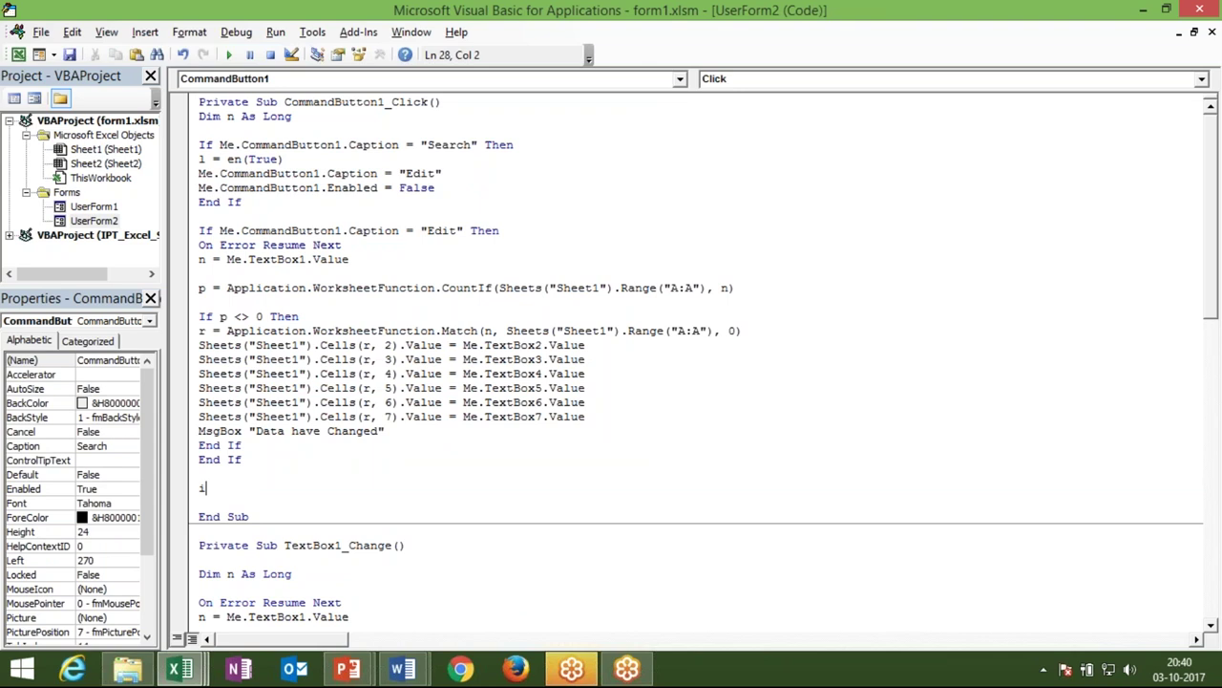
pyautogui.write('f me,')
pyautogui.press('BackSpace')
pyautogui.write('.')
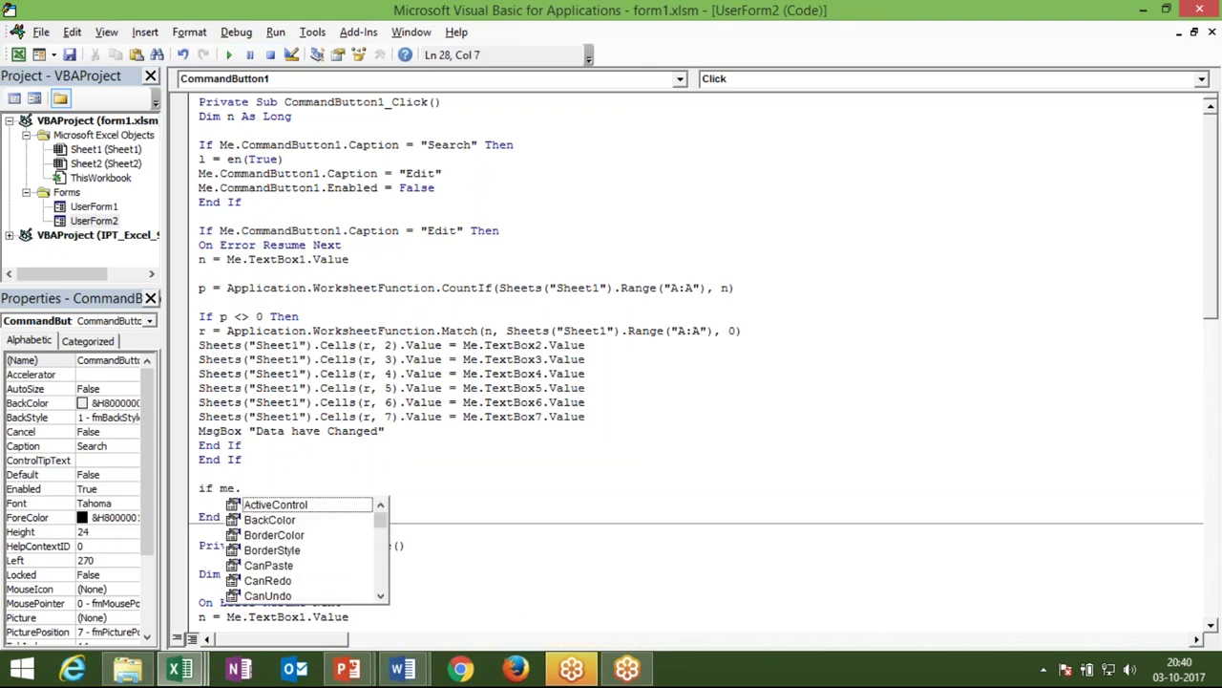
pyautogui.write('co')
pyautogui.press('Tab')
pyautogui.write('.c')
pyautogui.press('Down')
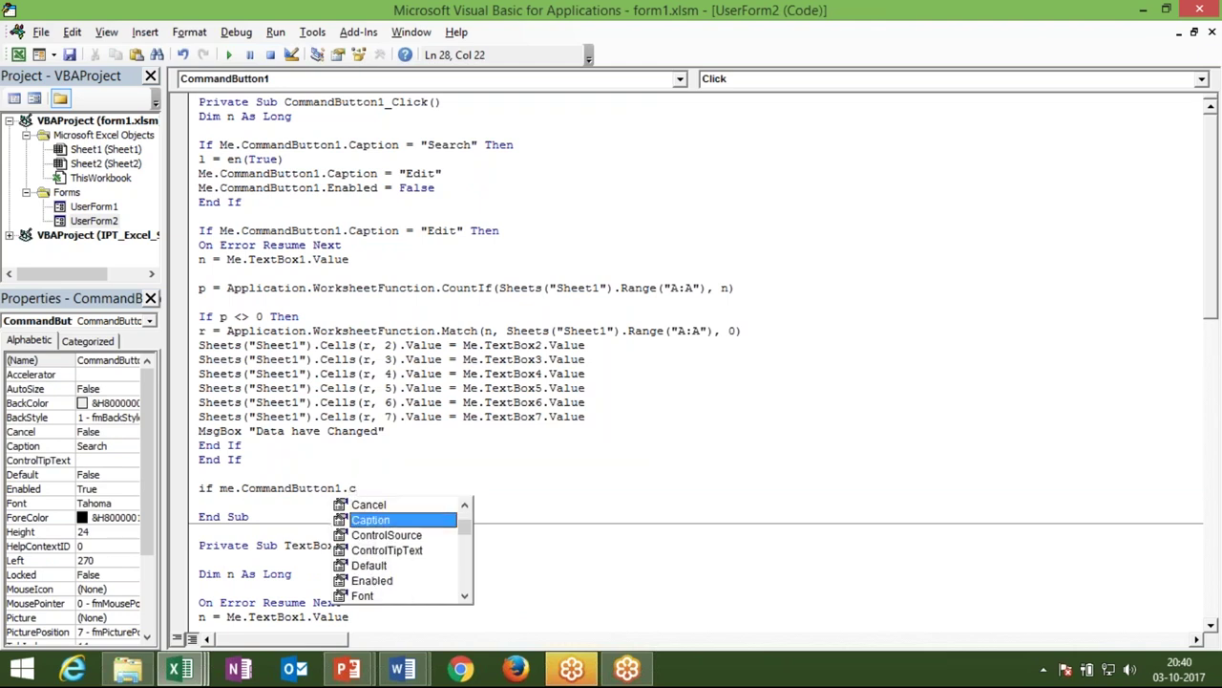
pyautogui.press('Tab')
pyautogui.write('="')
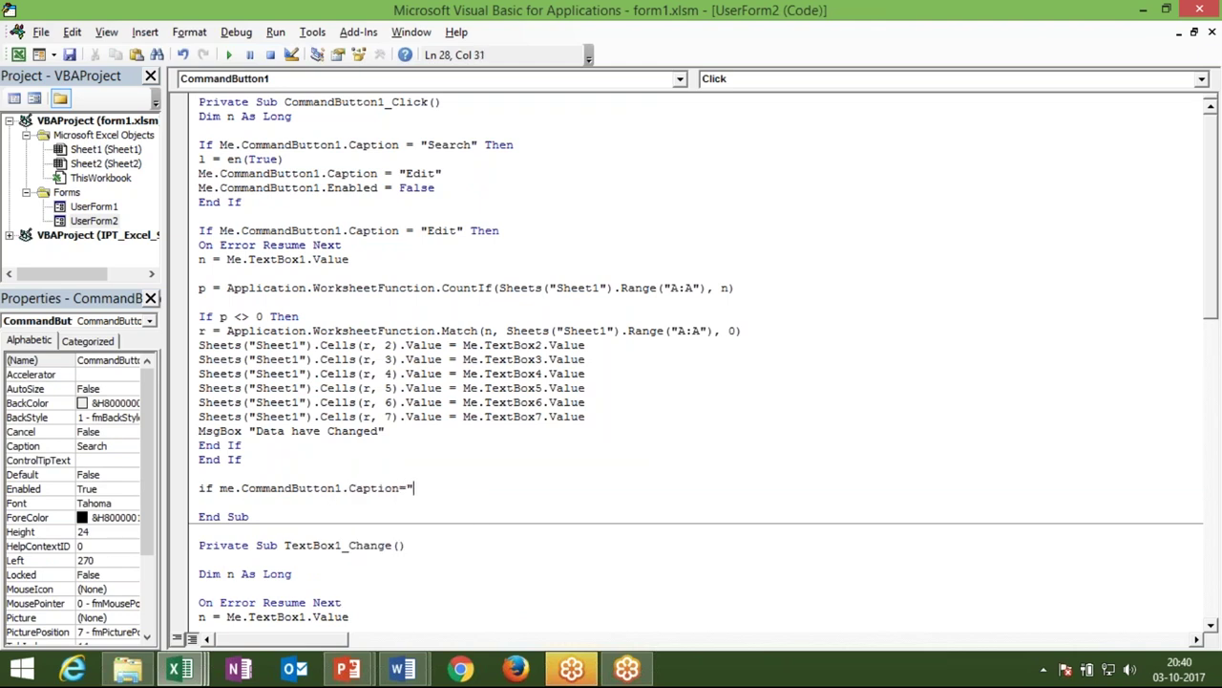
pyautogui.write('New" ')
pyautogui.write('then')
pyautogui.press('Return')
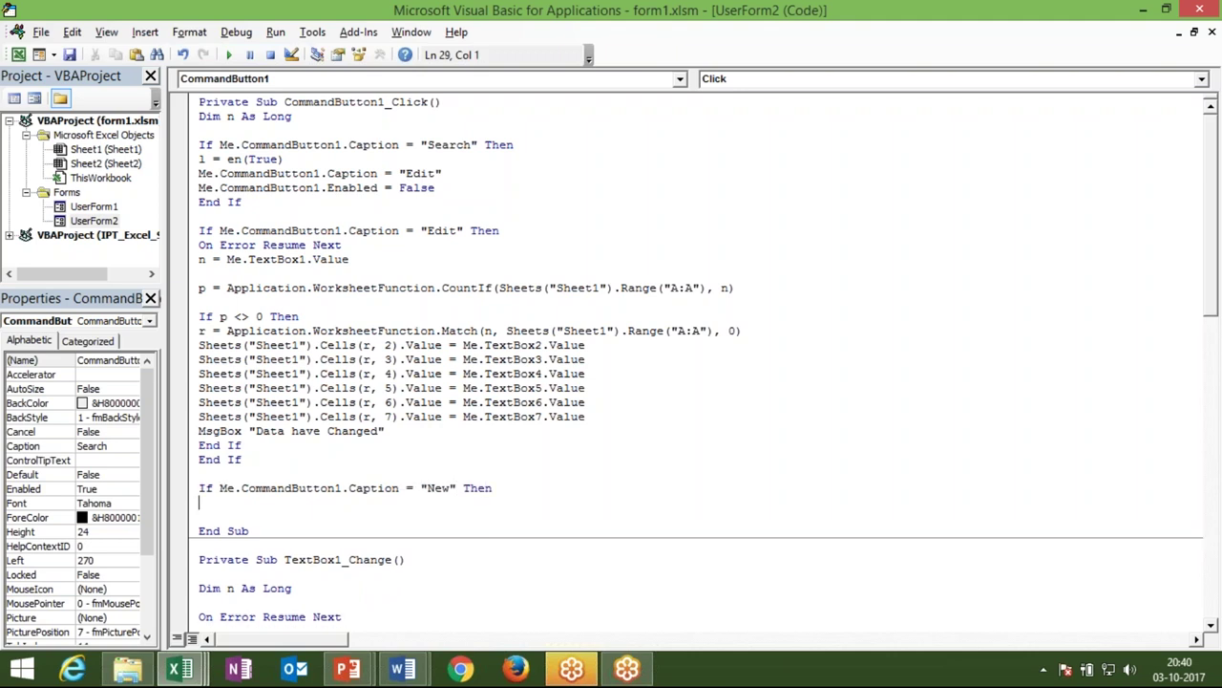
# Inside that branch, set Me.CommandButton1.Caption = "Submit" and close it with End If
pyautogui.write('me')
pyautogui.write('.co')
pyautogui.press('Tab')
pyautogui.write('.c')
pyautogui.press('Down')
pyautogui.press('Tab')
pyautogui.write('= "Submit"')
pyautogui.press('Return')
pyautogui.write('end if')
pyautogui.click(322, 345)
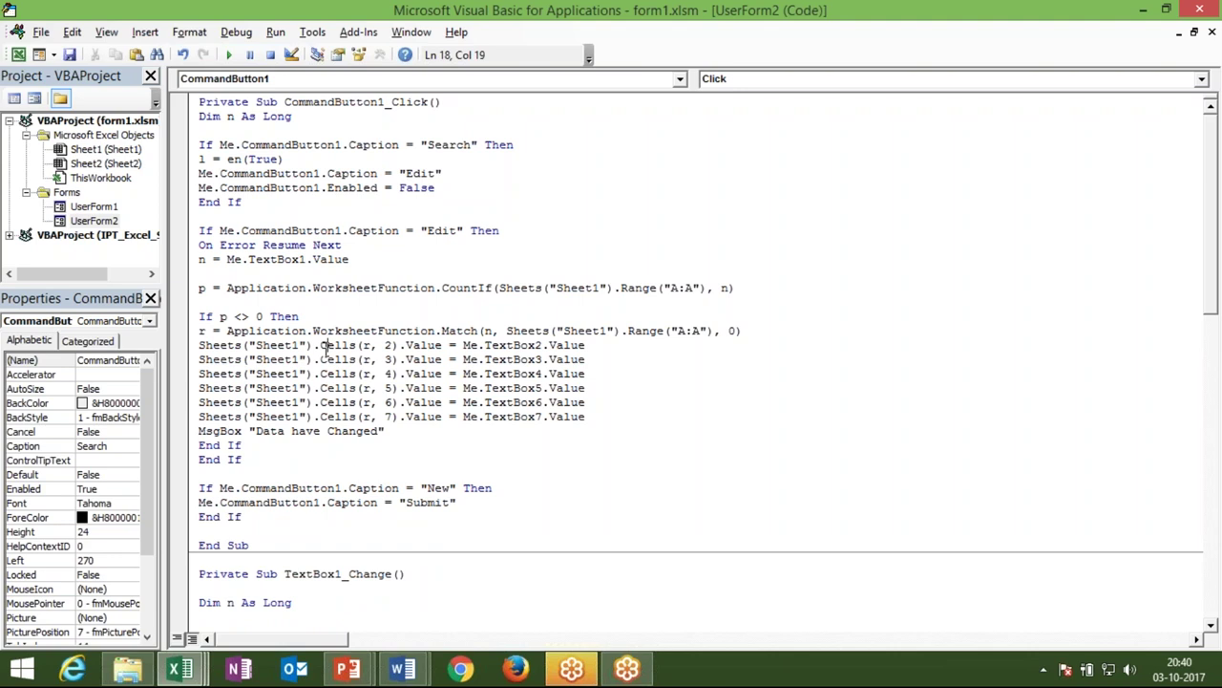
# Run UserForm2, enter and clear Sr 1, click New to see Submit, then close the form
pyautogui.click(229, 56)
pyautogui.click(765, 464)
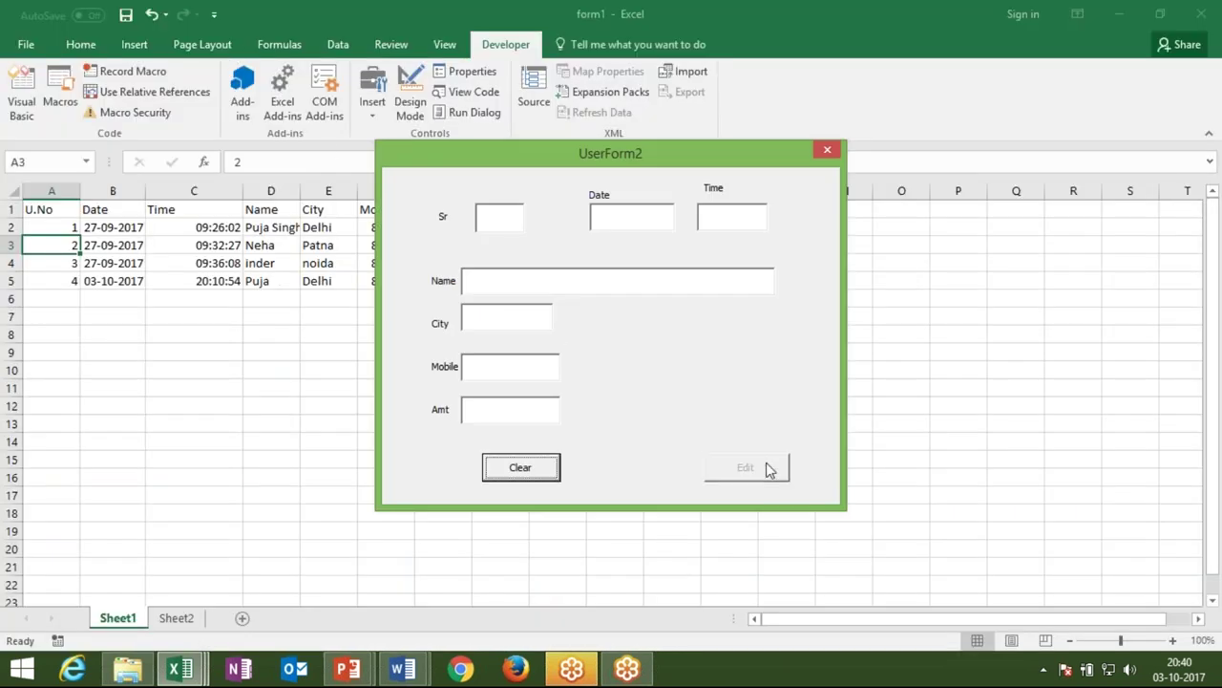
pyautogui.click(504, 220)
pyautogui.write('1')
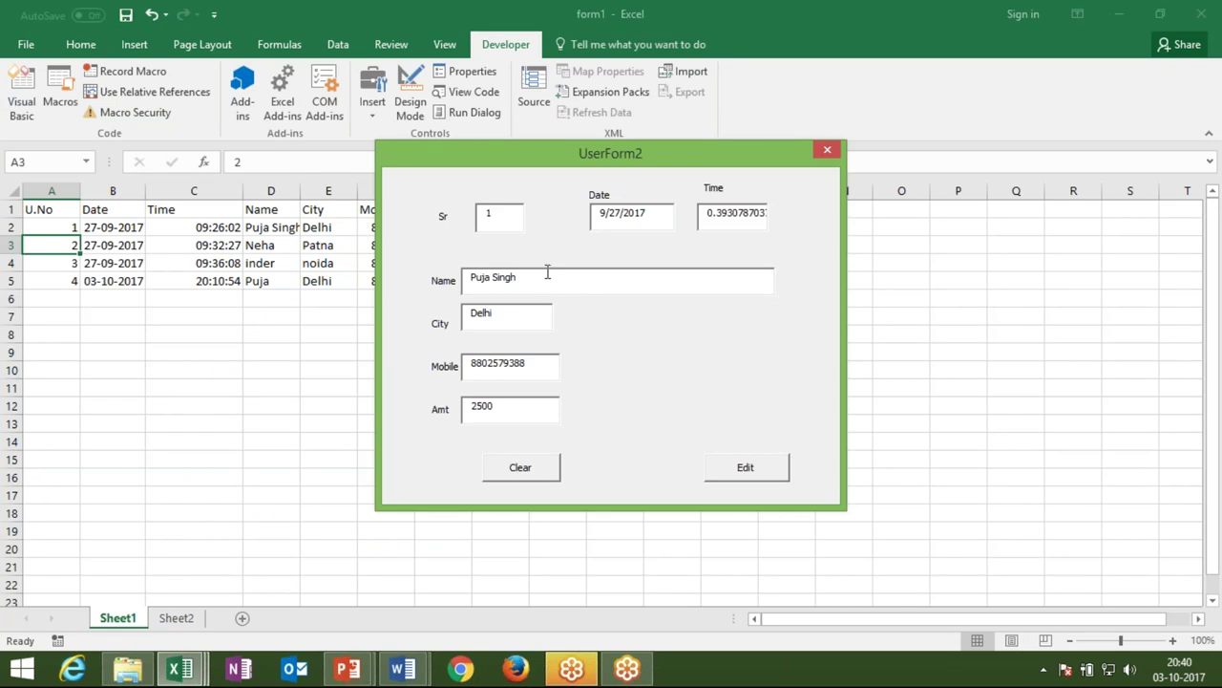
pyautogui.press('BackSpace')
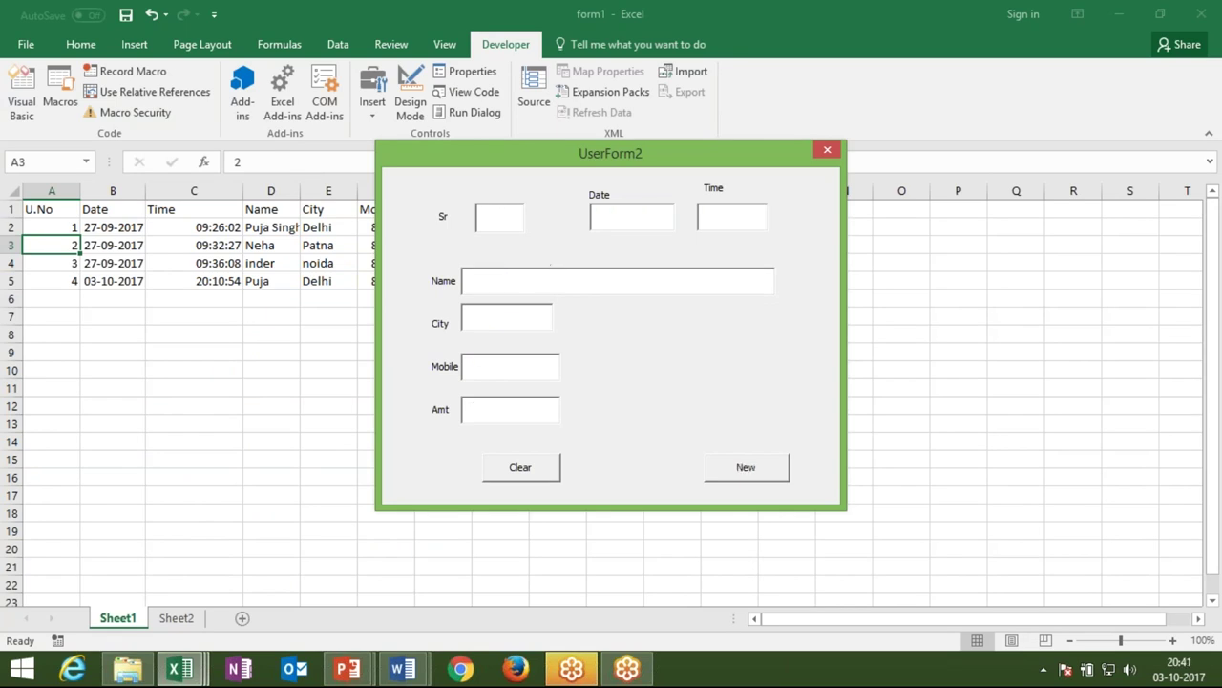
pyautogui.click(743, 472)
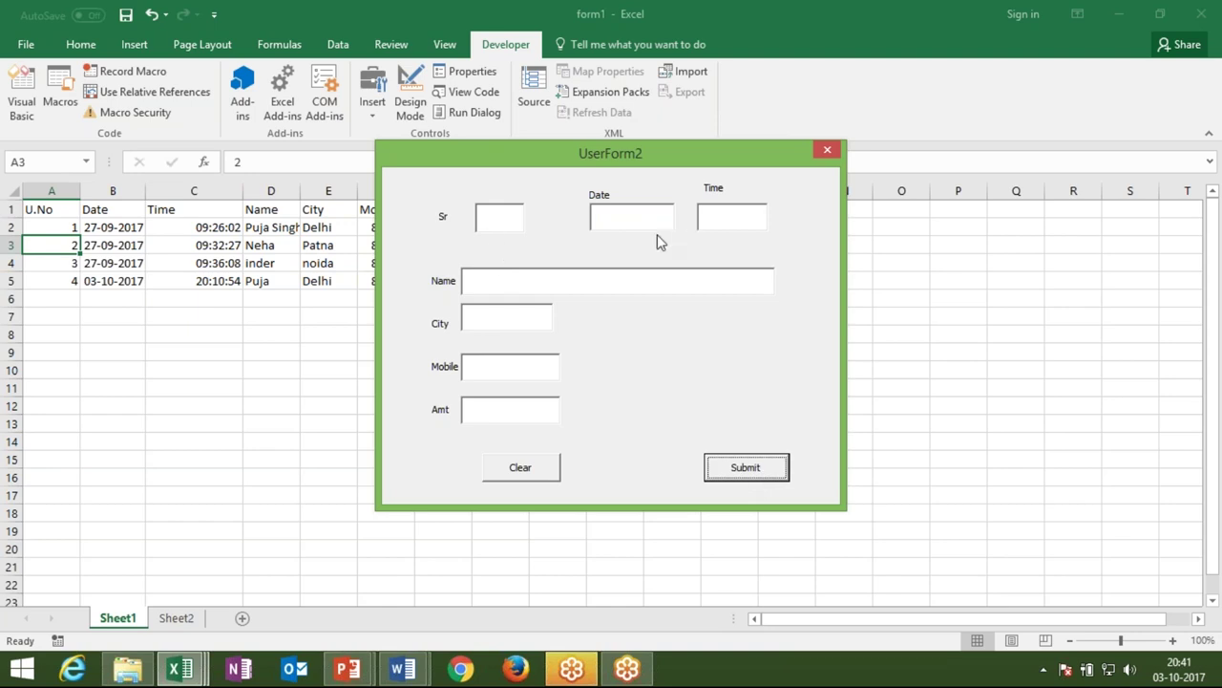
pyautogui.click(825, 153)
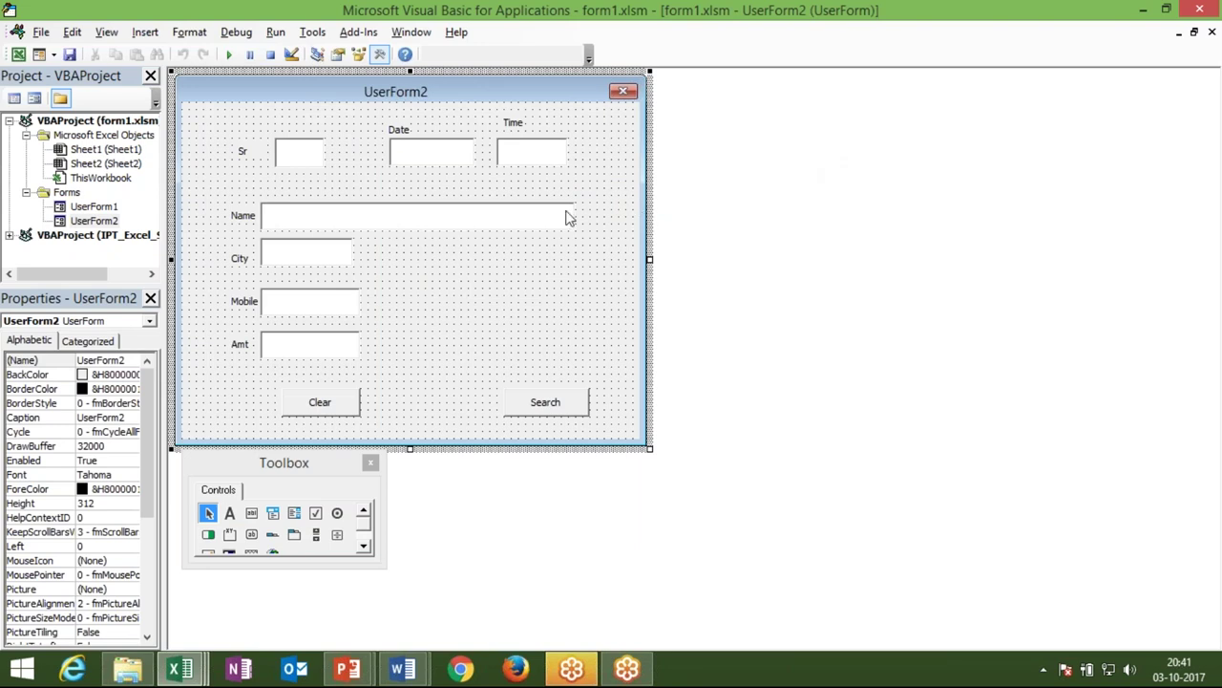
# Open UserForm1 and run the Data Entry Form, then close it
pyautogui.click(95, 207)
pyautogui.doubleClick(95, 208)
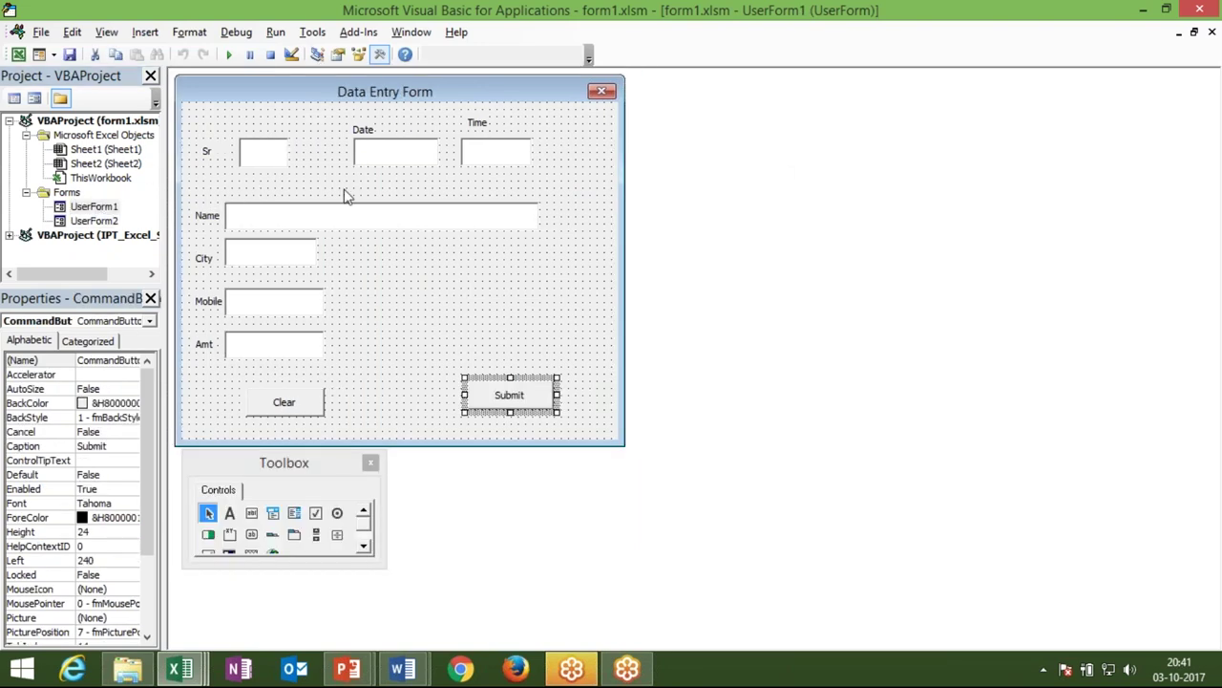
pyautogui.click(229, 55)
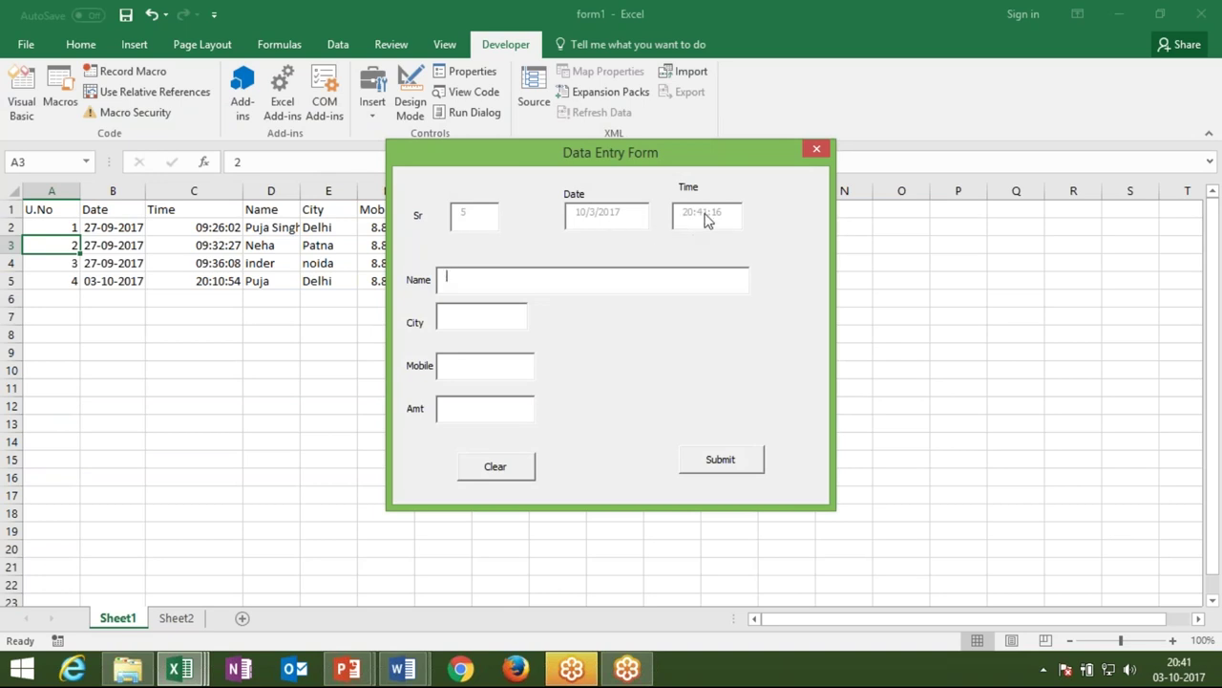
pyautogui.click(818, 150)
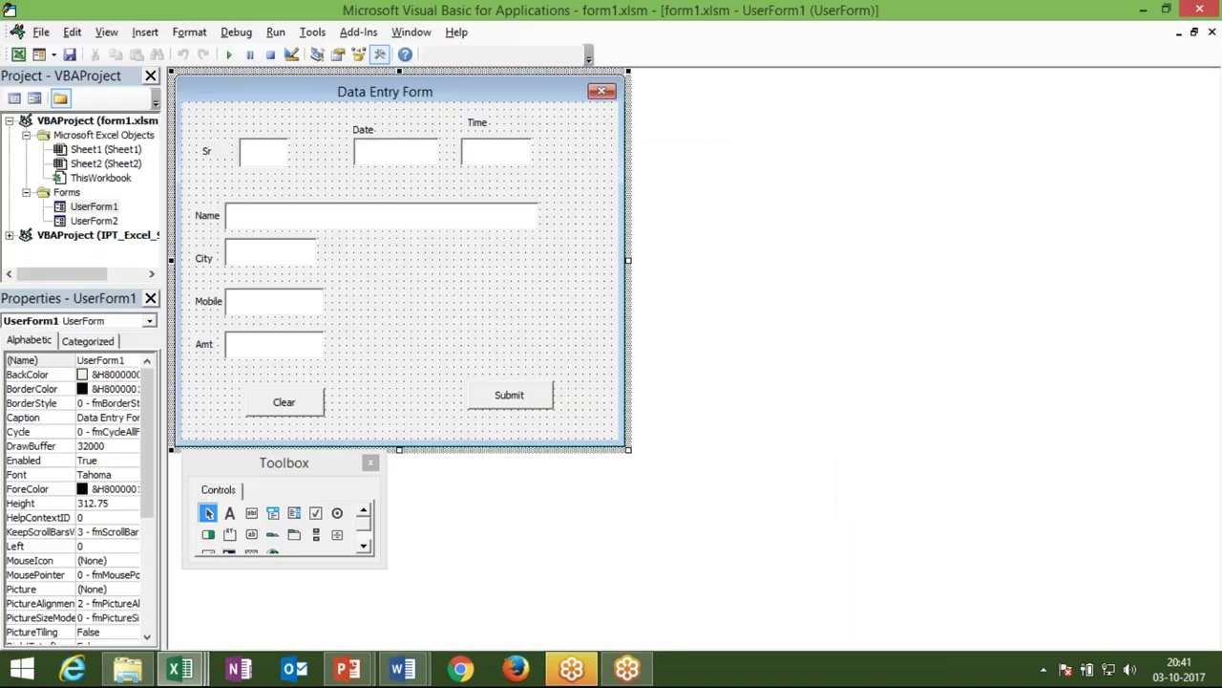
# Close the VBA editor, save the workbook, and close Excel
pyautogui.click(1200, 10)
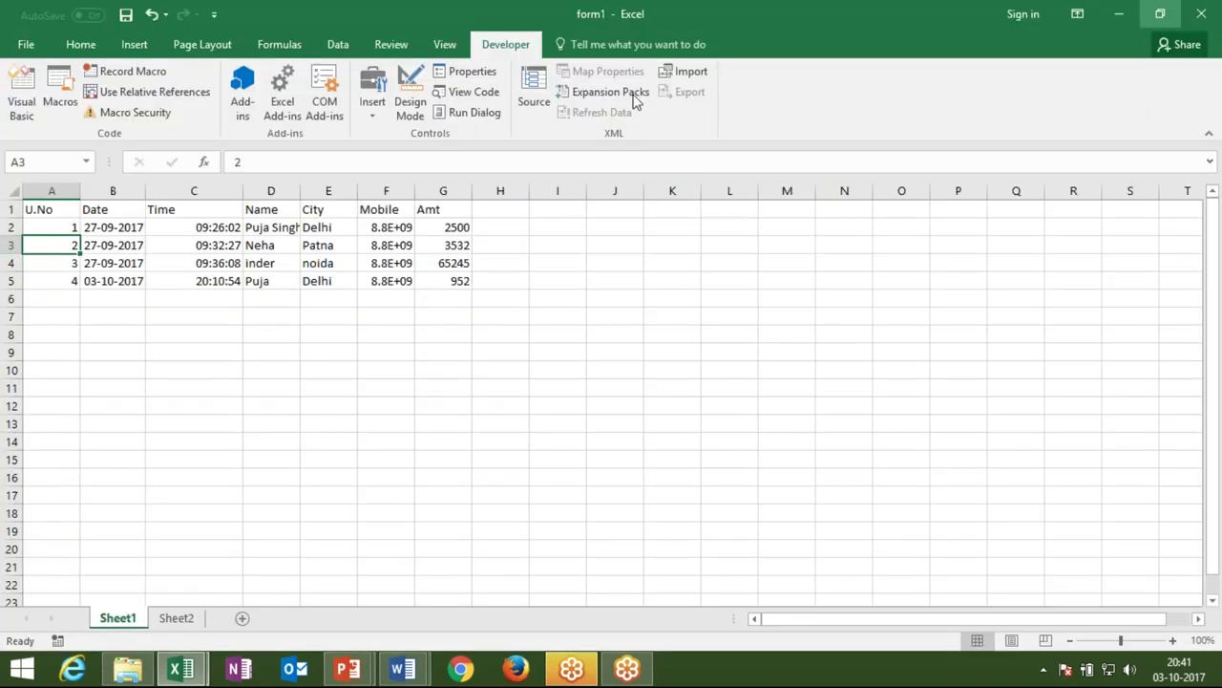
pyautogui.click(125, 14)
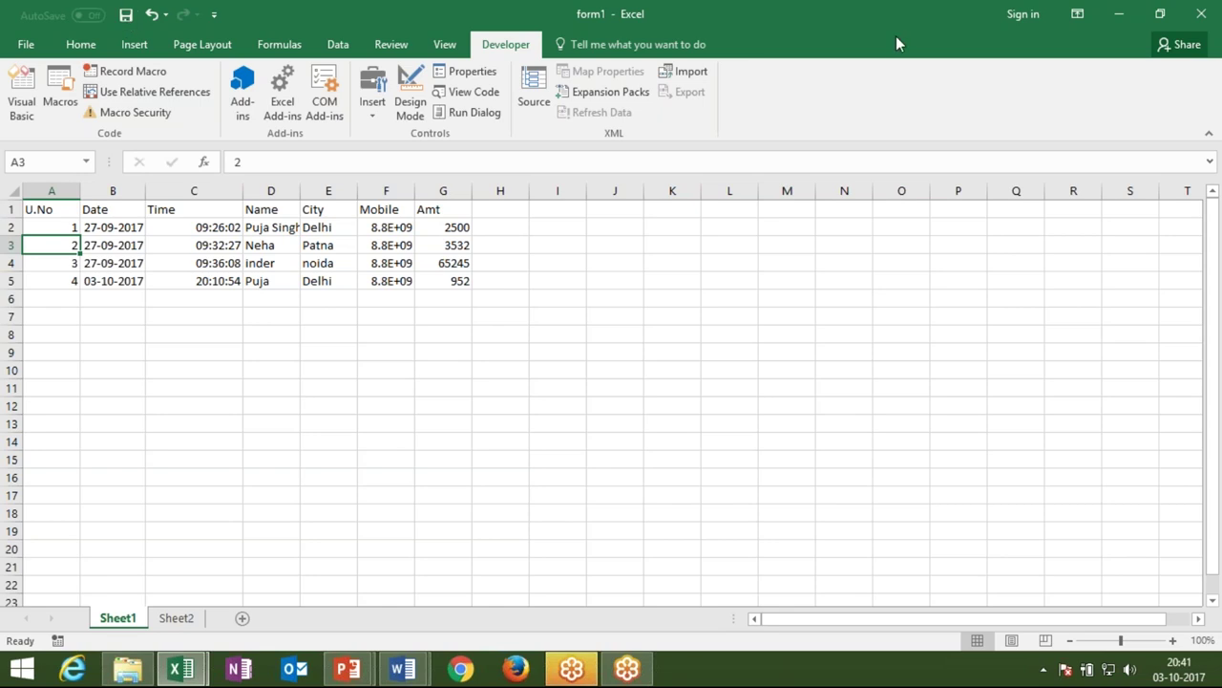
pyautogui.click(1200, 13)
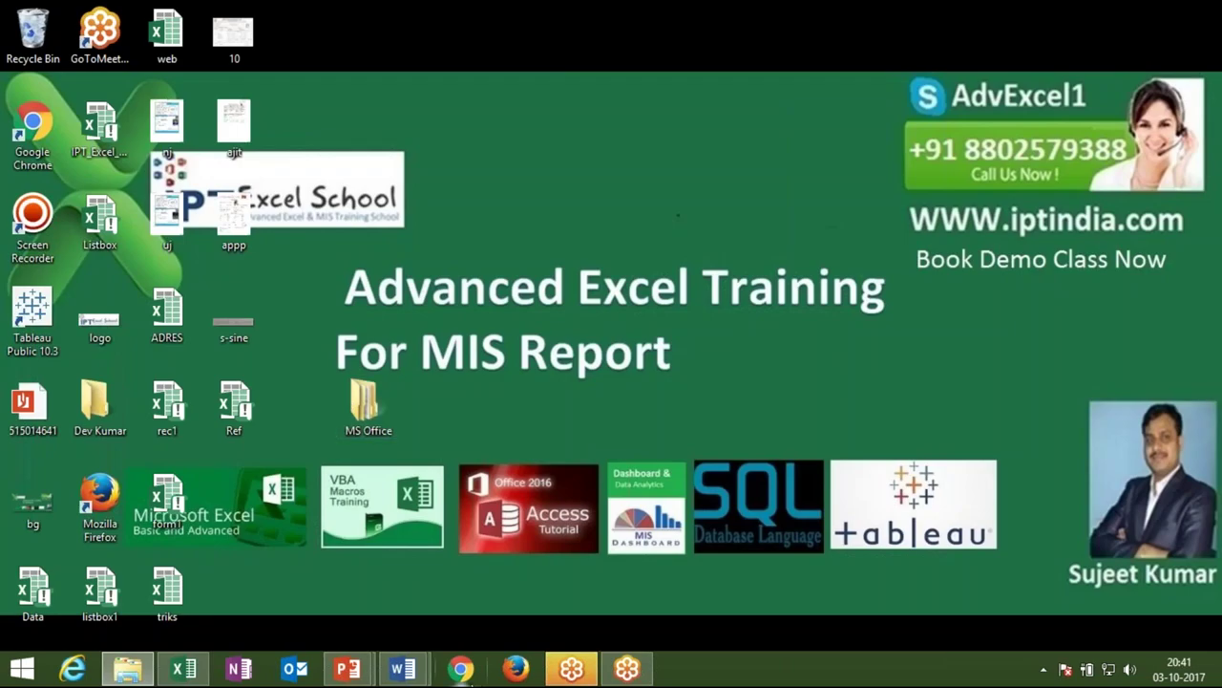
# Open the browser and go to gmail.com
pyautogui.click(461, 668)
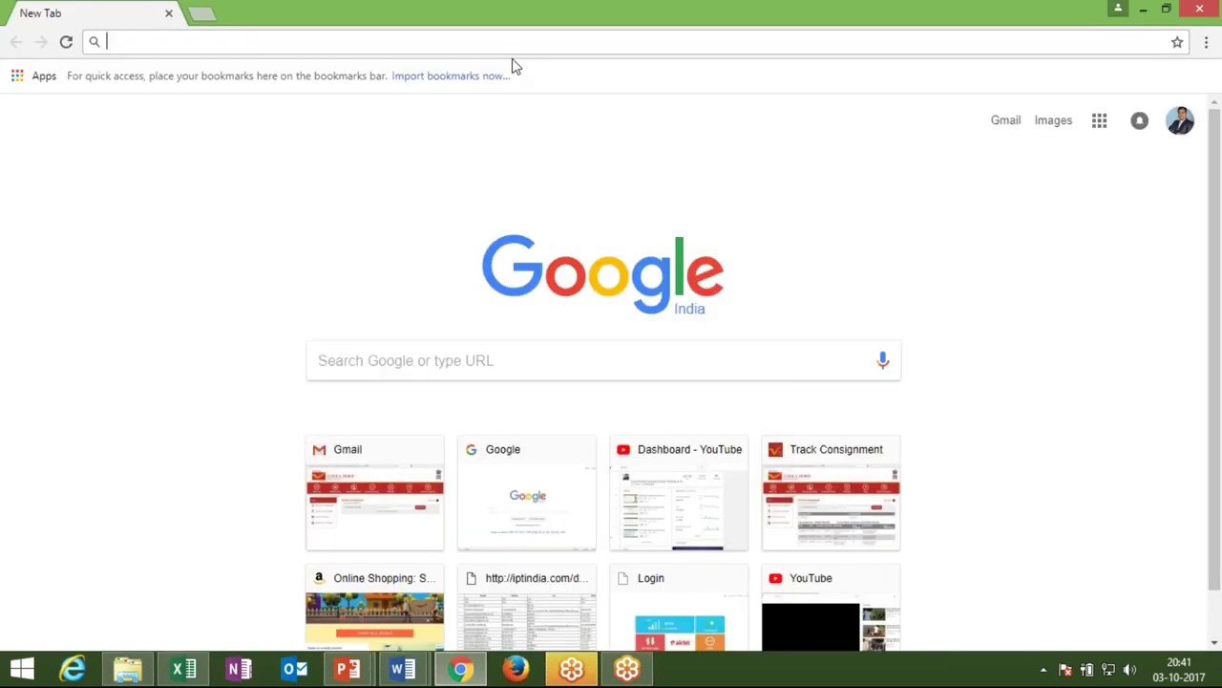
pyautogui.write('gmail.com')
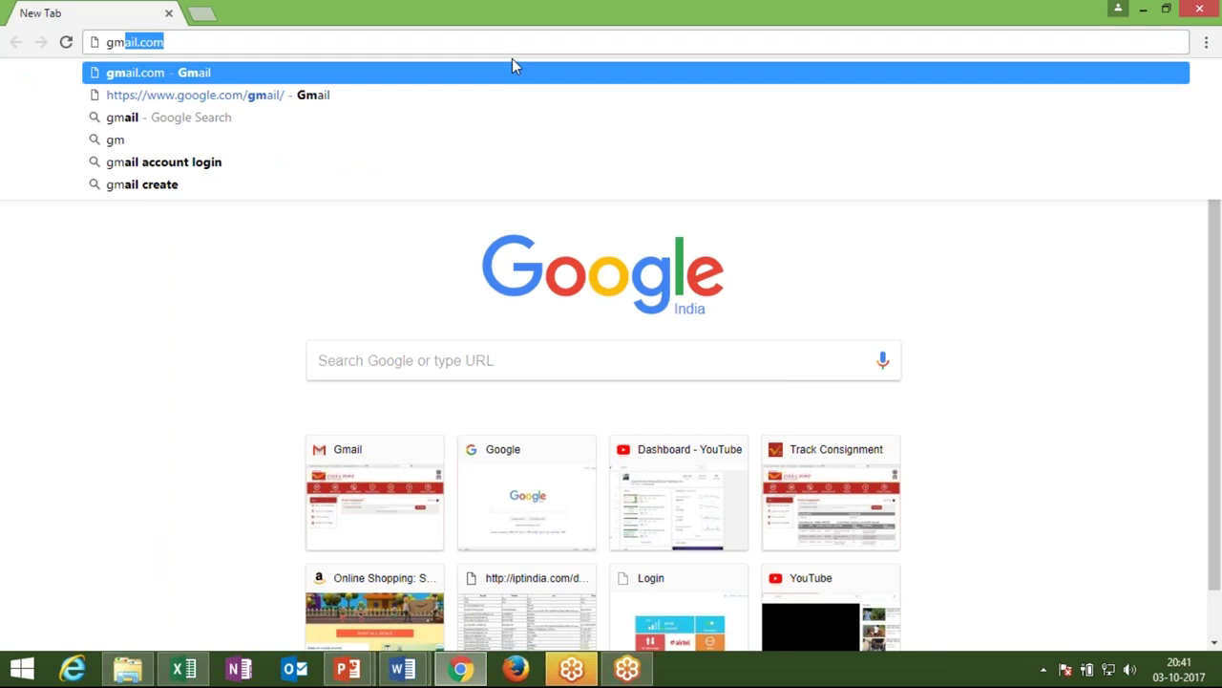
pyautogui.press('Return')
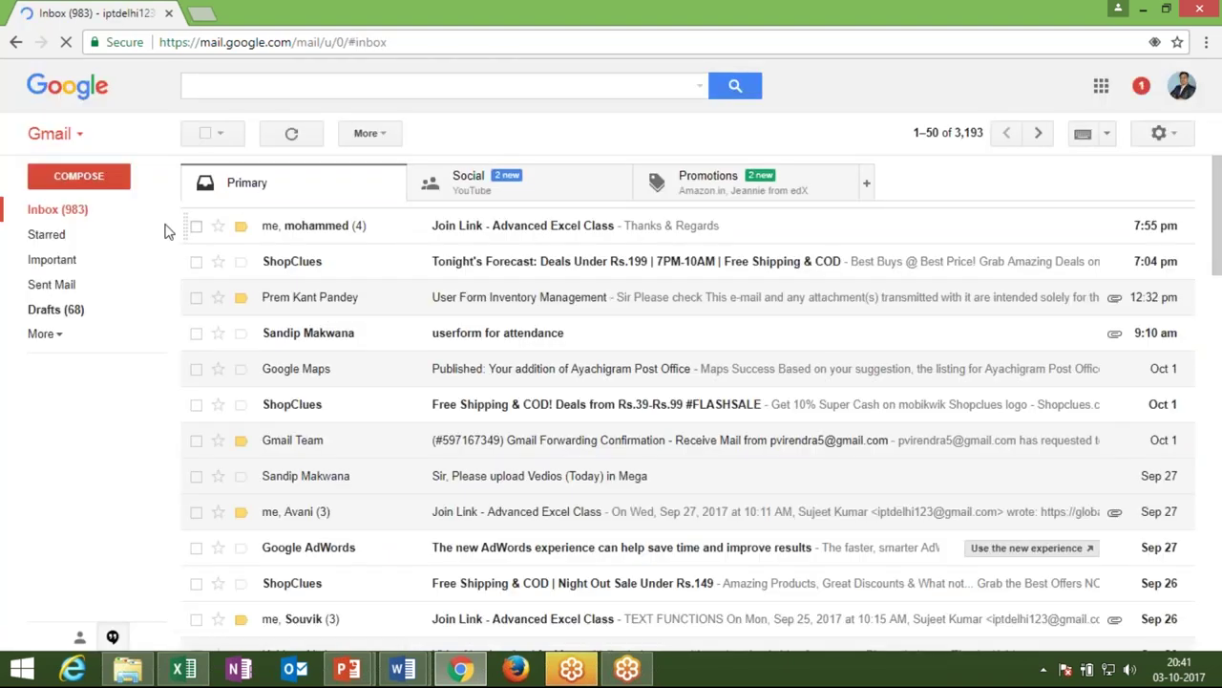
# Open the 'Join Link - Advanced Excel Class' message in Sent Mail and start a Reply all
pyautogui.click(96, 283)
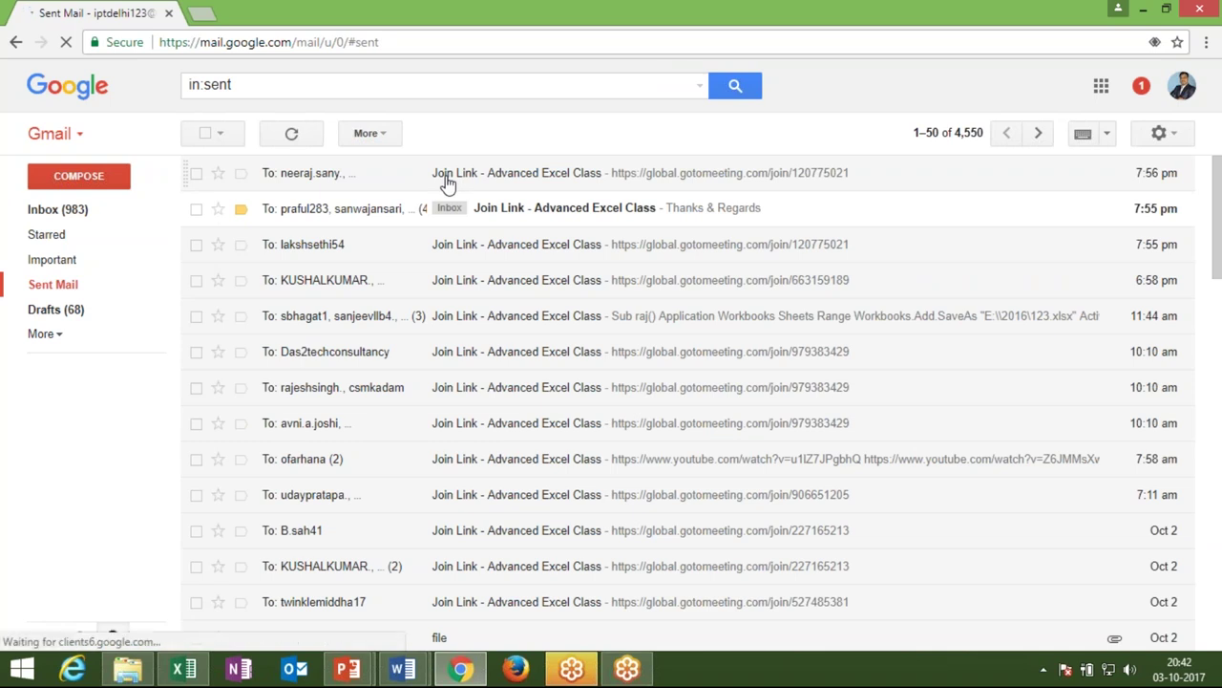
pyautogui.click(447, 181)
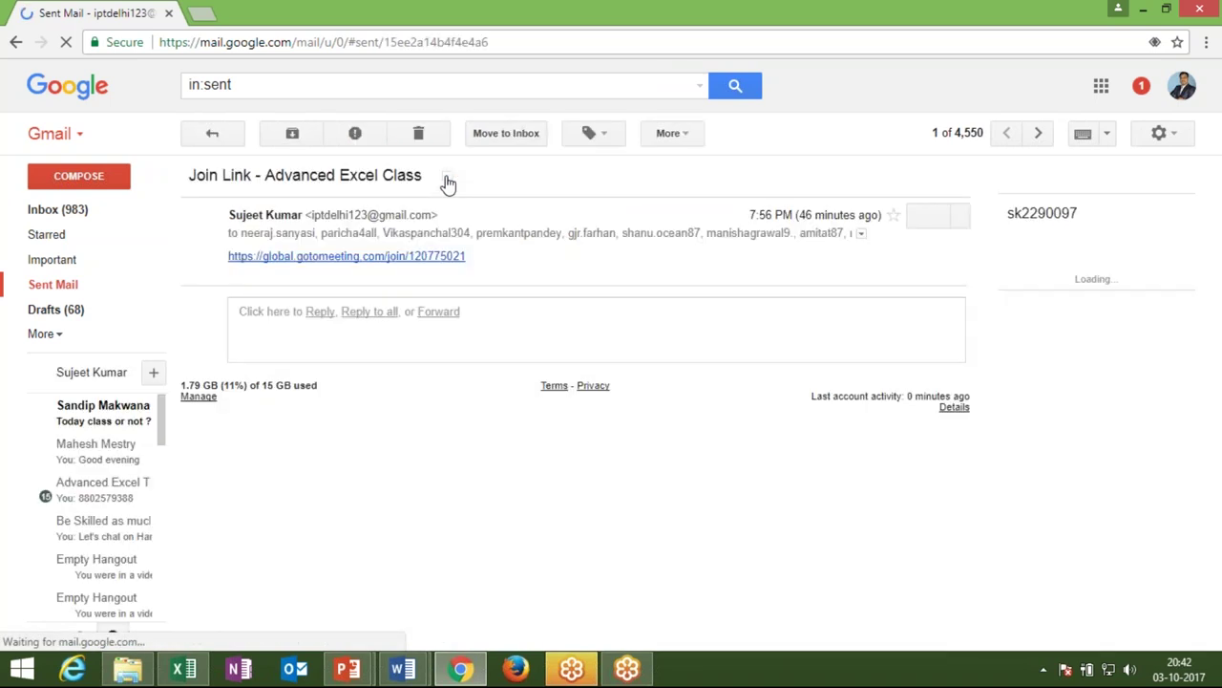
pyautogui.click(360, 316)
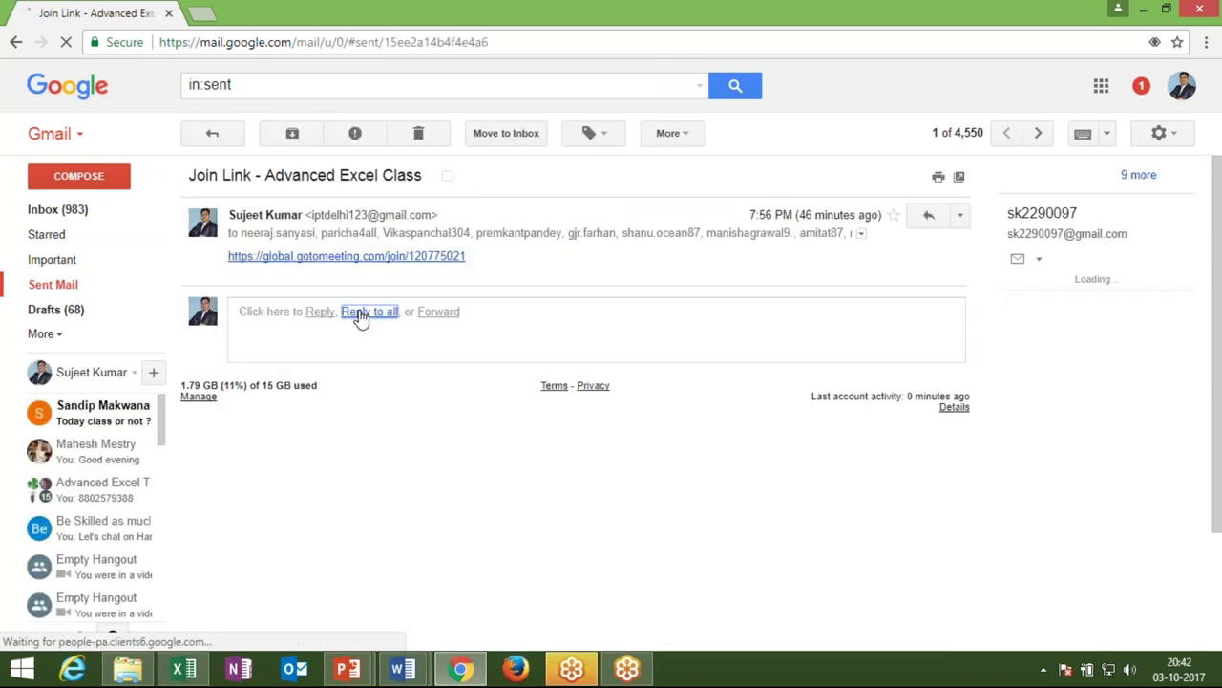